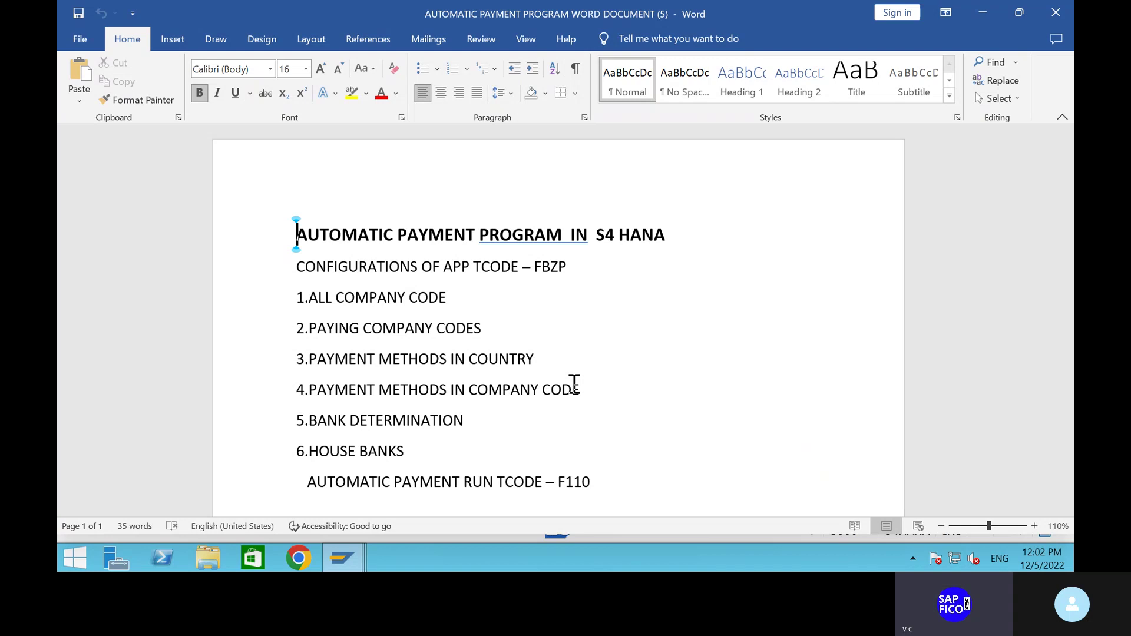
Switch from the Word payment-program notes to the SAP GUI window.
{"action": "left_click", "coordinate": [342, 558]}
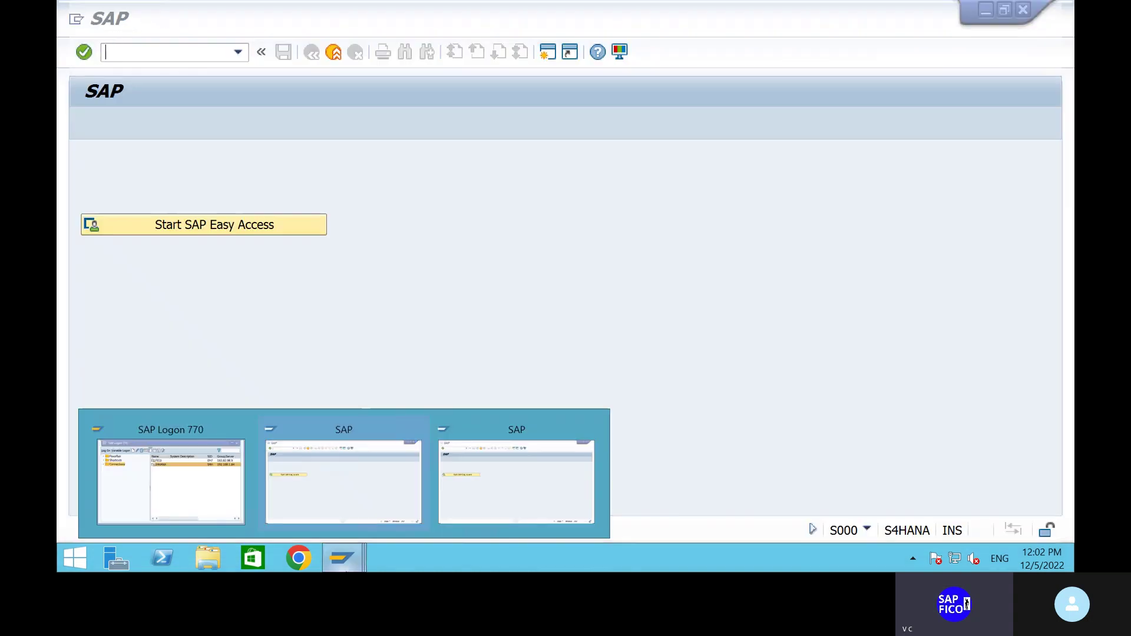
Run transaction FBZP to open Customizing: Maintain Payment Program.
{"action": "left_click", "coordinate": [371, 480]}
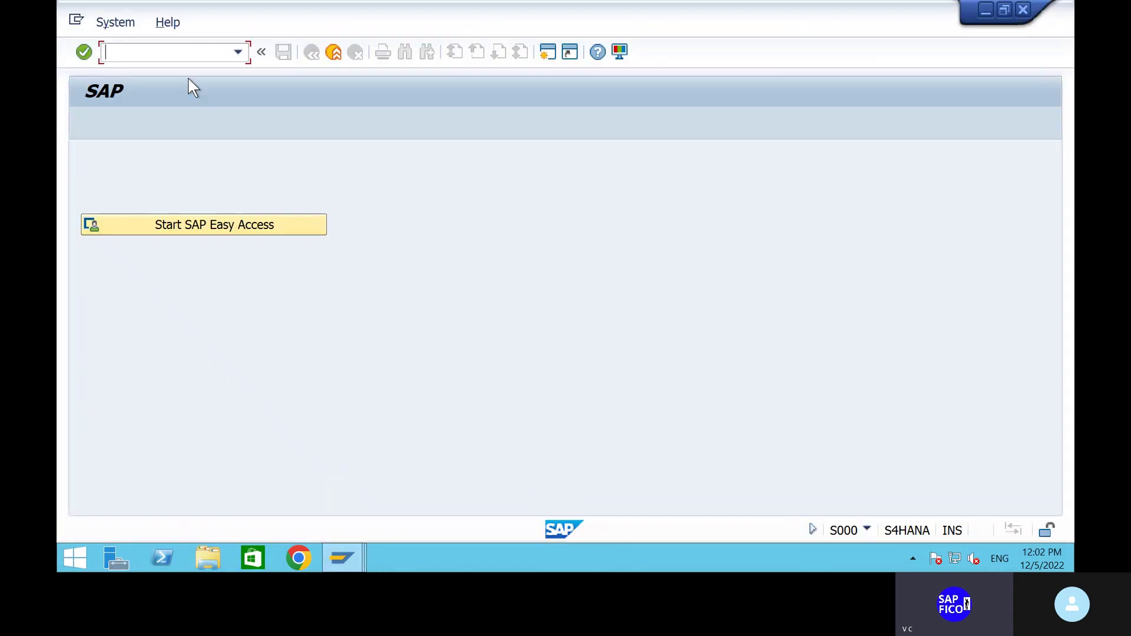
{"action": "type", "text": "fbzp"}
{"action": "key", "text": "Return"}
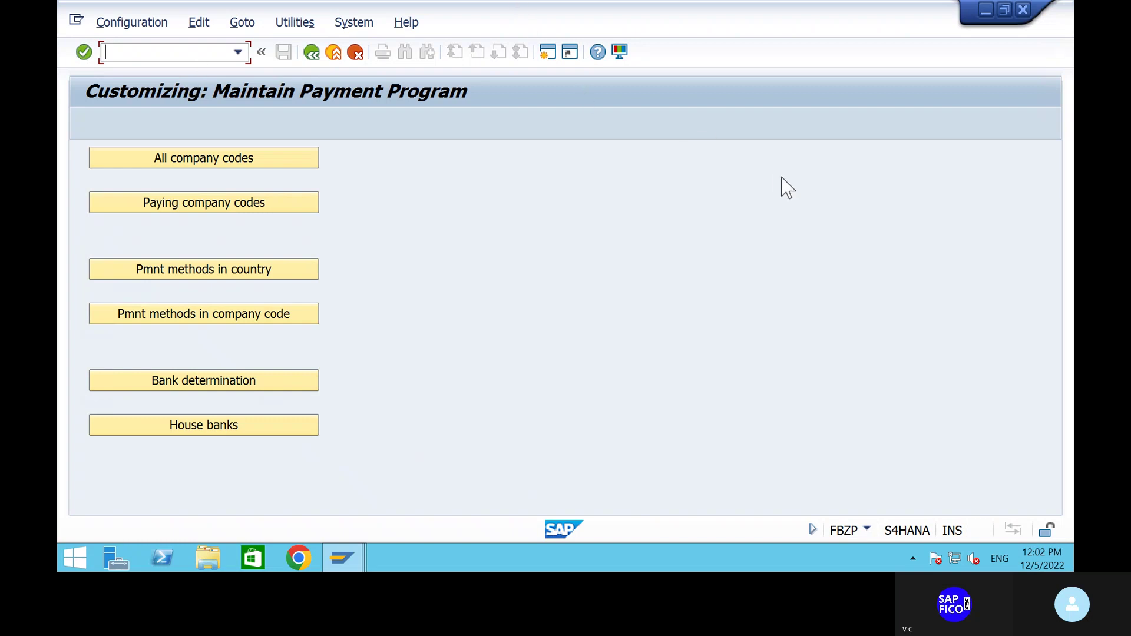
Leave the Skype call and return to the FBZP configuration screen in SAP.
{"action": "key", "text": "alt+Tab"}
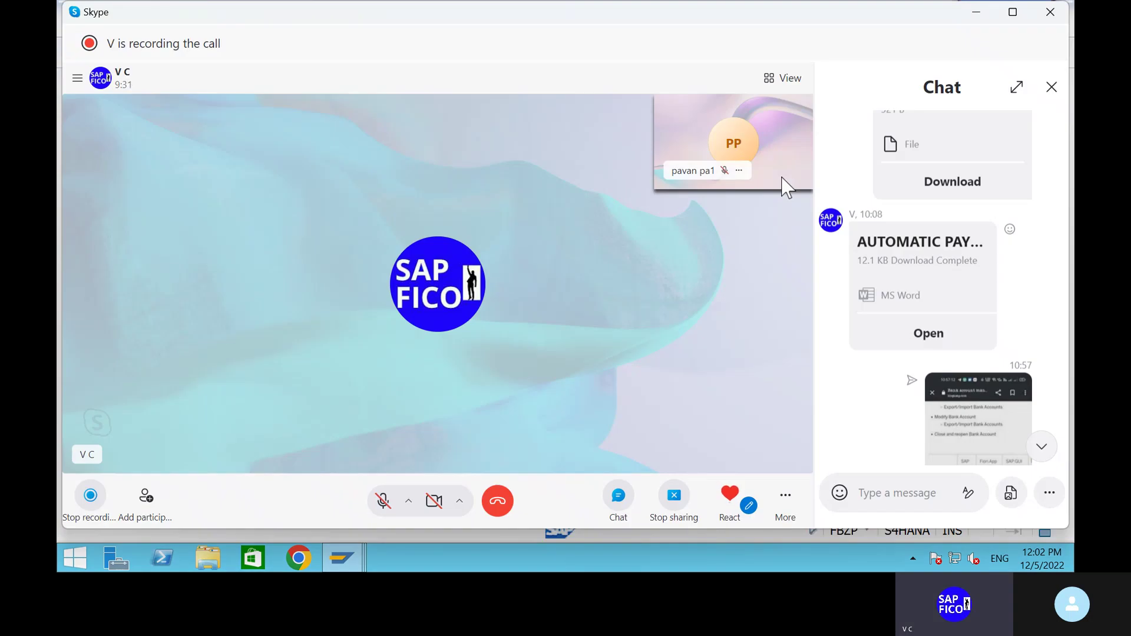
{"action": "left_click", "coordinate": [344, 553]}
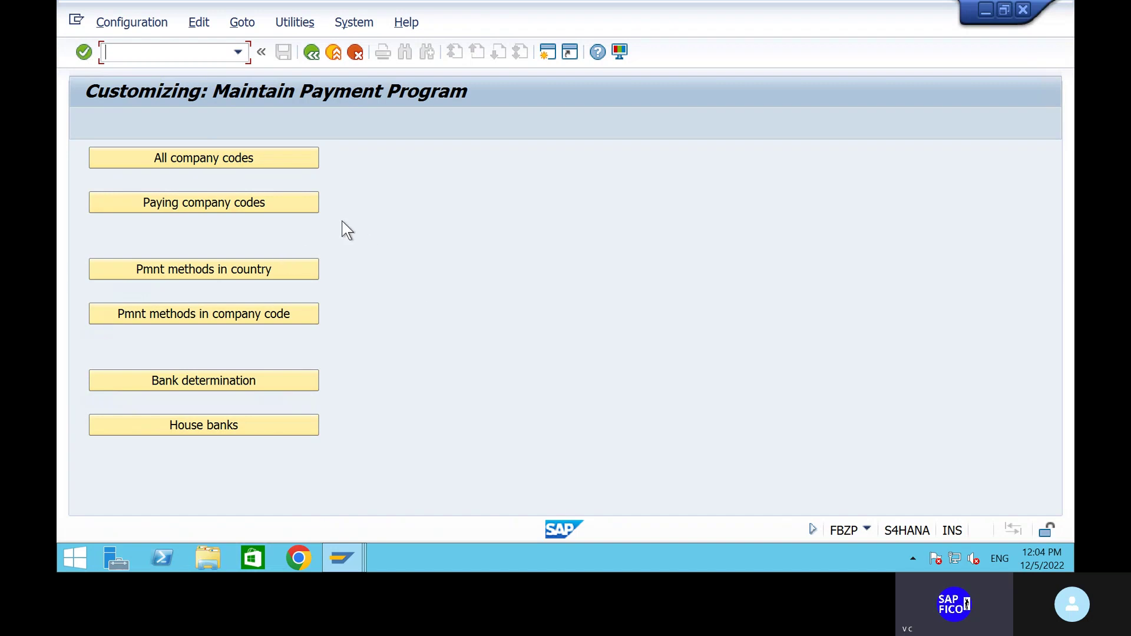
Add a new All company codes entry for SHIP with SHIP as its paying company code.
{"action": "left_click", "coordinate": [214, 159]}
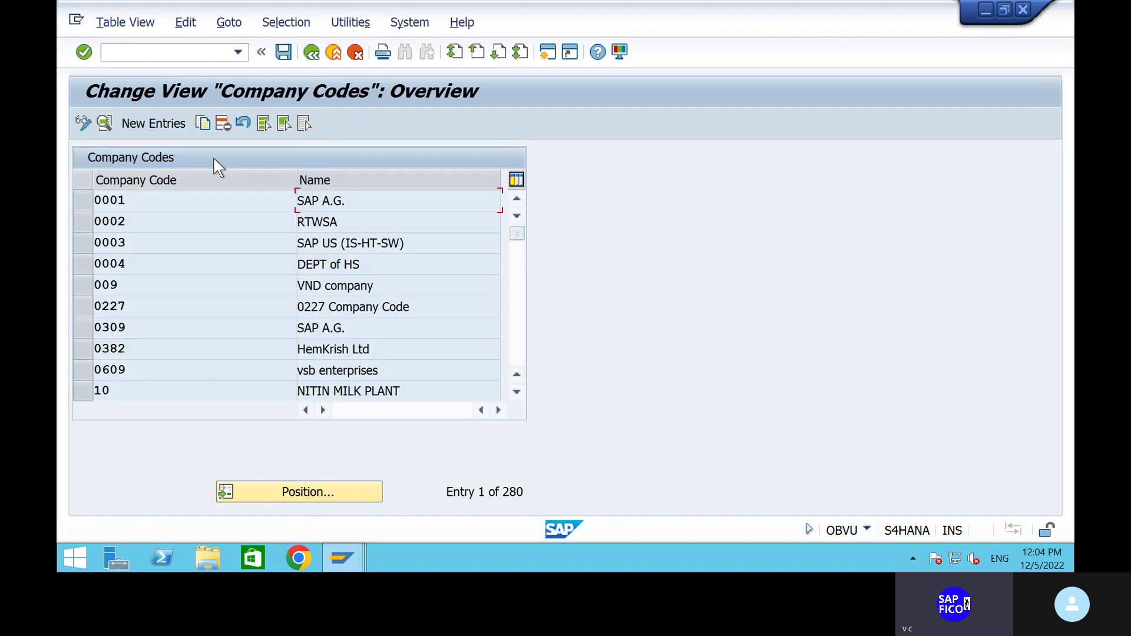
{"action": "left_click", "coordinate": [158, 124]}
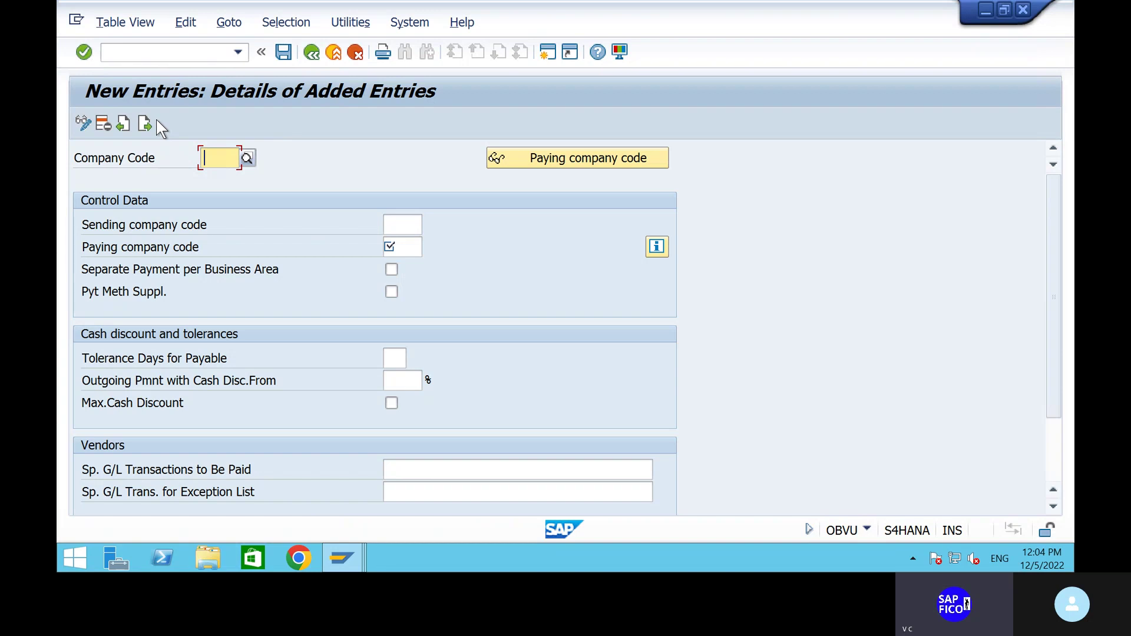
{"action": "type", "text": "ship"}
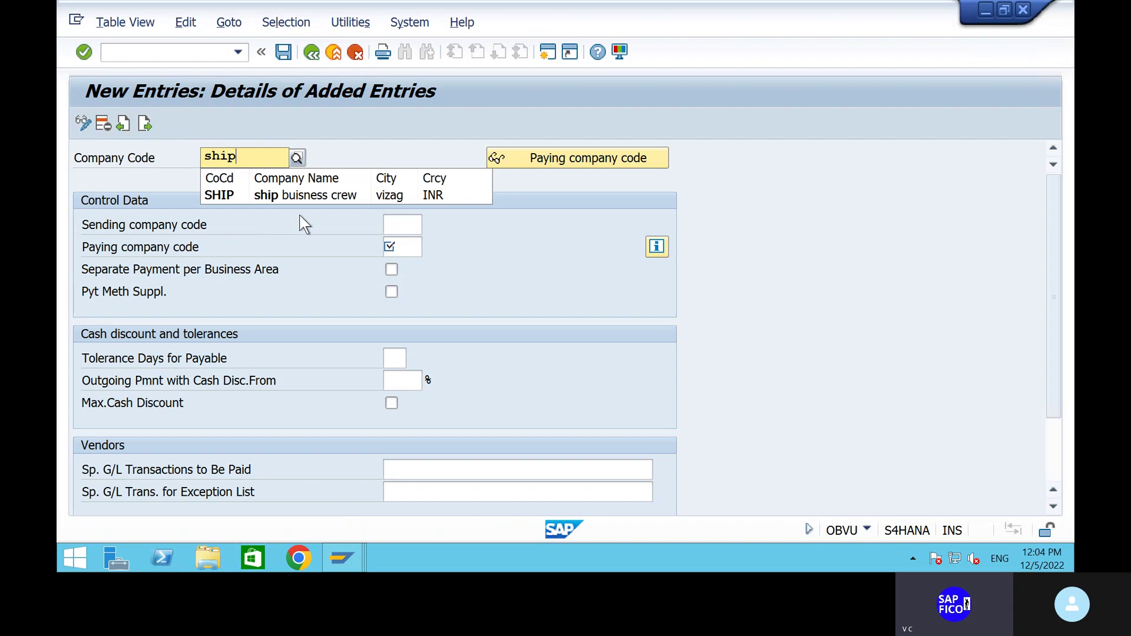
{"action": "left_click", "coordinate": [316, 196]}
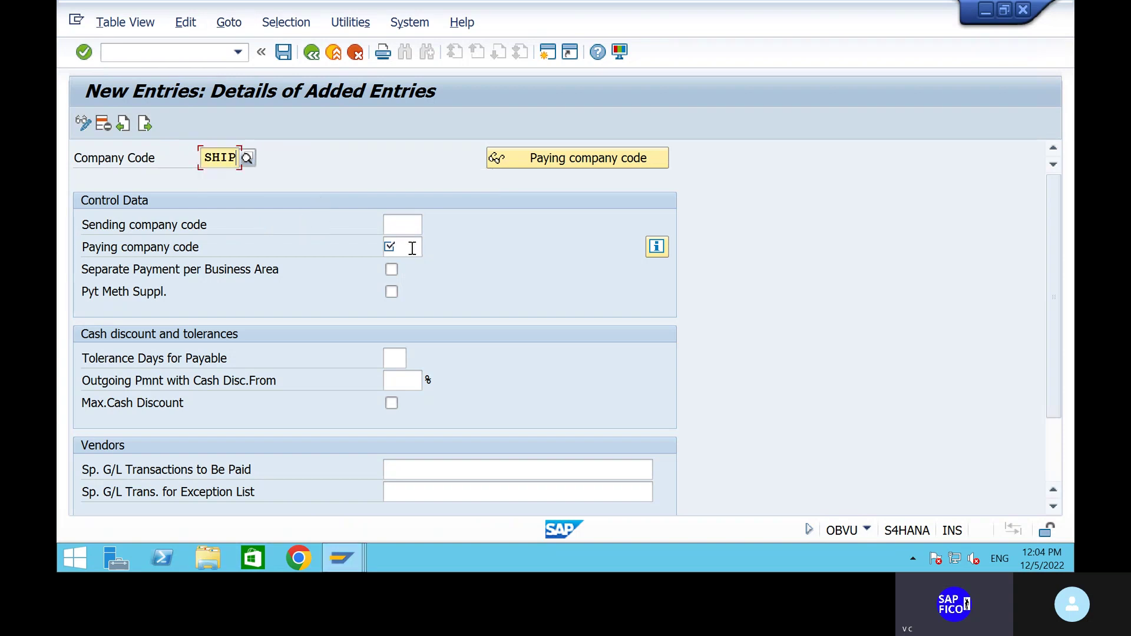
{"action": "left_click", "coordinate": [411, 247]}
{"action": "type", "text": "ship"}
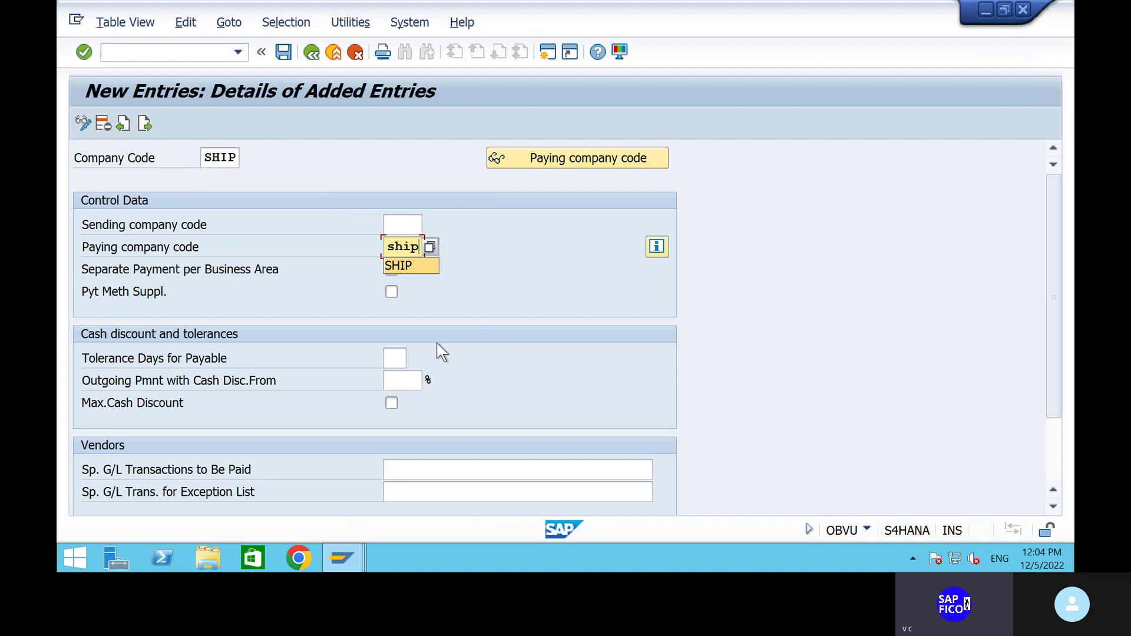
{"action": "left_click", "coordinate": [411, 247]}
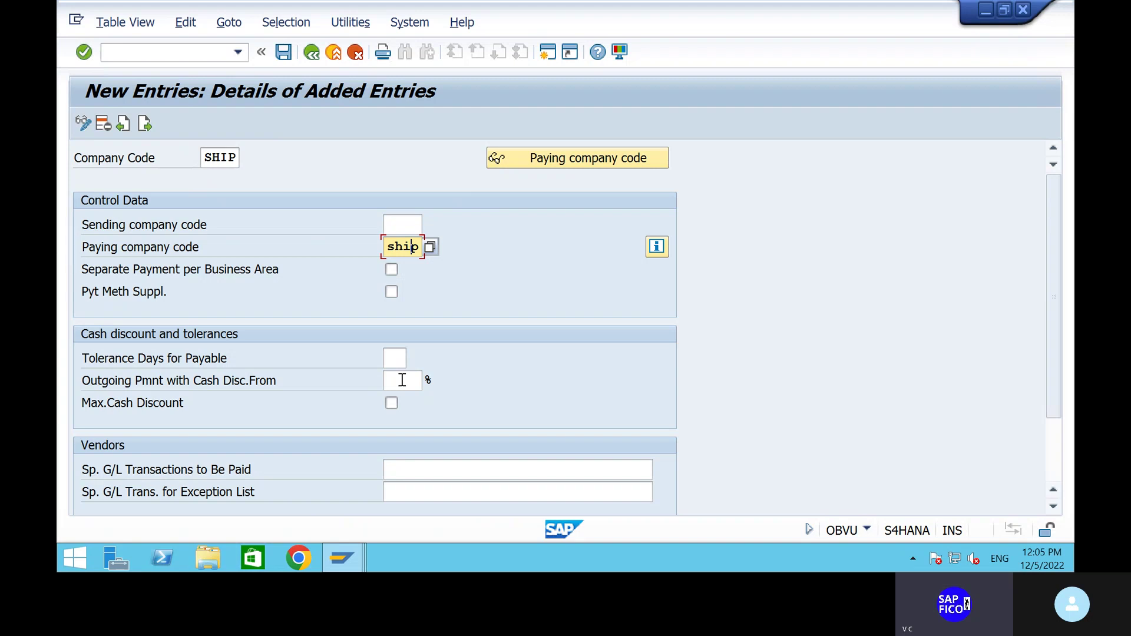
Set 10% outgoing cash discount and special G/L AF for vendors and customers, then save.
{"action": "left_click", "coordinate": [403, 381]}
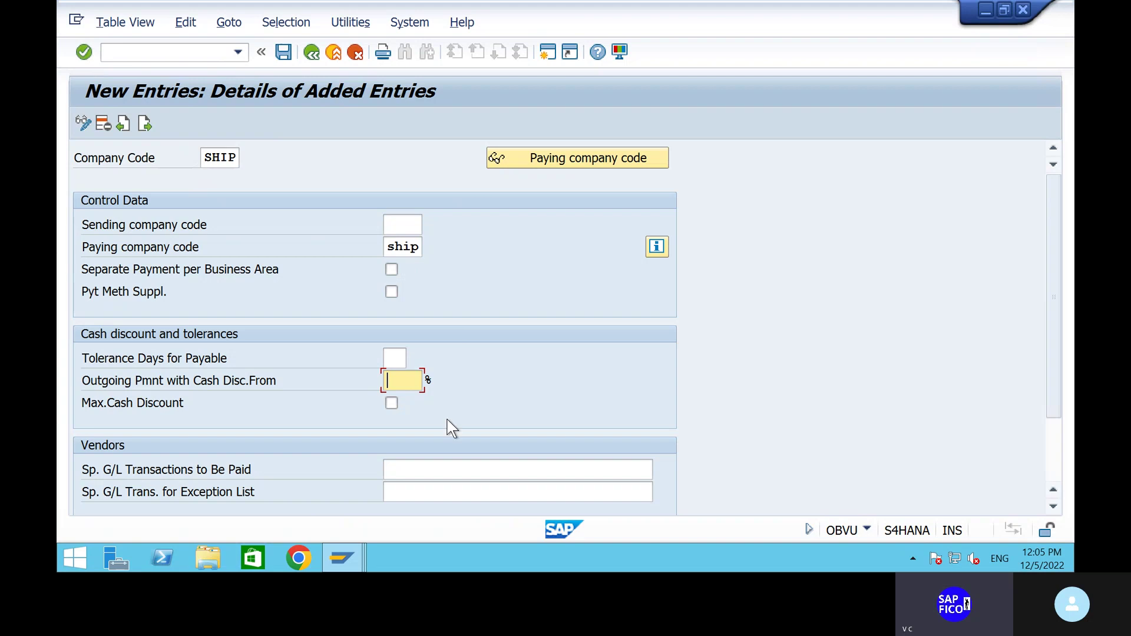
{"action": "type", "text": "10"}
{"action": "left_click", "coordinate": [503, 469]}
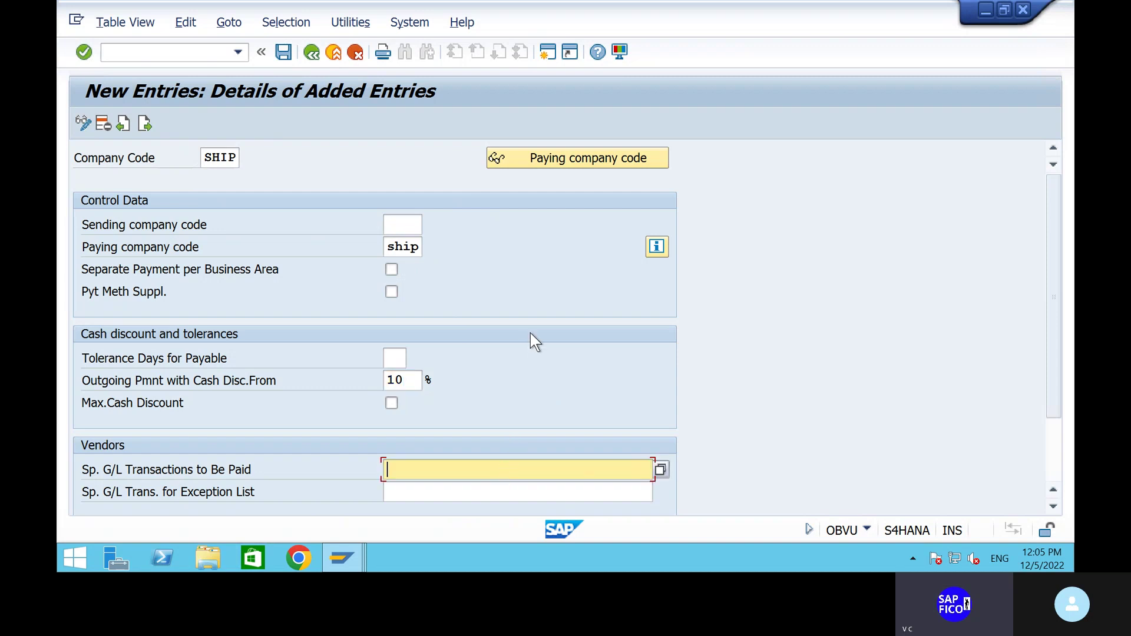
{"action": "scroll", "coordinate": [530, 334], "scroll_direction": "down", "scroll_amount": 1}
{"action": "type", "text": "af"}
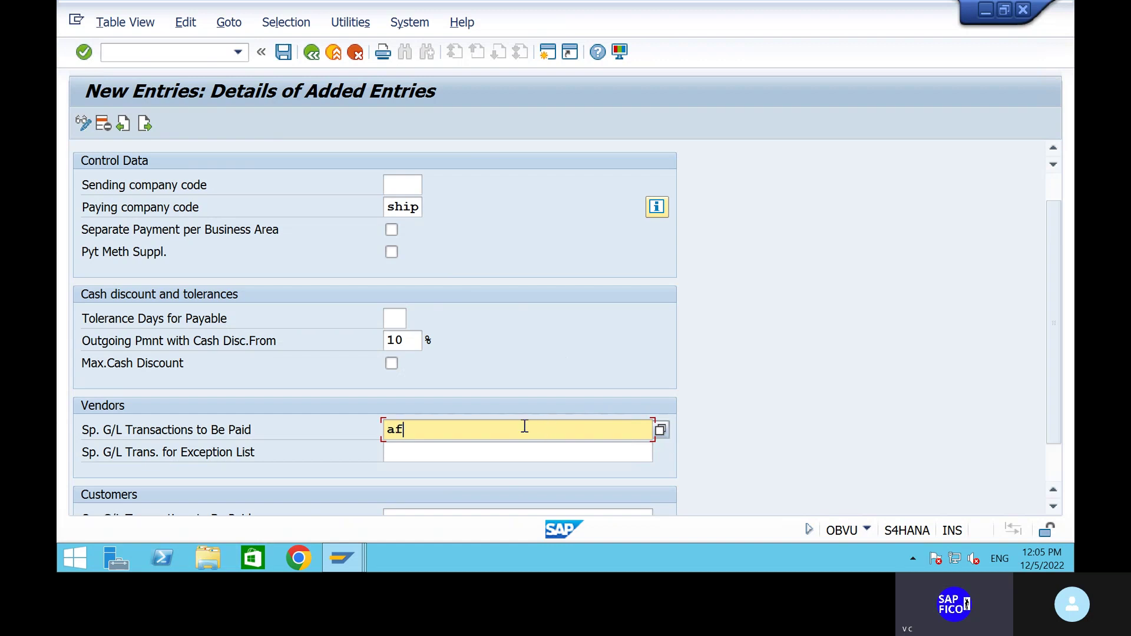
{"action": "scroll", "coordinate": [520, 339], "scroll_direction": "down", "scroll_amount": 1}
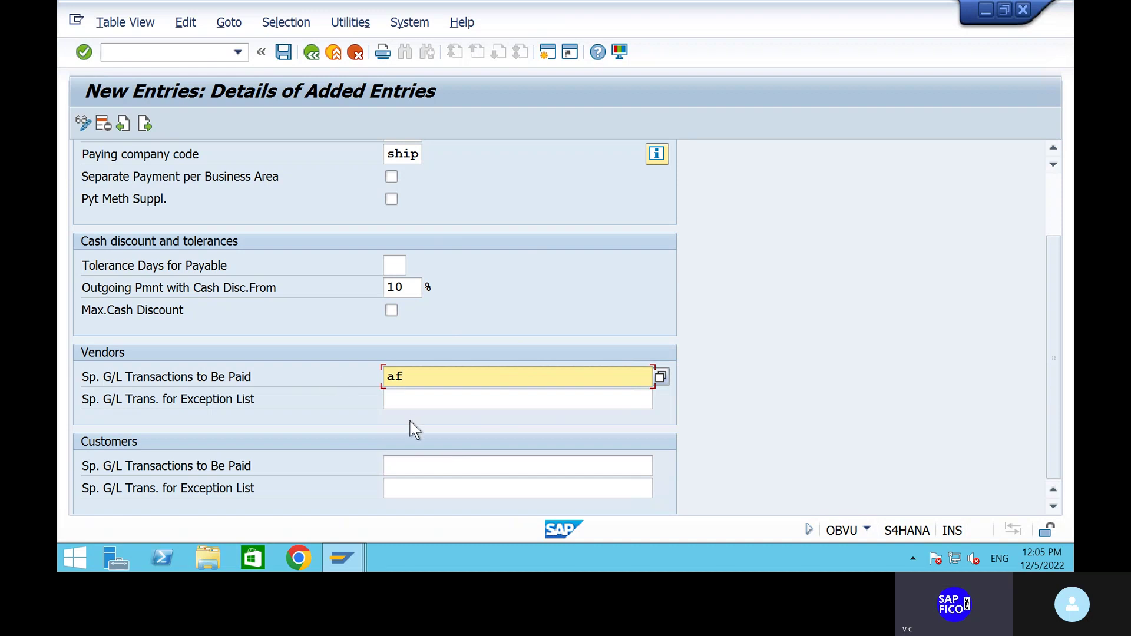
{"action": "left_click", "coordinate": [421, 461]}
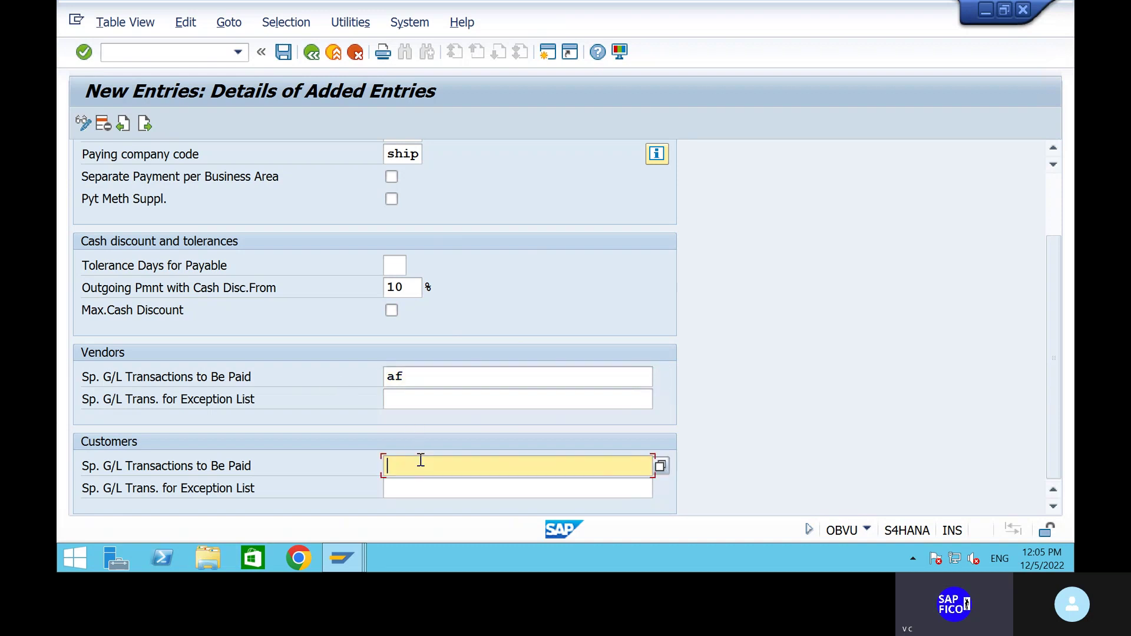
{"action": "type", "text": "AF"}
{"action": "key", "text": "Return"}
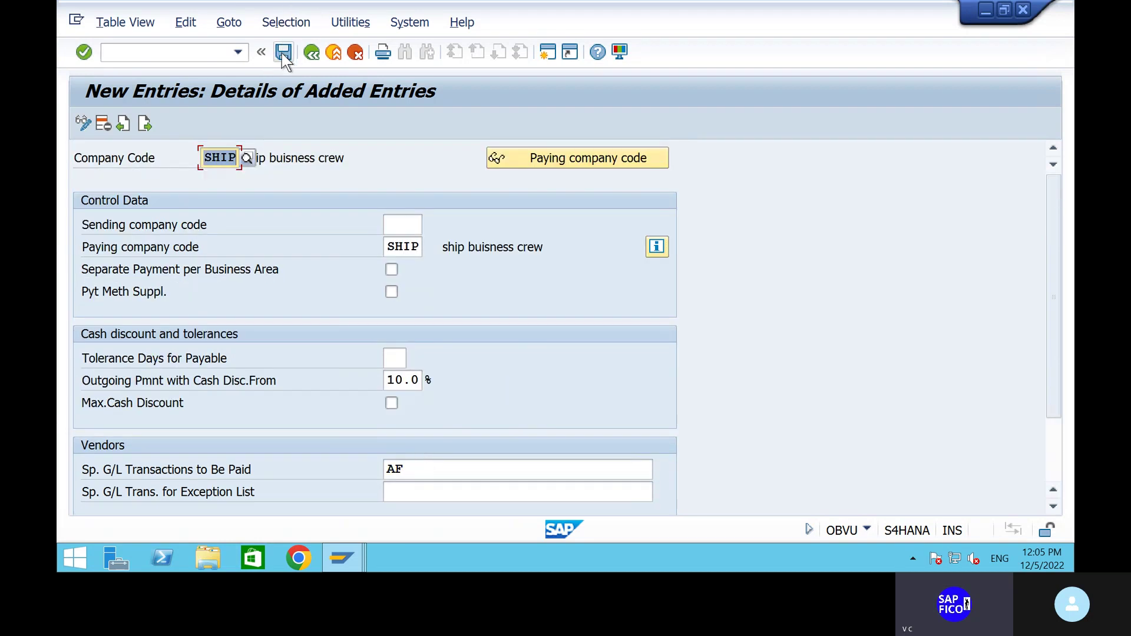
{"action": "left_click", "coordinate": [283, 52]}
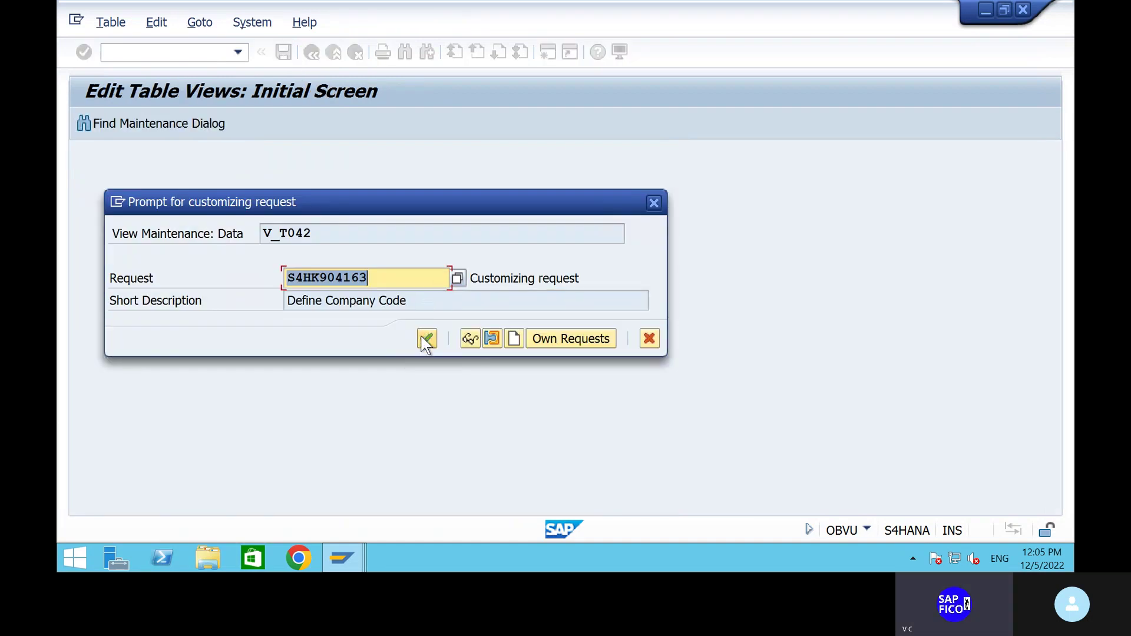
Confirm the customizing request for SHIP and go to the Paying company codes overview.
{"action": "left_click", "coordinate": [426, 339]}
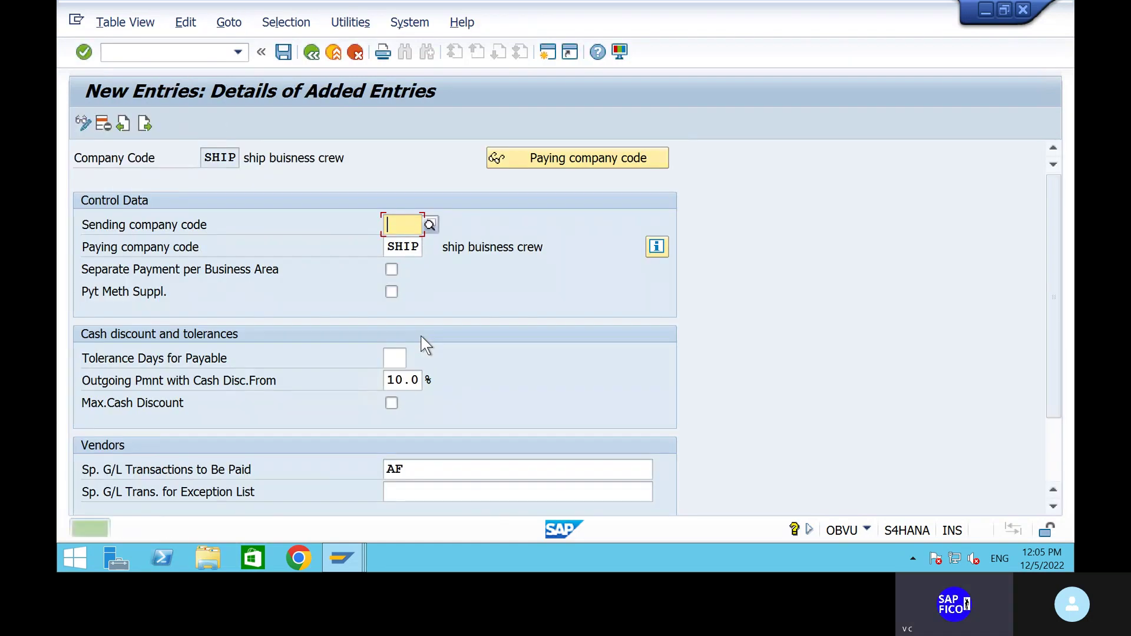
{"action": "left_click", "coordinate": [314, 55]}
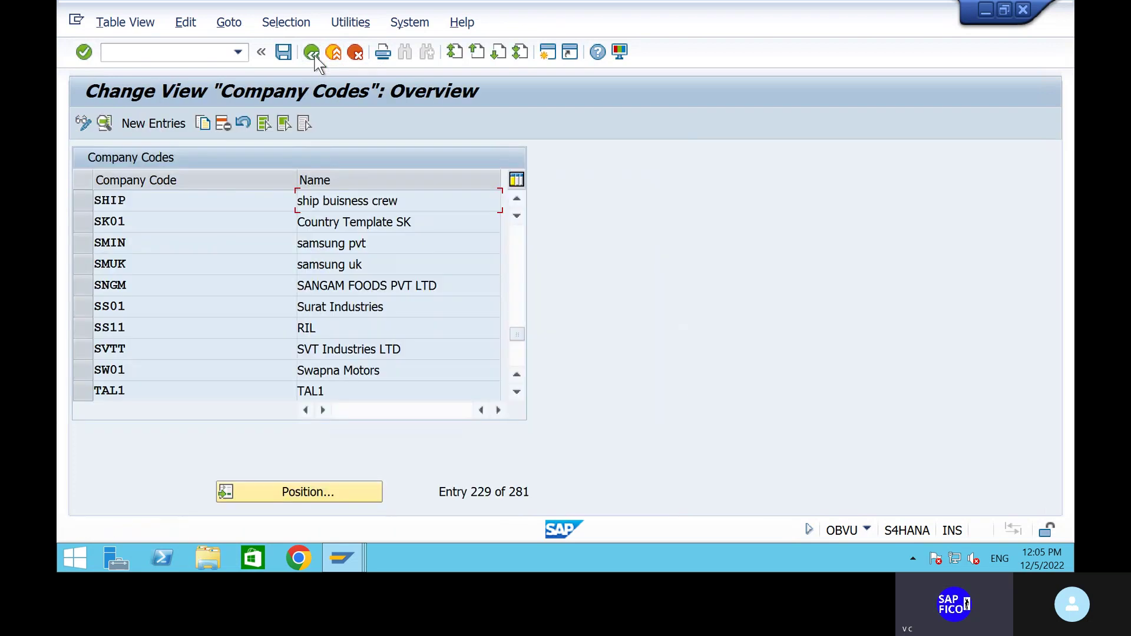
{"action": "left_click", "coordinate": [314, 54]}
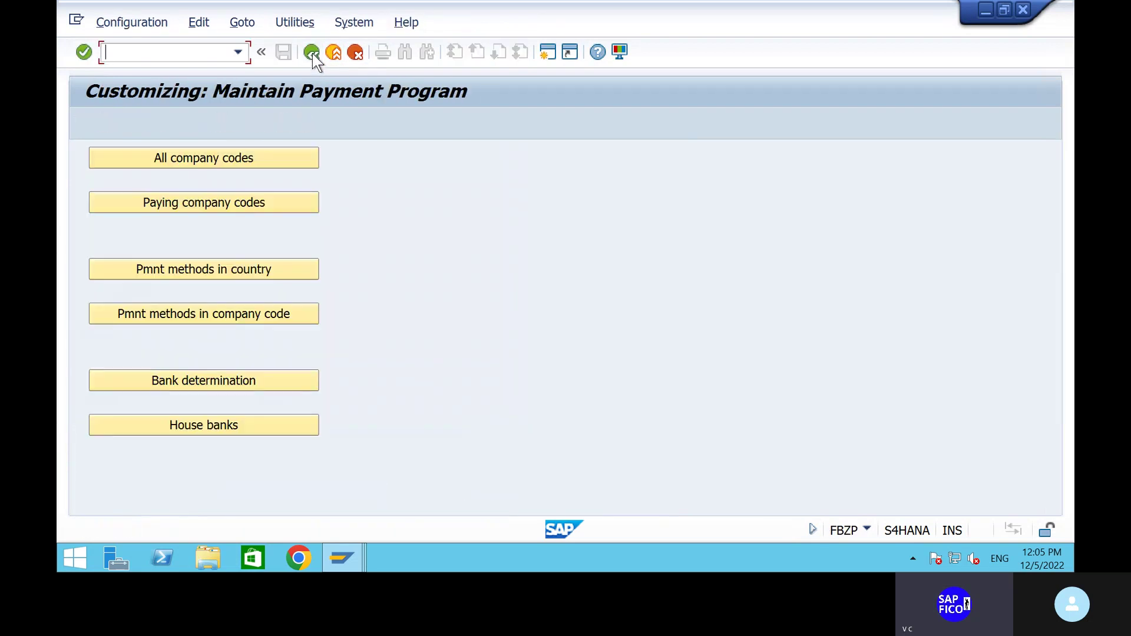
{"action": "left_click", "coordinate": [246, 202]}
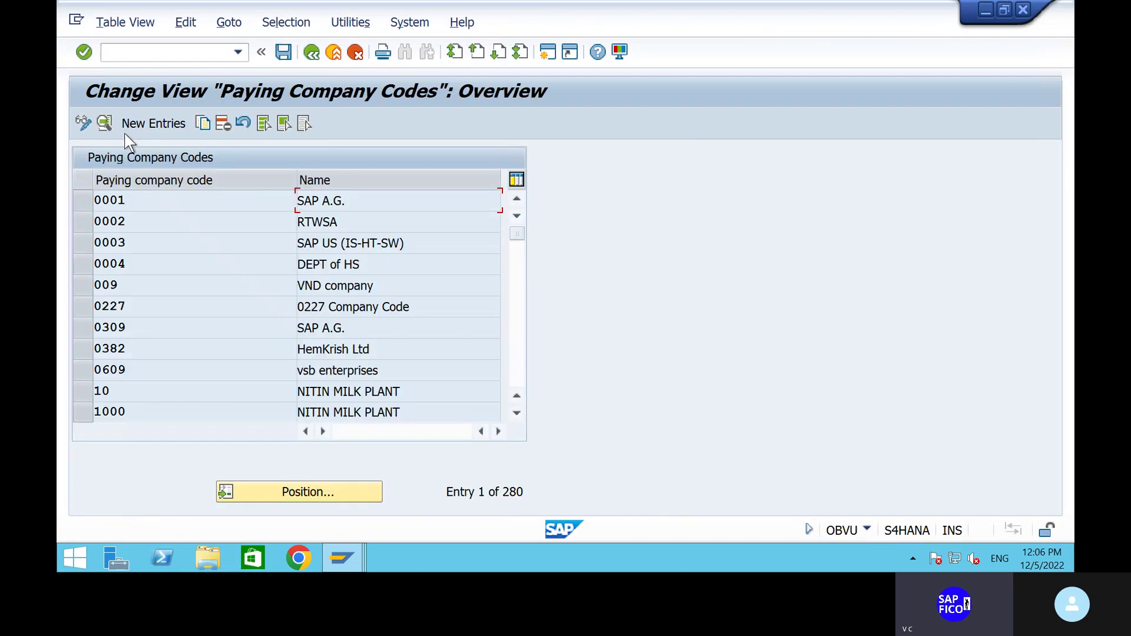
Create paying company code SHIP with 1000 minimum incoming and outgoing payment amounts.
{"action": "left_click", "coordinate": [156, 123]}
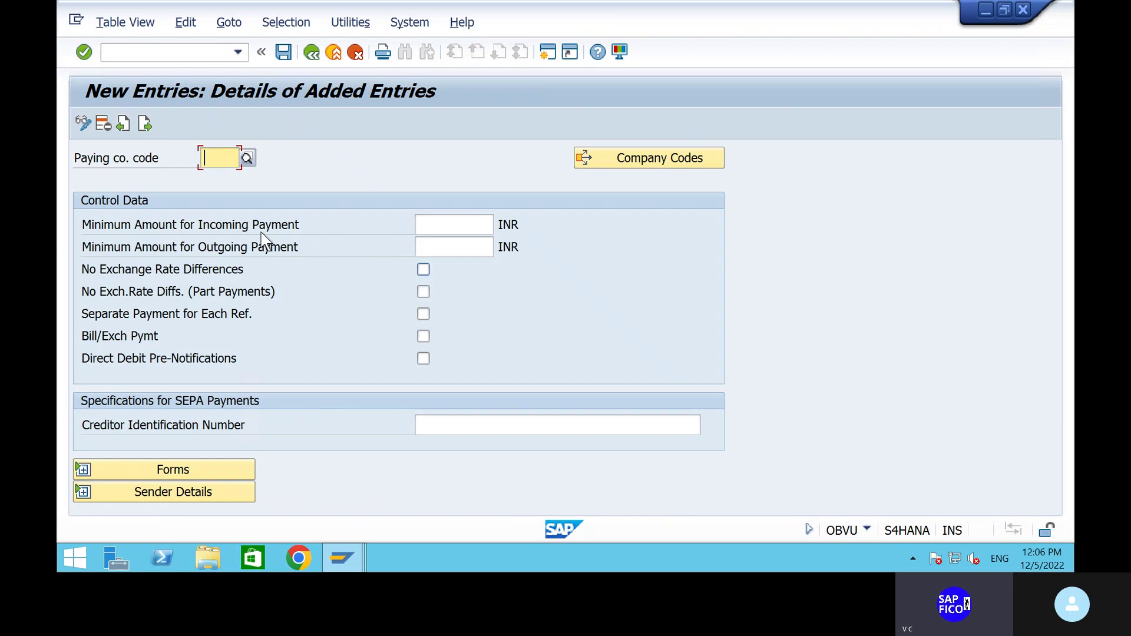
{"action": "type", "text": "SHIP"}
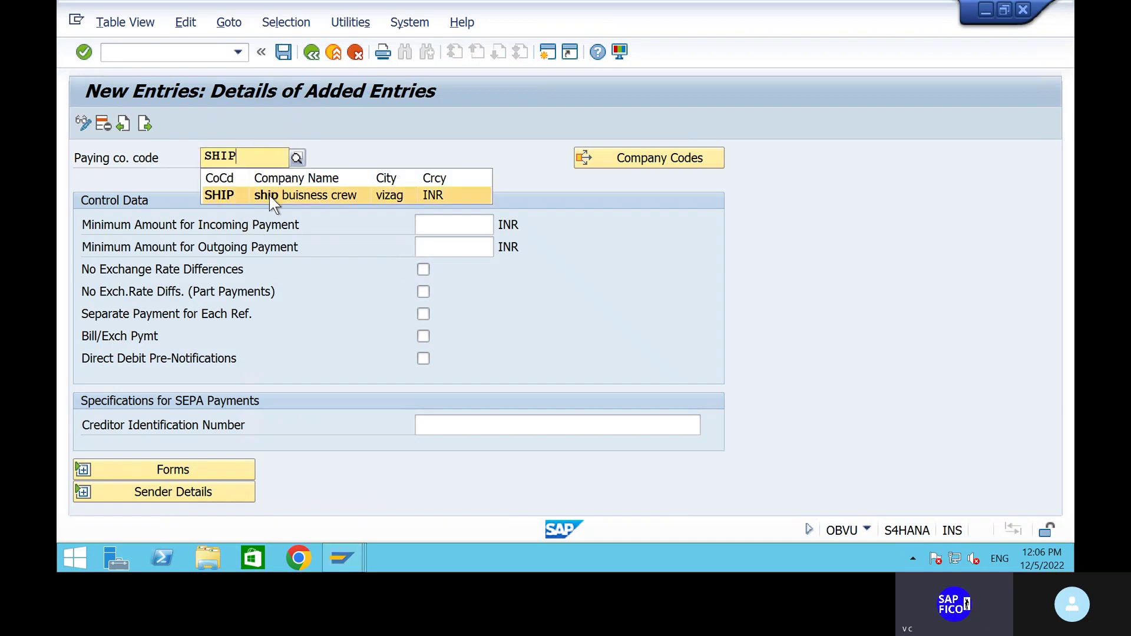
{"action": "left_click", "coordinate": [269, 195]}
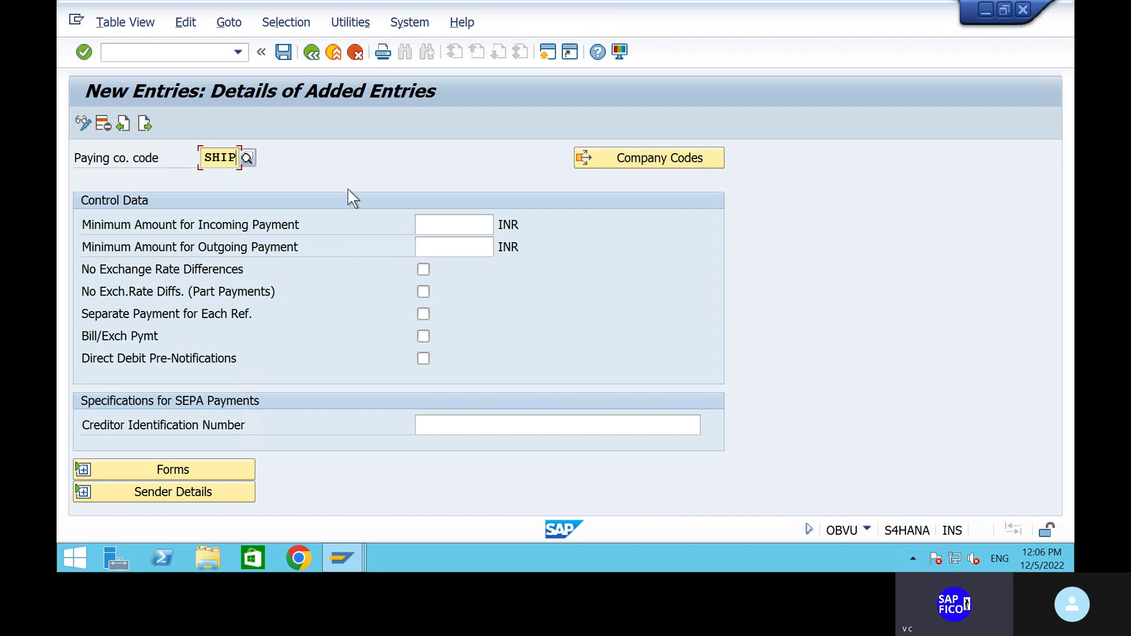
{"action": "left_click", "coordinate": [451, 223]}
{"action": "type", "text": "1"}
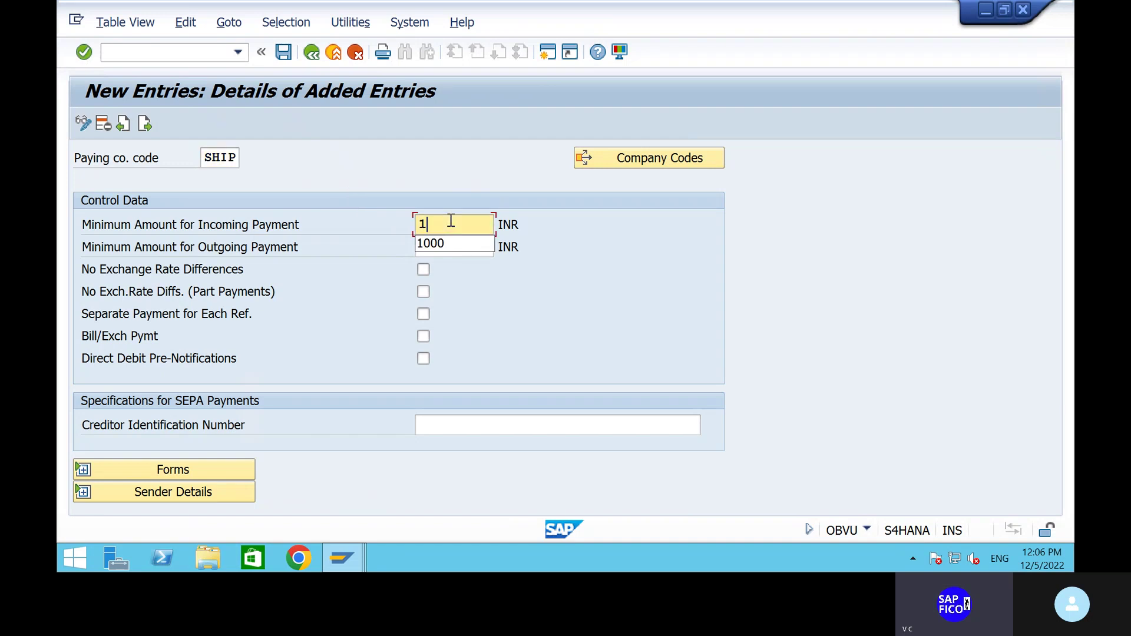
{"action": "type", "text": "000"}
{"action": "left_click", "coordinate": [453, 252]}
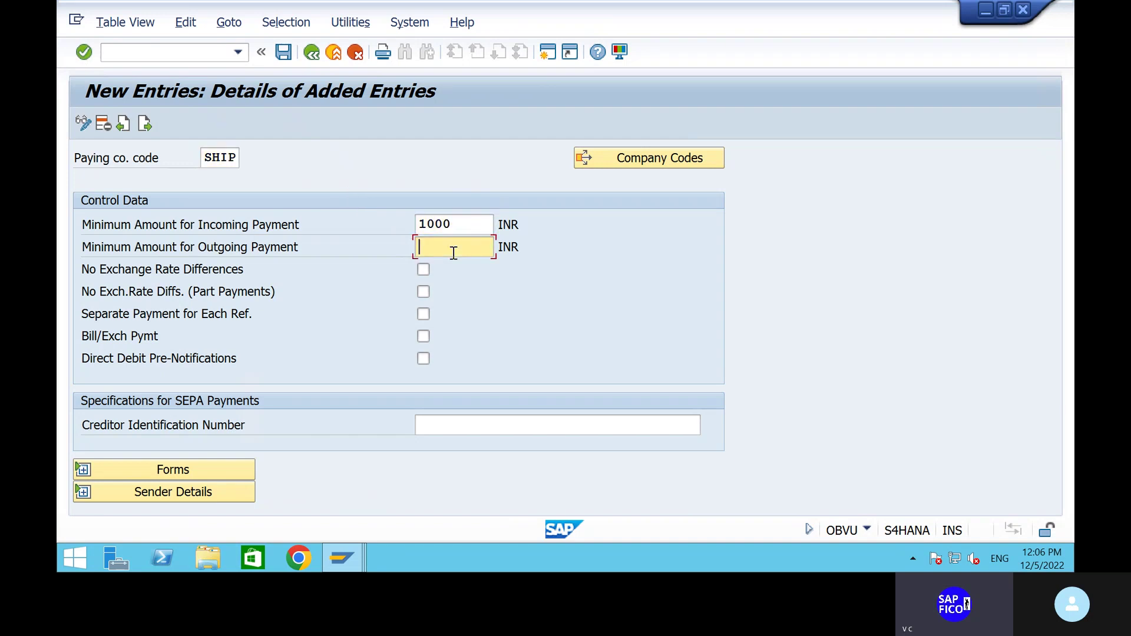
{"action": "type", "text": "1000"}
{"action": "left_click", "coordinate": [81, 470]}
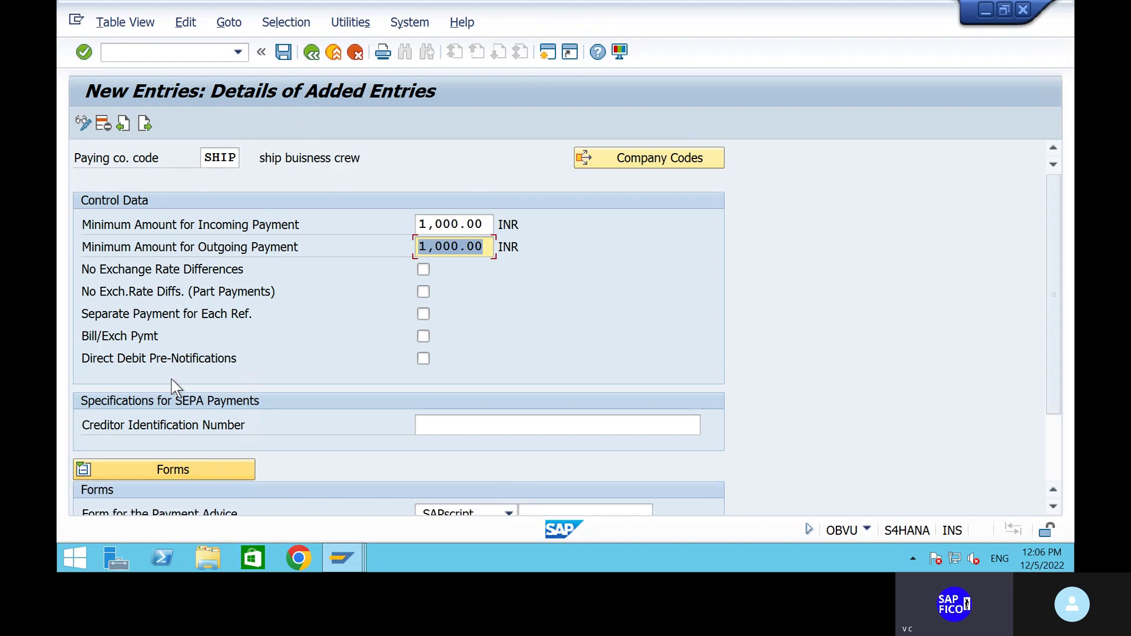
{"action": "scroll", "coordinate": [361, 321], "scroll_direction": "down", "scroll_amount": 5}
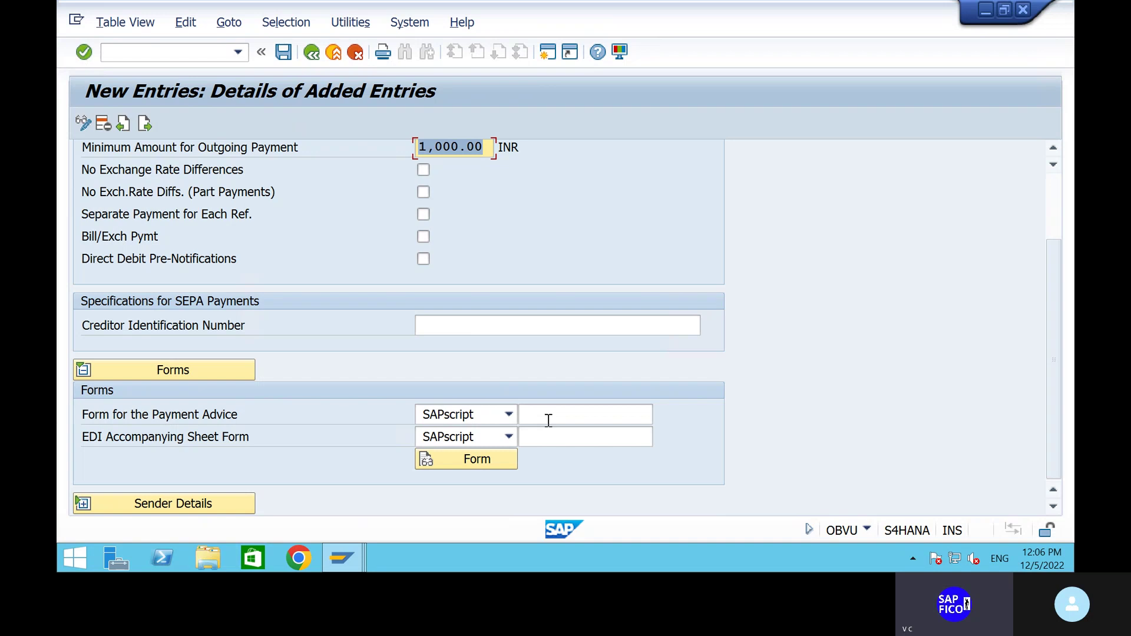
Use form F110_IN_AVIS for payment advice and F110_EDI_01 for the EDI accompanying sheet.
{"action": "left_click", "coordinate": [548, 421]}
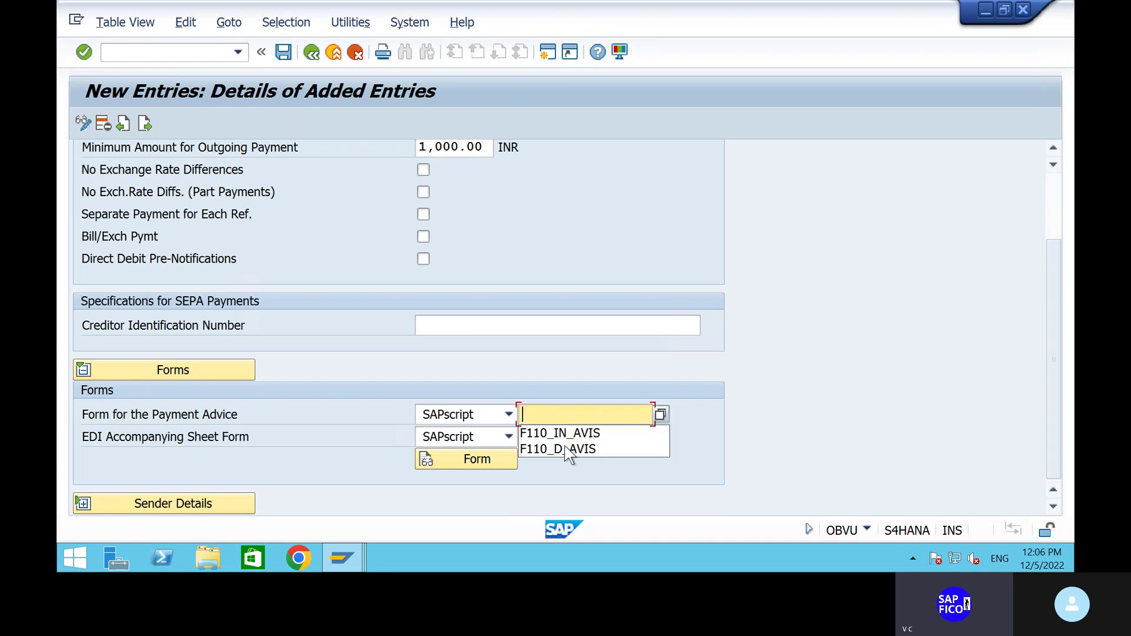
{"action": "left_click", "coordinate": [570, 449]}
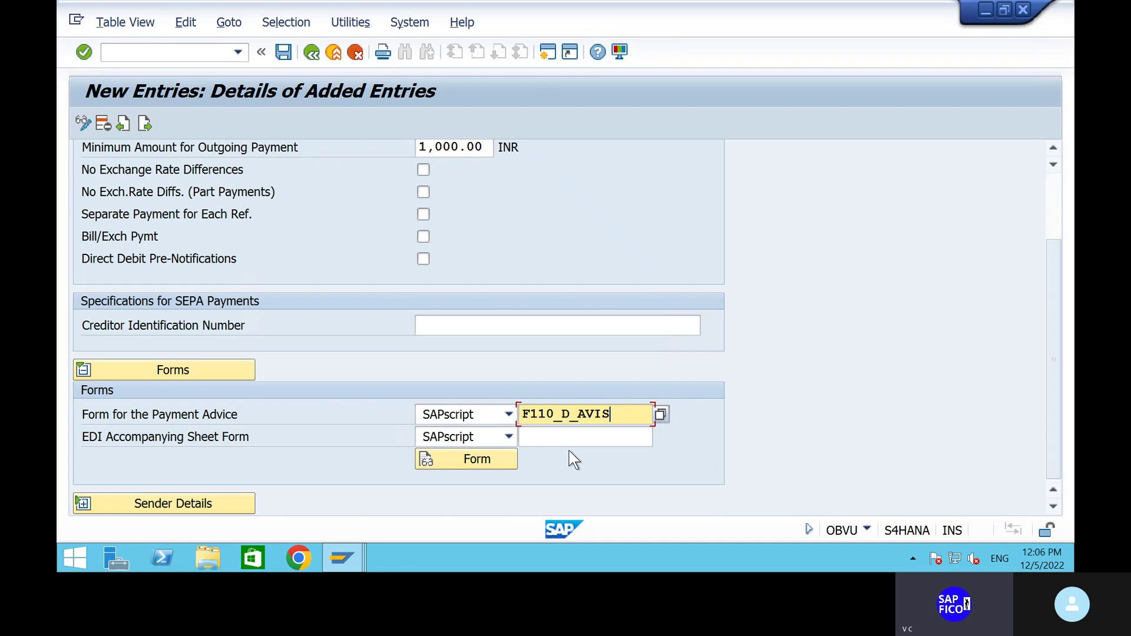
{"action": "left_click", "coordinate": [563, 414]}
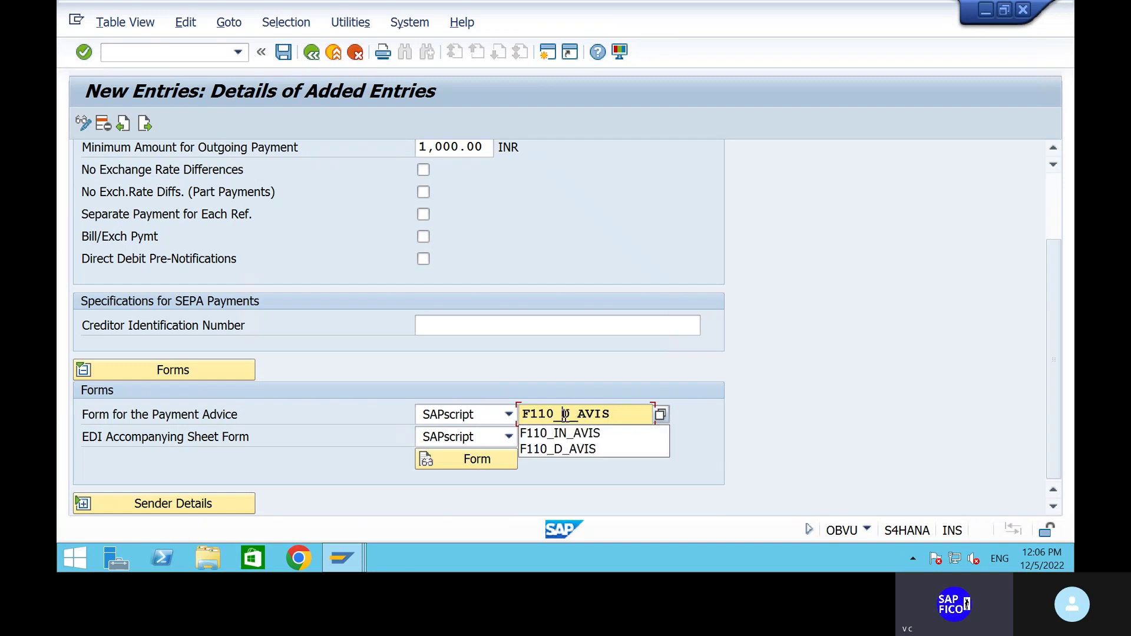
{"action": "type", "text": "IN"}
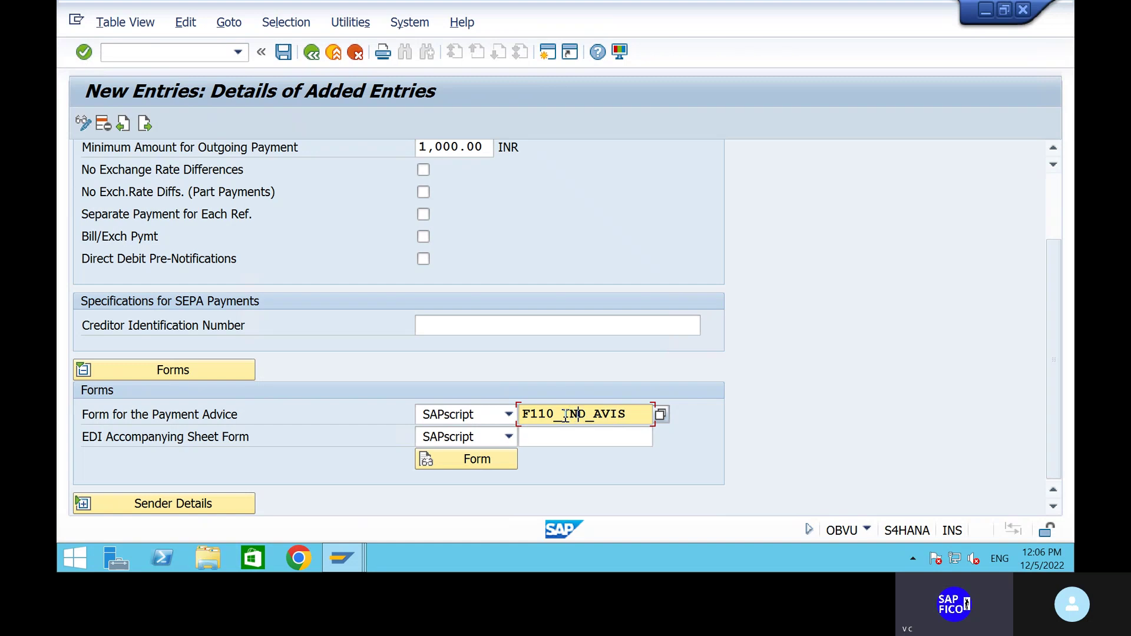
{"action": "key", "text": "BackSpace"}
{"action": "left_click", "coordinate": [594, 442]}
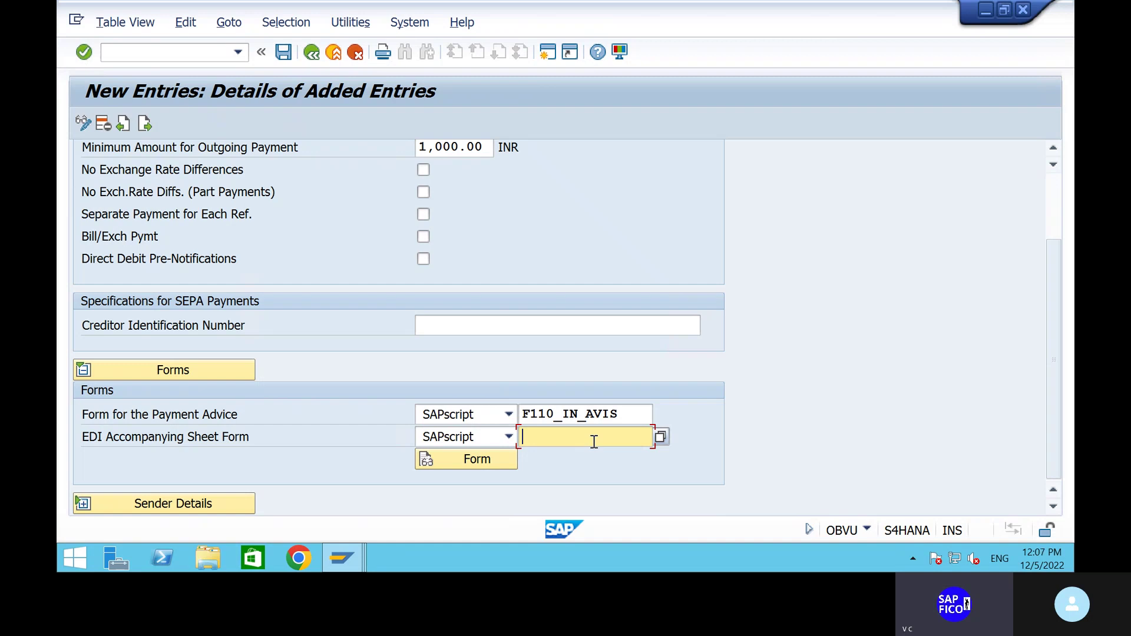
{"action": "left_click", "coordinate": [594, 441]}
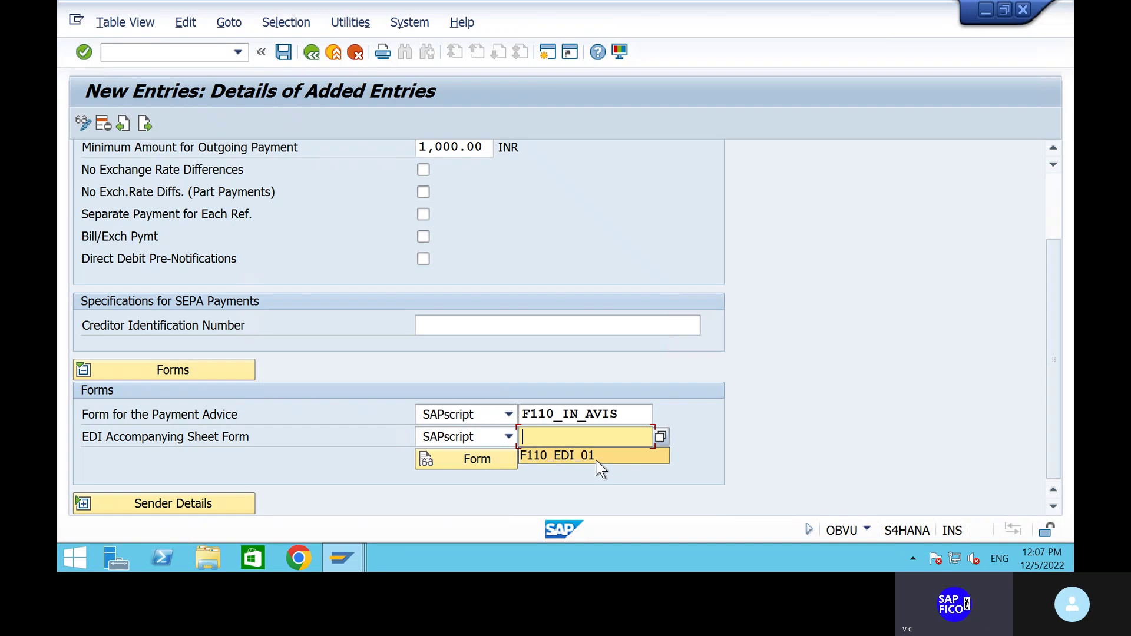
{"action": "left_click", "coordinate": [599, 461]}
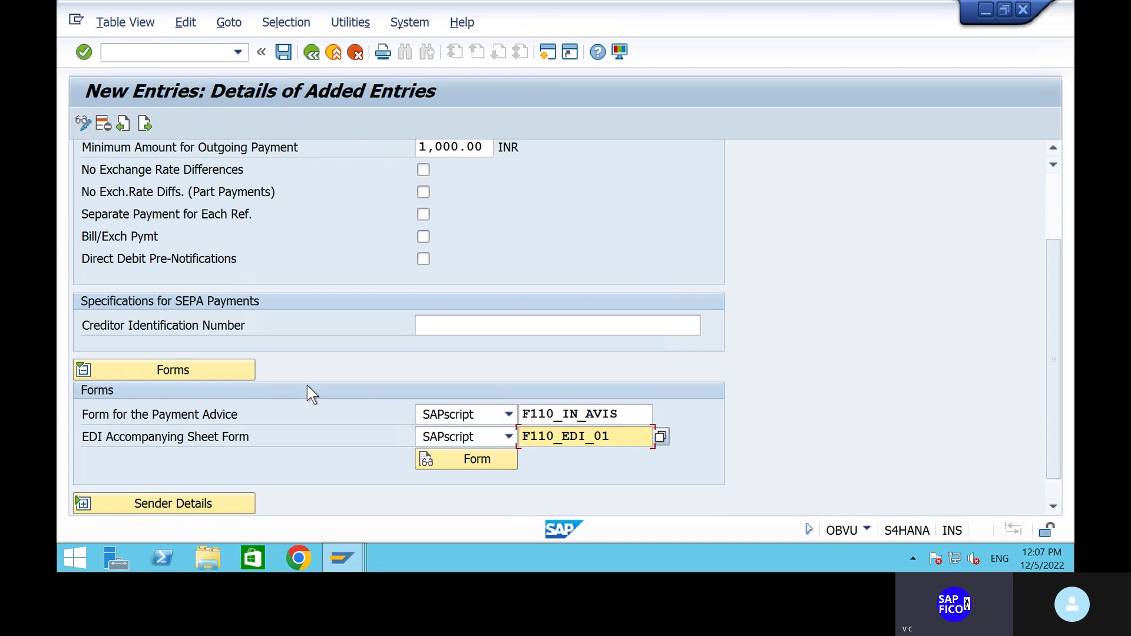
{"action": "key", "text": "Return"}
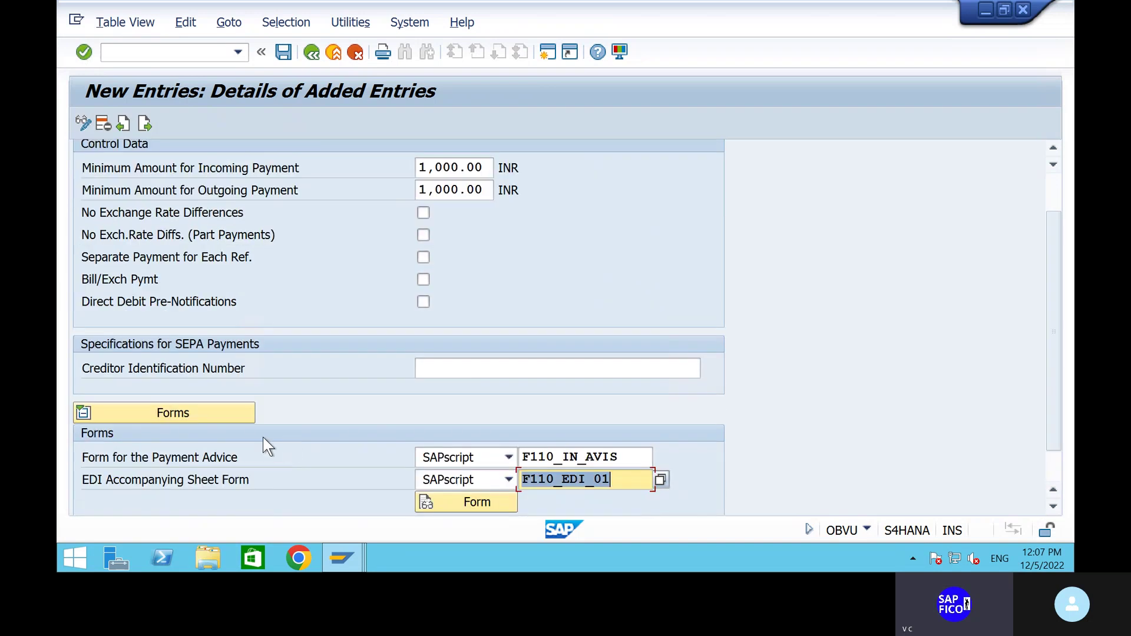
{"action": "scroll", "coordinate": [401, 302], "scroll_direction": "down", "scroll_amount": 1}
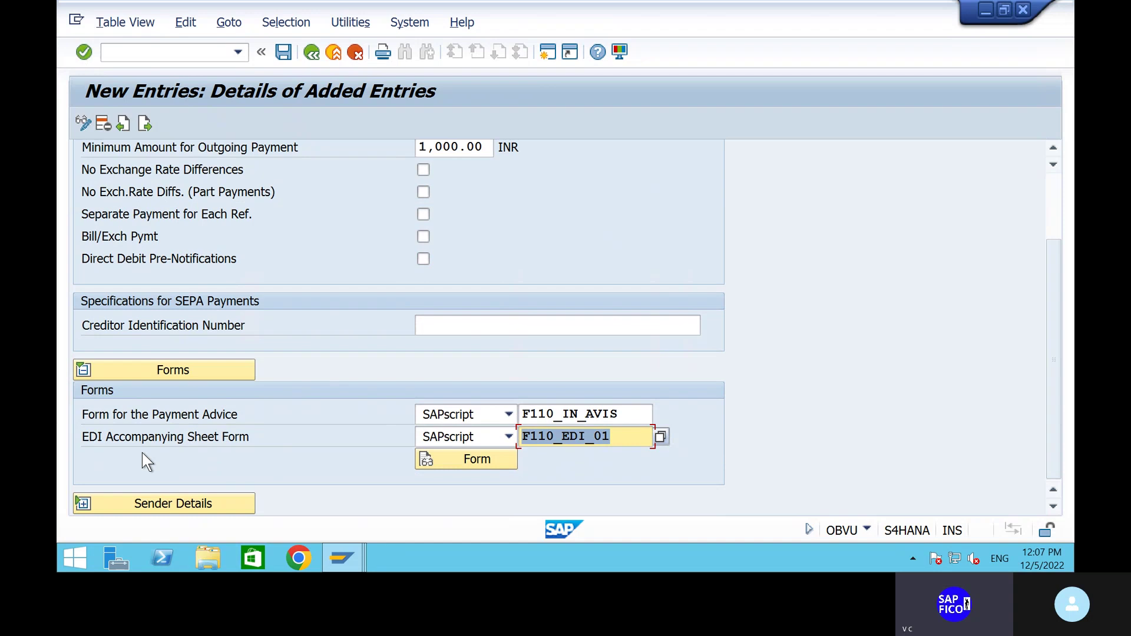
{"action": "left_click", "coordinate": [90, 505]}
Enter text ID ADRS with header ADRS_HEADER, footer ADRS_FOOTER, signature ADRS_SIGNATURE, sender ADRS_SENDER.
{"action": "scroll", "coordinate": [391, 342], "scroll_direction": "down", "scroll_amount": 3}
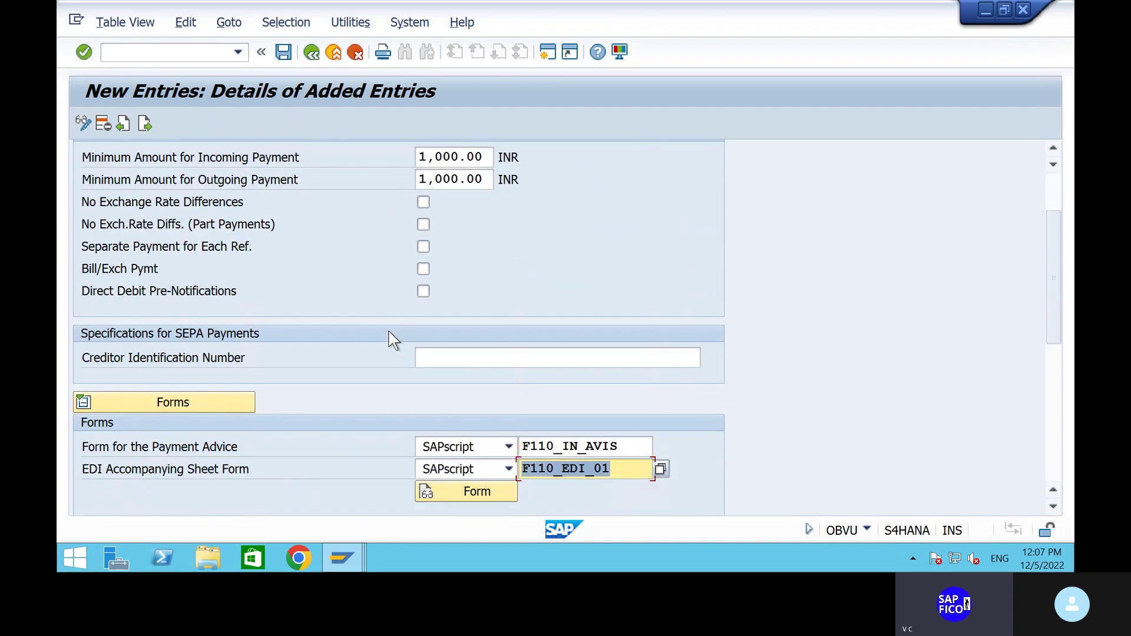
{"action": "scroll", "coordinate": [391, 339], "scroll_direction": "down", "scroll_amount": 6}
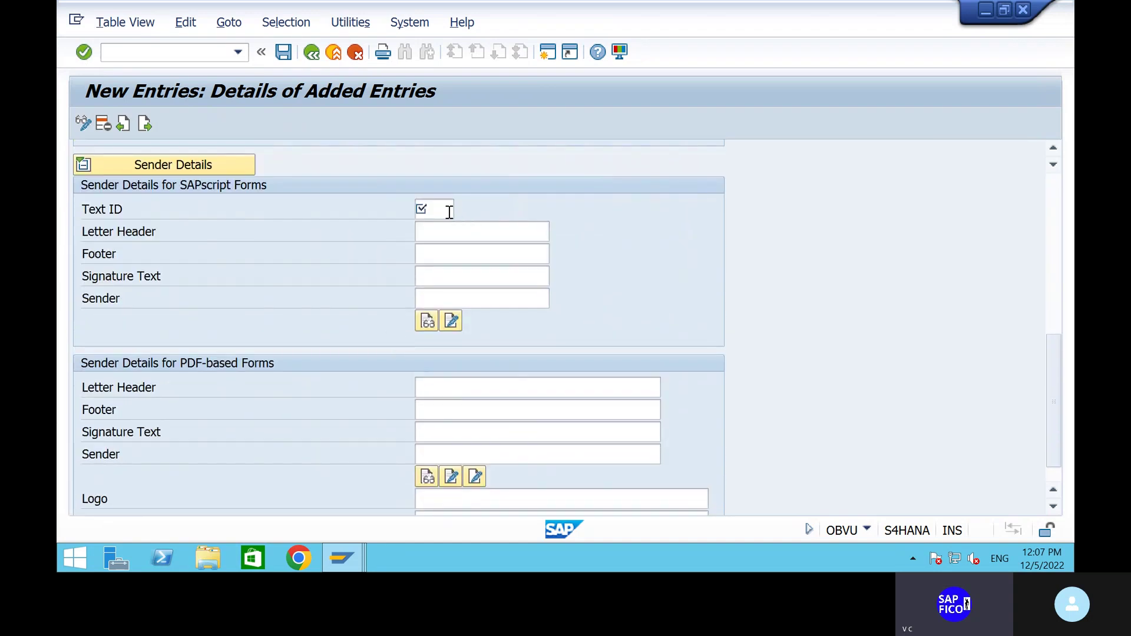
{"action": "left_click", "coordinate": [449, 212]}
{"action": "type", "text": "ADRS"}
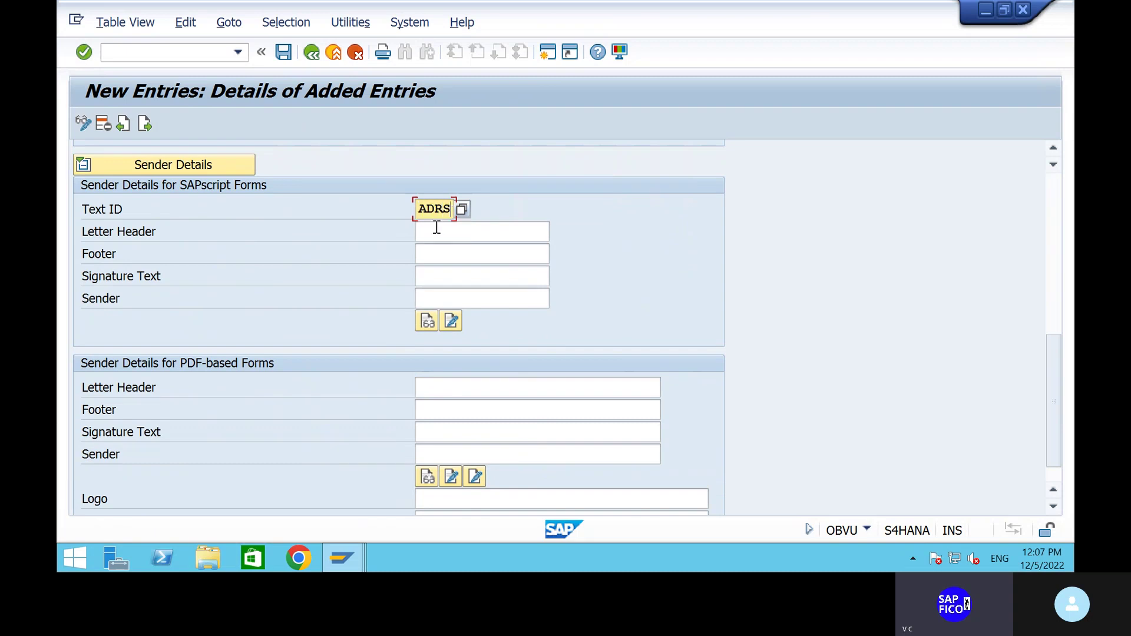
{"action": "left_click", "coordinate": [437, 228]}
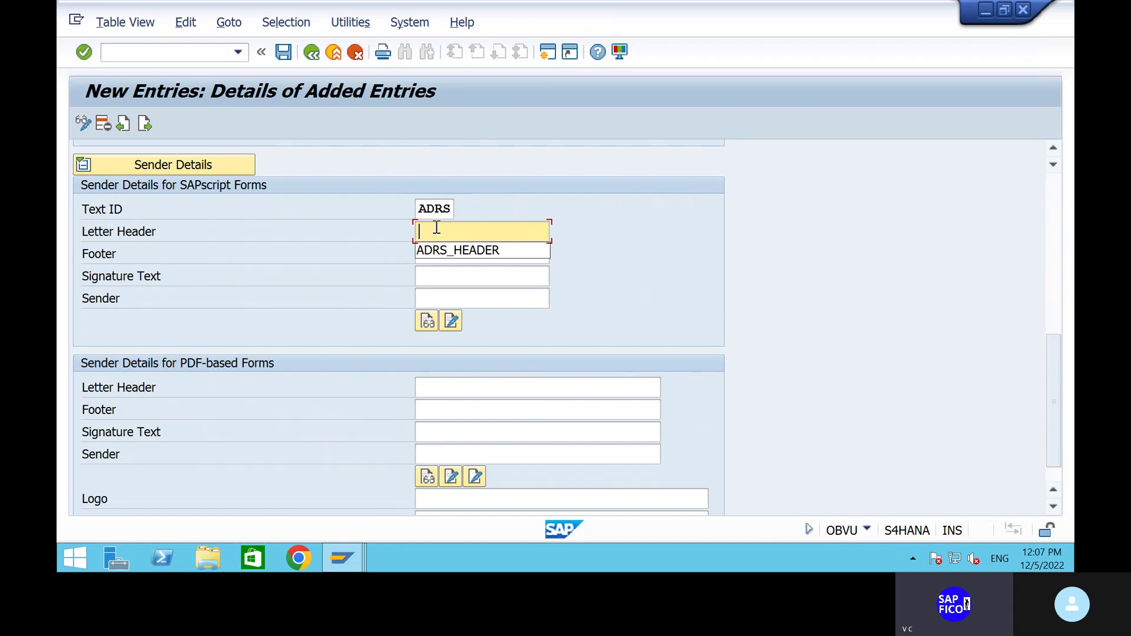
{"action": "left_click", "coordinate": [450, 252]}
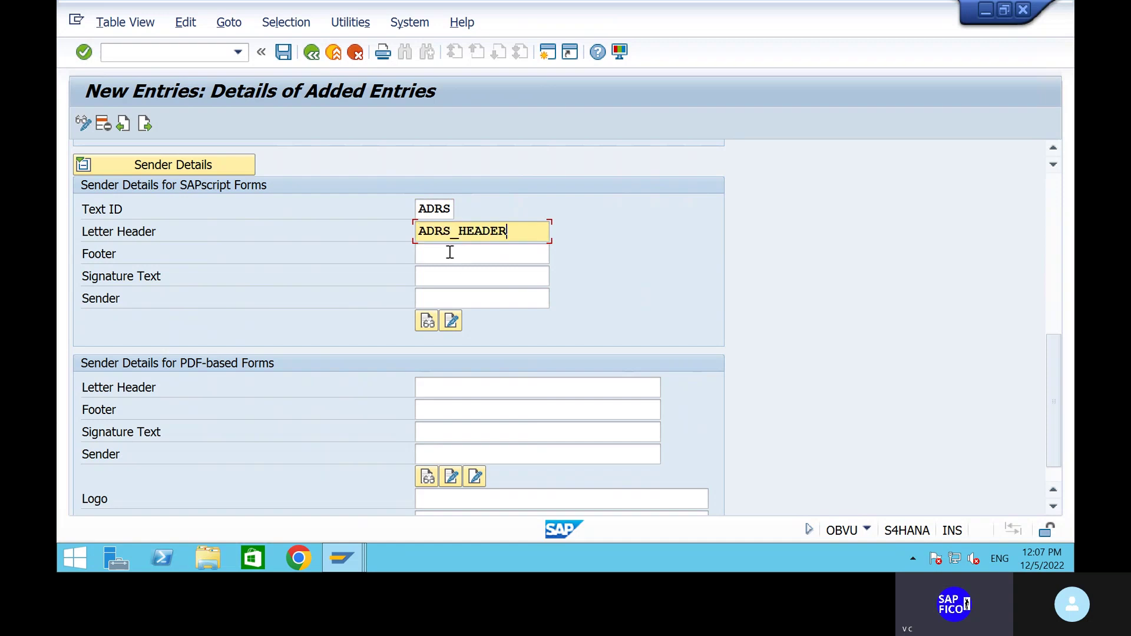
{"action": "left_click", "coordinate": [450, 252]}
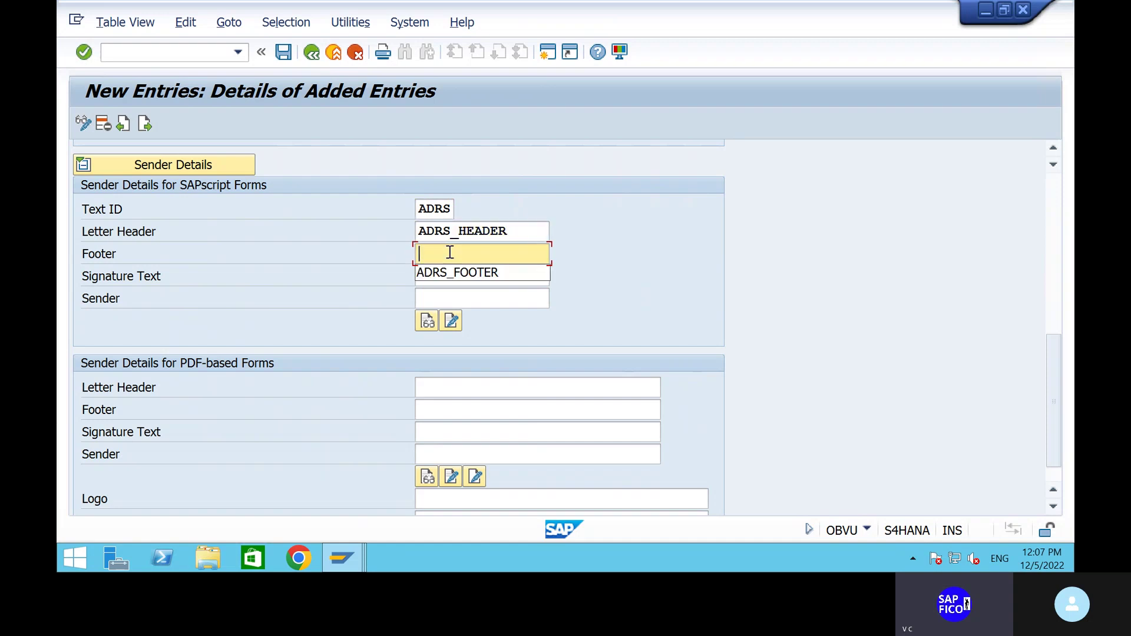
{"action": "left_click", "coordinate": [458, 278]}
{"action": "left_click", "coordinate": [450, 275]}
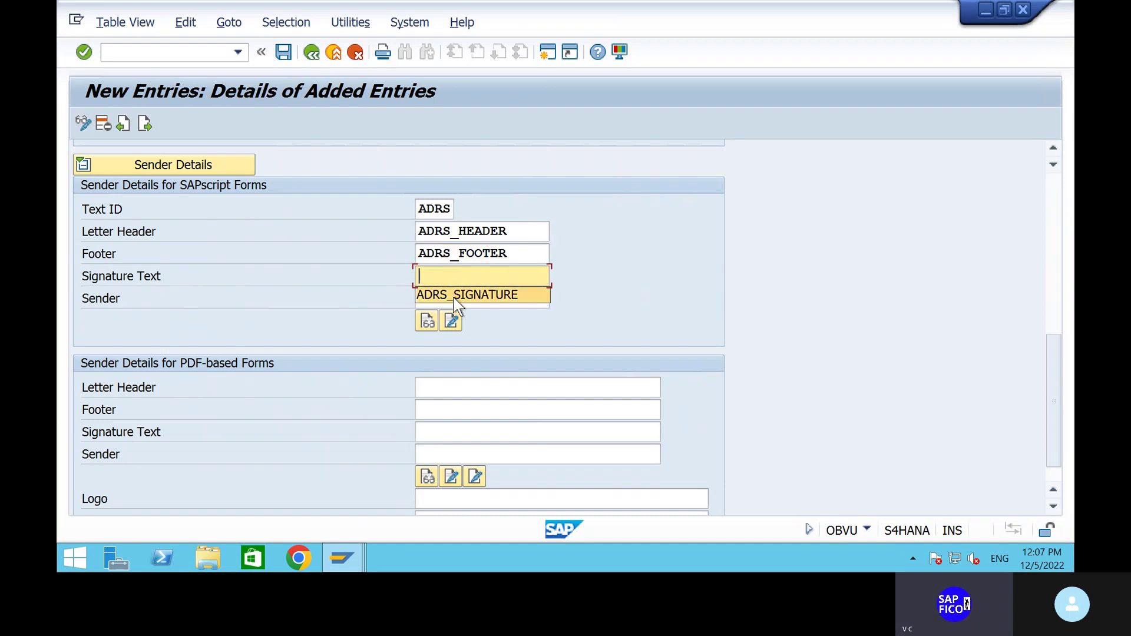
{"action": "left_click", "coordinate": [453, 295]}
{"action": "left_click", "coordinate": [455, 297]}
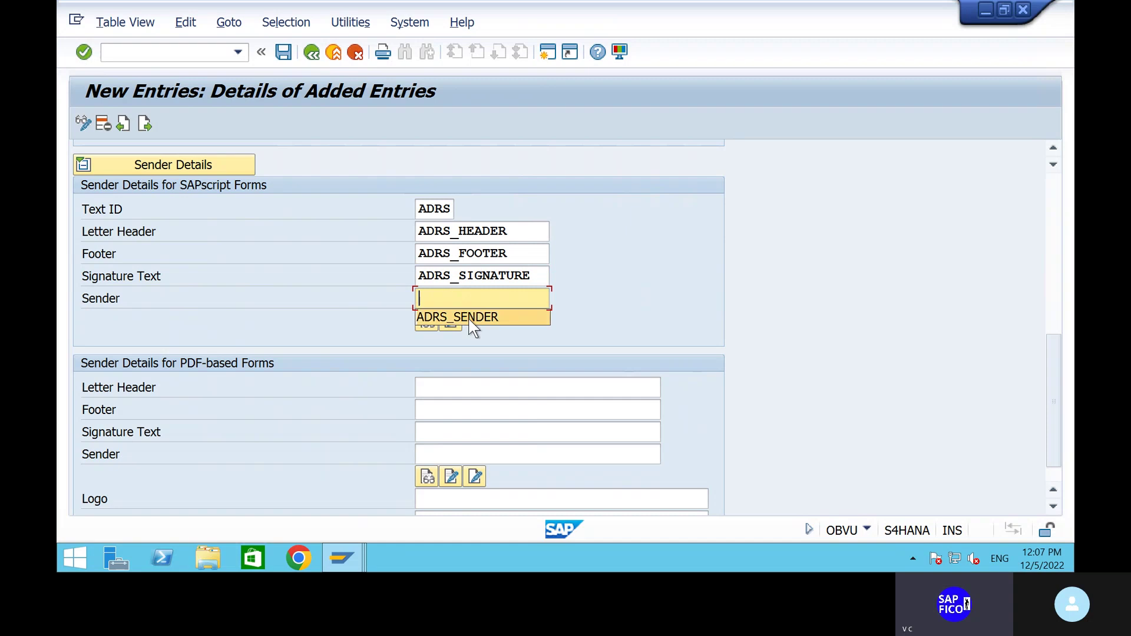
{"action": "left_click", "coordinate": [471, 323]}
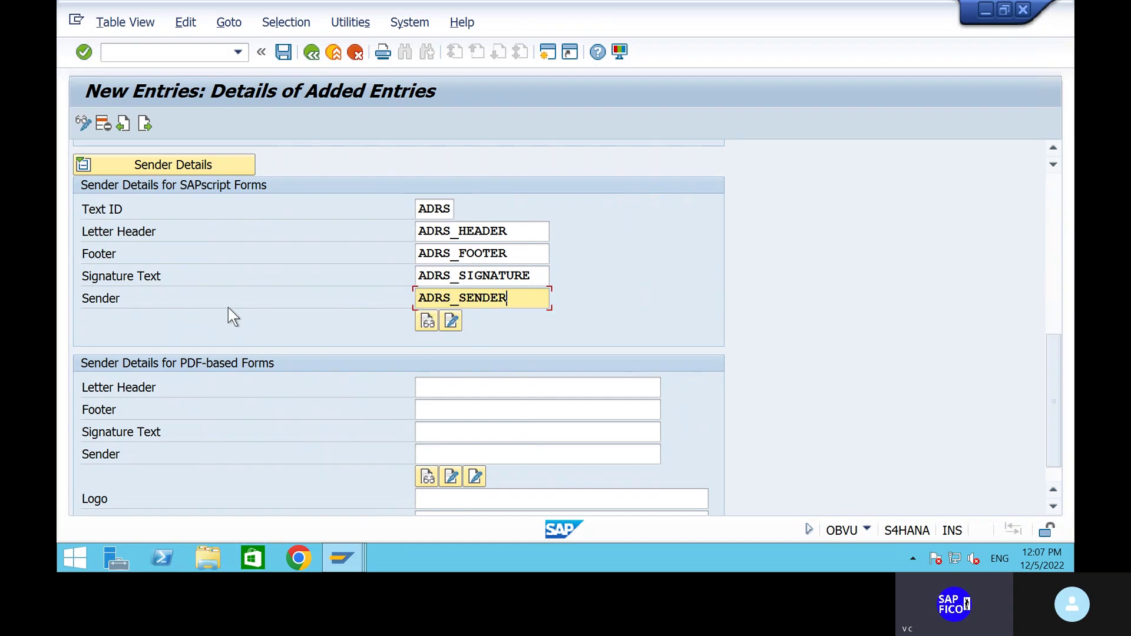
{"action": "scroll", "coordinate": [228, 307], "scroll_direction": "up", "scroll_amount": 3}
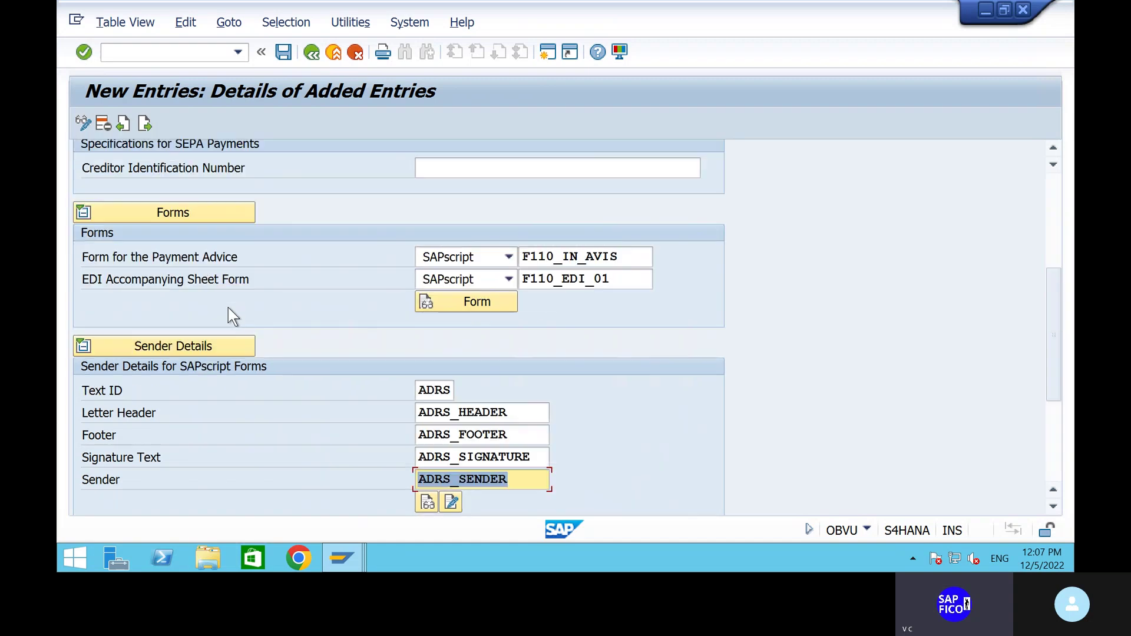
Save SHIP's paying company code settings under the customizing request and return to FBZP.
{"action": "left_click", "coordinate": [283, 52]}
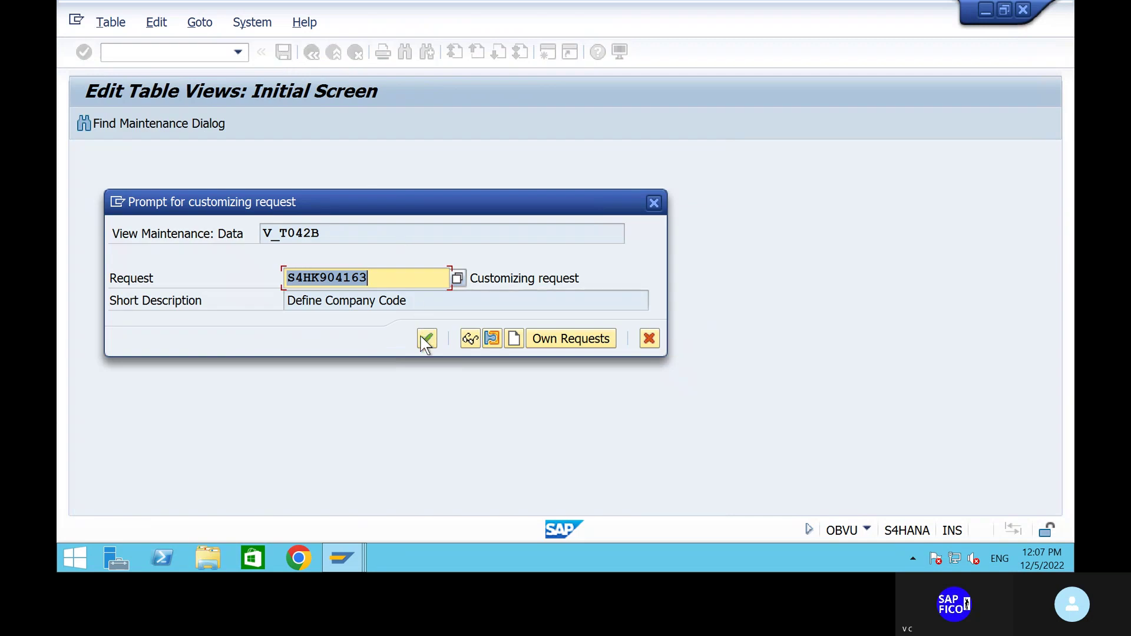
{"action": "left_click", "coordinate": [427, 339]}
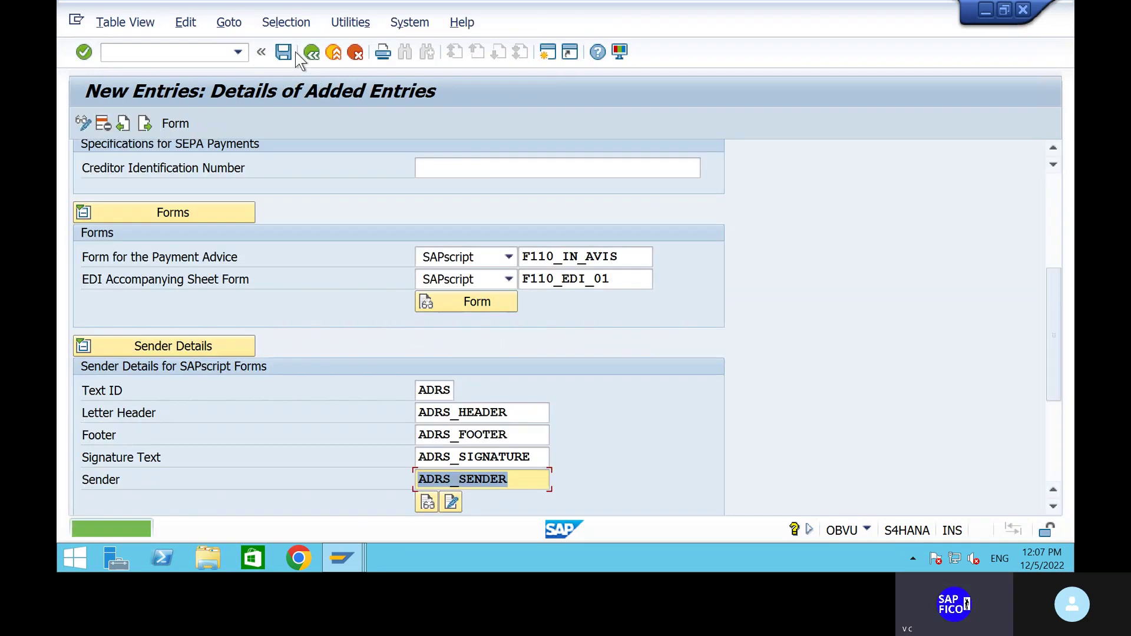
{"action": "left_click", "coordinate": [312, 52]}
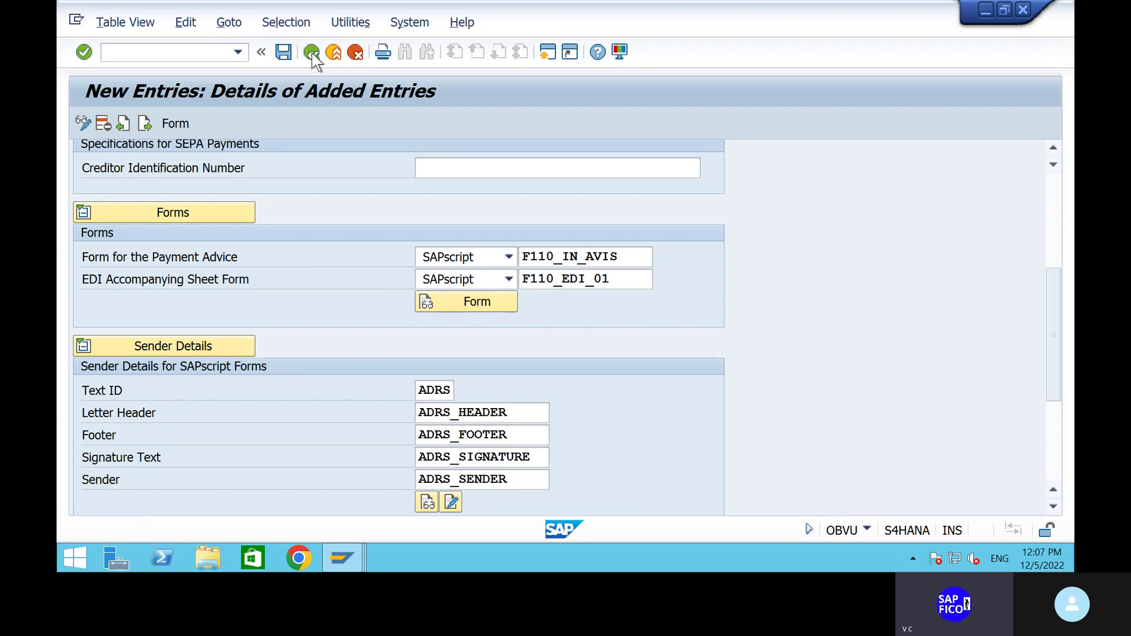
{"action": "left_click", "coordinate": [312, 52]}
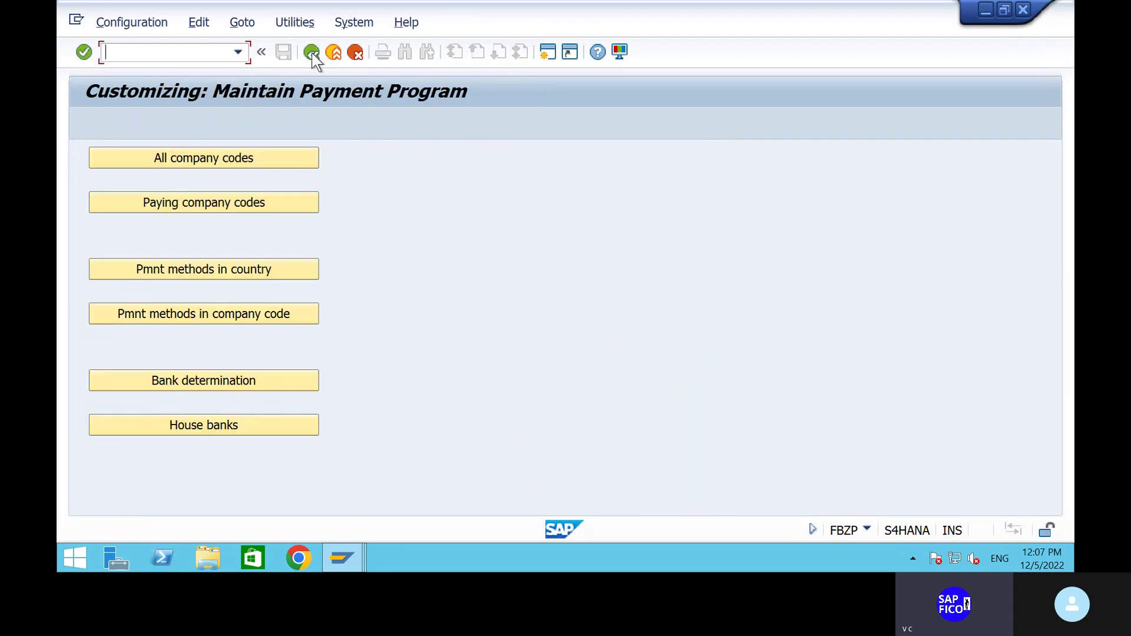
Start a new payment method per country entry for country IN (India).
{"action": "left_click", "coordinate": [209, 271]}
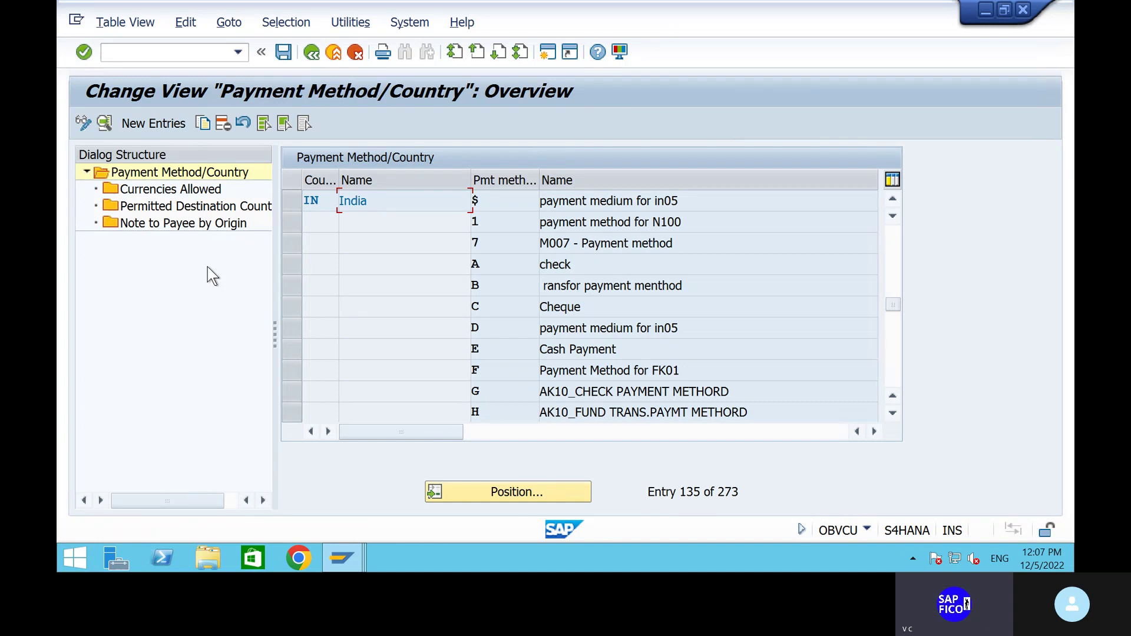
{"action": "left_click", "coordinate": [153, 125]}
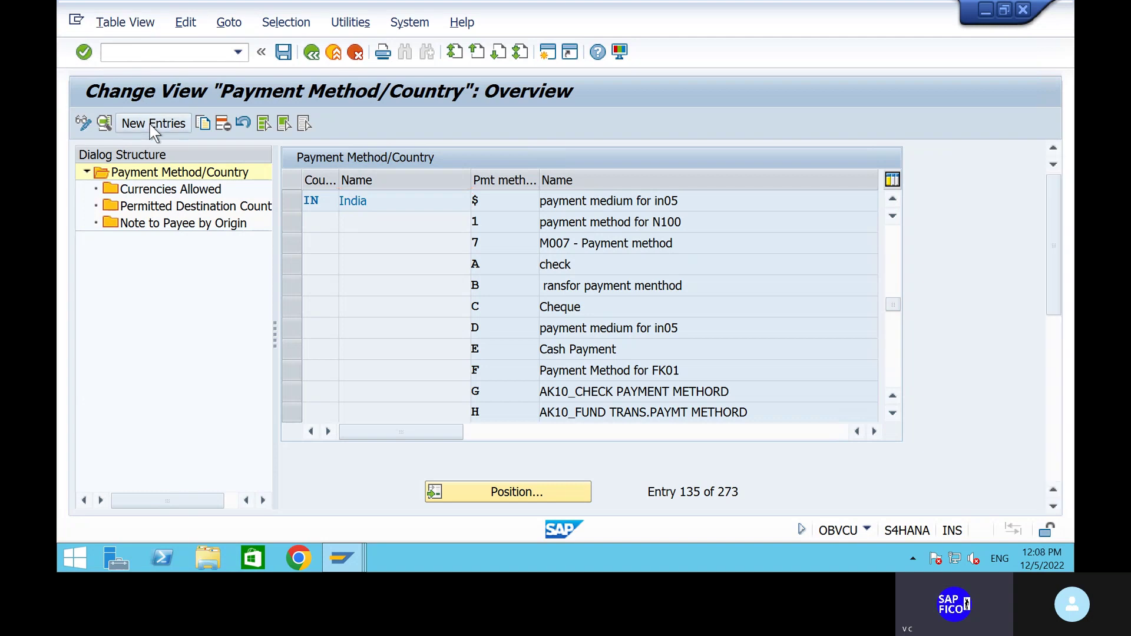
{"action": "type", "text": "IN"}
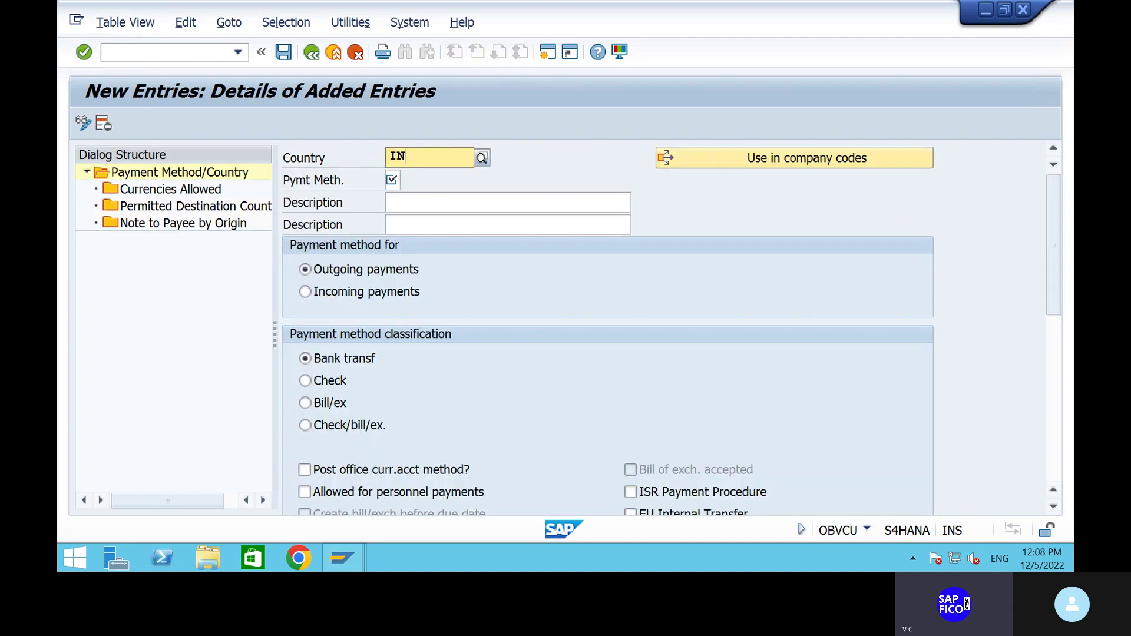
{"action": "key", "text": "Return"}
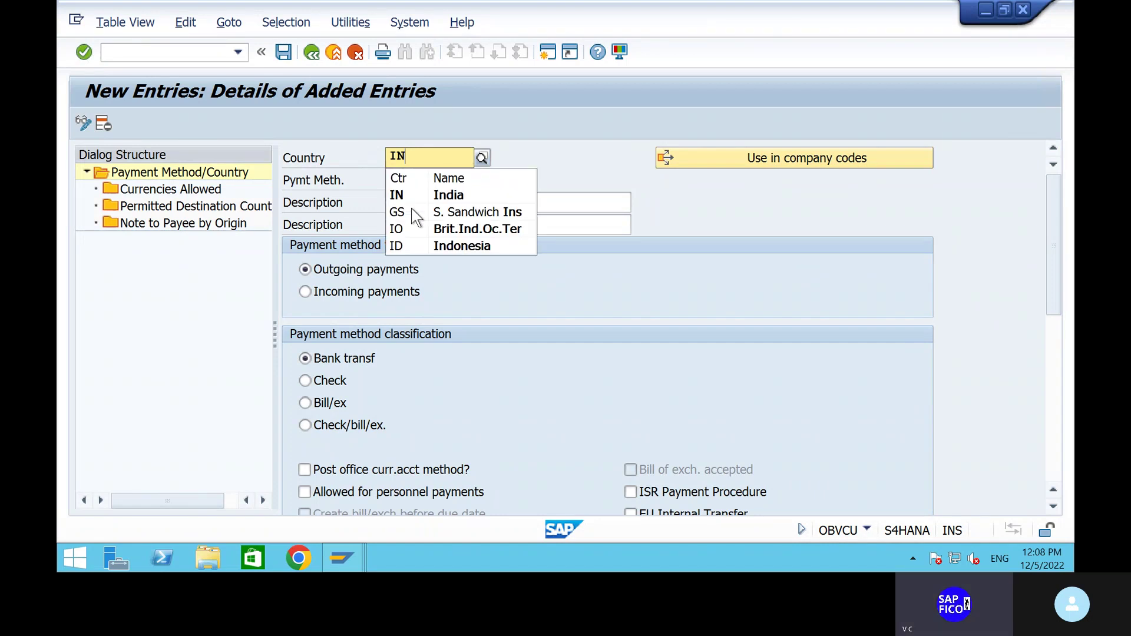
{"action": "left_click", "coordinate": [418, 194]}
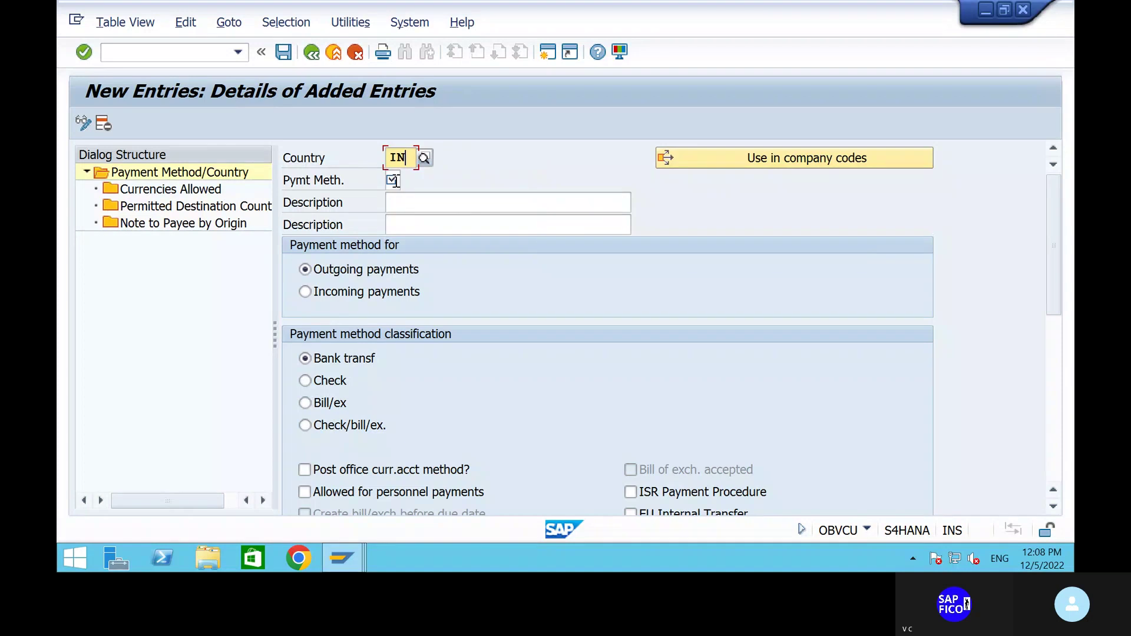
Give payment method 5 both descriptions OUTGOING PAYMENT FOR SHIP.
{"action": "left_click", "coordinate": [394, 179]}
{"action": "type", "text": "5"}
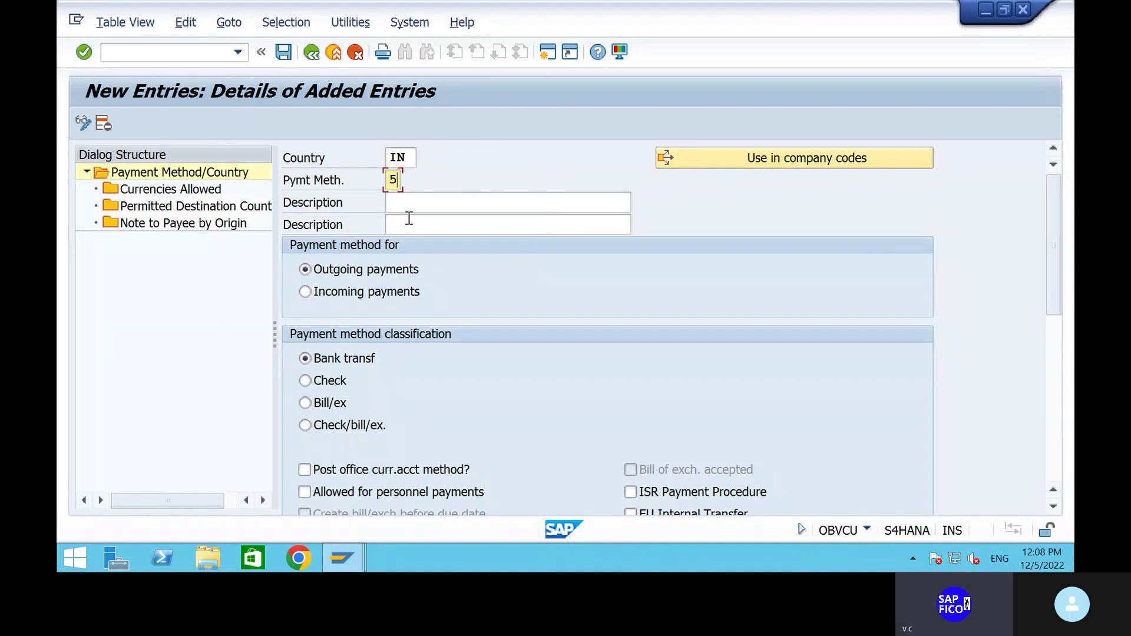
{"action": "left_click", "coordinate": [404, 203]}
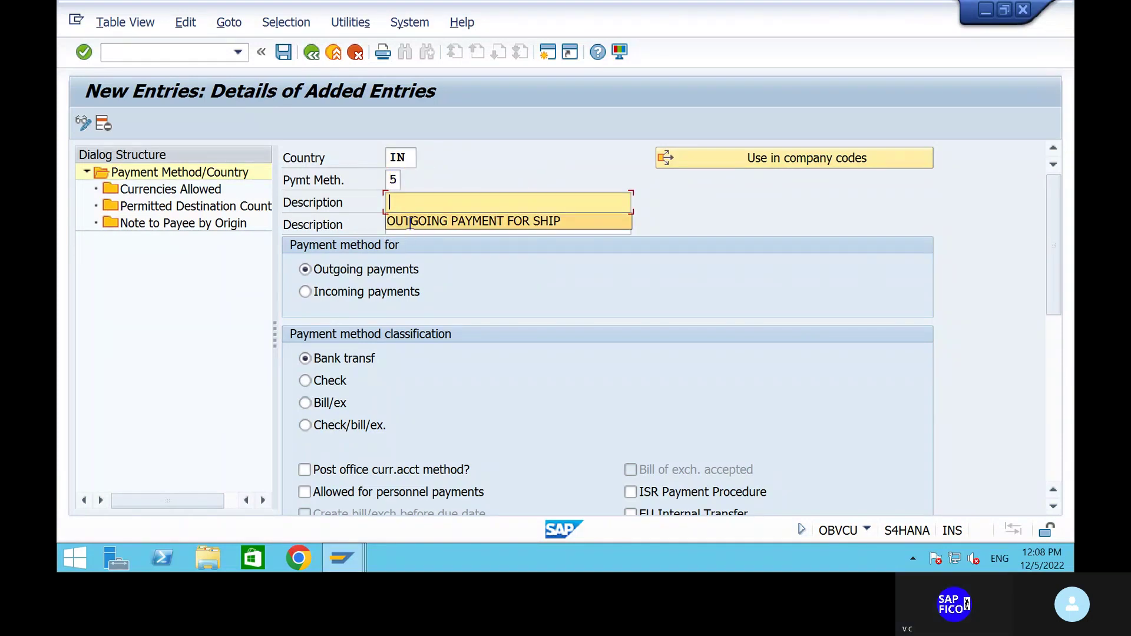
{"action": "left_click", "coordinate": [408, 222]}
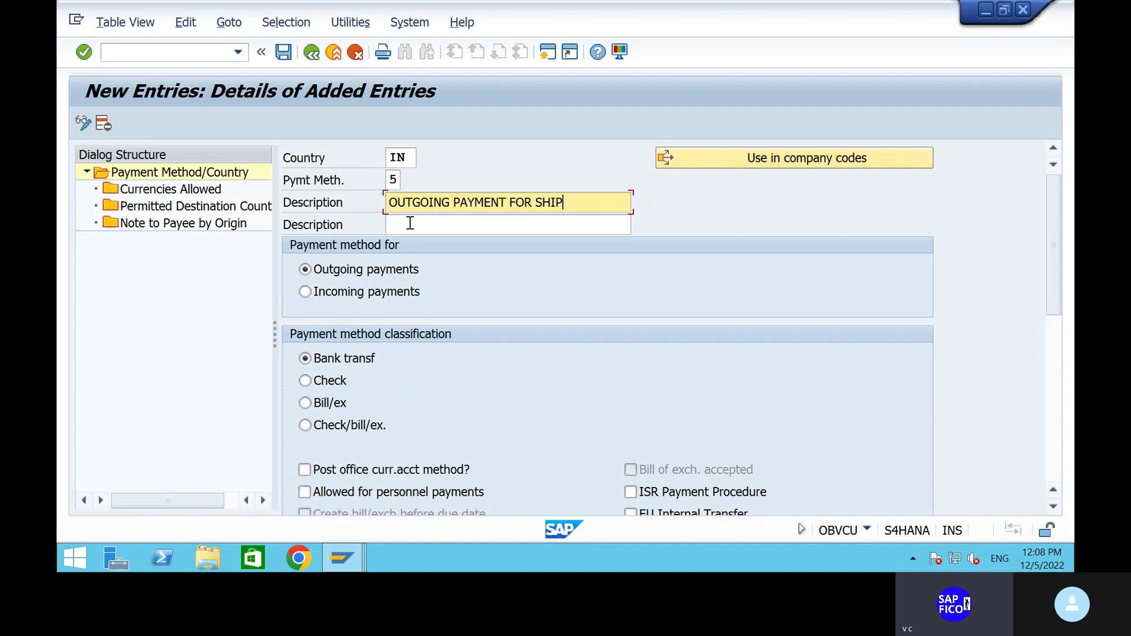
{"action": "left_click", "coordinate": [410, 224]}
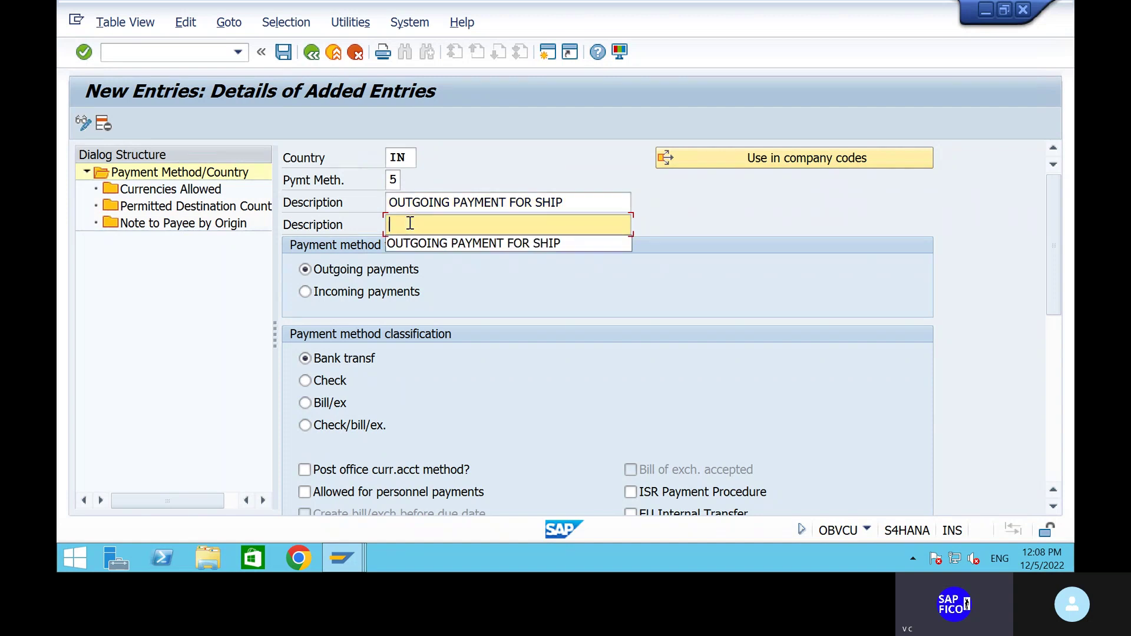
{"action": "left_click", "coordinate": [426, 247]}
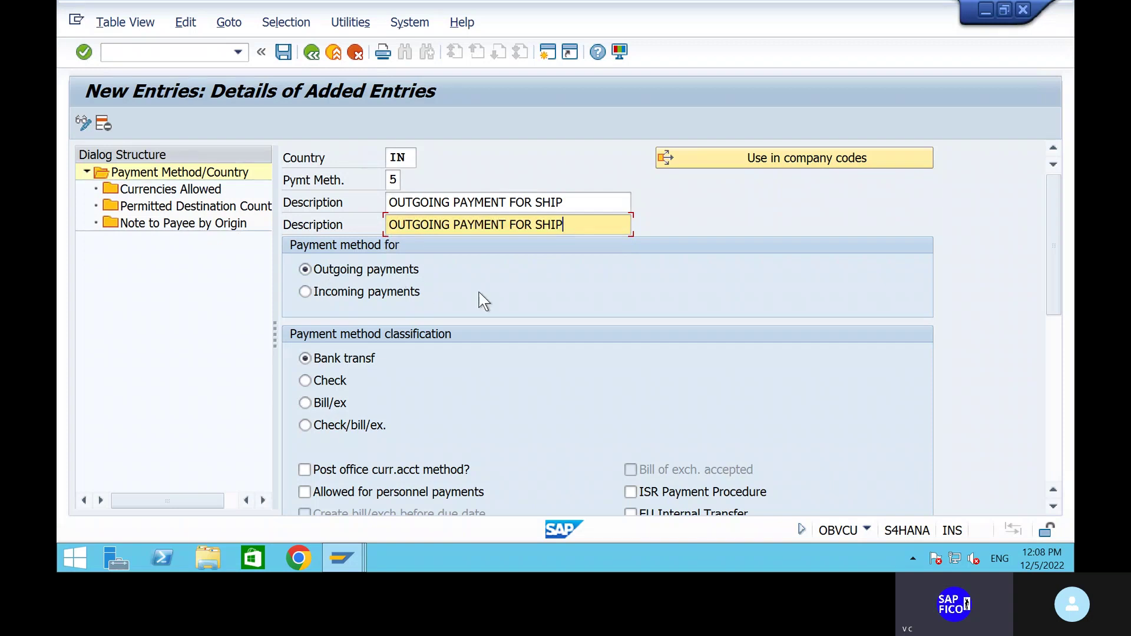
Keep payment method 5 classified as bank transfer and allow it for personnel payments.
{"action": "scroll", "coordinate": [568, 299], "scroll_direction": "down", "scroll_amount": 1}
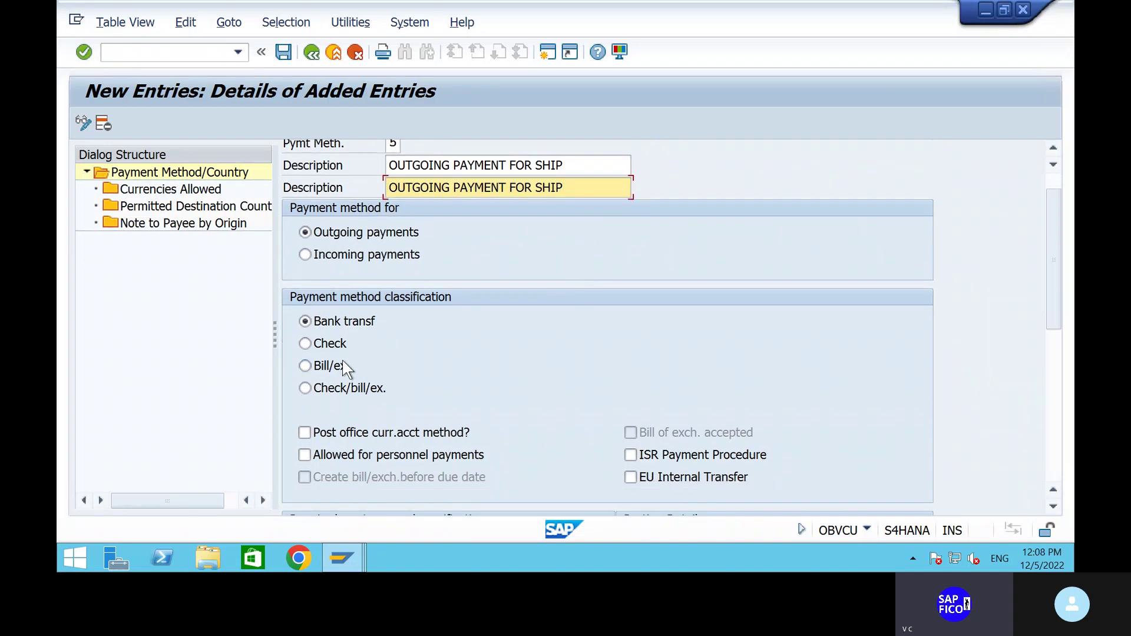
{"action": "left_click", "coordinate": [304, 346]}
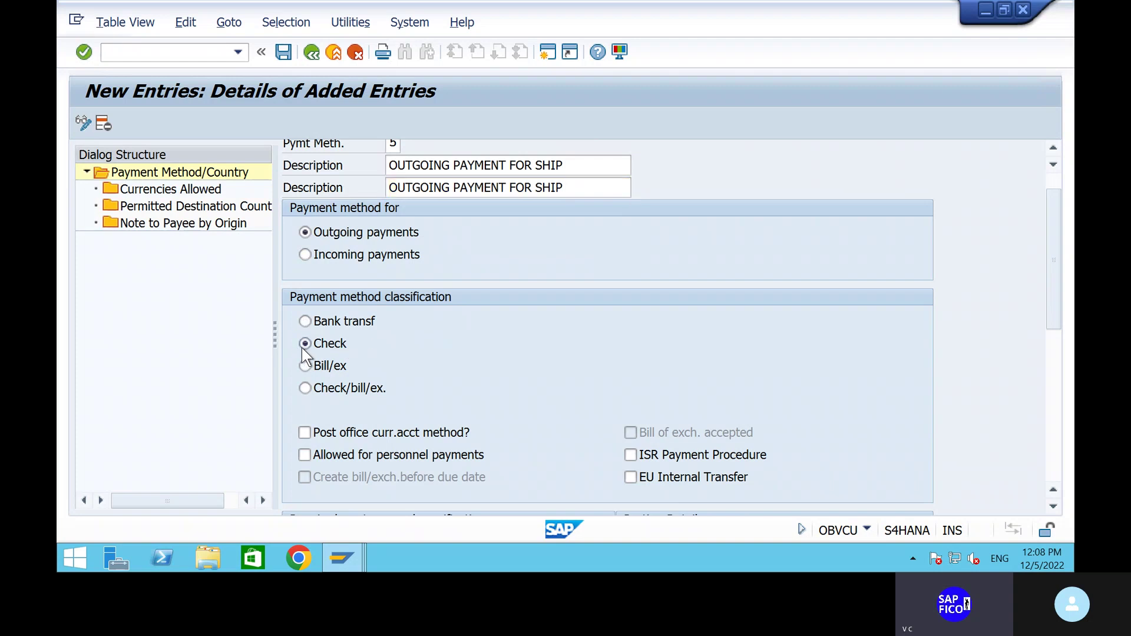
{"action": "left_click", "coordinate": [307, 337]}
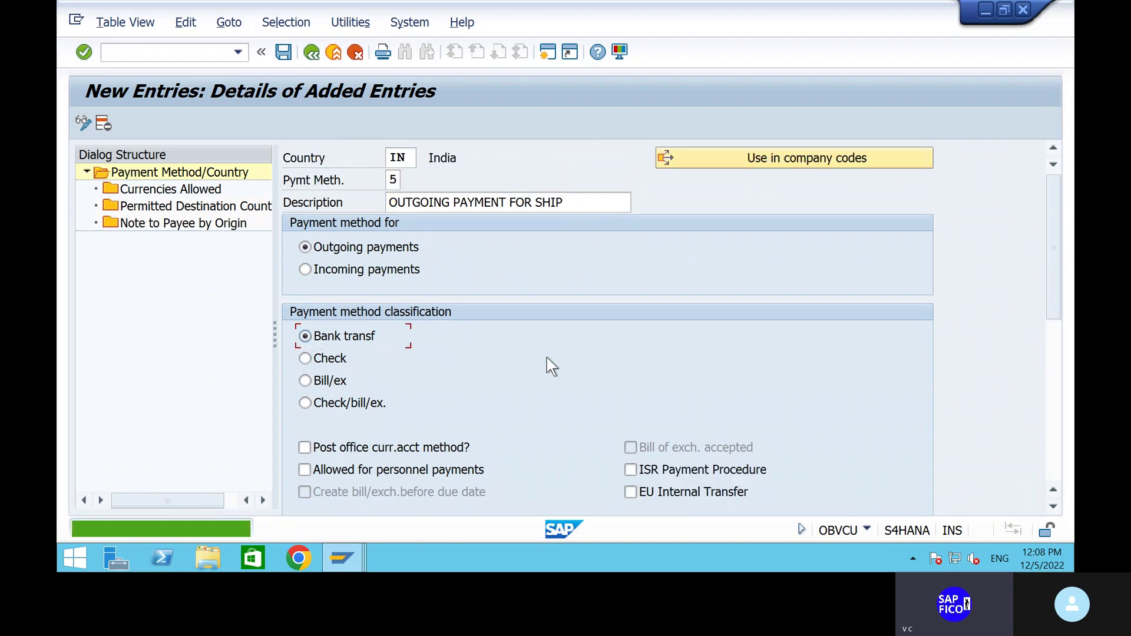
{"action": "scroll", "coordinate": [546, 357], "scroll_direction": "down", "scroll_amount": 2}
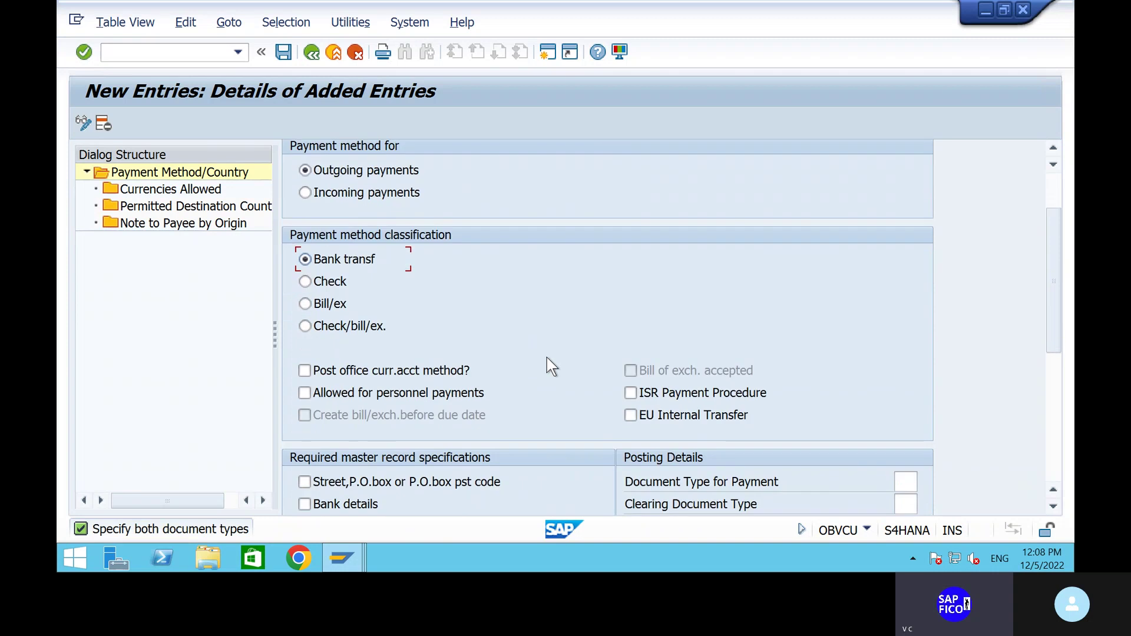
{"action": "scroll", "coordinate": [547, 357], "scroll_direction": "down", "scroll_amount": 2}
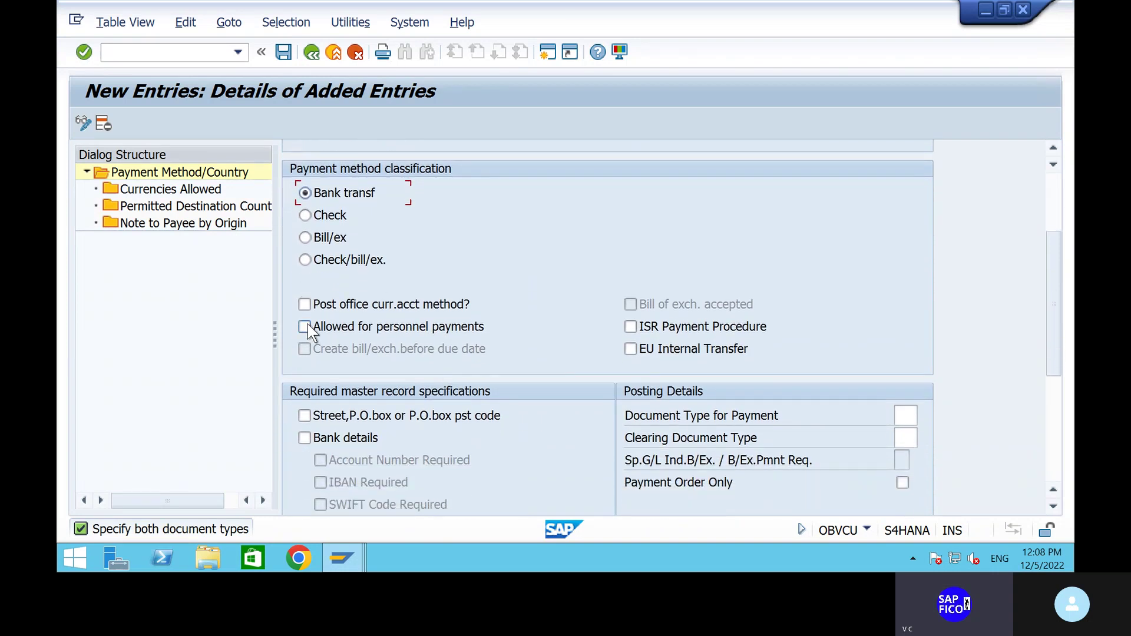
{"action": "left_click", "coordinate": [305, 325]}
{"action": "scroll", "coordinate": [514, 366], "scroll_direction": "down", "scroll_amount": 1}
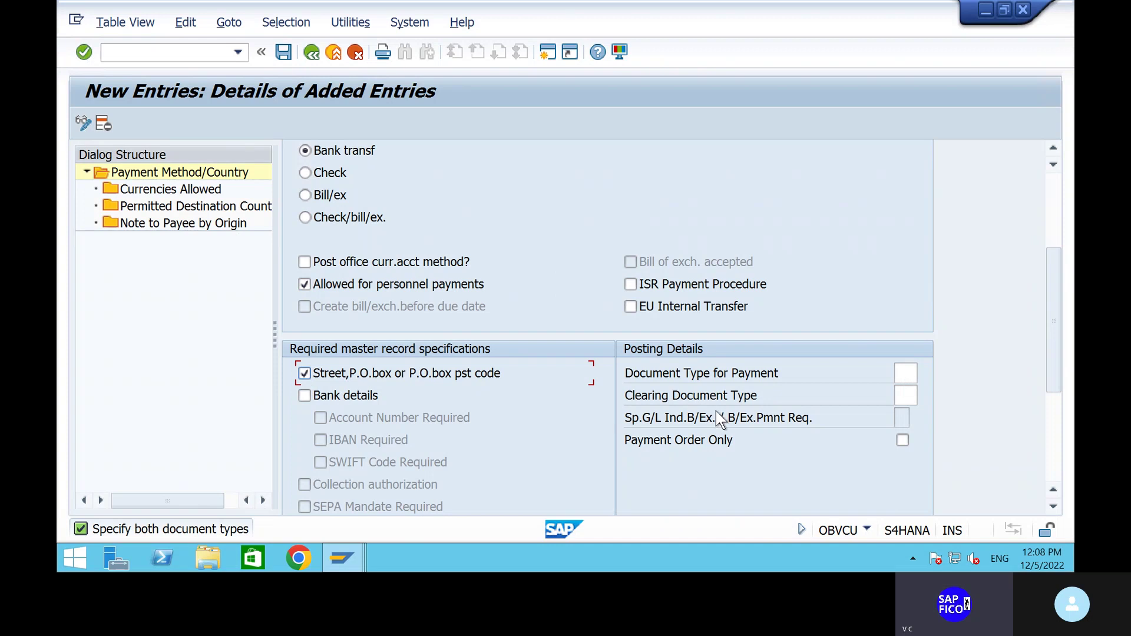
{"action": "scroll", "coordinate": [710, 408], "scroll_direction": "up", "scroll_amount": 1}
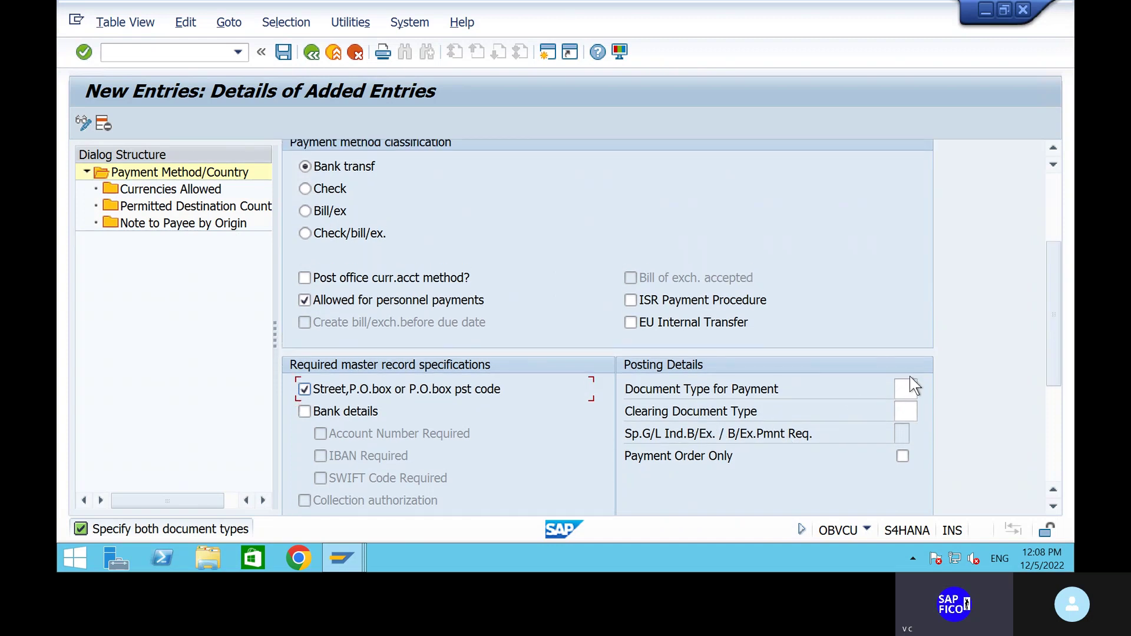
Set payment document type ZP and clearing document type ZV, and require street or PO box.
{"action": "left_click", "coordinate": [902, 390]}
{"action": "type", "text": "ZP"}
{"action": "left_click", "coordinate": [906, 414]}
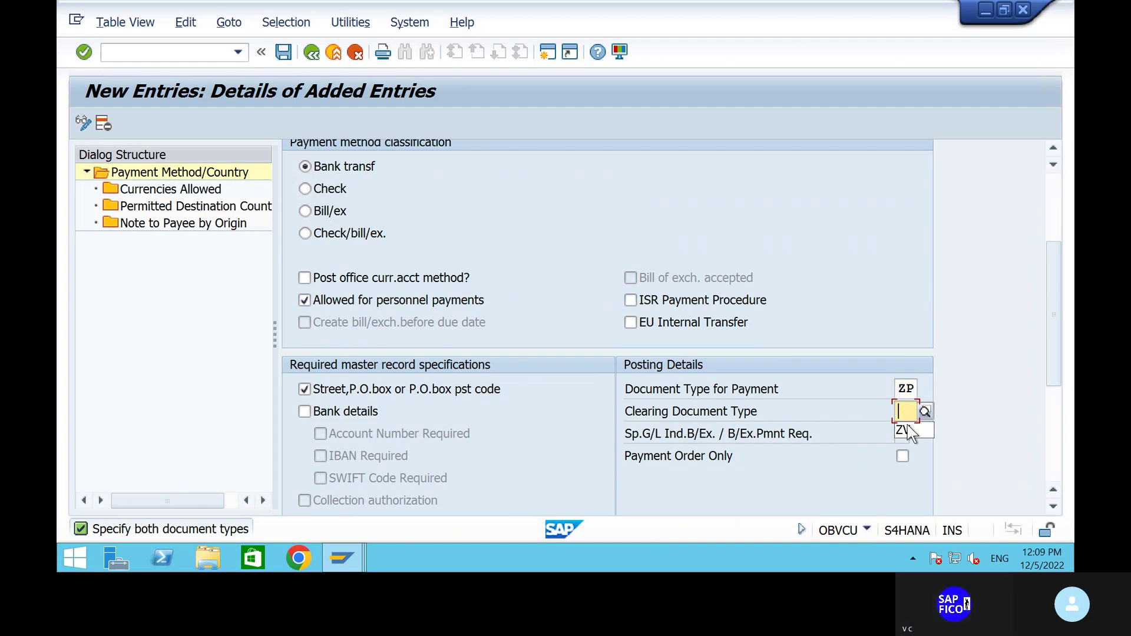
{"action": "type", "text": "ZV"}
{"action": "scroll", "coordinate": [595, 422], "scroll_direction": "down", "scroll_amount": 3}
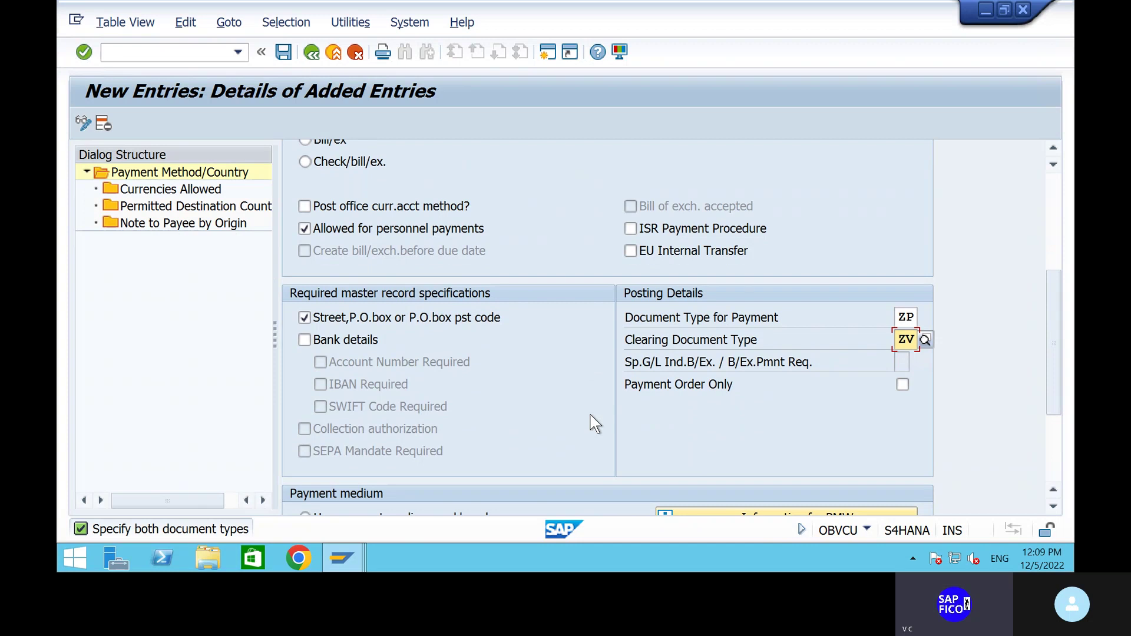
{"action": "scroll", "coordinate": [595, 423], "scroll_direction": "down", "scroll_amount": 2}
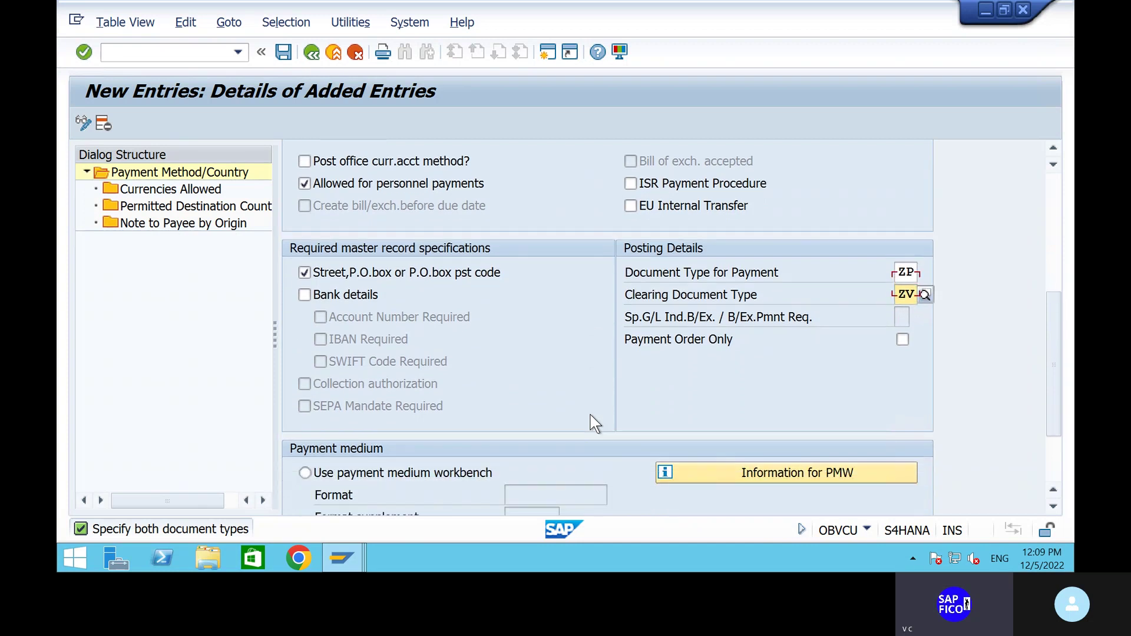
{"action": "scroll", "coordinate": [595, 422], "scroll_direction": "down", "scroll_amount": 2}
{"action": "scroll", "coordinate": [593, 421], "scroll_direction": "up", "scroll_amount": 2}
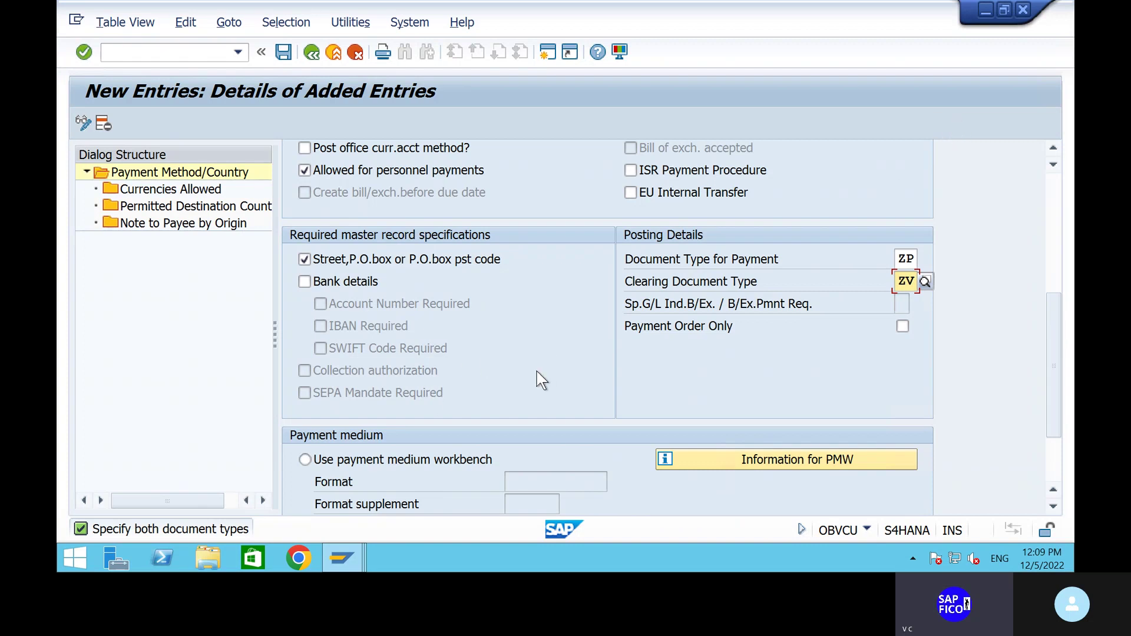
{"action": "left_click", "coordinate": [1053, 508]}
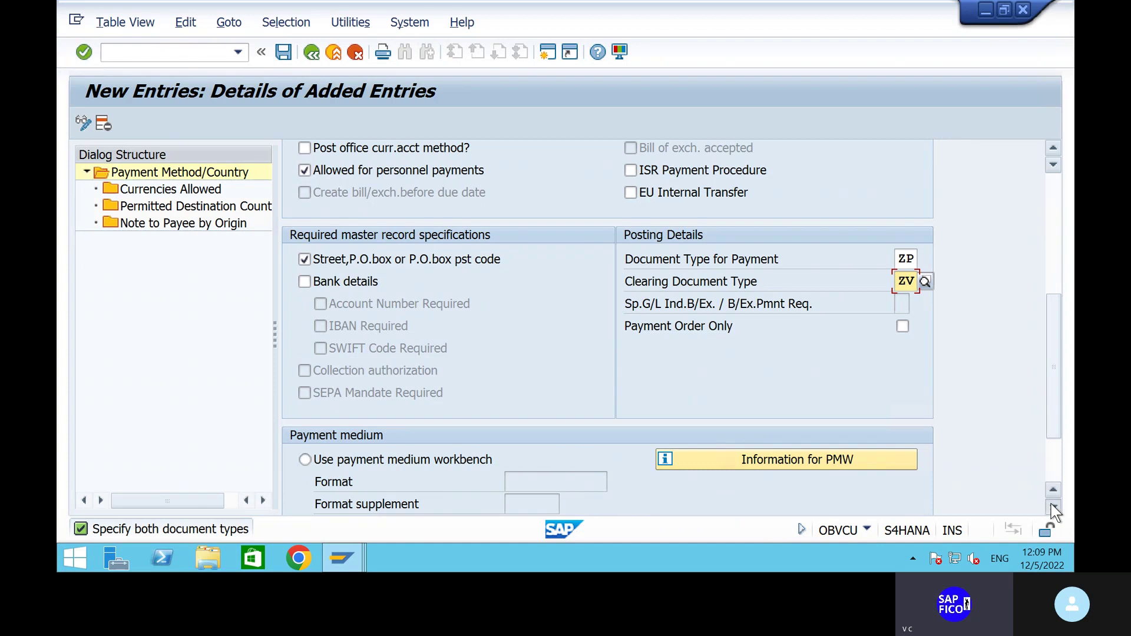
{"action": "left_click", "coordinate": [1054, 508]}
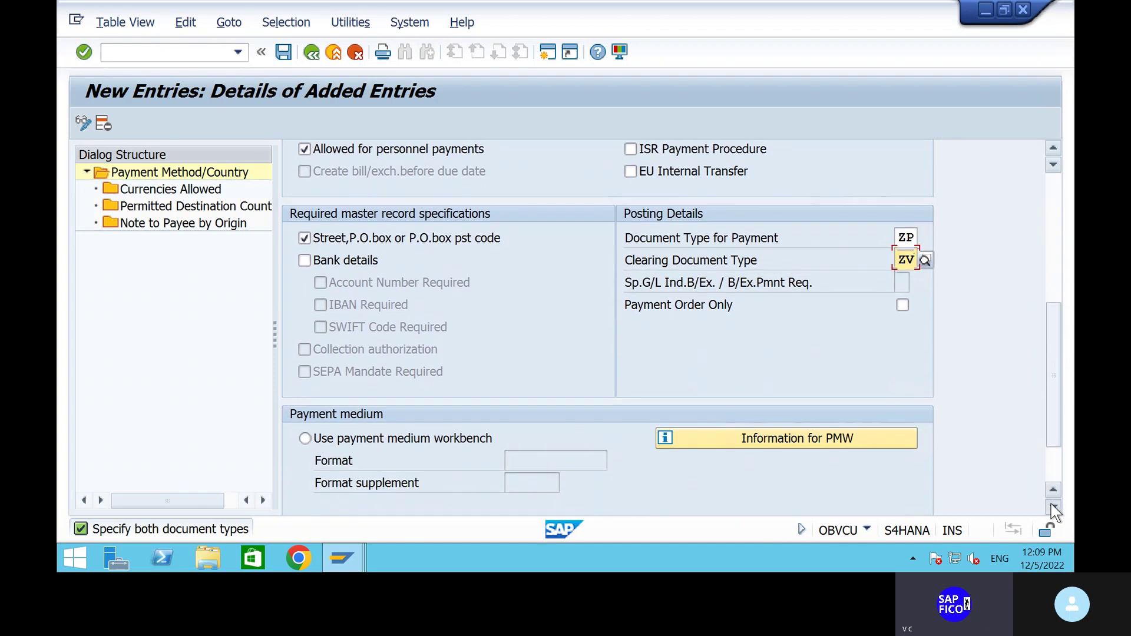
Enter payment medium program RFFOUS_C with print dataset LTST1S, then save under the customizing request.
{"action": "left_click", "coordinate": [1055, 473]}
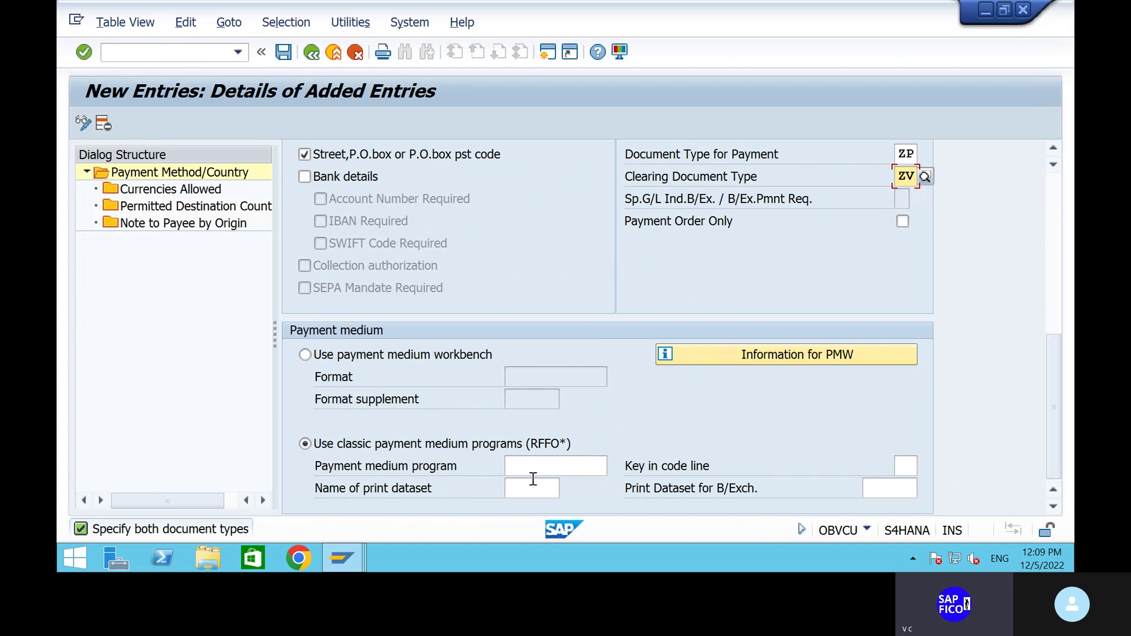
{"action": "left_click", "coordinate": [536, 470]}
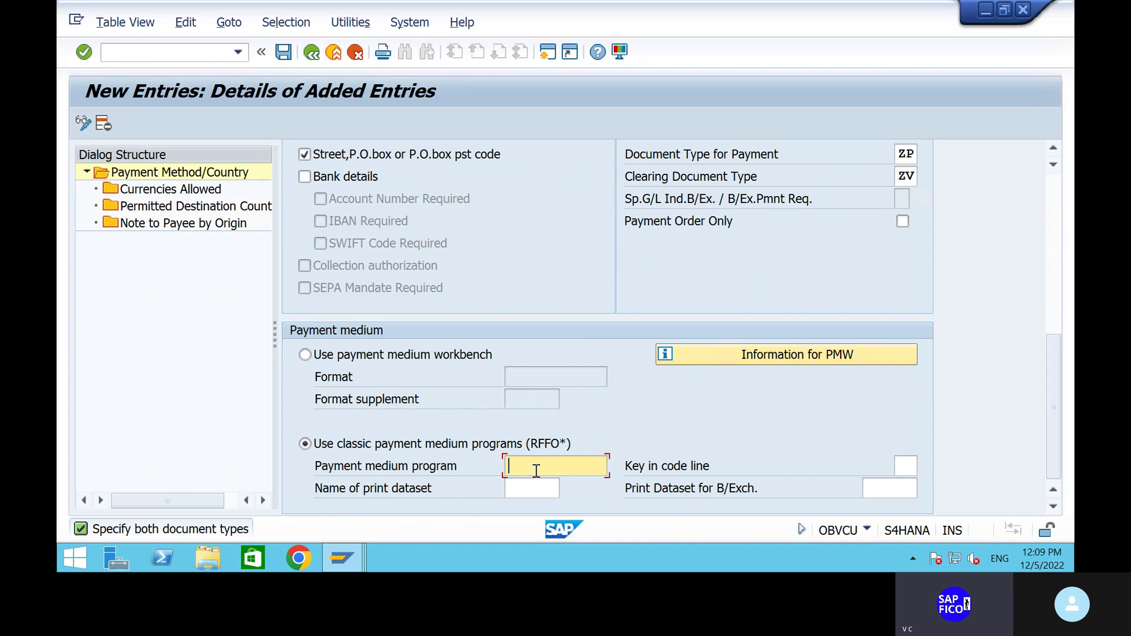
{"action": "left_click", "coordinate": [537, 484]}
{"action": "left_click", "coordinate": [540, 490]}
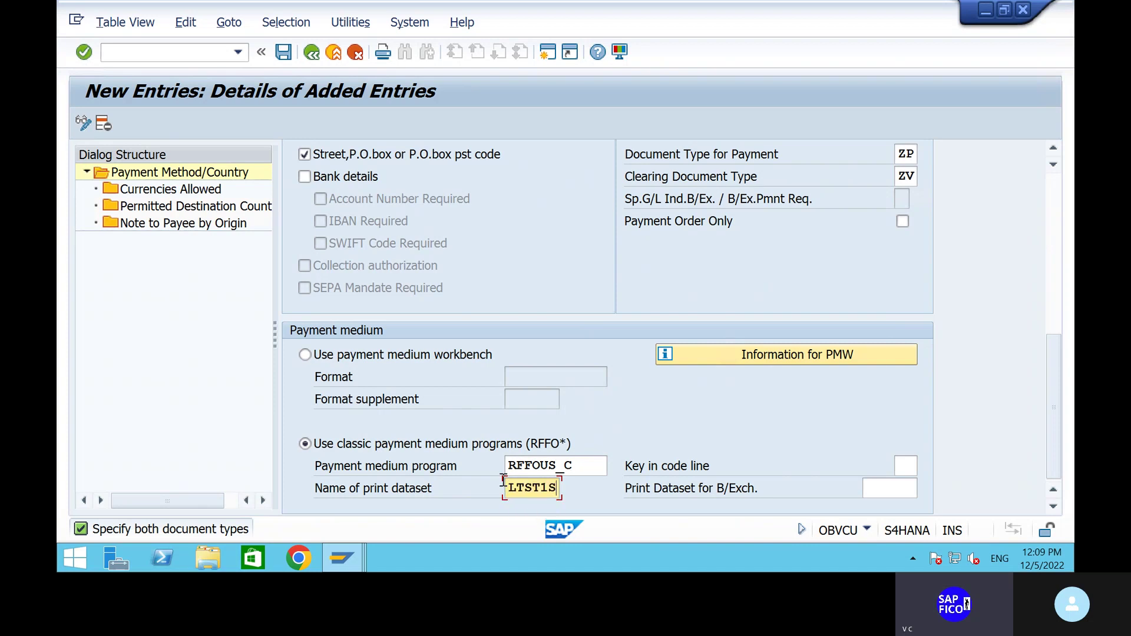
{"action": "key", "text": "Return"}
{"action": "left_click", "coordinate": [285, 49]}
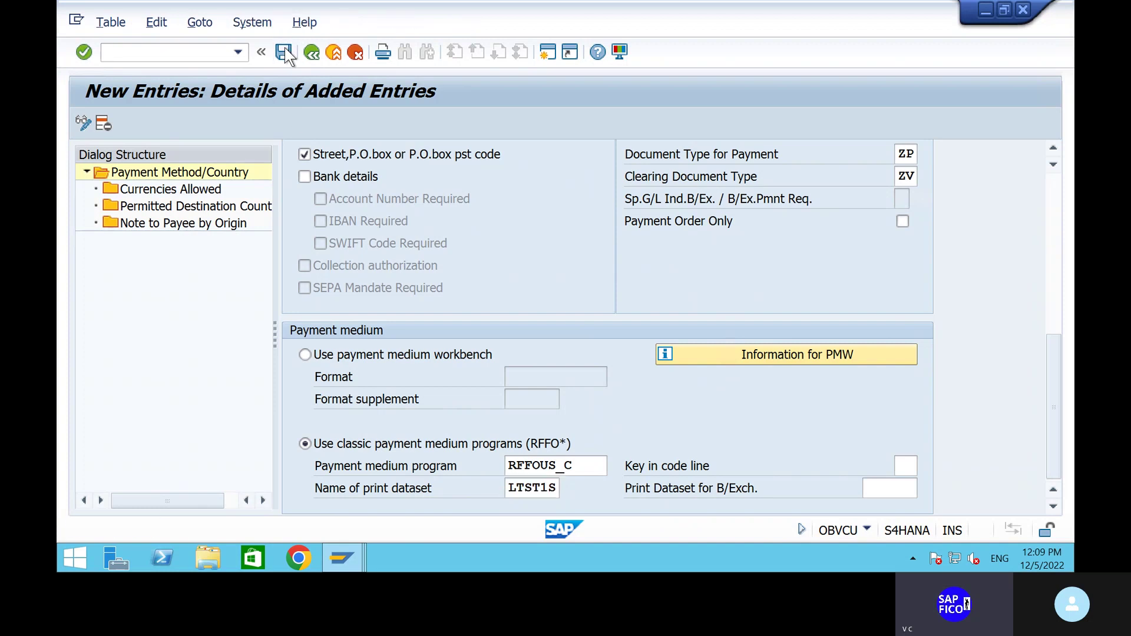
{"action": "left_click", "coordinate": [420, 338]}
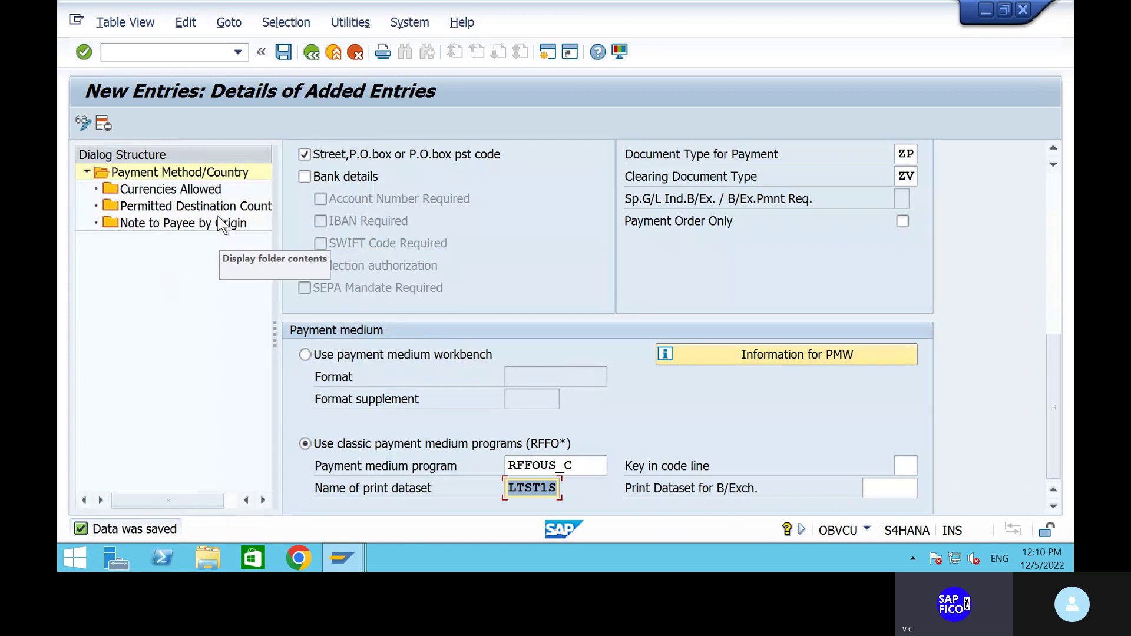
Go back to the FBZP overview and open payment methods in company code.
{"action": "left_click", "coordinate": [310, 53]}
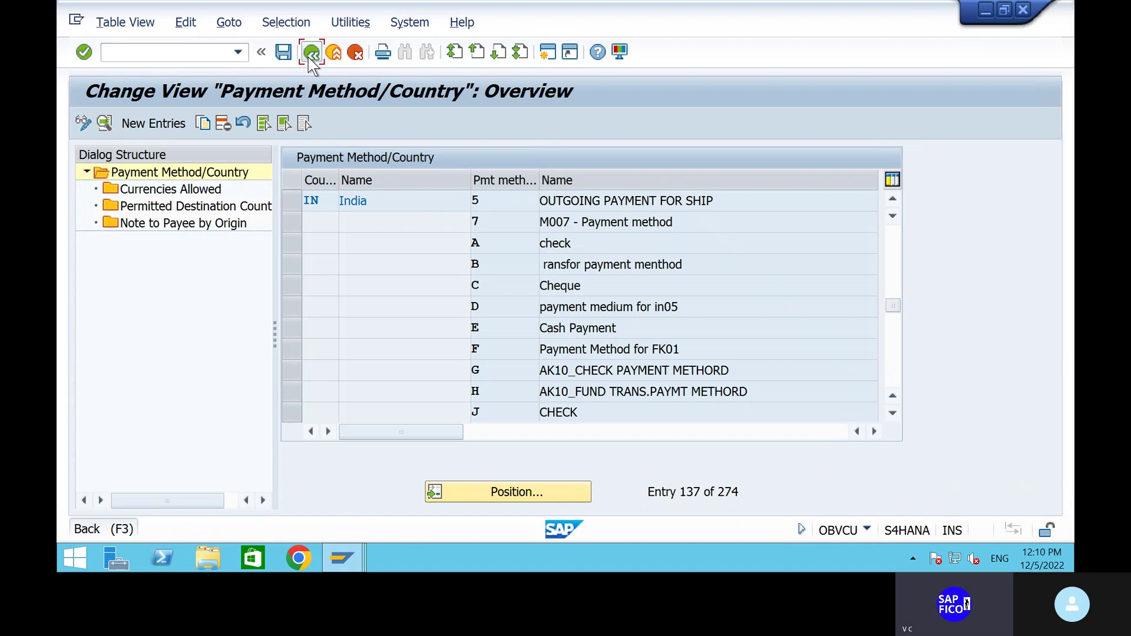
{"action": "left_click", "coordinate": [310, 57]}
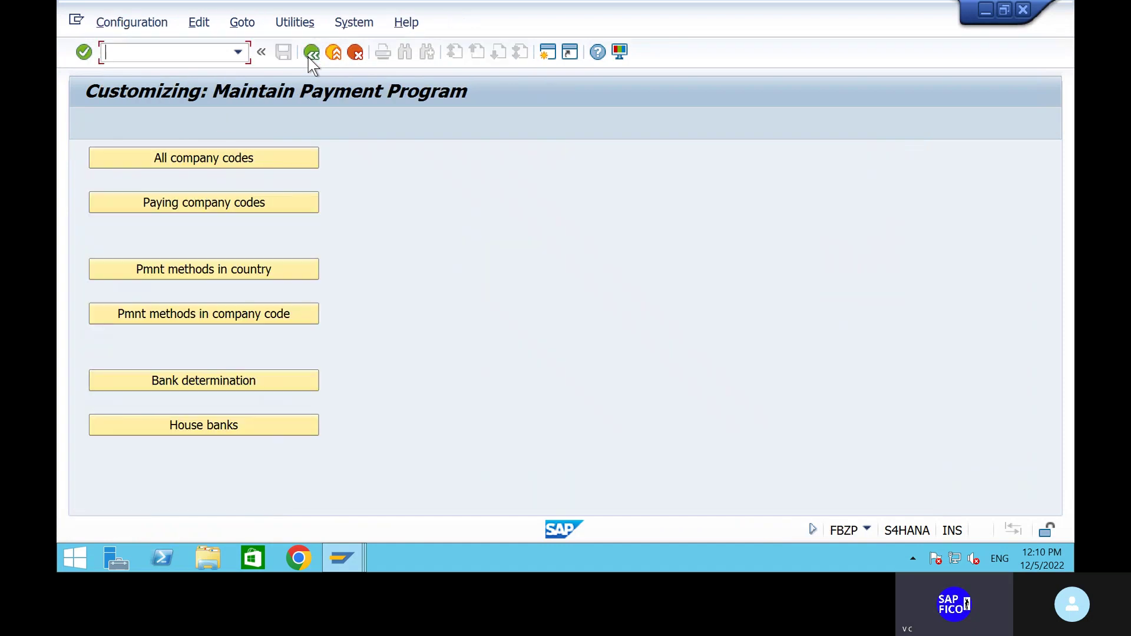
{"action": "left_click", "coordinate": [226, 312]}
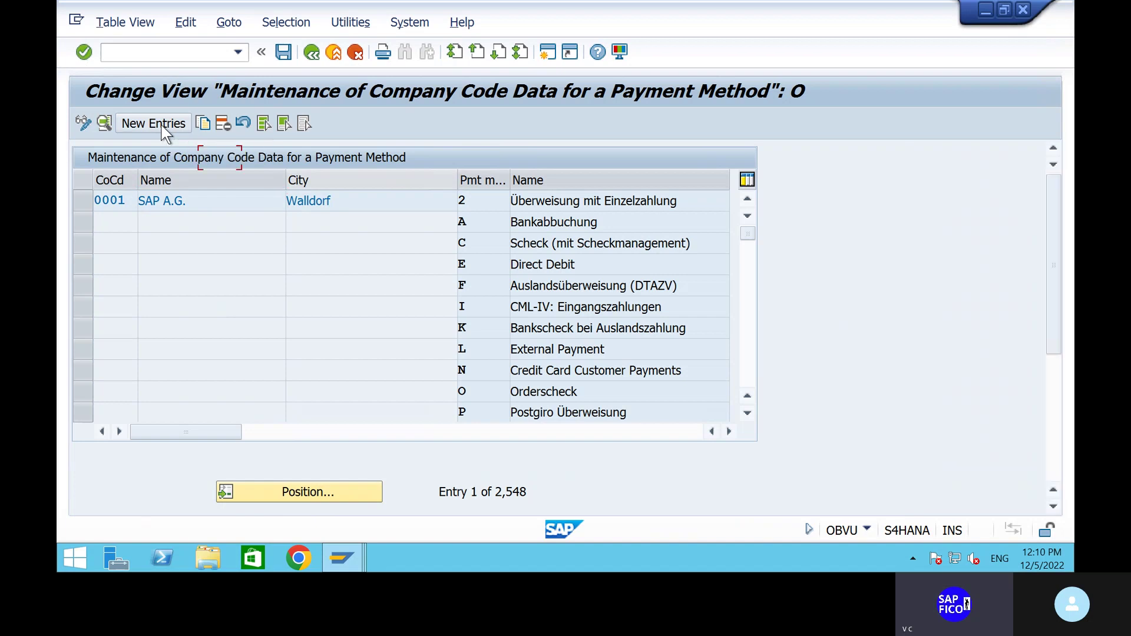
Create a SHIP entry for payment method 5 with amount limits 1,000 to 9,999,999.
{"action": "left_click", "coordinate": [162, 126]}
{"action": "type", "text": "S"}
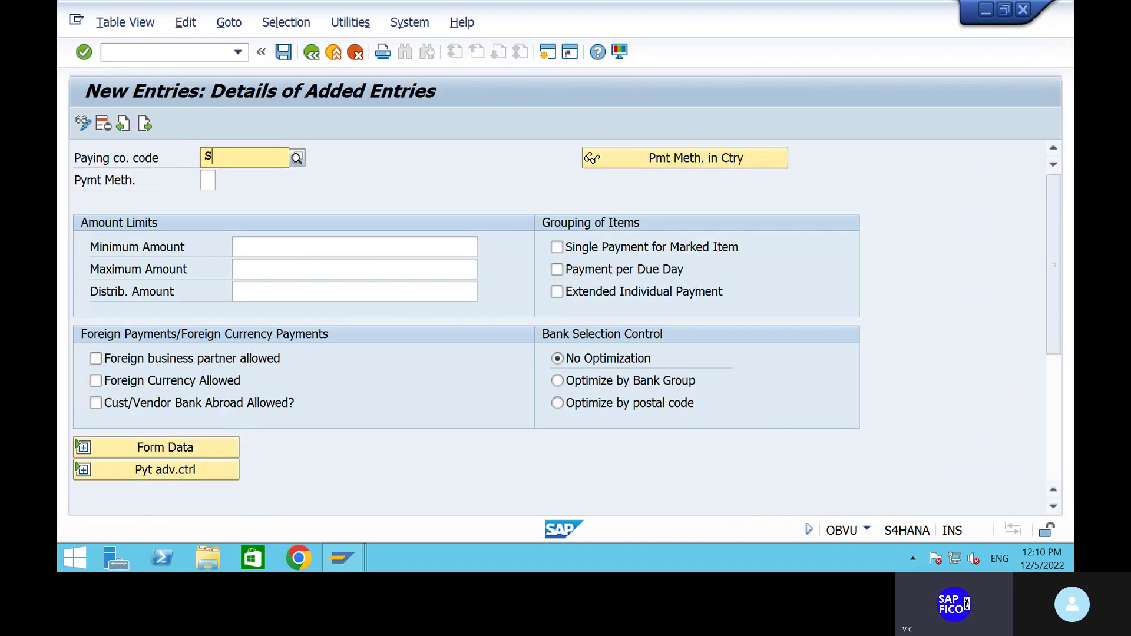
{"action": "type", "text": "HIP"}
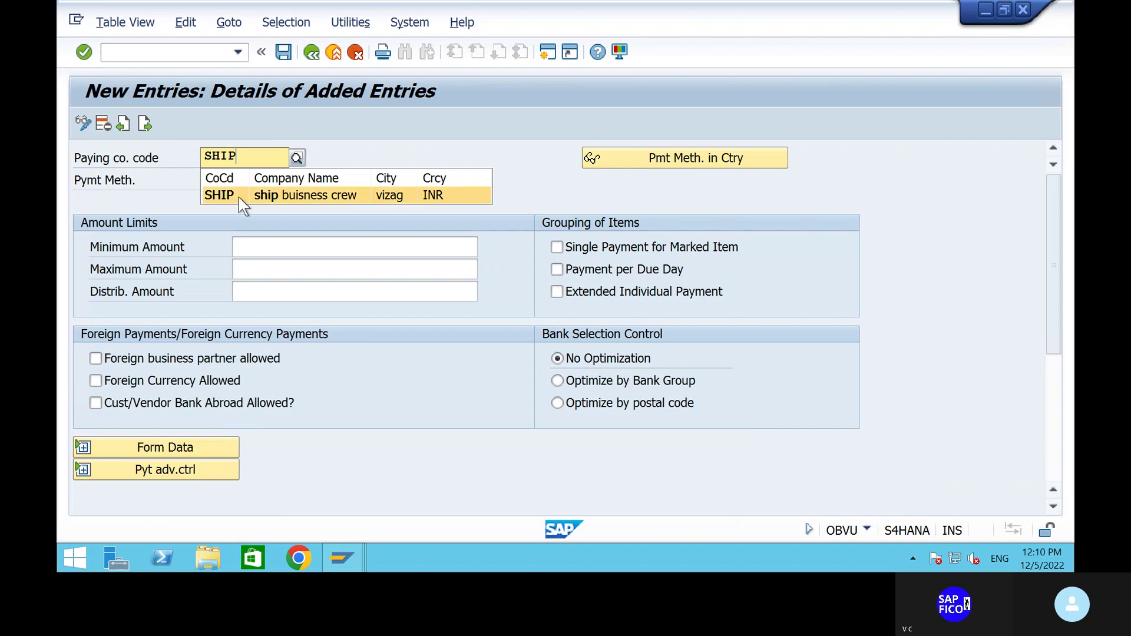
{"action": "left_click", "coordinate": [239, 197]}
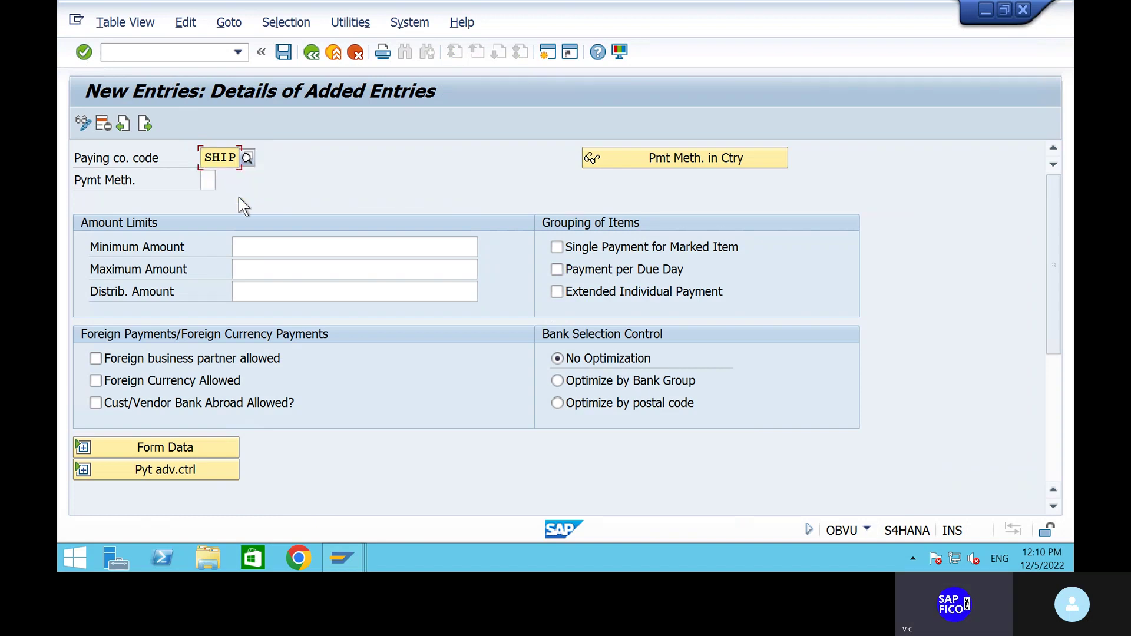
{"action": "left_click", "coordinate": [206, 180]}
{"action": "type", "text": "5"}
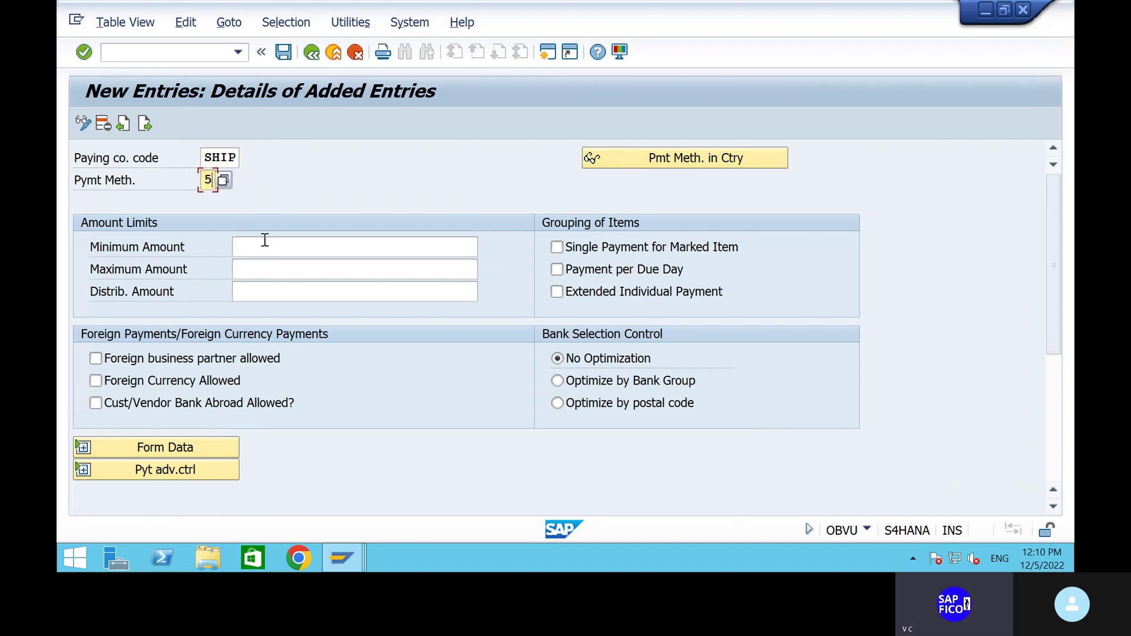
{"action": "left_click", "coordinate": [264, 248]}
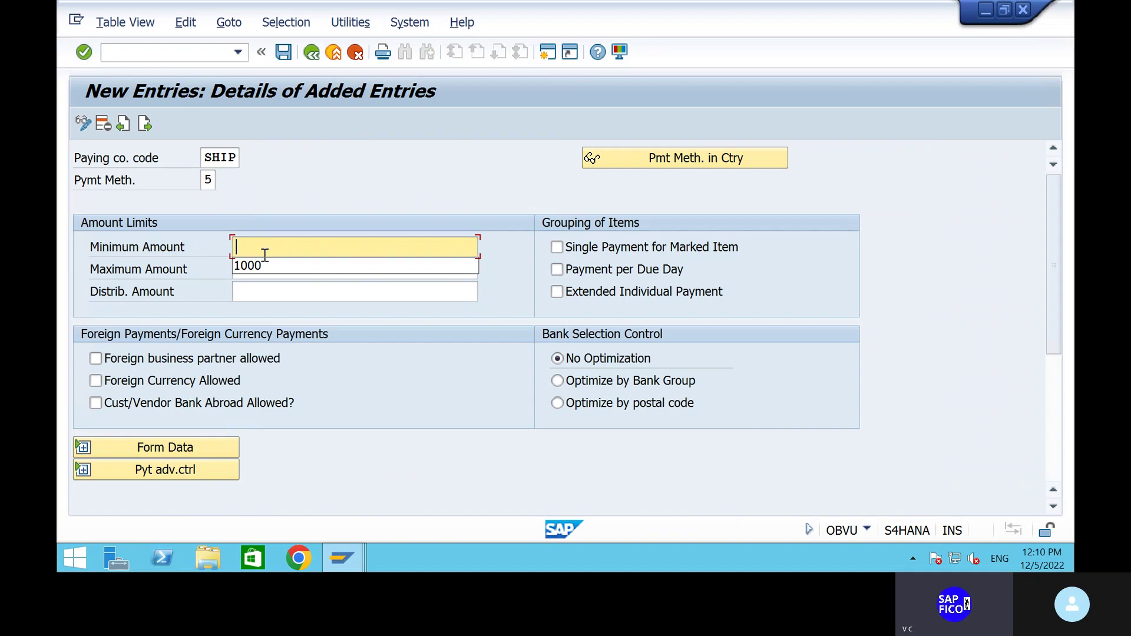
{"action": "left_click", "coordinate": [262, 265]}
{"action": "left_click", "coordinate": [264, 273]}
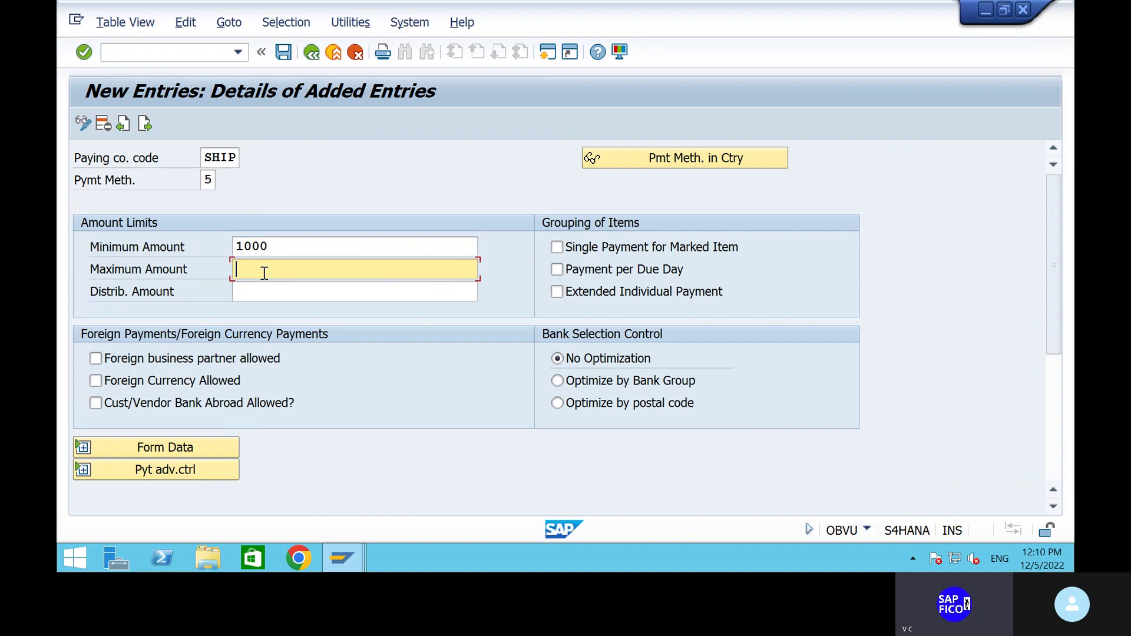
{"action": "type", "text": "9999999"}
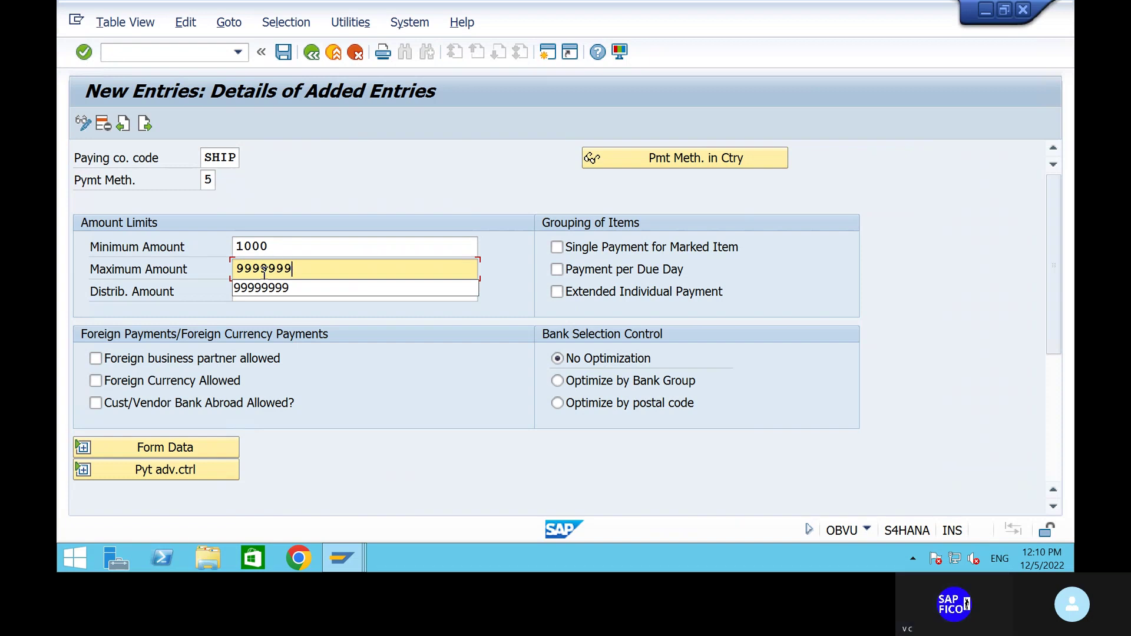
{"action": "key", "text": "Return"}
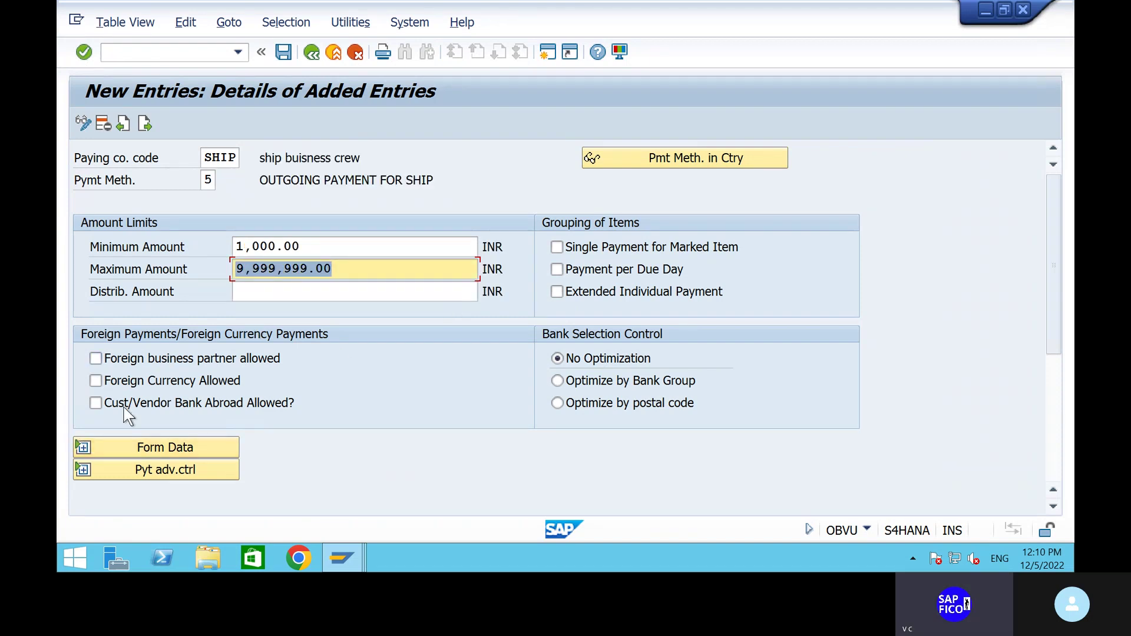
Set the payment medium form to F110_PRENUM_CHCK and review the entry's sections.
{"action": "left_click", "coordinate": [83, 446]}
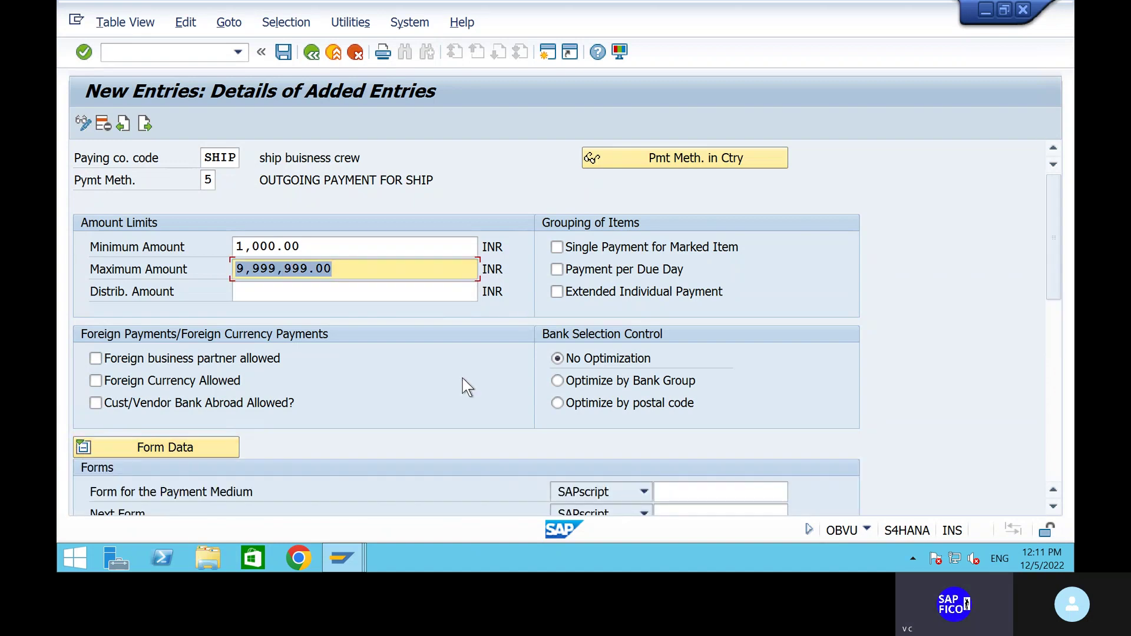
{"action": "scroll", "coordinate": [457, 382], "scroll_direction": "down", "scroll_amount": 2}
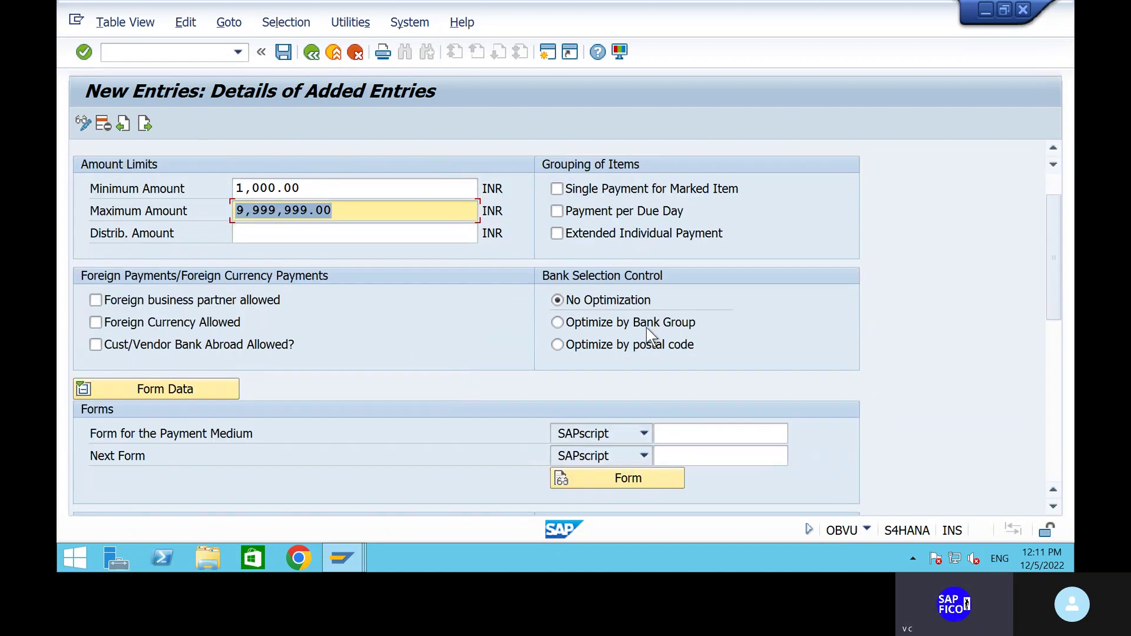
{"action": "left_click", "coordinate": [690, 435]}
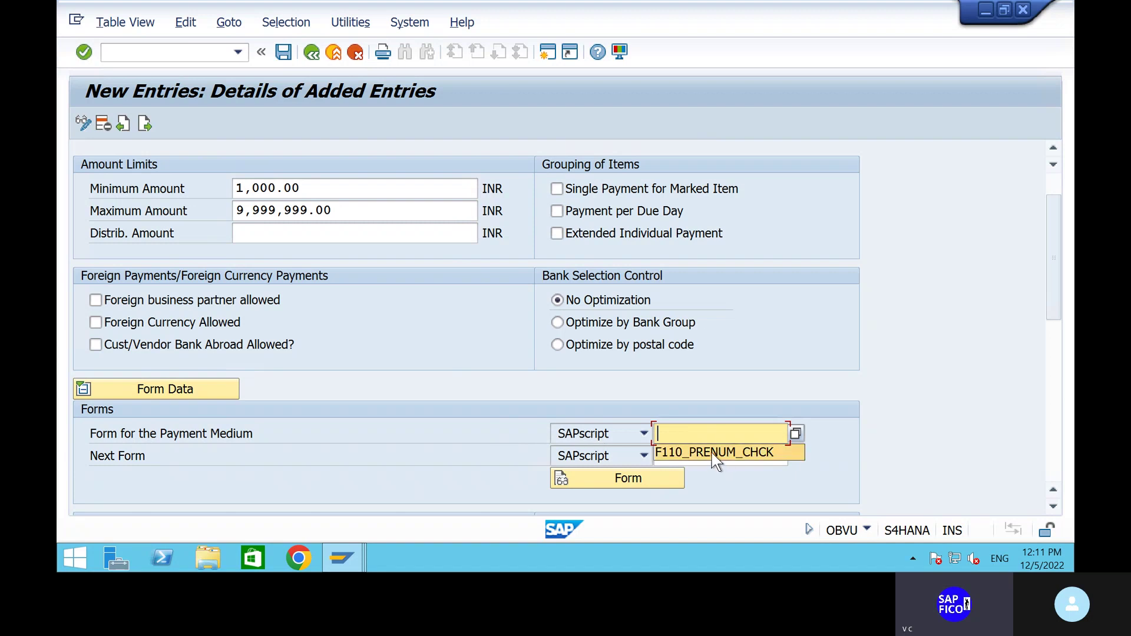
{"action": "left_click", "coordinate": [714, 454]}
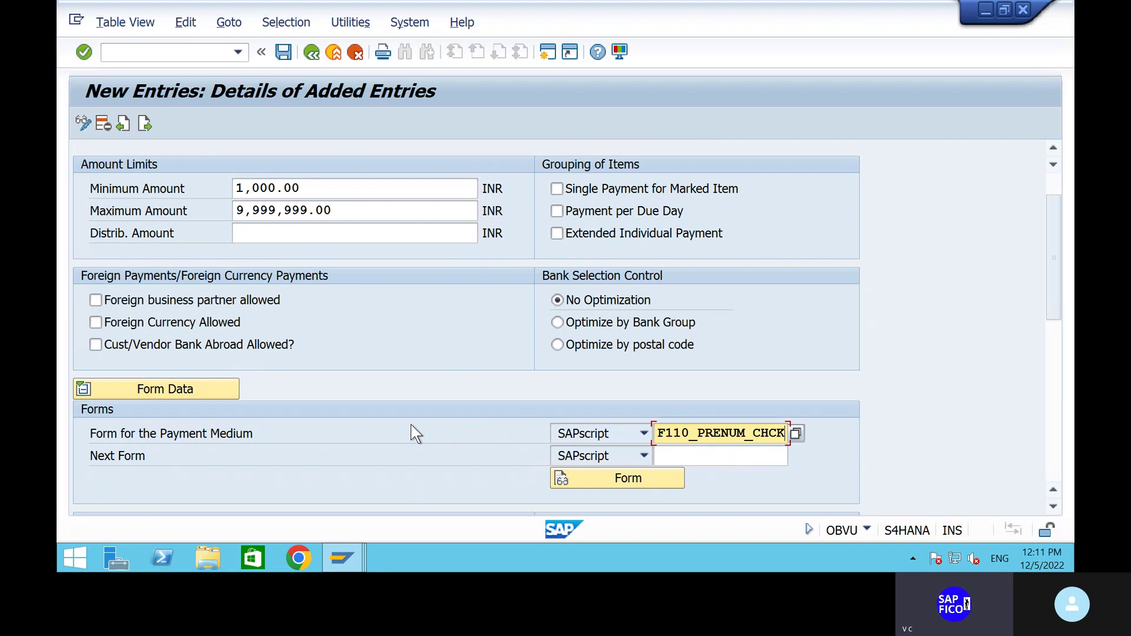
{"action": "scroll", "coordinate": [448, 429], "scroll_direction": "down", "scroll_amount": 5}
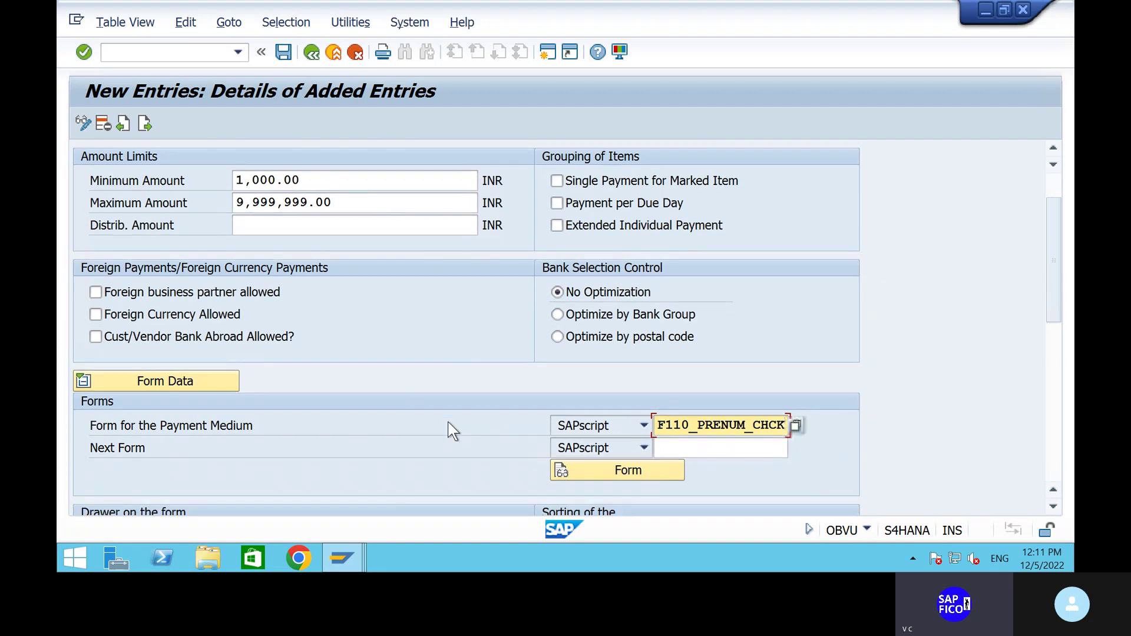
{"action": "scroll", "coordinate": [451, 430], "scroll_direction": "down", "scroll_amount": 1}
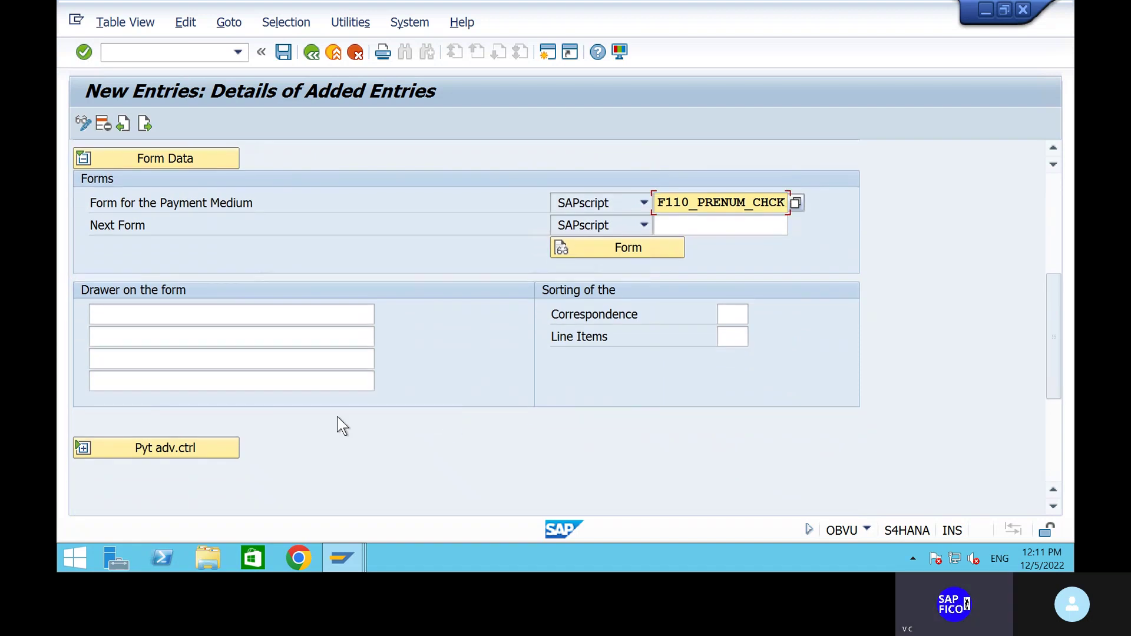
{"action": "scroll", "coordinate": [320, 405], "scroll_direction": "up", "scroll_amount": 1}
{"action": "scroll", "coordinate": [320, 405], "scroll_direction": "up", "scroll_amount": 5}
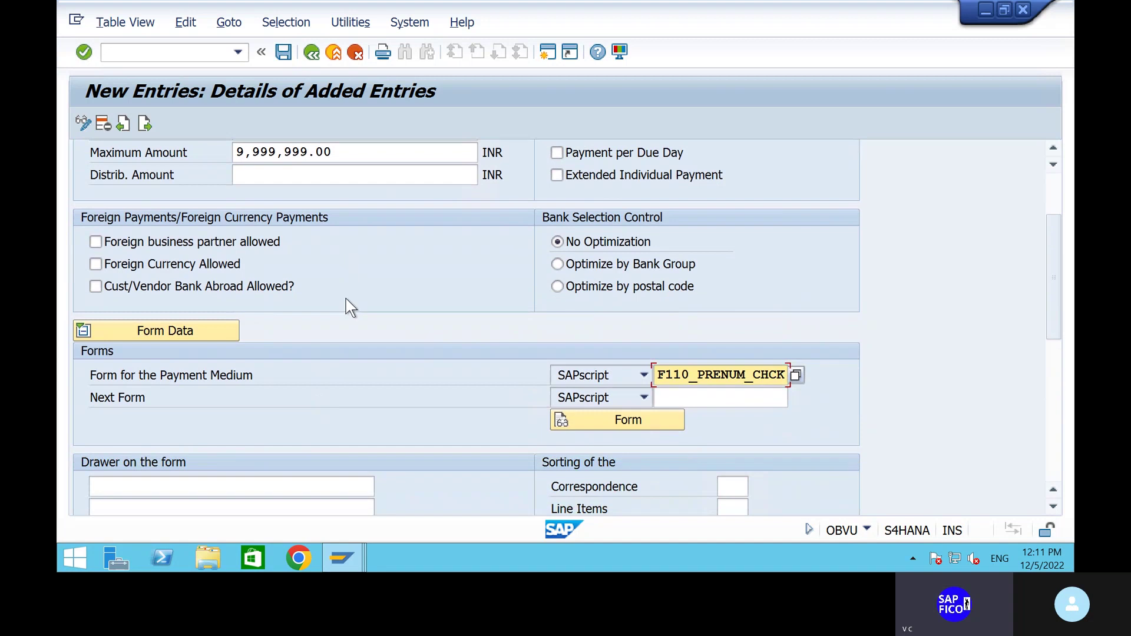
{"action": "scroll", "coordinate": [346, 301], "scroll_direction": "up", "scroll_amount": 1}
{"action": "scroll", "coordinate": [351, 307], "scroll_direction": "up", "scroll_amount": 5}
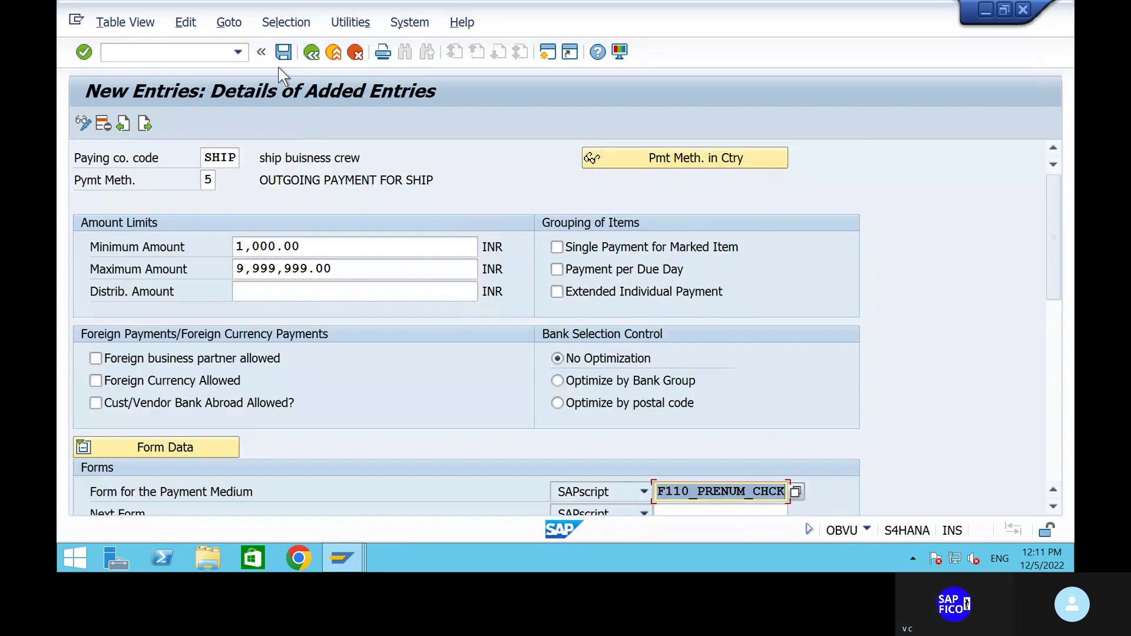
Save SHIP's payment method 5 entry under the customizing request and return to the FBZP overview.
{"action": "left_click", "coordinate": [285, 51]}
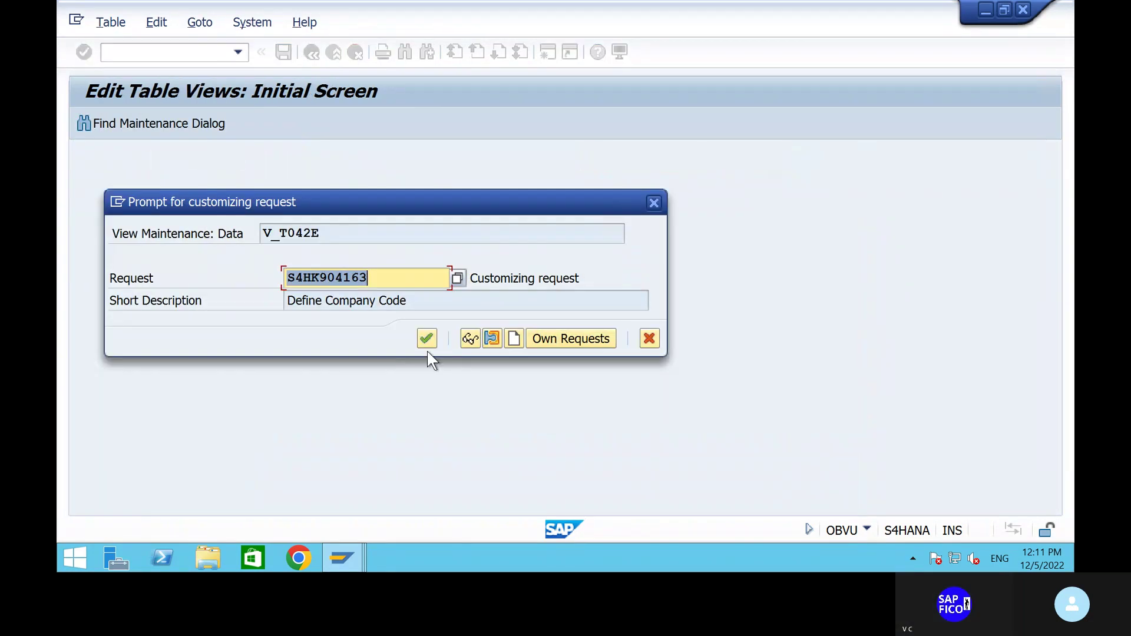
{"action": "left_click", "coordinate": [427, 345]}
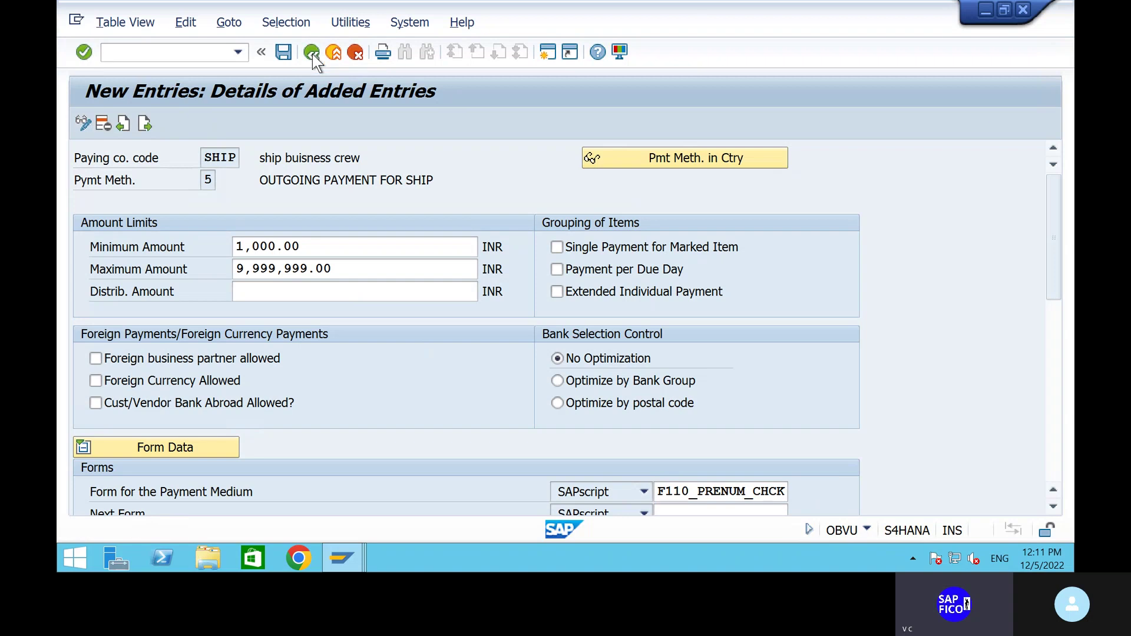
{"action": "left_click", "coordinate": [312, 54]}
{"action": "left_click", "coordinate": [312, 55]}
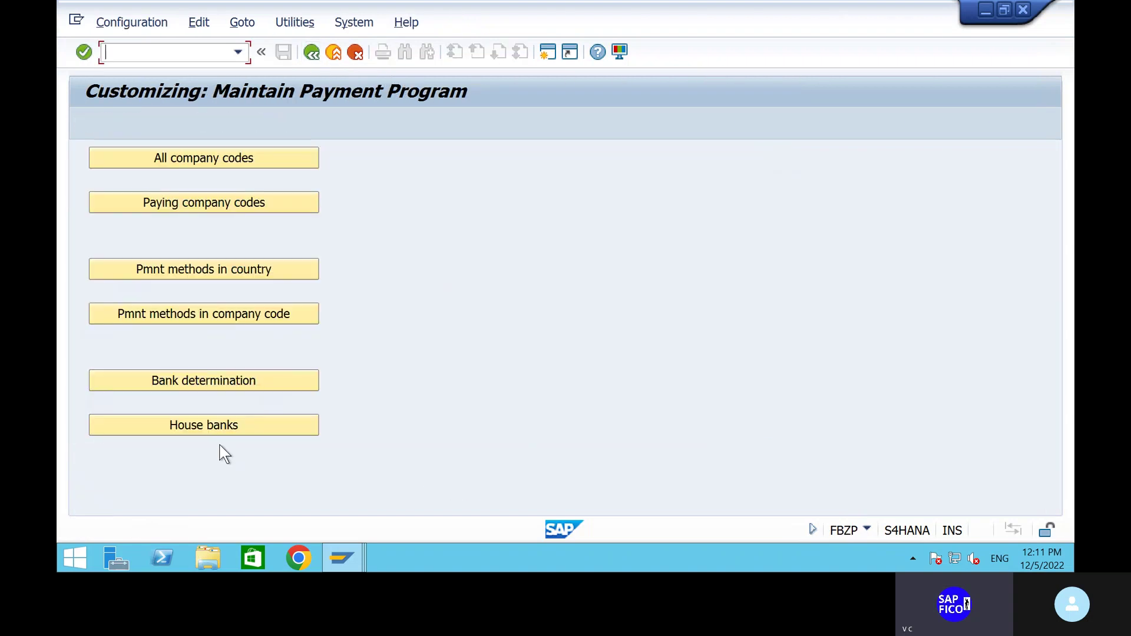
Find company code SHIP in House banks and open its empty house bank list.
{"action": "left_click", "coordinate": [258, 428]}
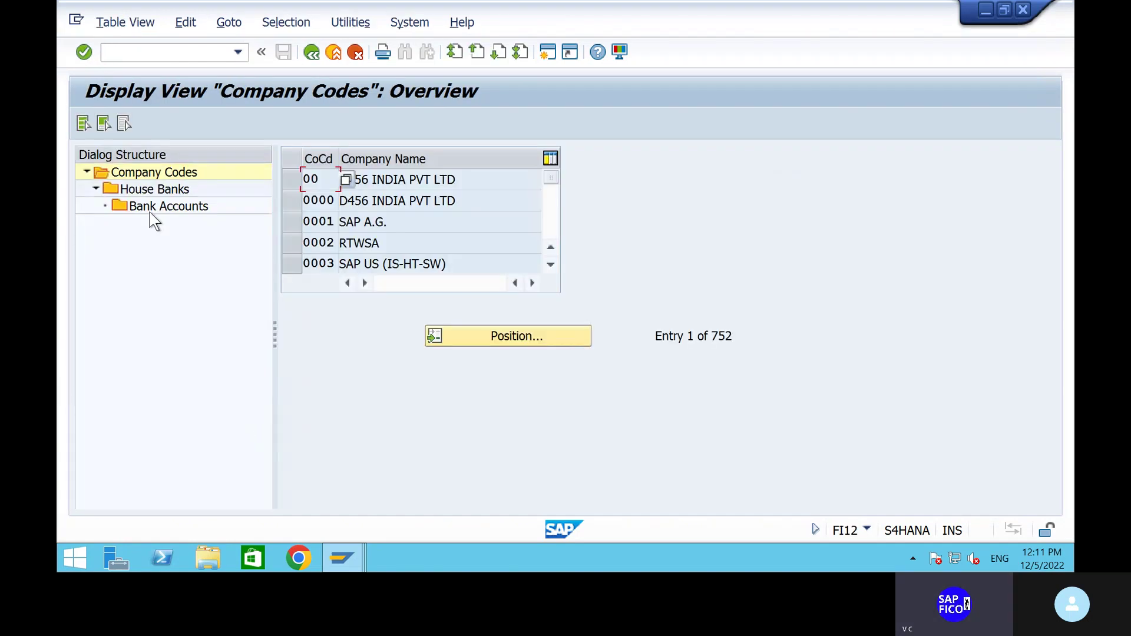
{"action": "left_click", "coordinate": [472, 339]}
{"action": "type", "text": "SHIP"}
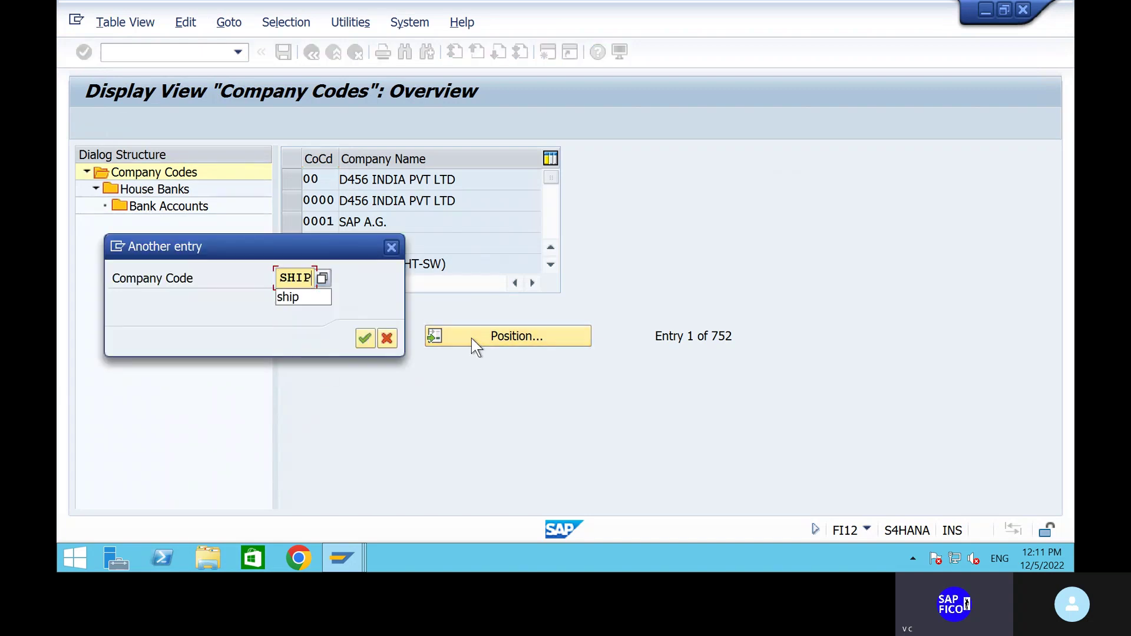
{"action": "key", "text": "Return"}
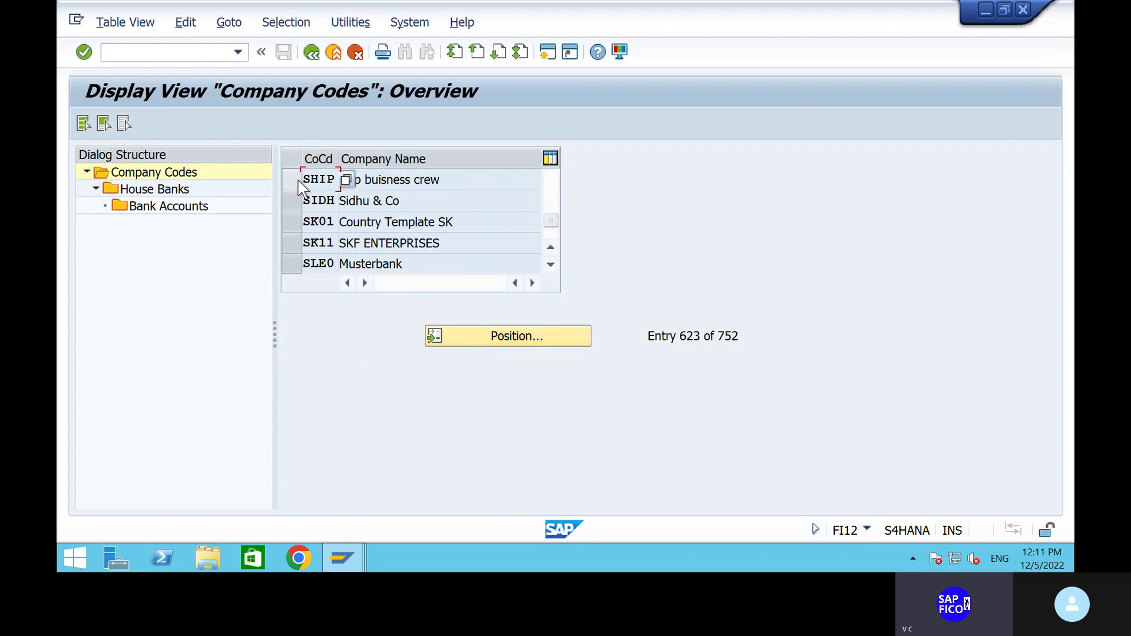
{"action": "left_click", "coordinate": [294, 181]}
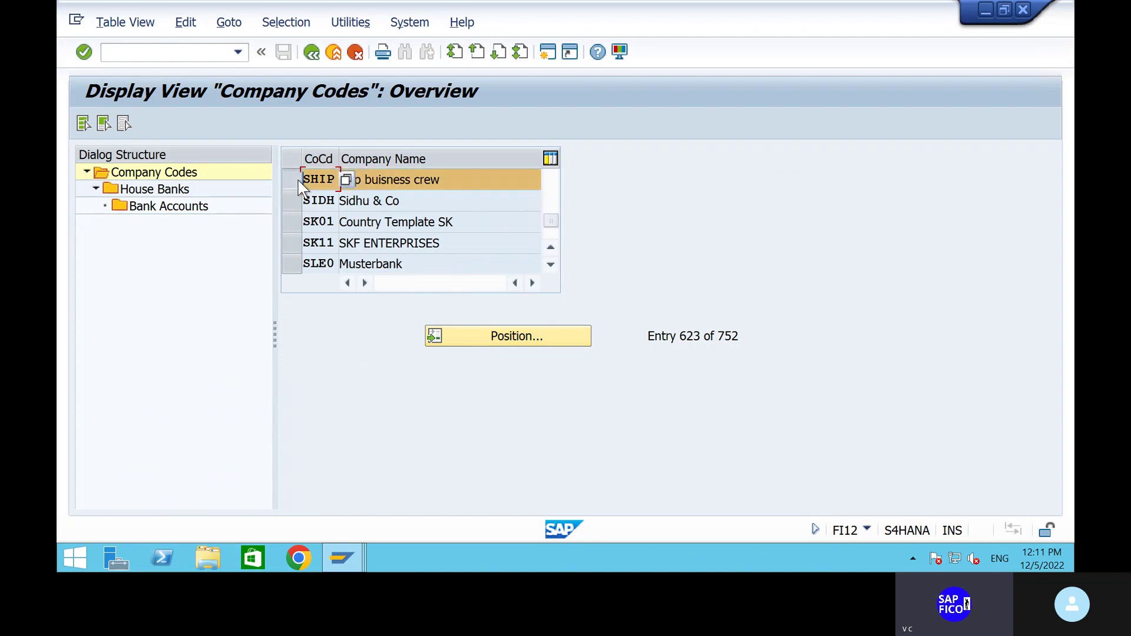
{"action": "left_click", "coordinate": [141, 190]}
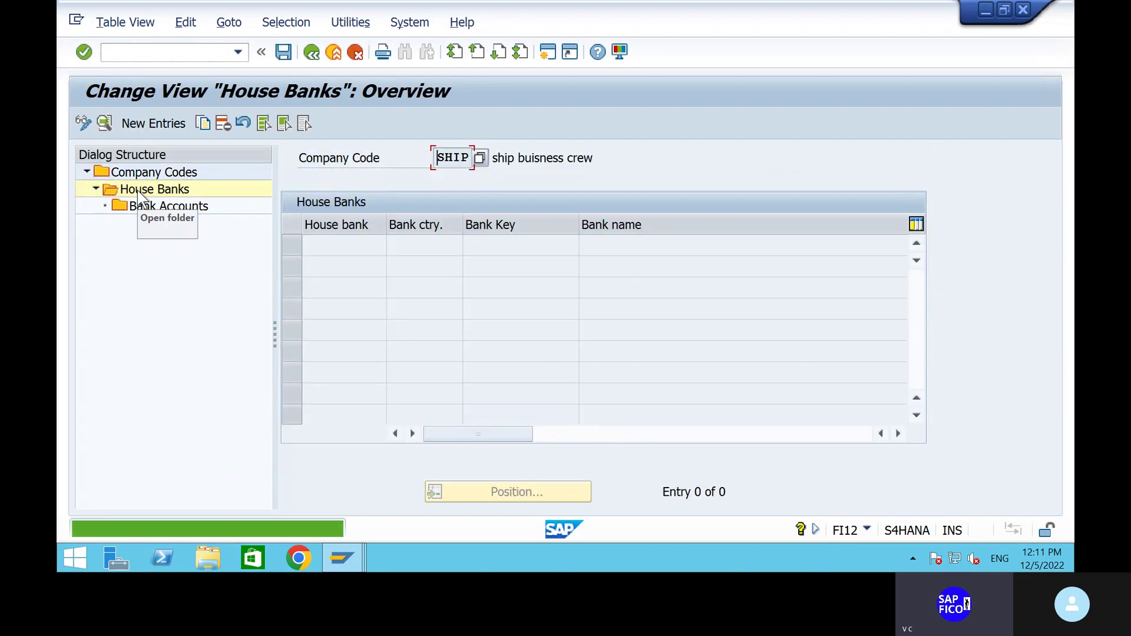
Add house bank HDFC with bank country IN and bank key HDFC54321.
{"action": "left_click", "coordinate": [150, 123]}
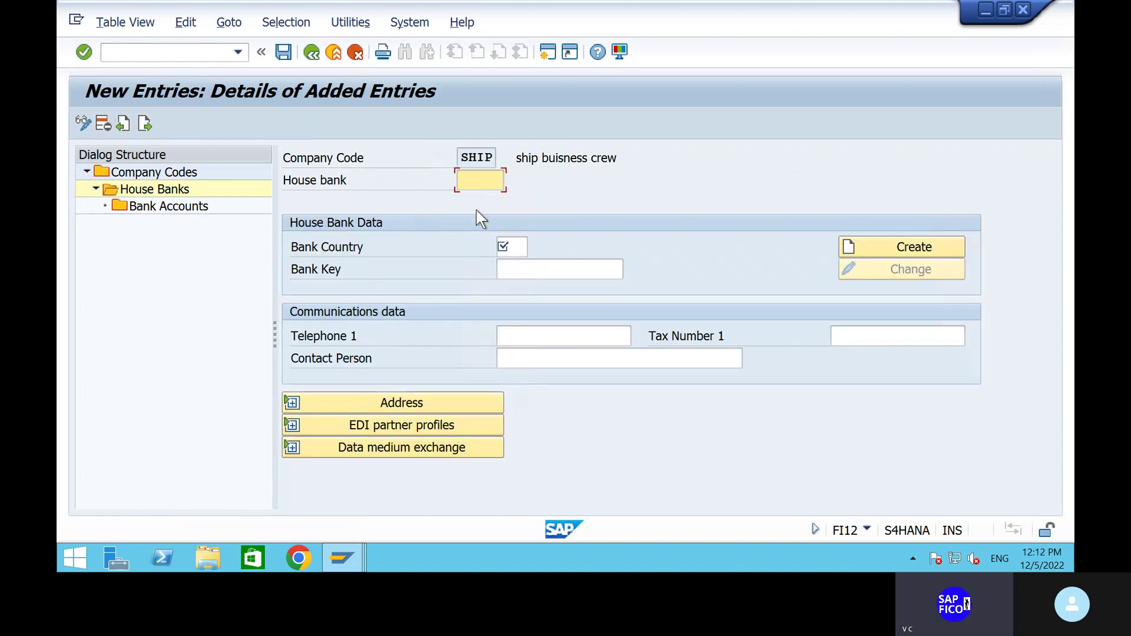
{"action": "left_click", "coordinate": [476, 203]}
{"action": "left_click", "coordinate": [517, 251]}
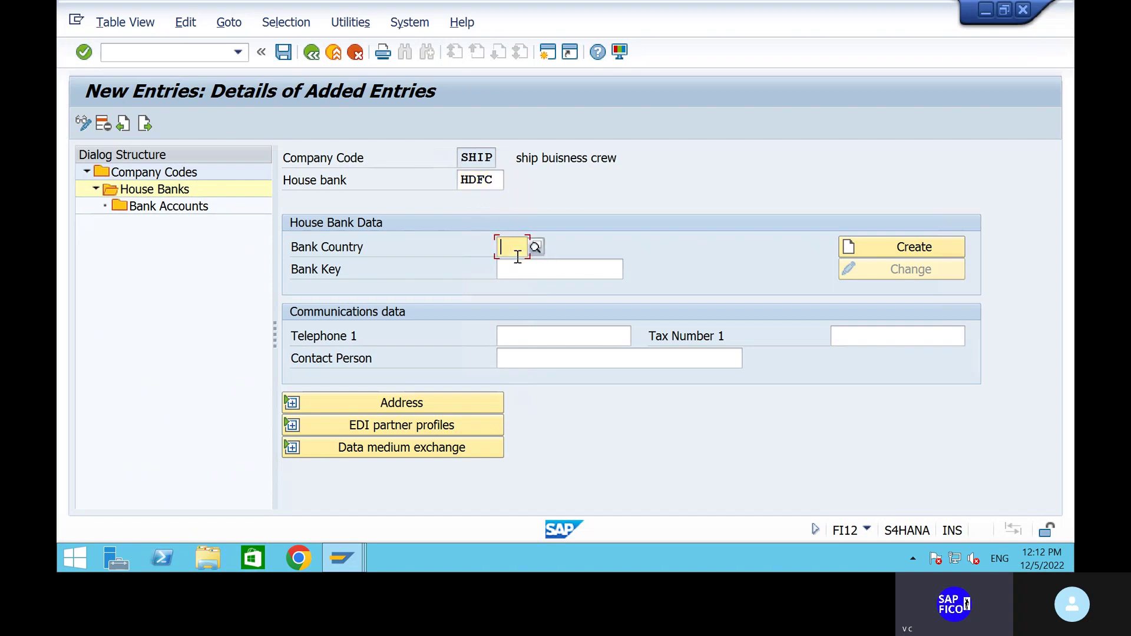
{"action": "type", "text": "IN"}
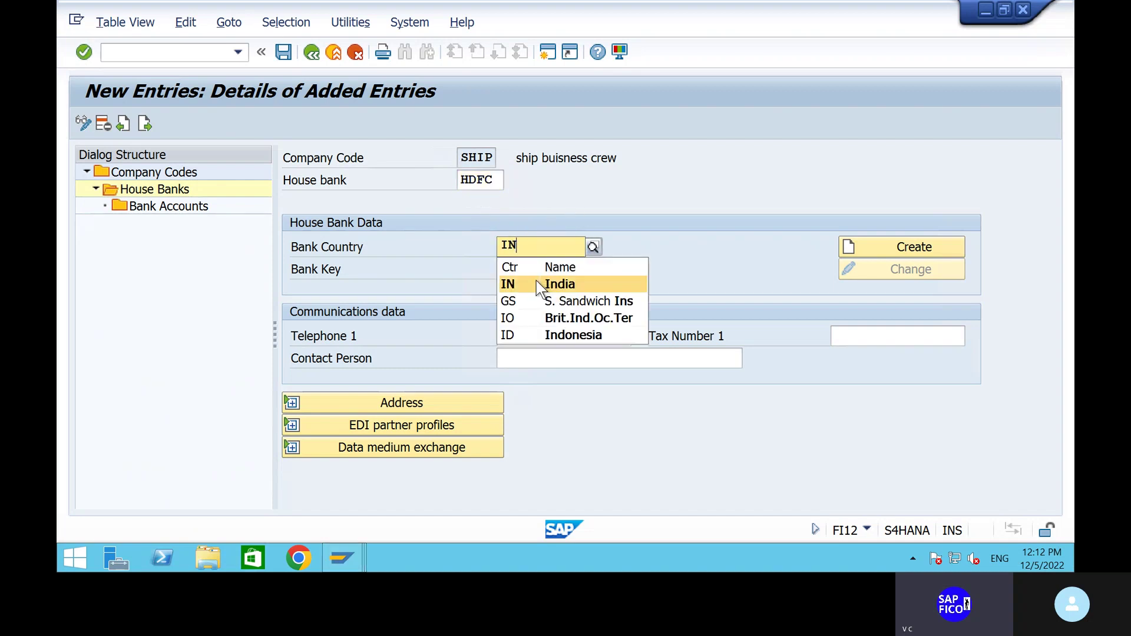
{"action": "left_click", "coordinate": [537, 283]}
{"action": "left_click", "coordinate": [524, 272]}
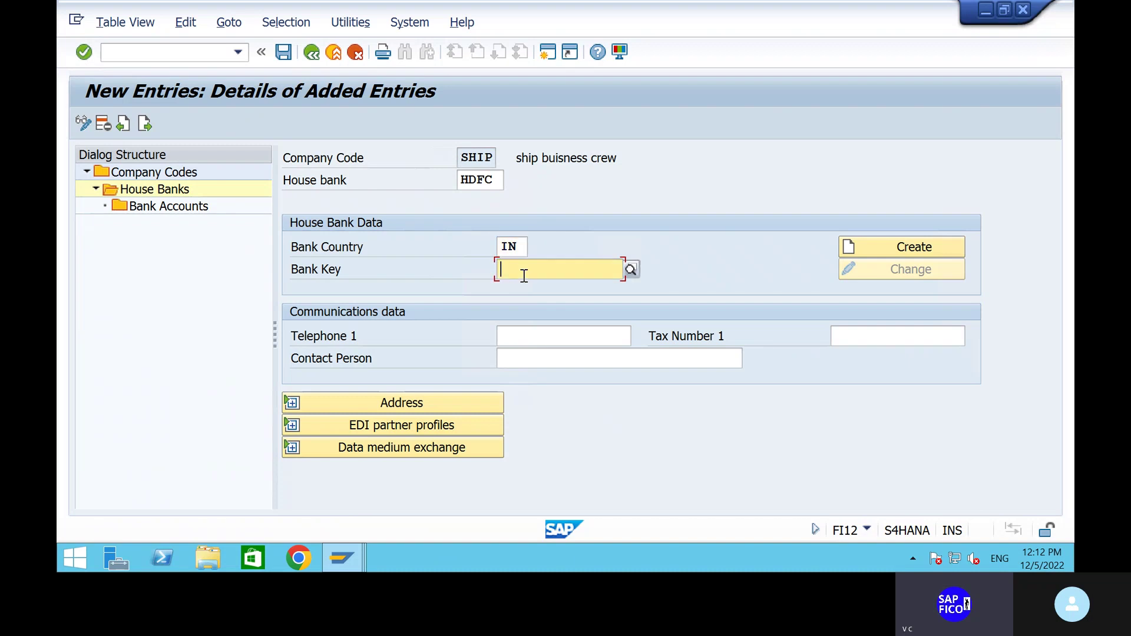
{"action": "left_click", "coordinate": [524, 272]}
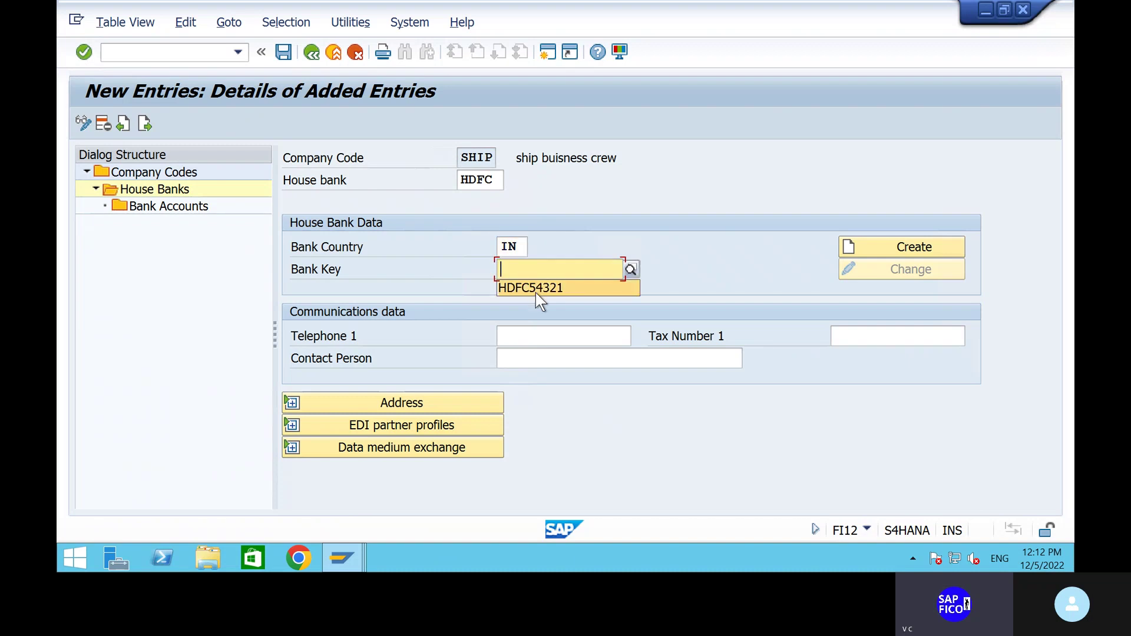
{"action": "left_click", "coordinate": [535, 292]}
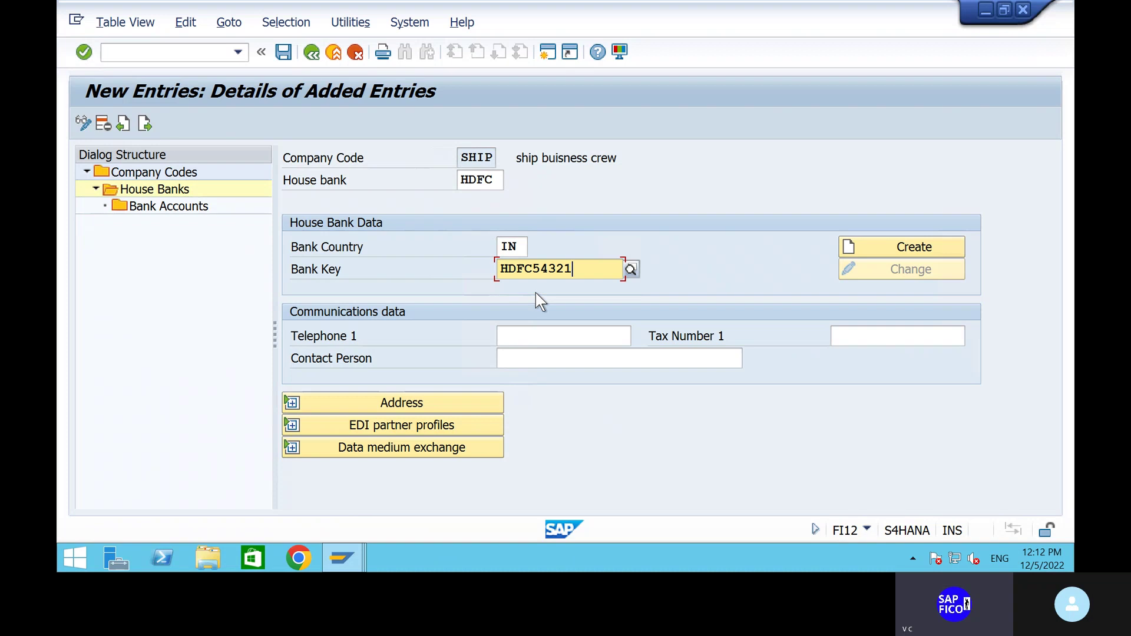
Validate the entry so the HDFC BANK, MKP BRANCH, VIZAG address loads, and review it.
{"action": "left_click", "coordinate": [853, 248]}
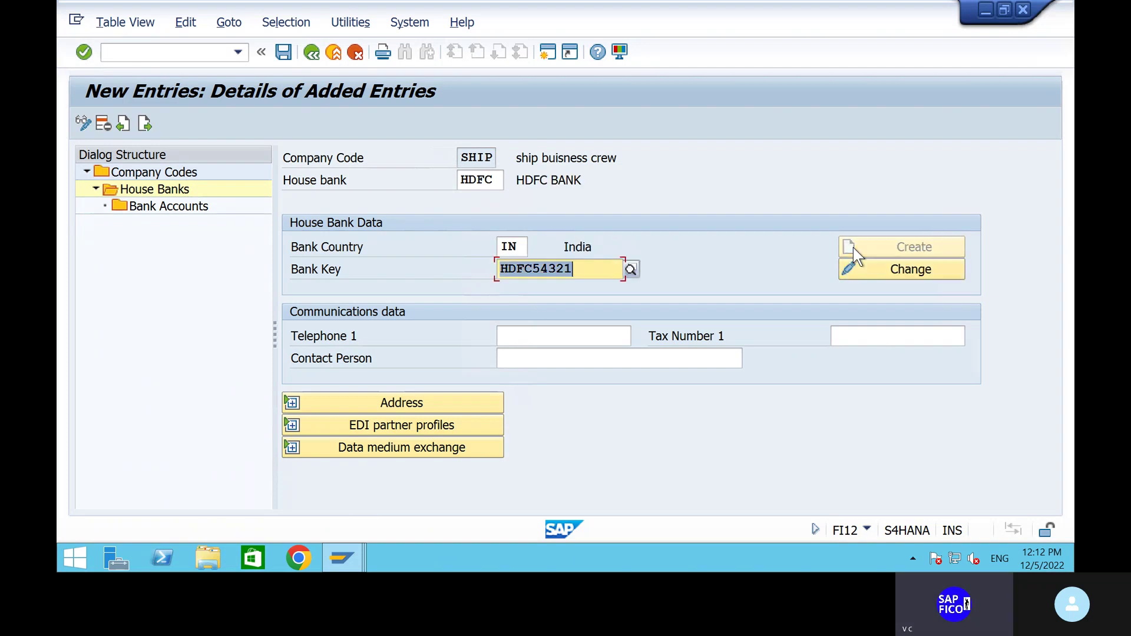
{"action": "left_click", "coordinate": [873, 253]}
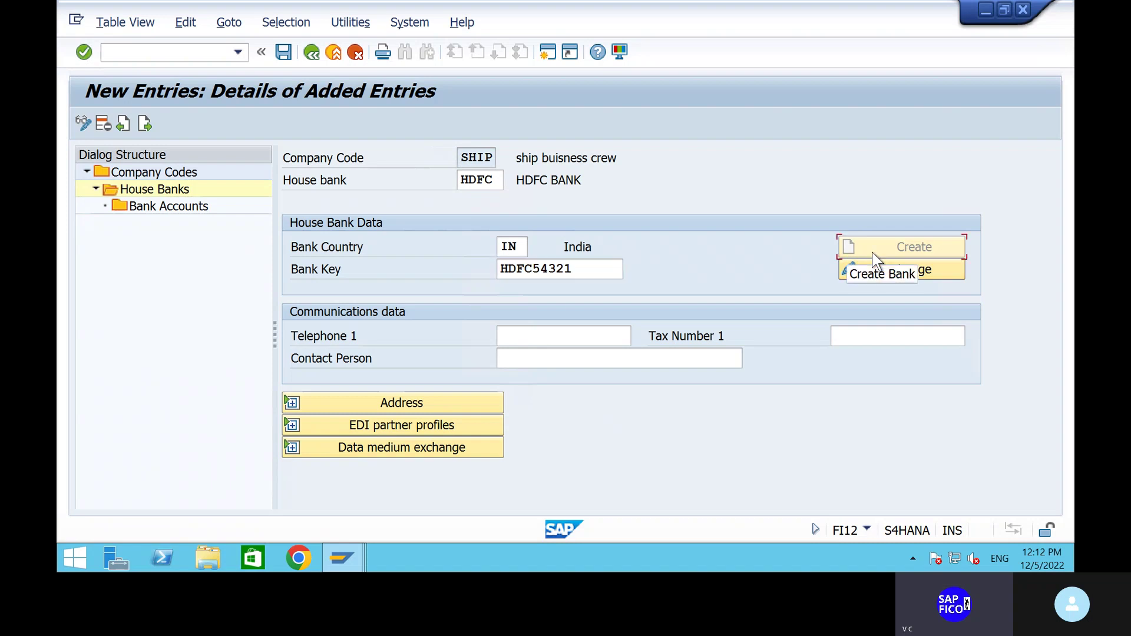
{"action": "left_click", "coordinate": [434, 402]}
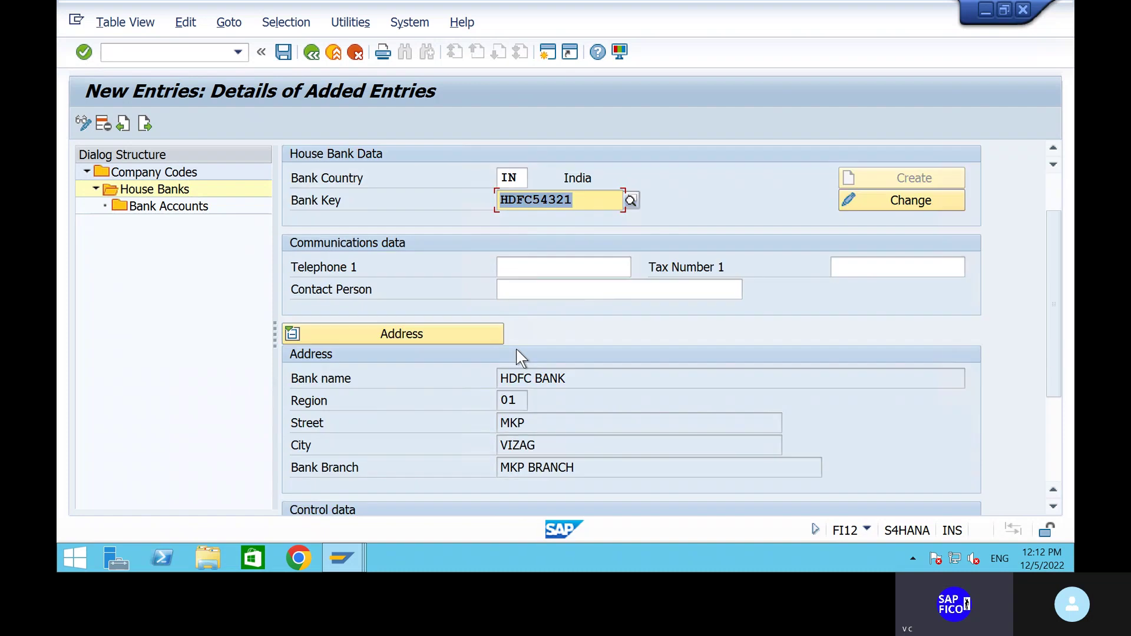
{"action": "scroll", "coordinate": [517, 350], "scroll_direction": "down", "scroll_amount": 3}
{"action": "scroll", "coordinate": [517, 350], "scroll_direction": "up", "scroll_amount": 1}
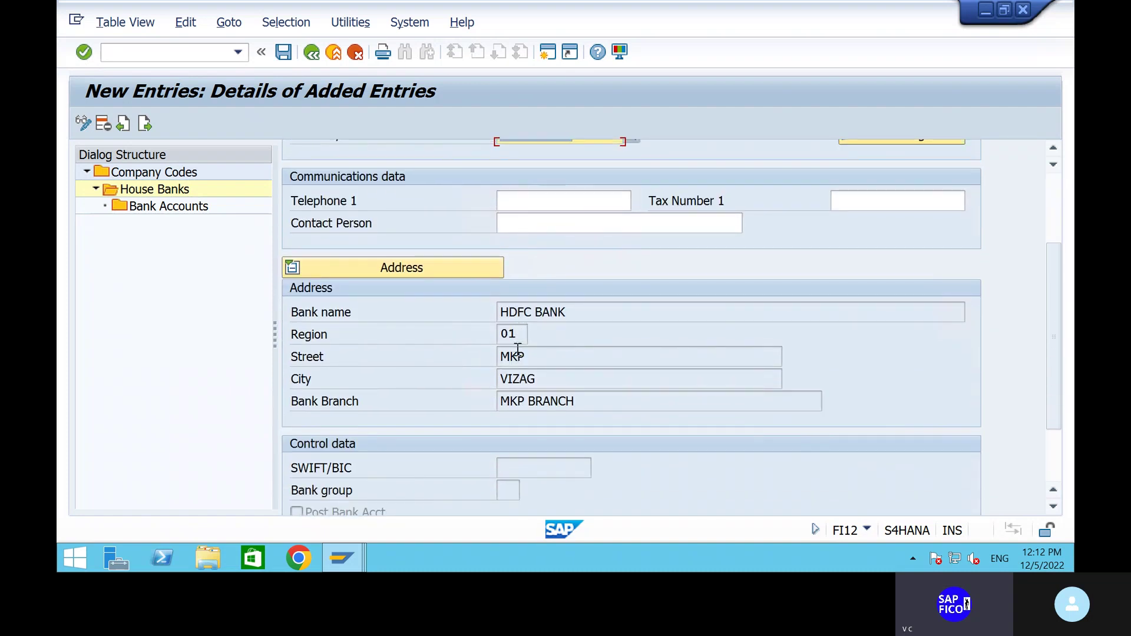
{"action": "scroll", "coordinate": [518, 351], "scroll_direction": "down", "scroll_amount": 4}
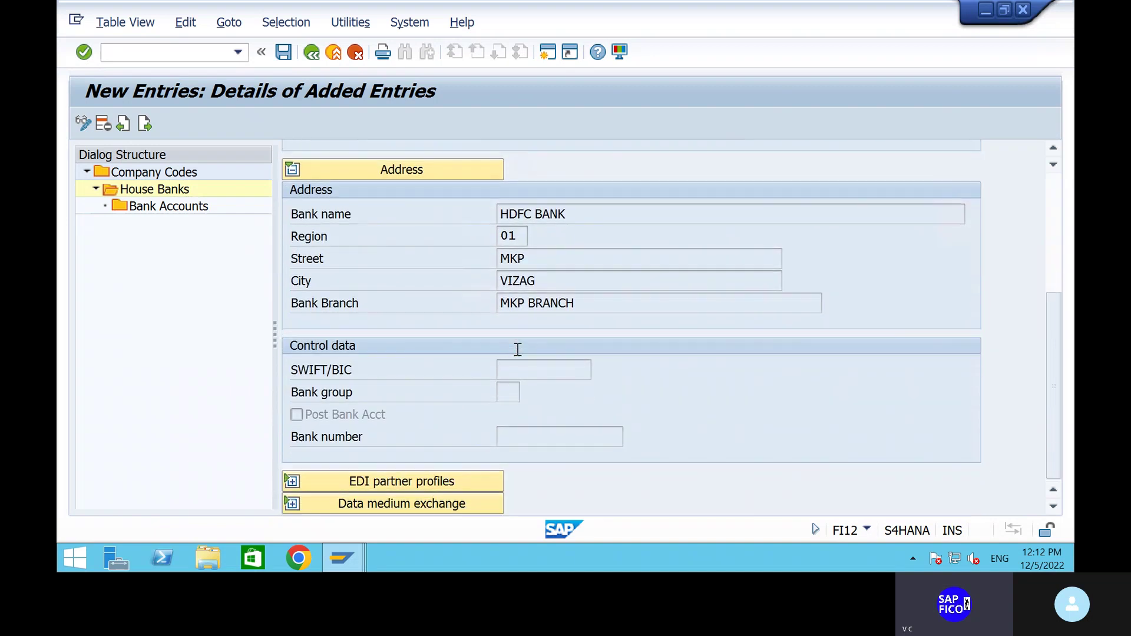
{"action": "scroll", "coordinate": [518, 351], "scroll_direction": "up", "scroll_amount": 2}
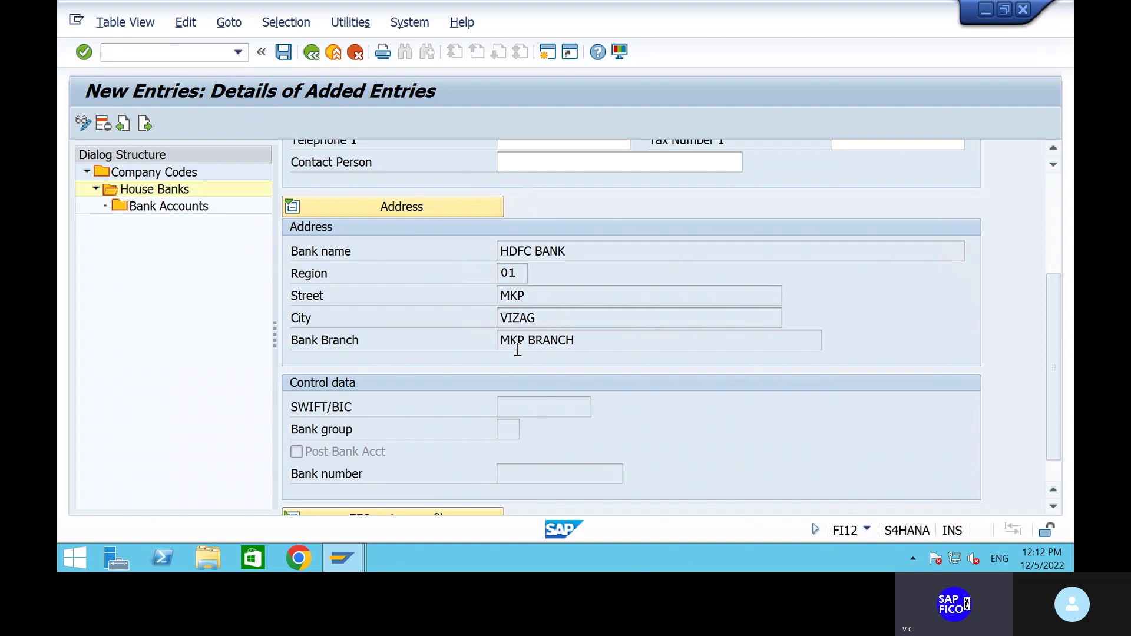
Save house bank HDFC for SHIP under the customizing request and select the Bank Accounts level.
{"action": "left_click", "coordinate": [284, 53]}
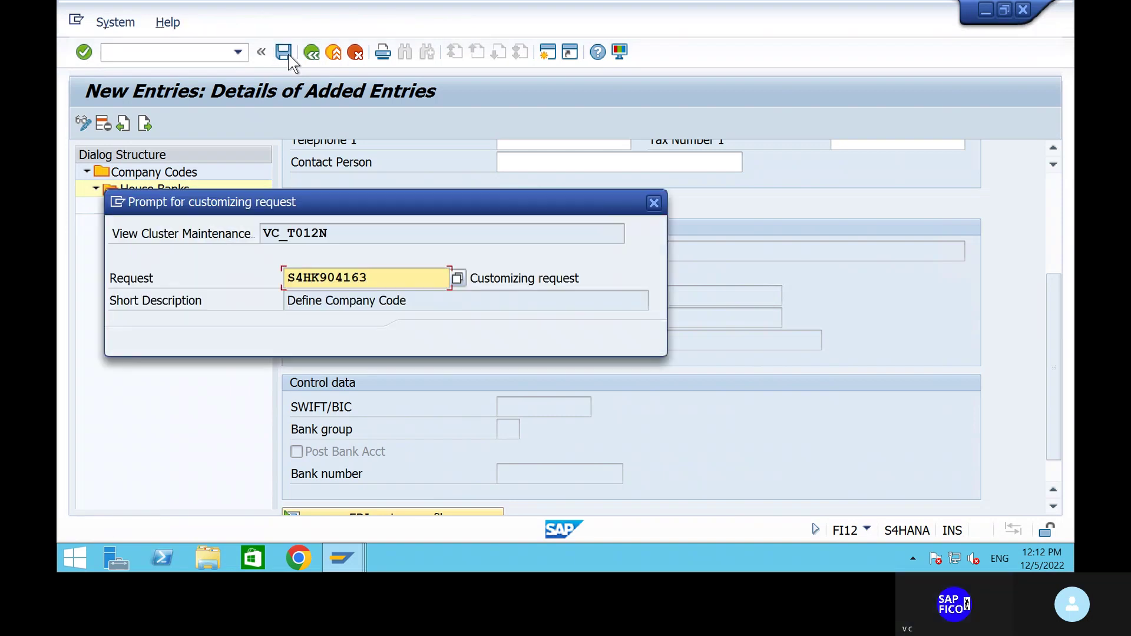
{"action": "left_click", "coordinate": [419, 340]}
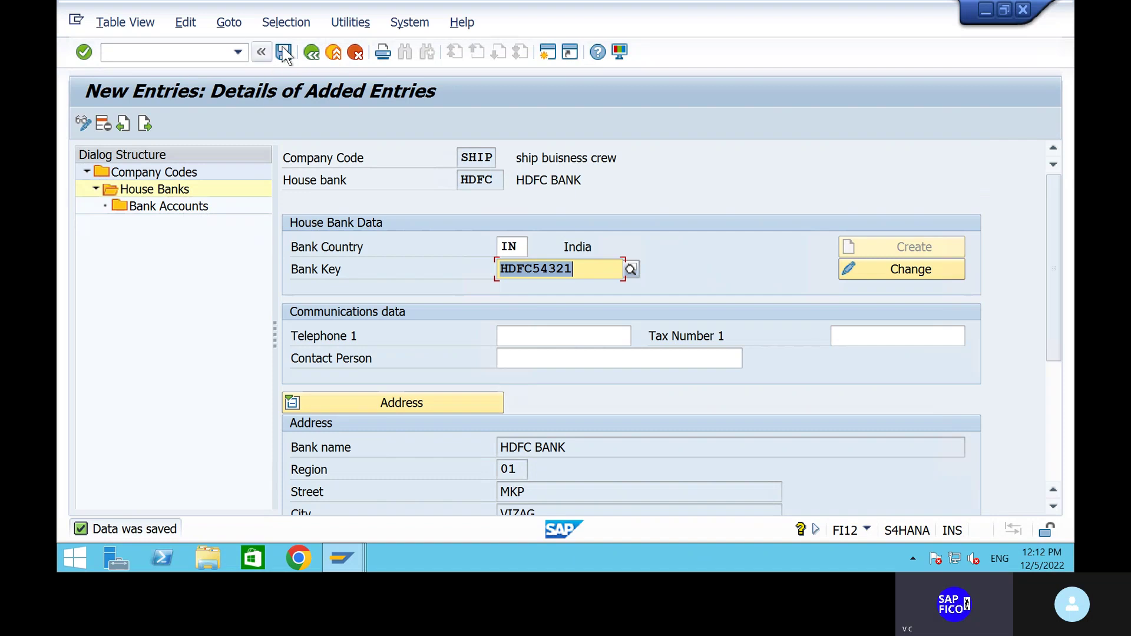
{"action": "left_click", "coordinate": [165, 207]}
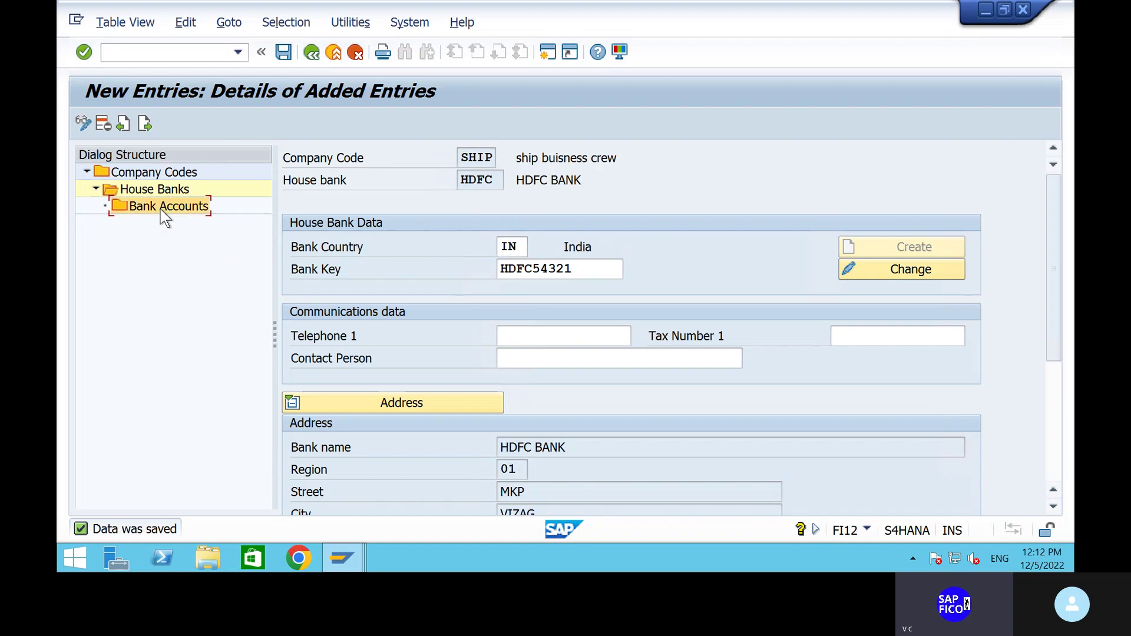
Open Bank Accounts, dismiss the info message, and back out to SHIP's house bank list showing HDFC.
{"action": "double_click", "coordinate": [160, 209]}
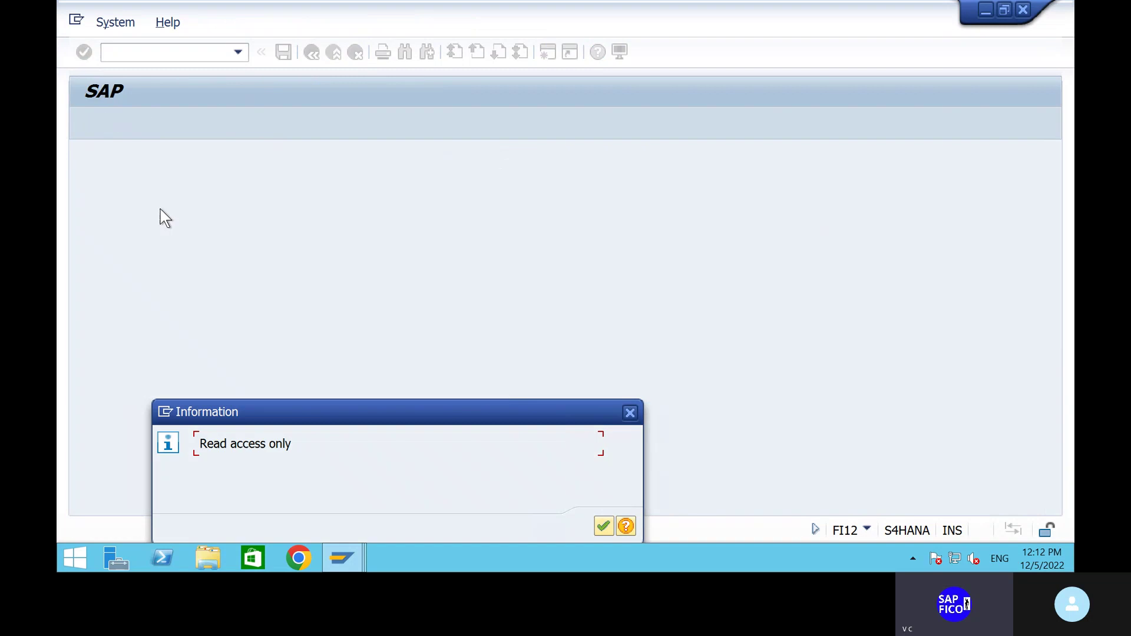
{"action": "left_click", "coordinate": [603, 526]}
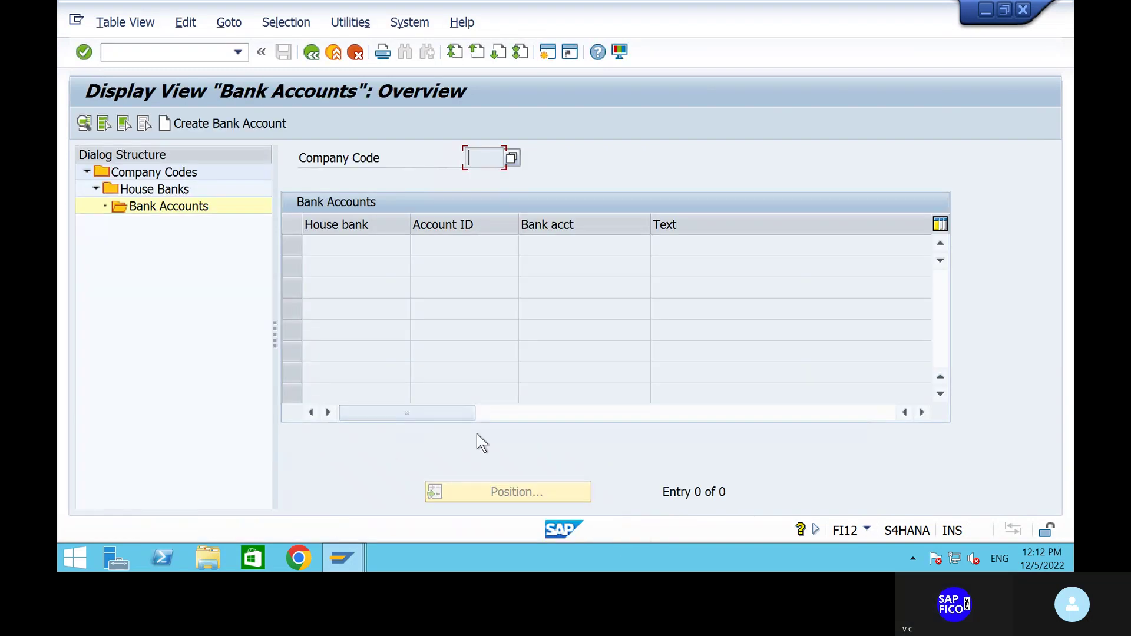
{"action": "left_click", "coordinate": [255, 136]}
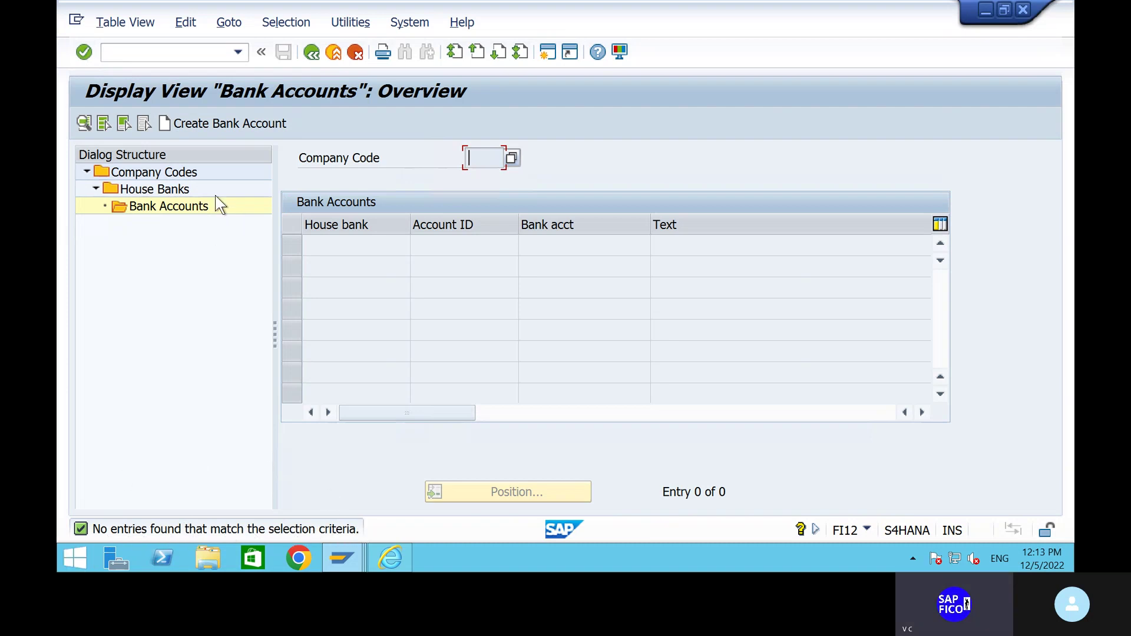
{"action": "left_click", "coordinate": [312, 52]}
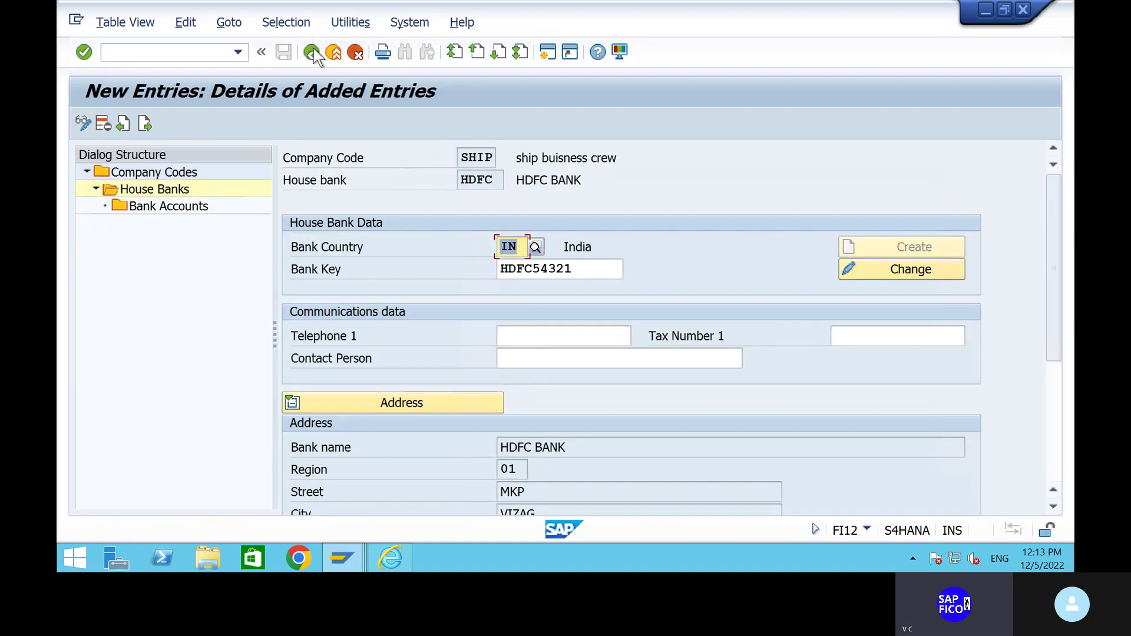
{"action": "left_click", "coordinate": [312, 52]}
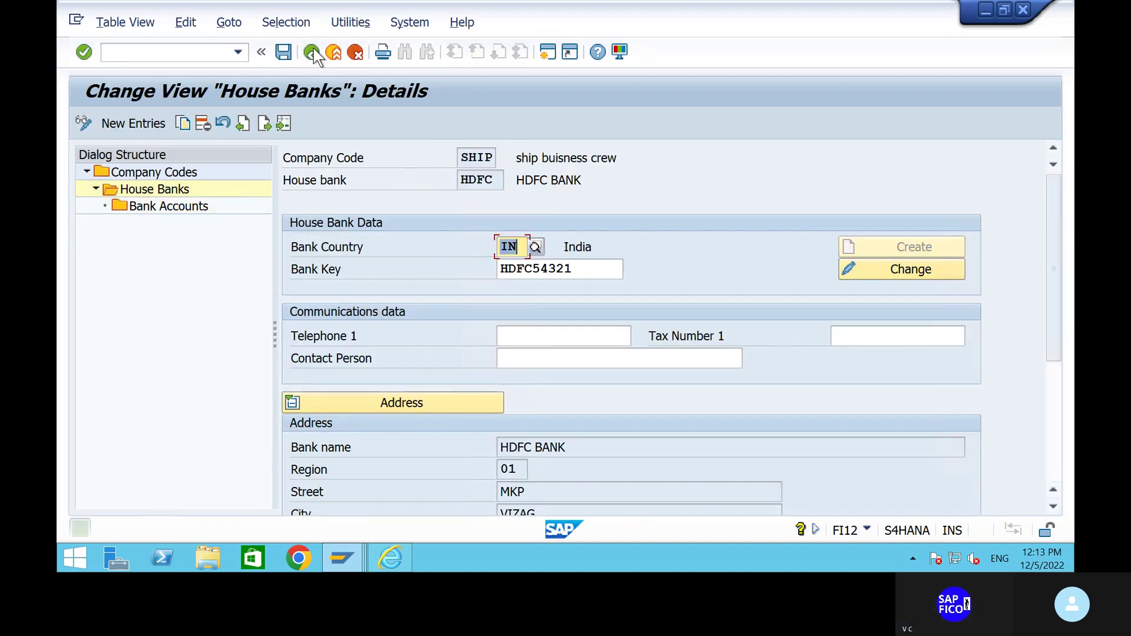
{"action": "left_click", "coordinate": [312, 52]}
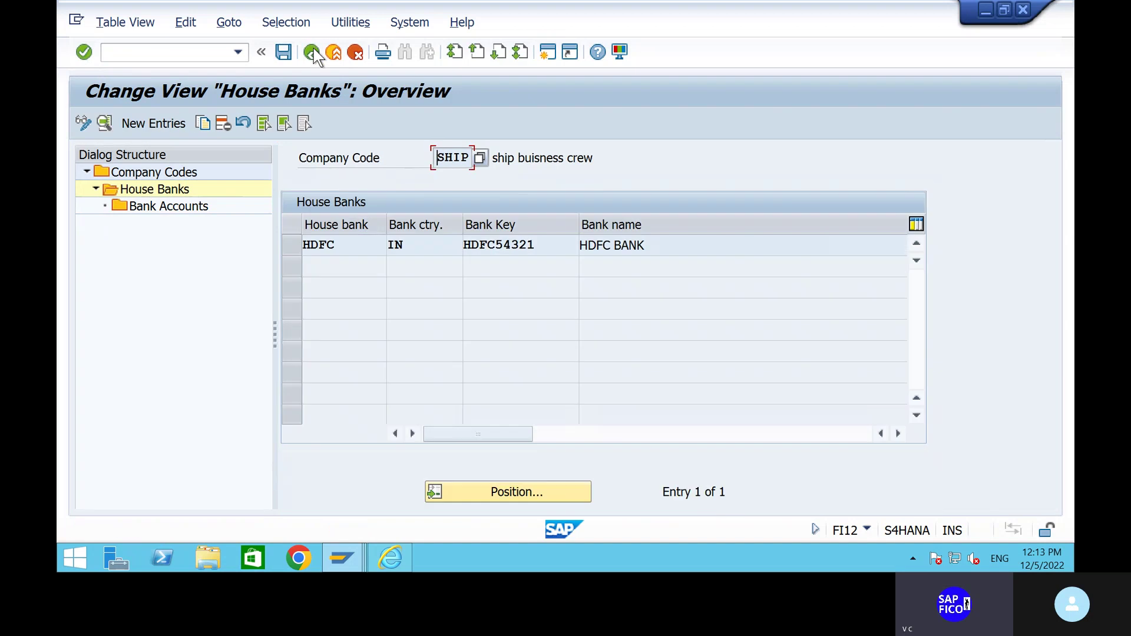
Open Bank Accounts for the SHIP/HDFC work area and start Create Bank Account.
{"action": "left_click", "coordinate": [313, 52]}
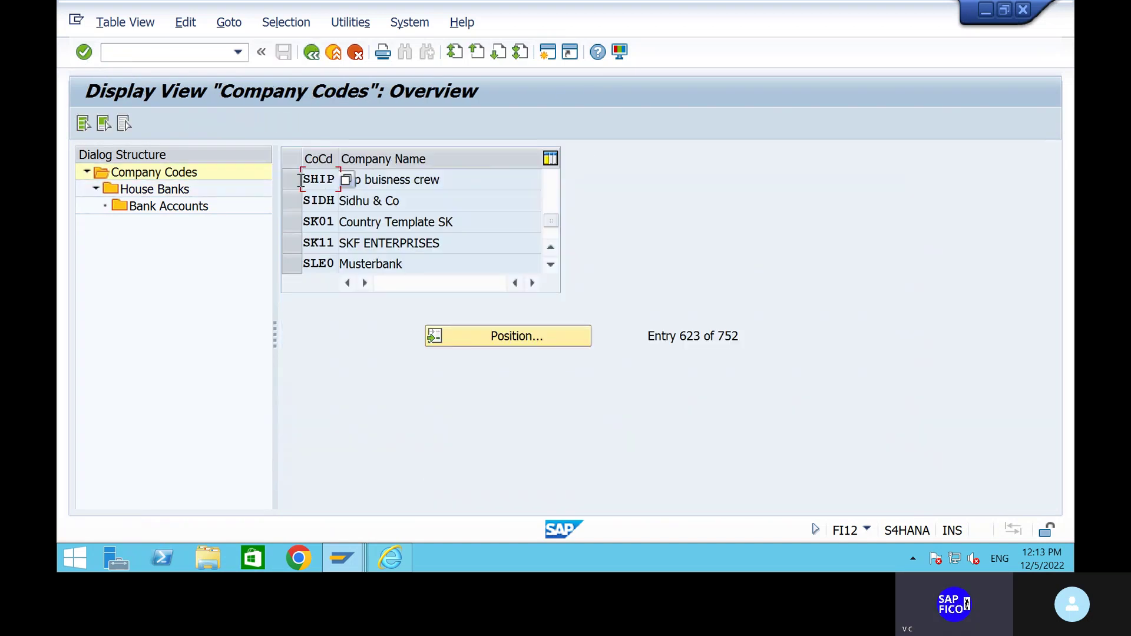
{"action": "left_click", "coordinate": [288, 178]}
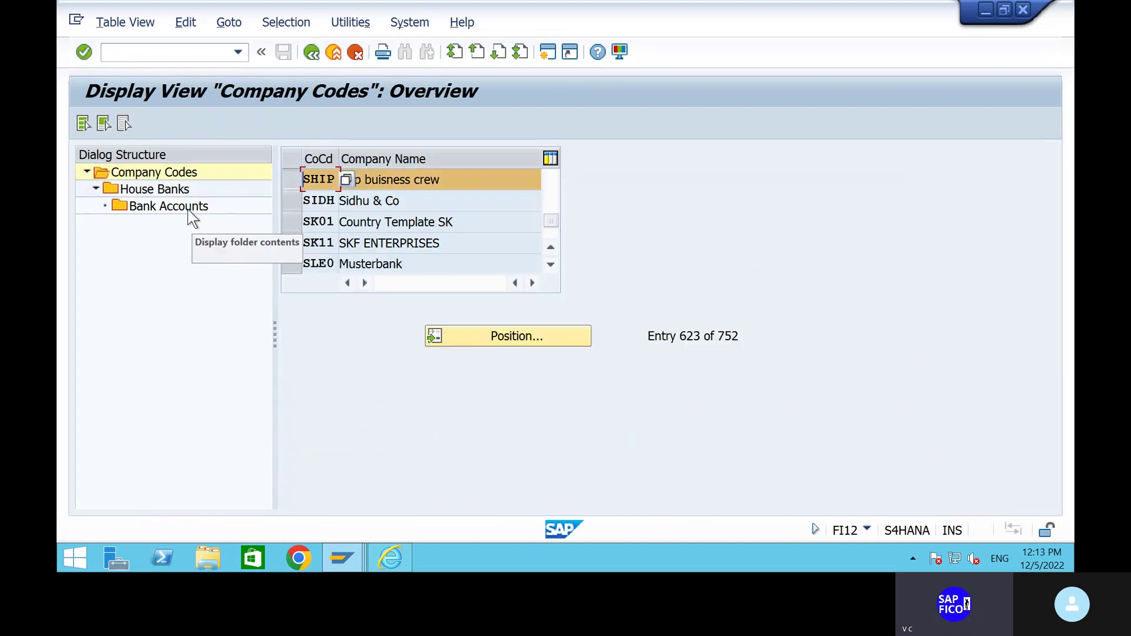
{"action": "double_click", "coordinate": [170, 215]}
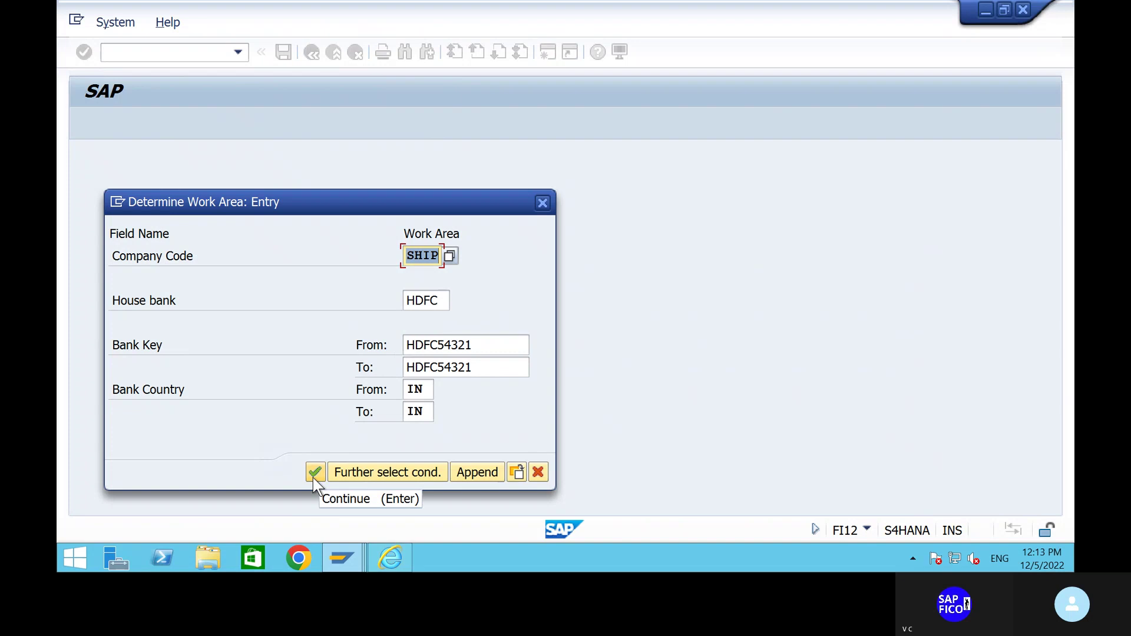
{"action": "left_click", "coordinate": [314, 474]}
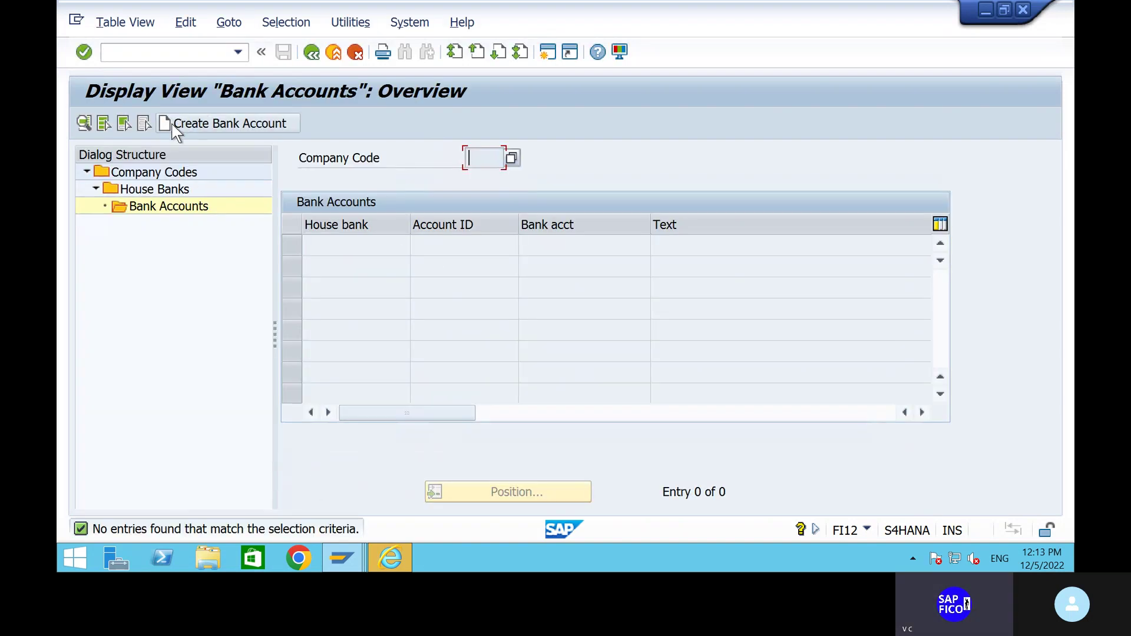
{"action": "left_click", "coordinate": [177, 130]}
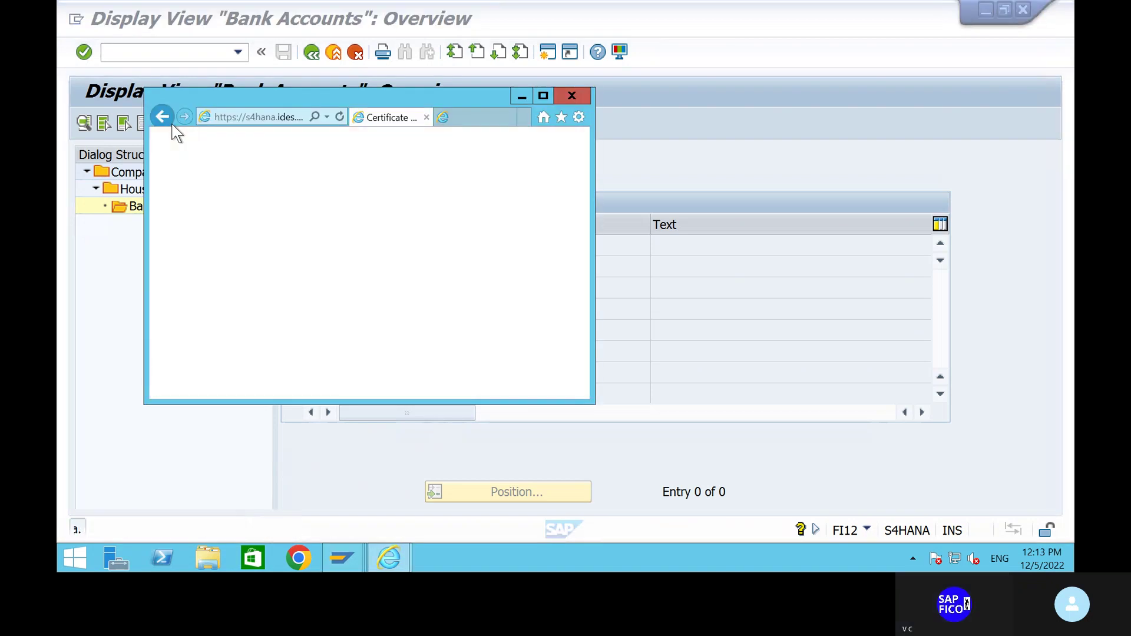
Maximize the Internet Explorer logon window to fill the screen.
{"action": "left_click", "coordinate": [539, 93]}
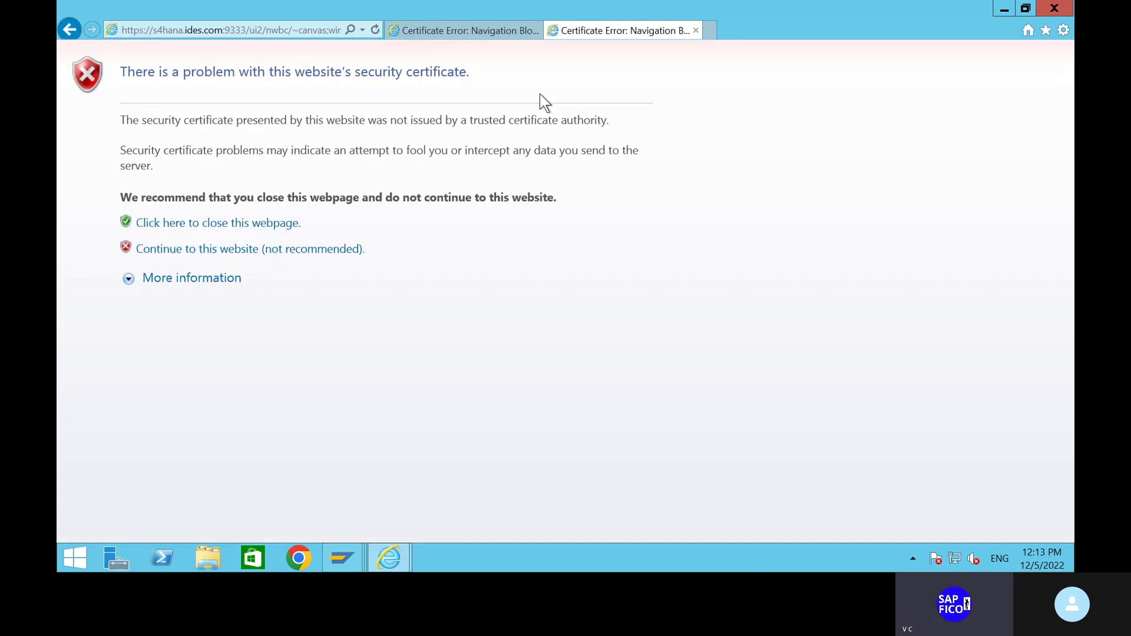
Continue past the certificate warning and log on to client 100 with the user ID and password.
{"action": "left_click", "coordinate": [173, 254]}
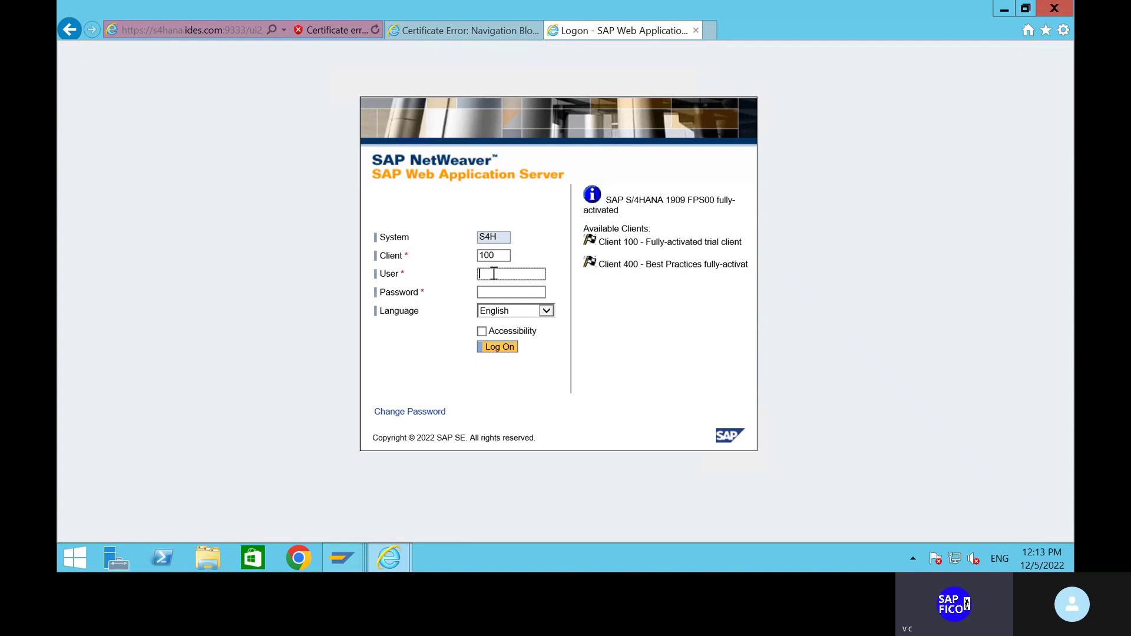
{"action": "type", "text": "best"}
{"action": "left_click", "coordinate": [488, 291]}
{"action": "key", "text": "Caps_Lock"}
{"action": "type", "text": "•"}
{"action": "key", "text": "Caps_Lock"}
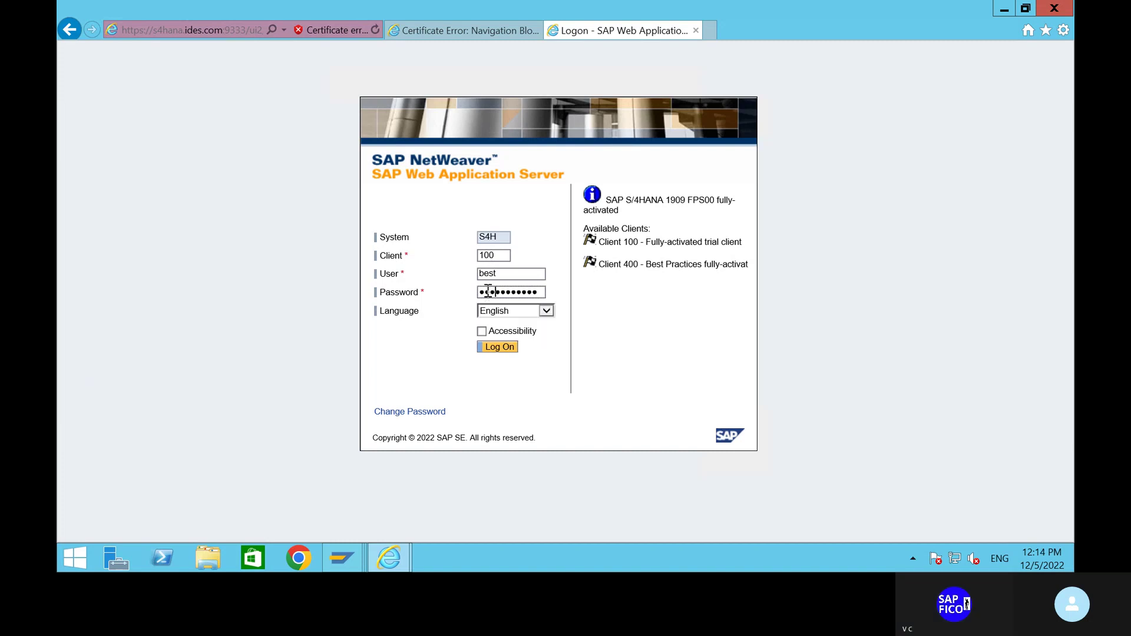
{"action": "type", "text": "•"}
{"action": "key", "text": "BackSpace"}
{"action": "key", "text": "BackSpace"}
{"action": "key", "text": "BackSpace"}
{"action": "key", "text": "BackSpace"}
{"action": "key", "text": "BackSpace"}
{"action": "key", "text": "BackSpace"}
{"action": "key", "text": "BackSpace"}
{"action": "key", "text": "BackSpace"}
{"action": "key", "text": "BackSpace"}
{"action": "key", "text": "BackSpace"}
{"action": "key", "text": "BackSpace"}
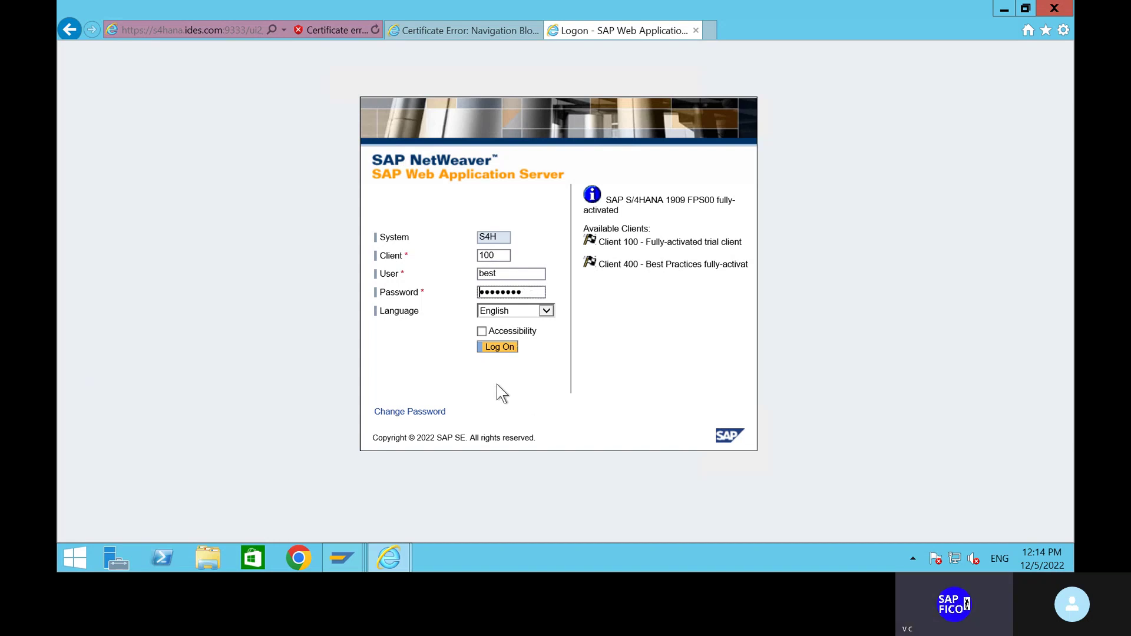
{"action": "key", "text": "BackSpace"}
{"action": "key", "text": "BackSpace"}
{"action": "key", "text": "BackSpace"}
{"action": "key", "text": "BackSpace"}
{"action": "key", "text": "BackSpace"}
{"action": "key", "text": "BackSpace"}
{"action": "key", "text": "BackSpace"}
{"action": "key", "text": "BackSpace"}
{"action": "key", "text": "Caps_Lock"}
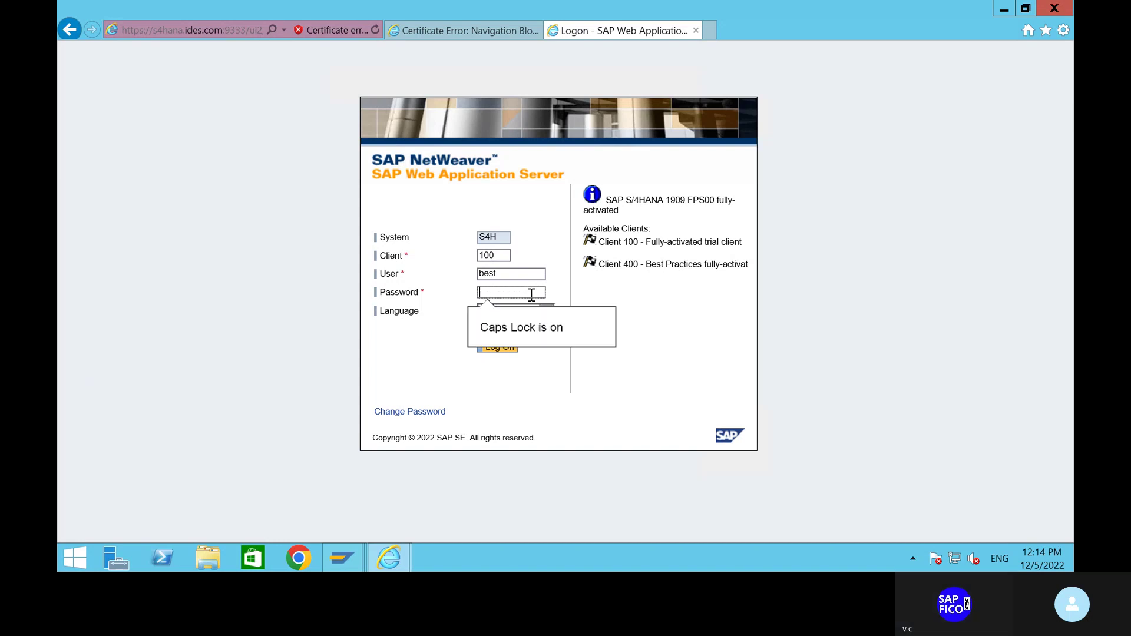
{"action": "type", "text": "****"}
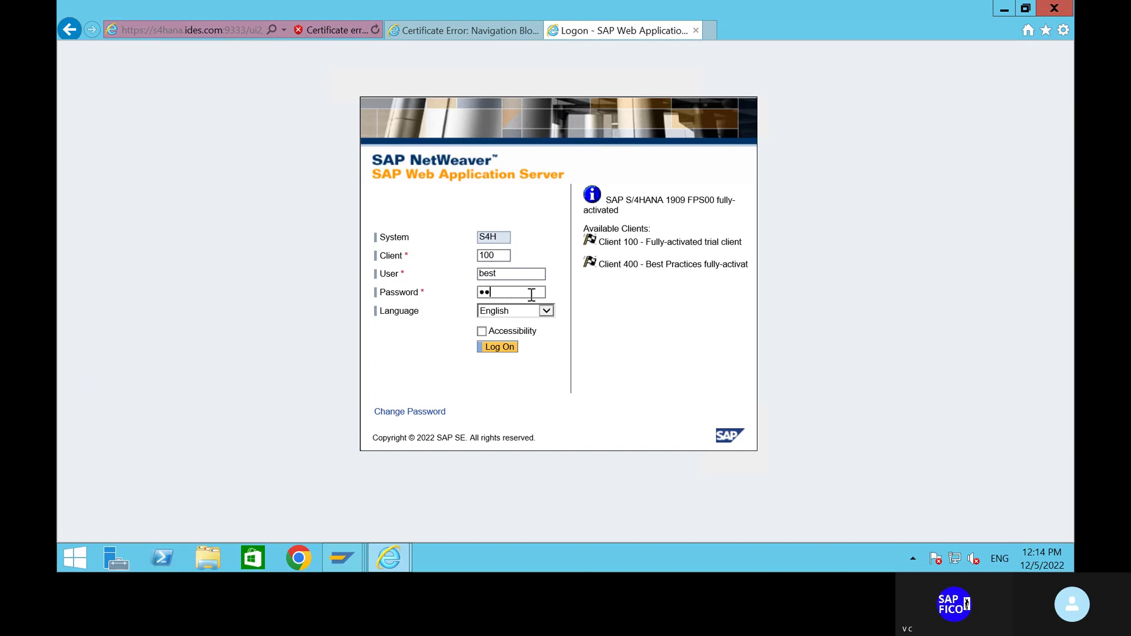
{"action": "type", "text": "******"}
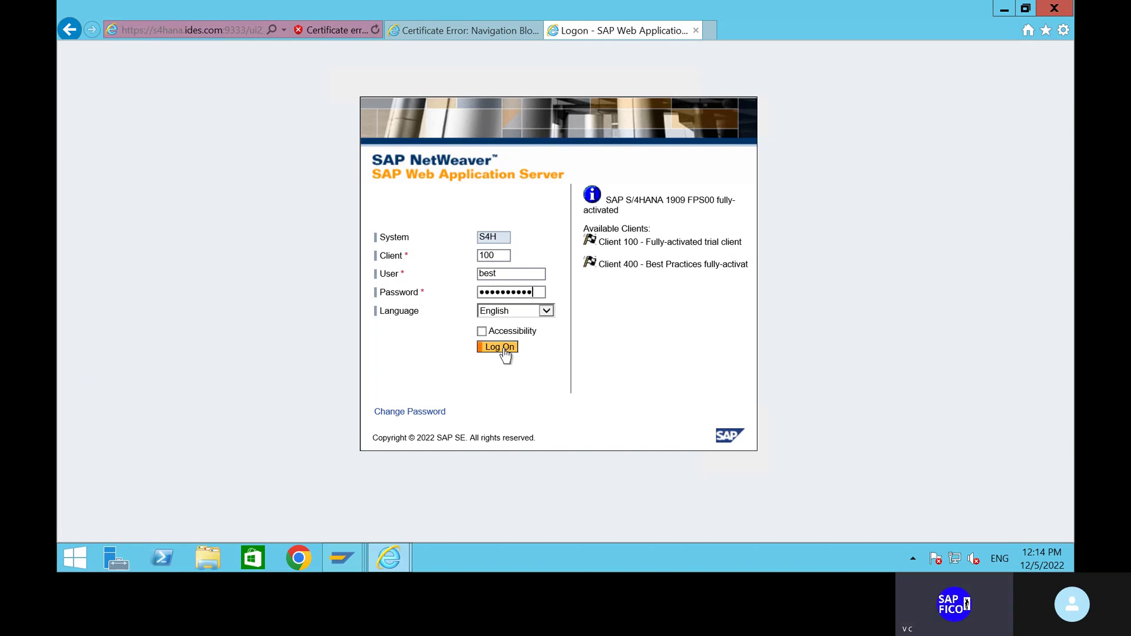
{"action": "left_click", "coordinate": [504, 348]}
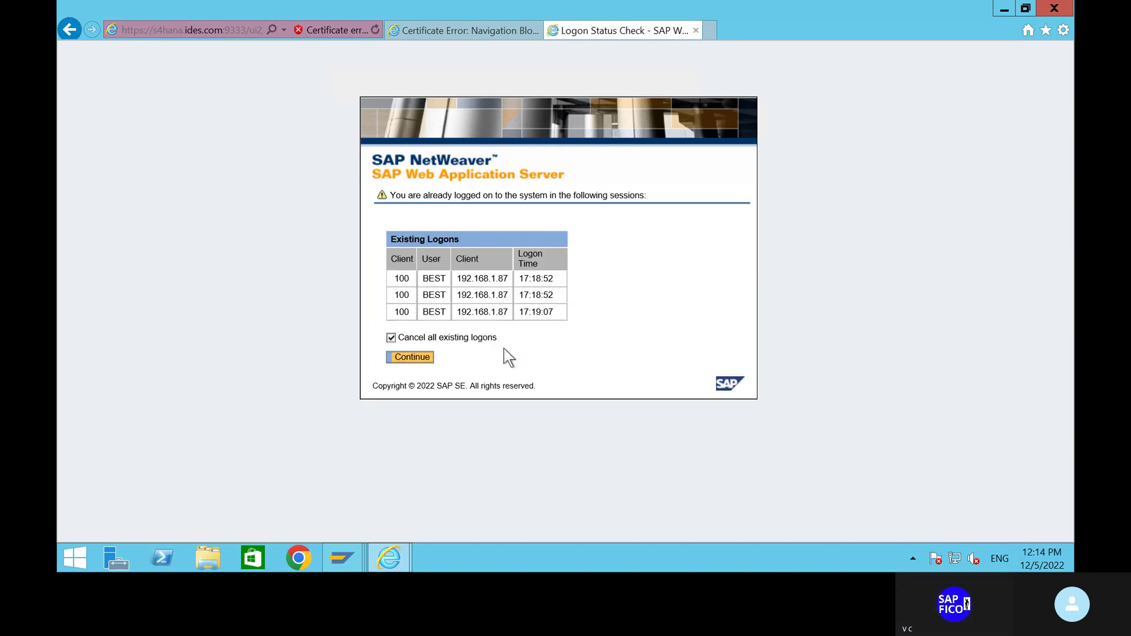
End the other existing logons, then enter opening date 5.12.2022 and company code ship.
{"action": "left_click", "coordinate": [412, 361]}
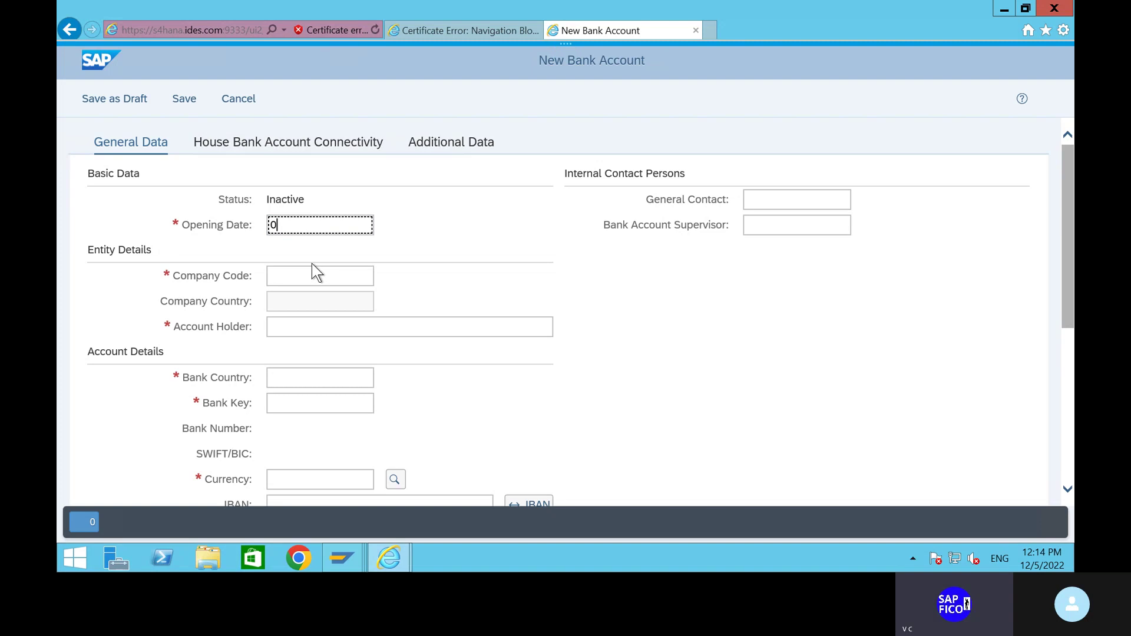
{"action": "type", "text": "5.12.2022"}
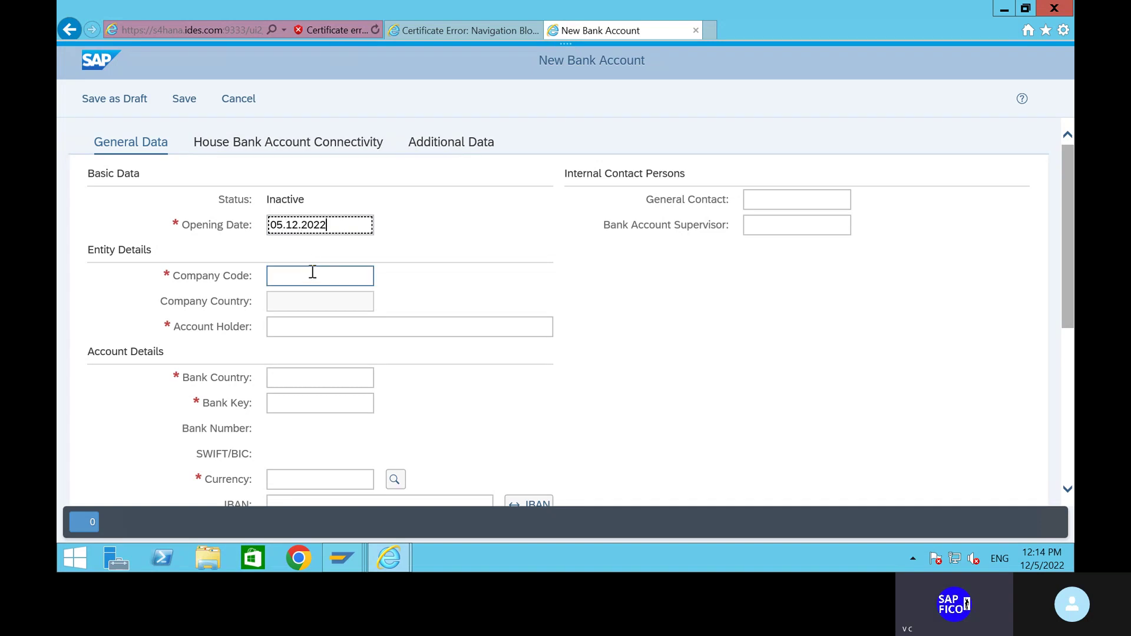
{"action": "left_click", "coordinate": [312, 274]}
{"action": "type", "text": "shi"}
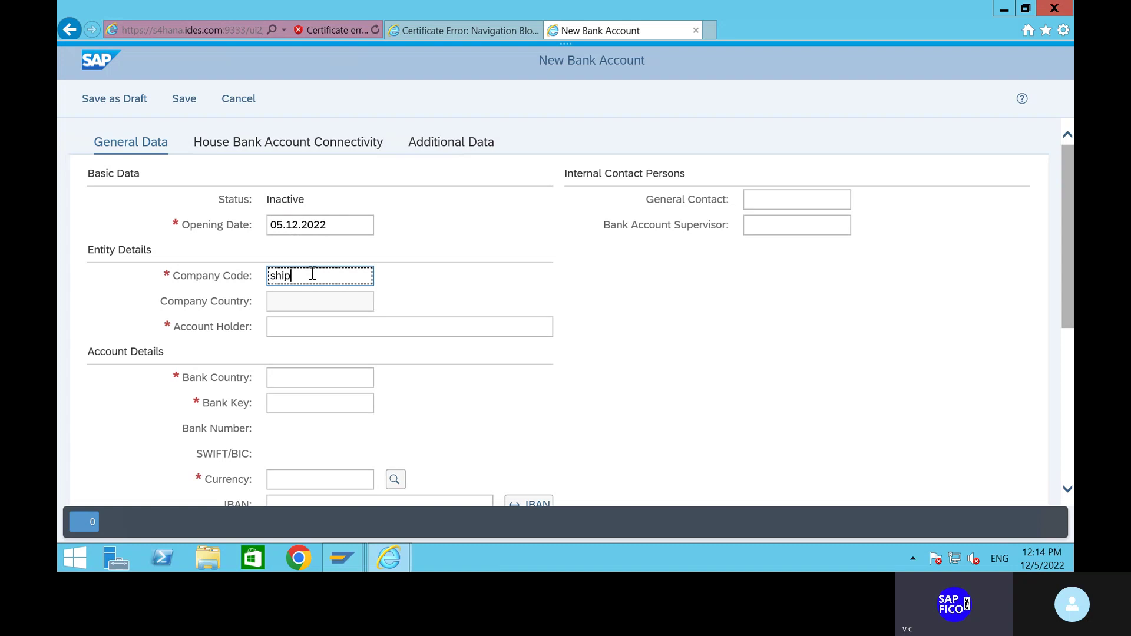
{"action": "type", "text": "p"}
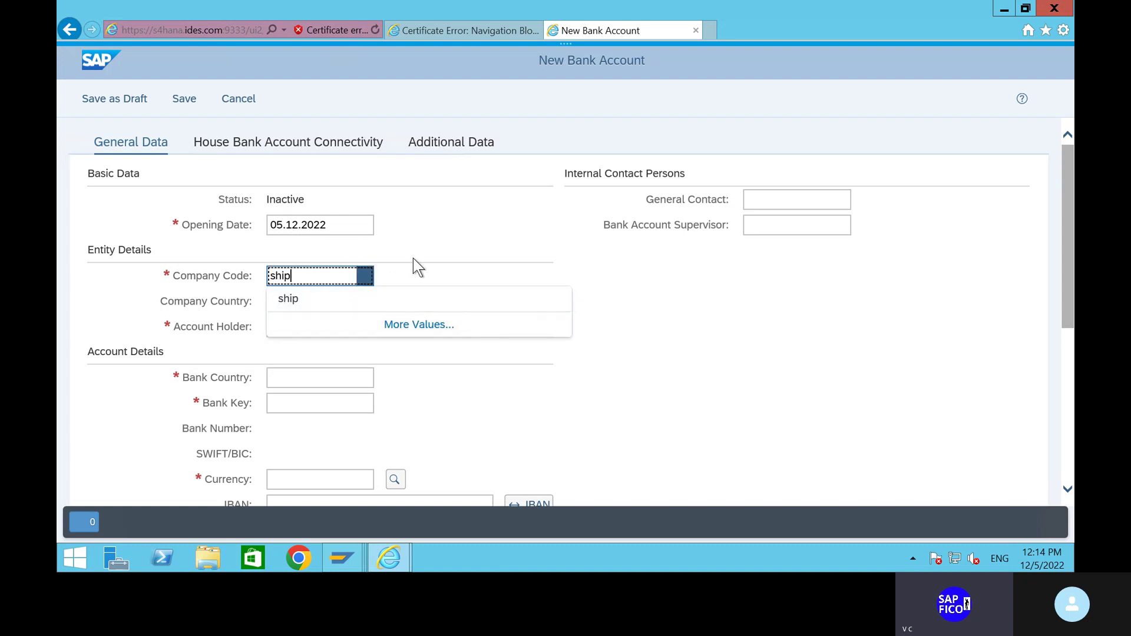
{"action": "left_click", "coordinate": [413, 258]}
Enter the account holder, choose bank country IN, and start the bank key with hdfc.
{"action": "left_click", "coordinate": [321, 324]}
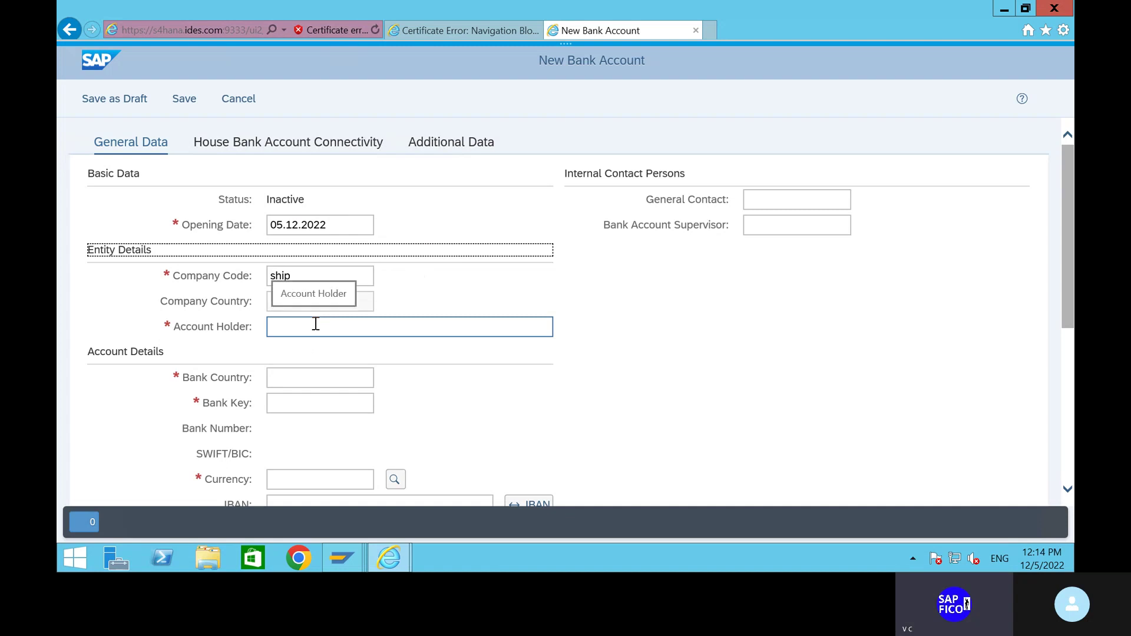
{"action": "left_click", "coordinate": [320, 320]}
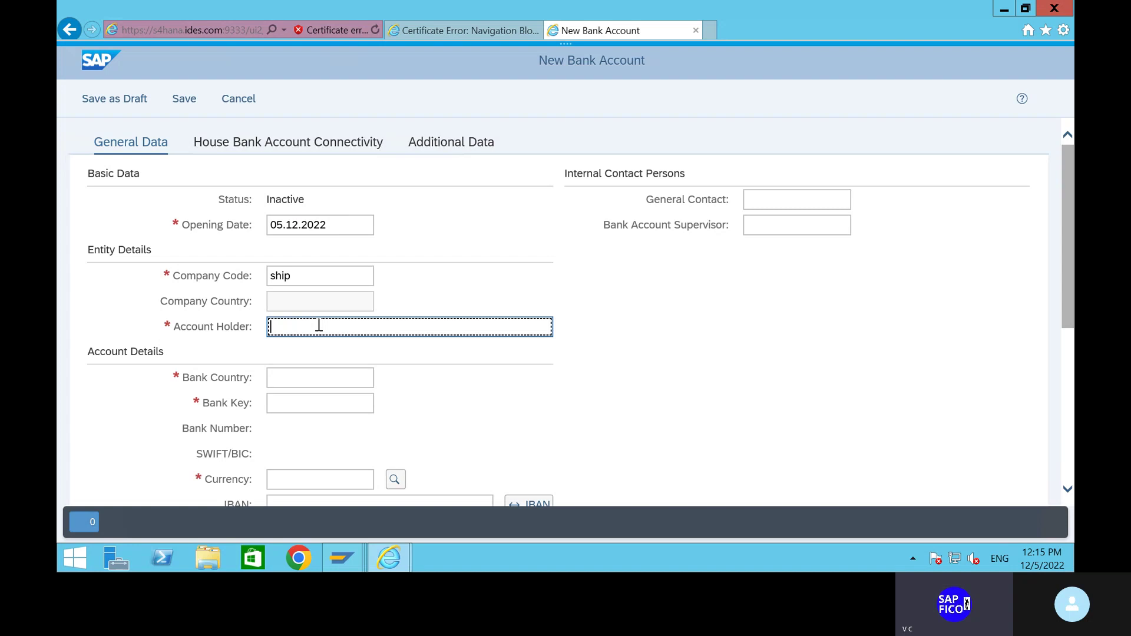
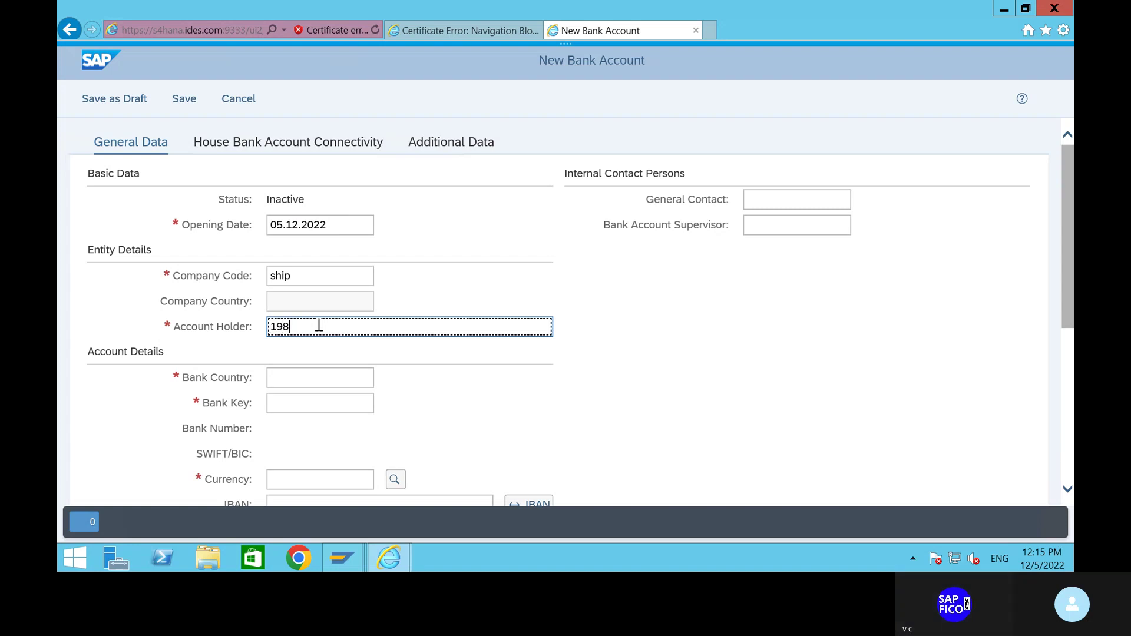
{"action": "left_click", "coordinate": [323, 377]}
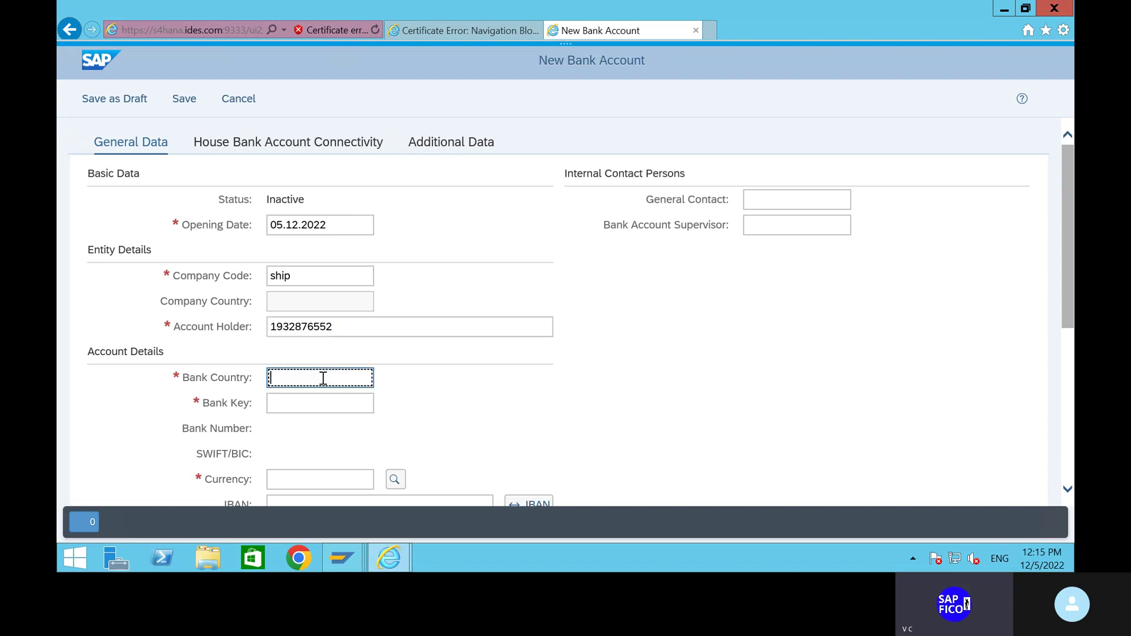
{"action": "type", "text": "in"}
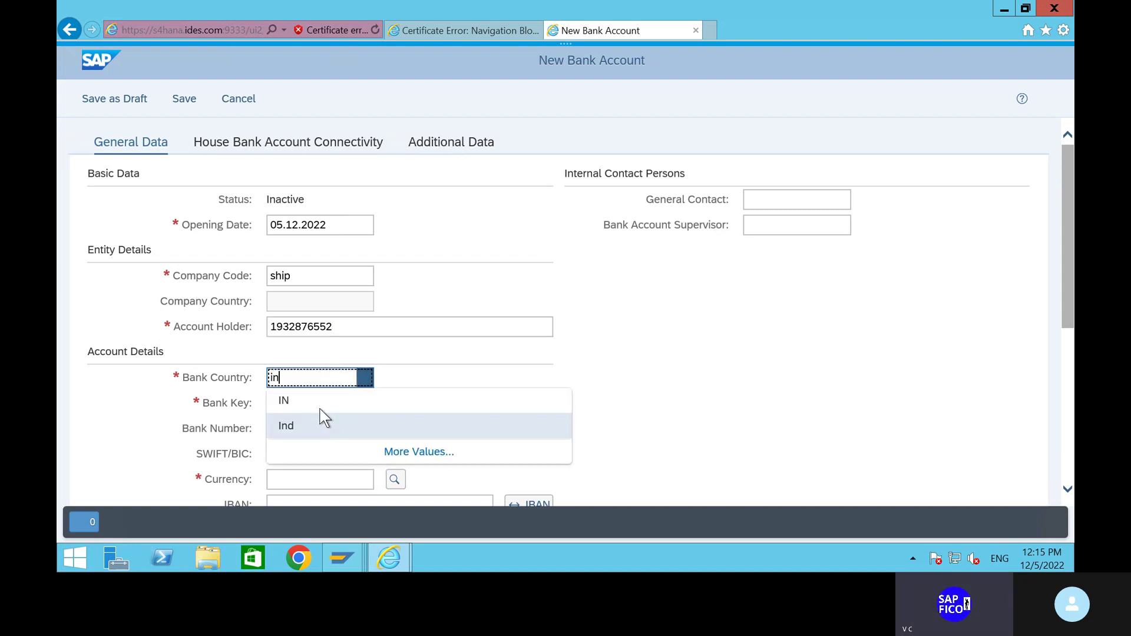
{"action": "left_click", "coordinate": [317, 405]}
{"action": "left_click", "coordinate": [312, 404]}
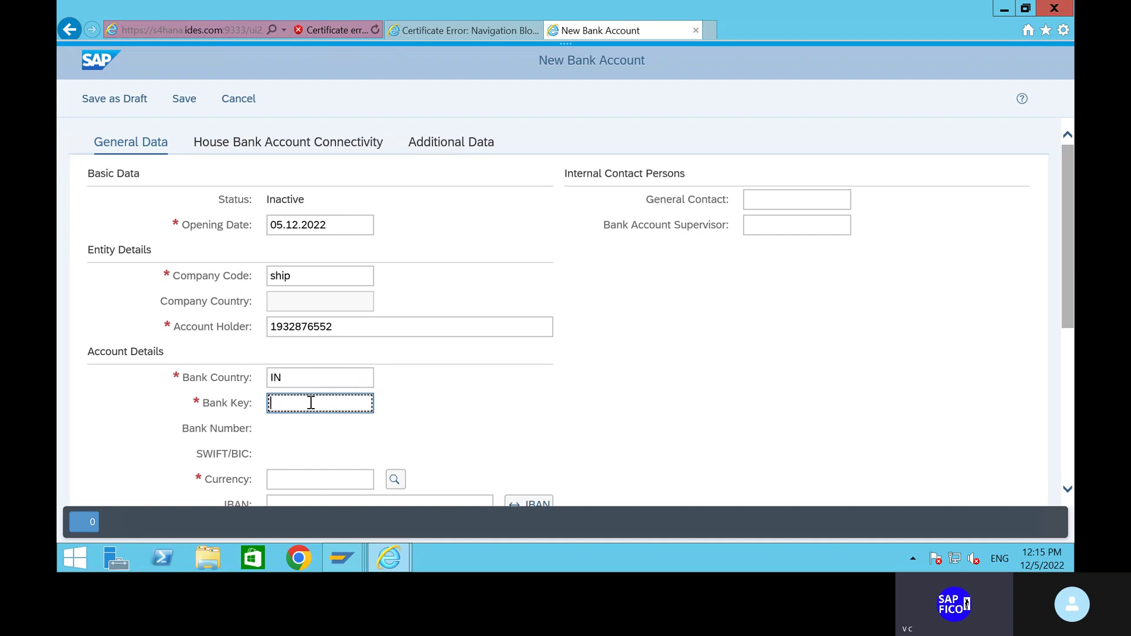
{"action": "type", "text": "hdfc"}
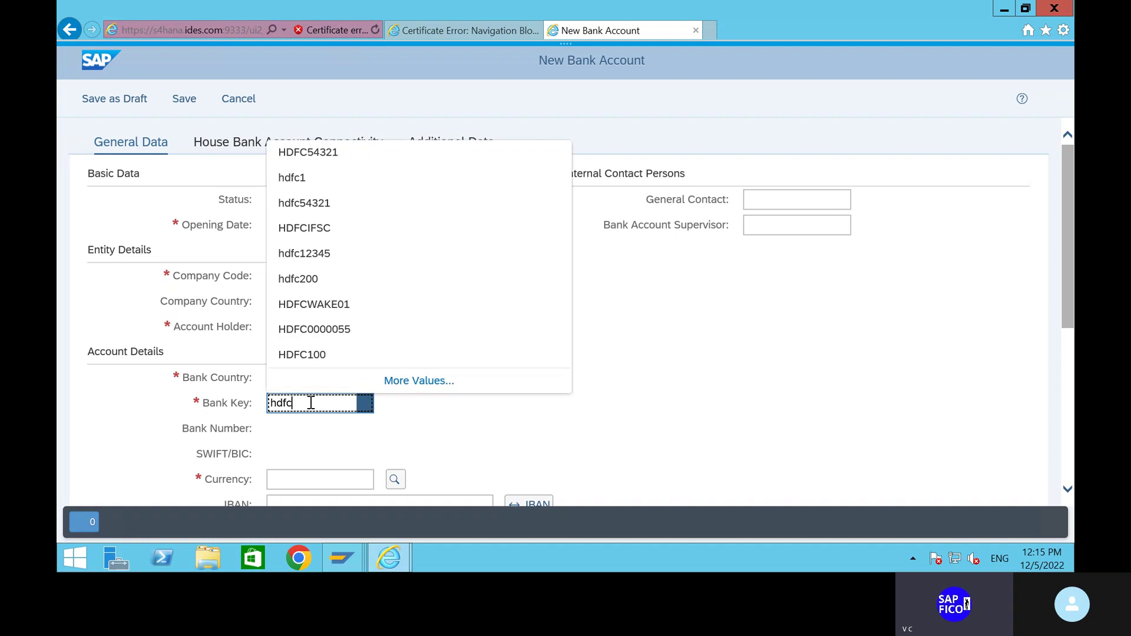
Confirm bank key hdfc54321 to fill the bank details and set currency INR.
{"action": "left_click", "coordinate": [327, 205]}
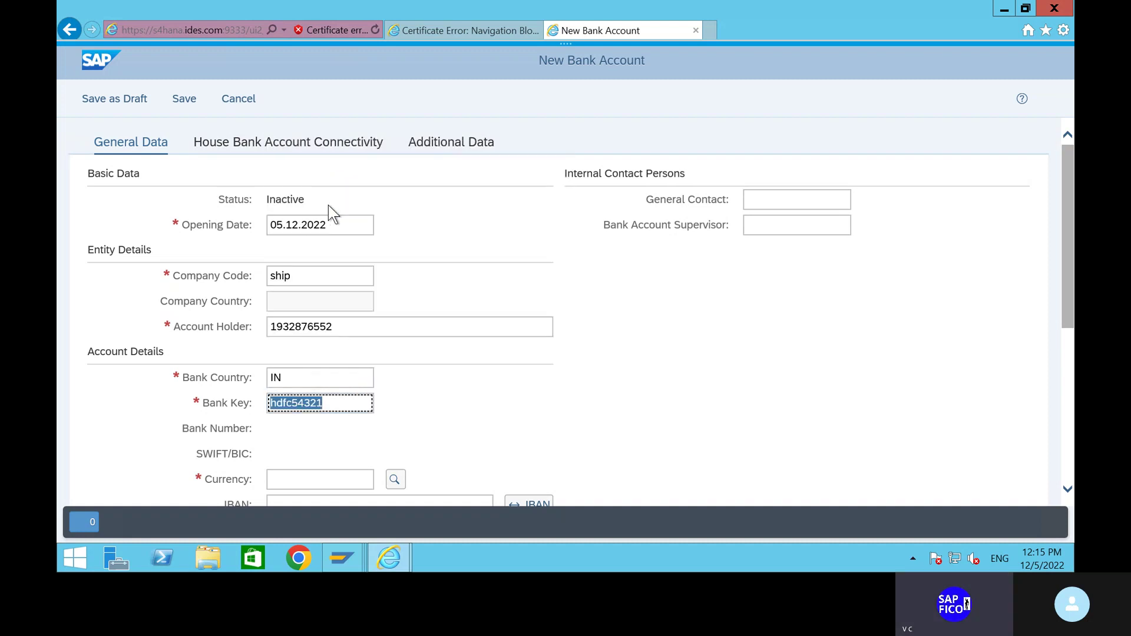
{"action": "scroll", "coordinate": [456, 438], "scroll_direction": "down", "scroll_amount": 4}
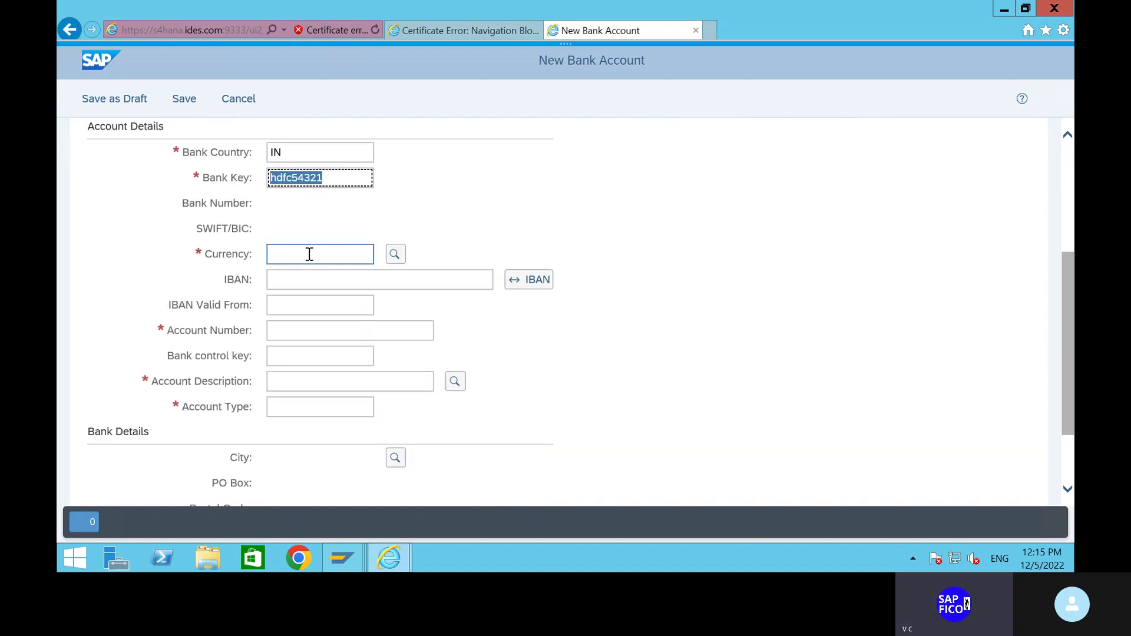
{"action": "key", "text": "Return"}
{"action": "scroll", "coordinate": [320, 231], "scroll_direction": "up", "scroll_amount": 4}
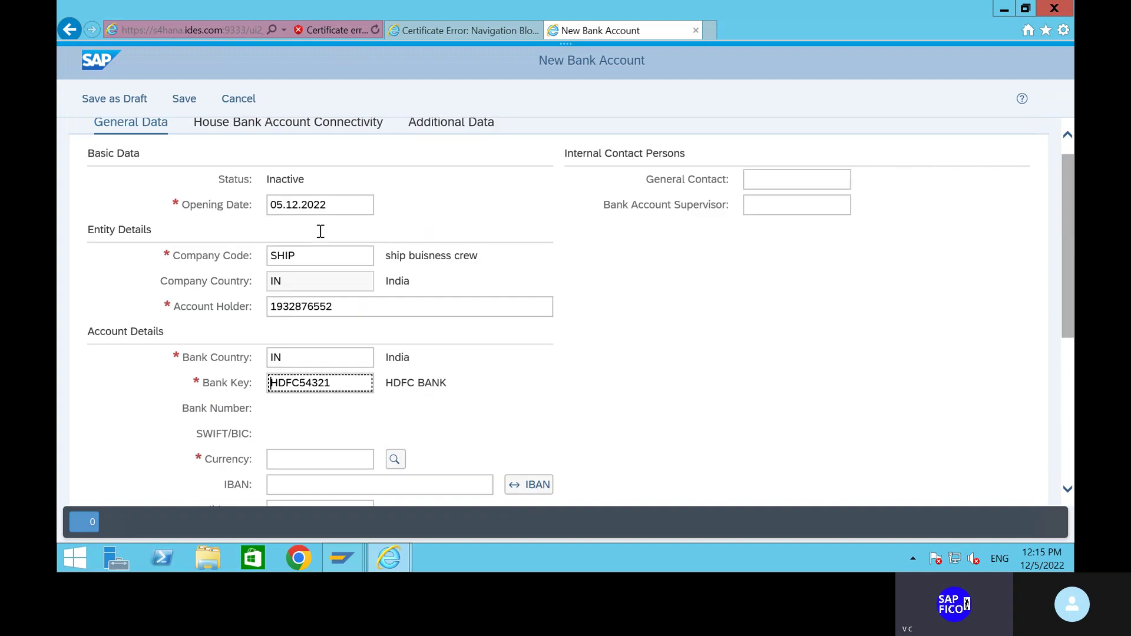
{"action": "scroll", "coordinate": [480, 364], "scroll_direction": "down", "scroll_amount": 4}
{"action": "scroll", "coordinate": [358, 260], "scroll_direction": "down", "scroll_amount": 2}
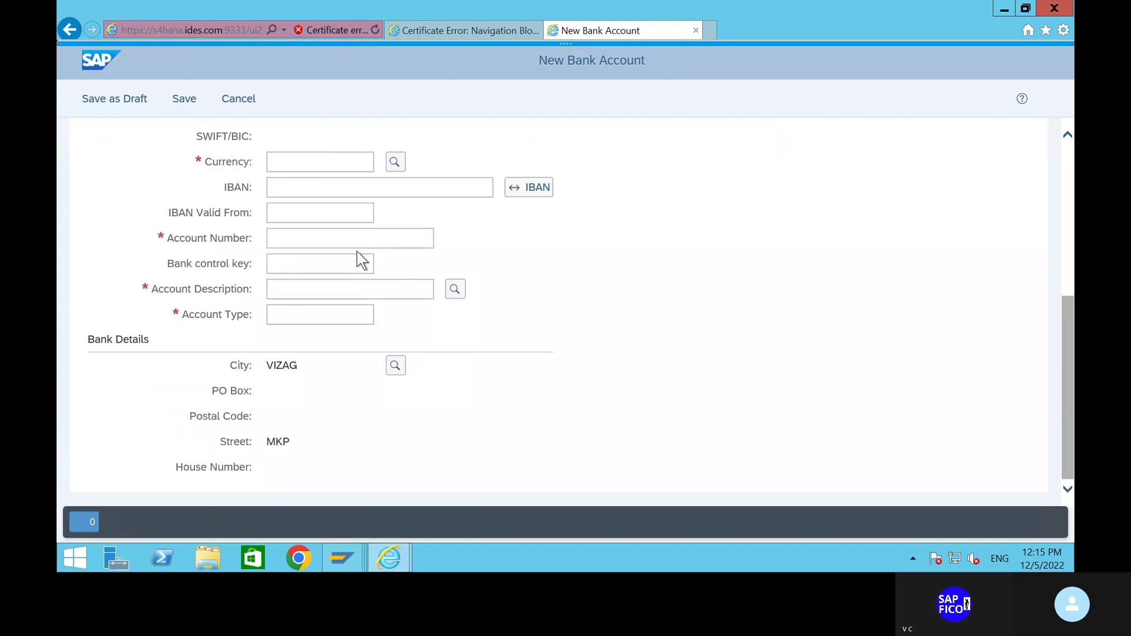
{"action": "scroll", "coordinate": [359, 260], "scroll_direction": "up", "scroll_amount": 2}
{"action": "left_click", "coordinate": [308, 273]}
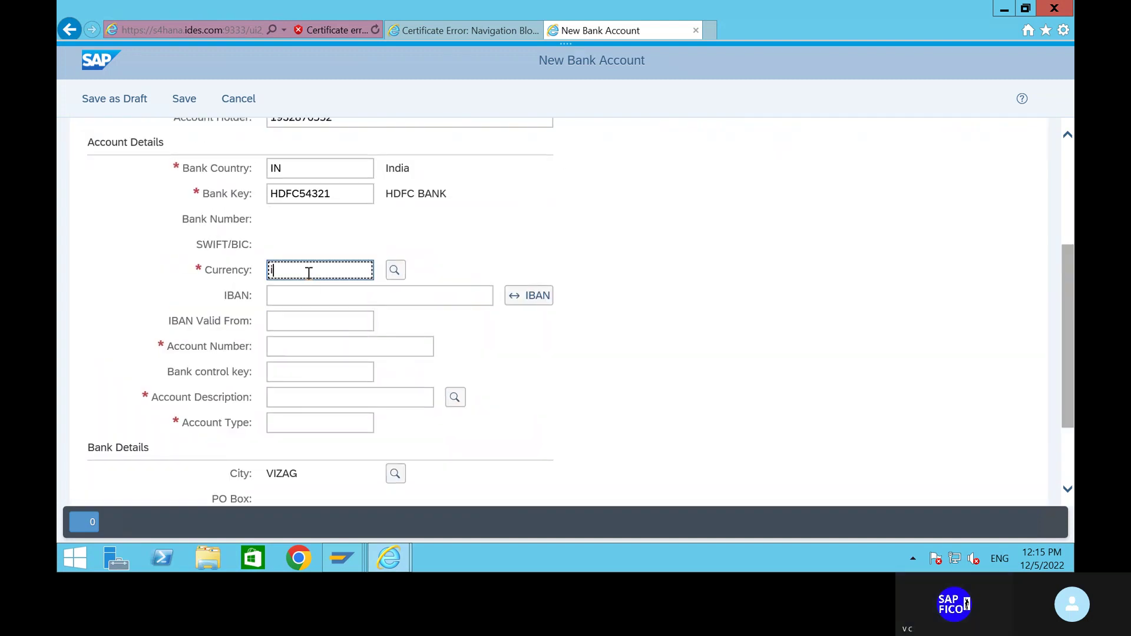
{"action": "type", "text": "in"}
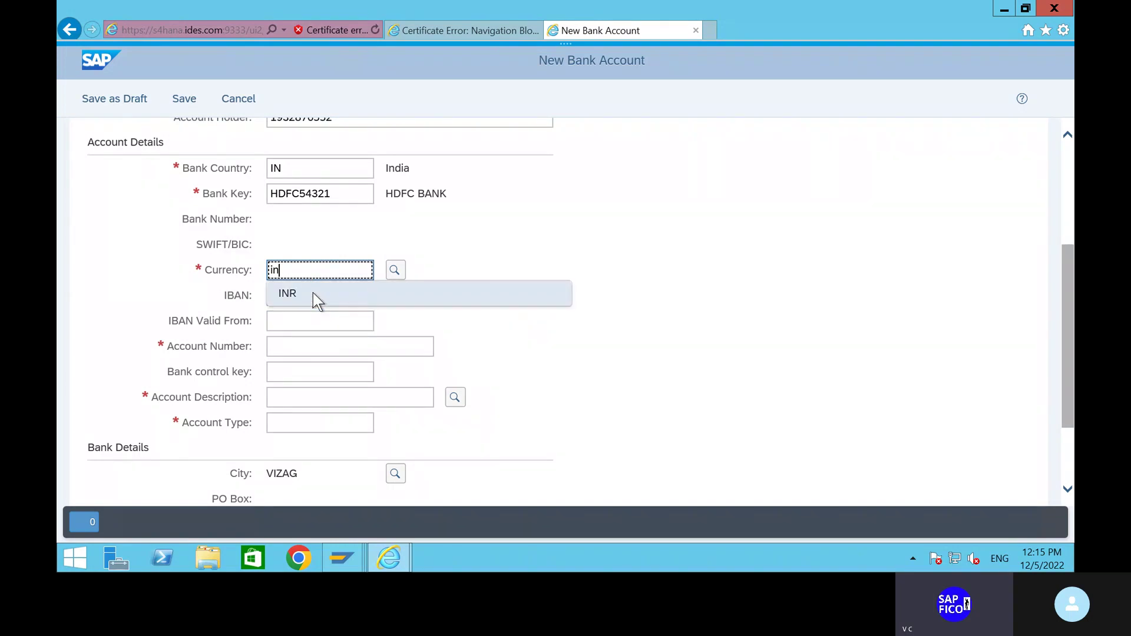
{"action": "left_click", "coordinate": [312, 292]}
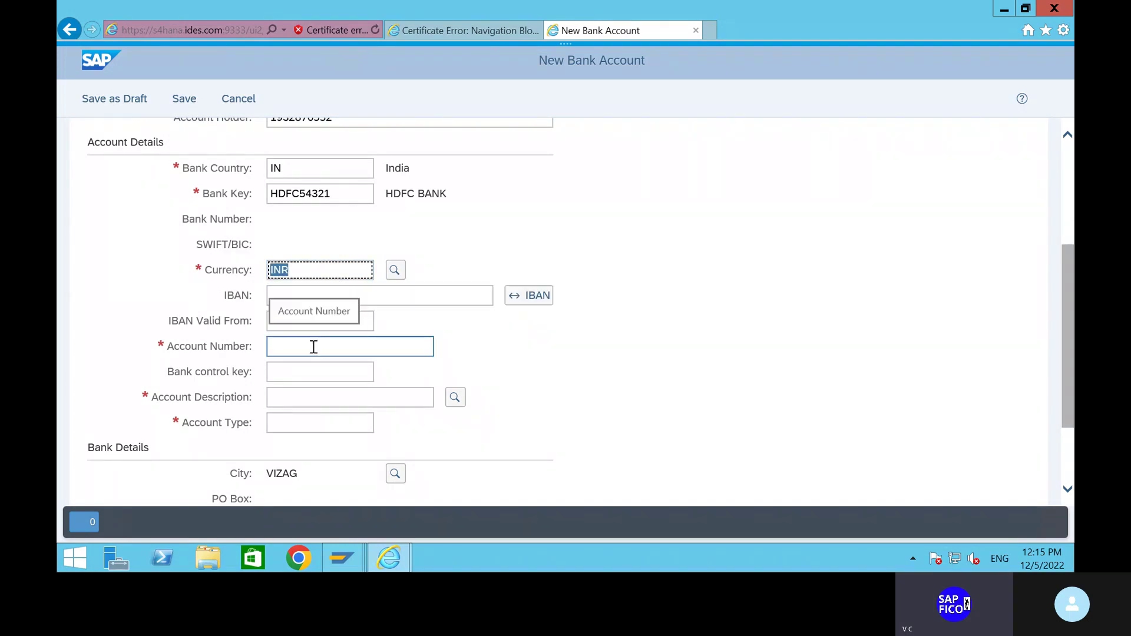
Paste the bank account number and replace the account holder with the holder's name.
{"action": "left_click", "coordinate": [314, 347]}
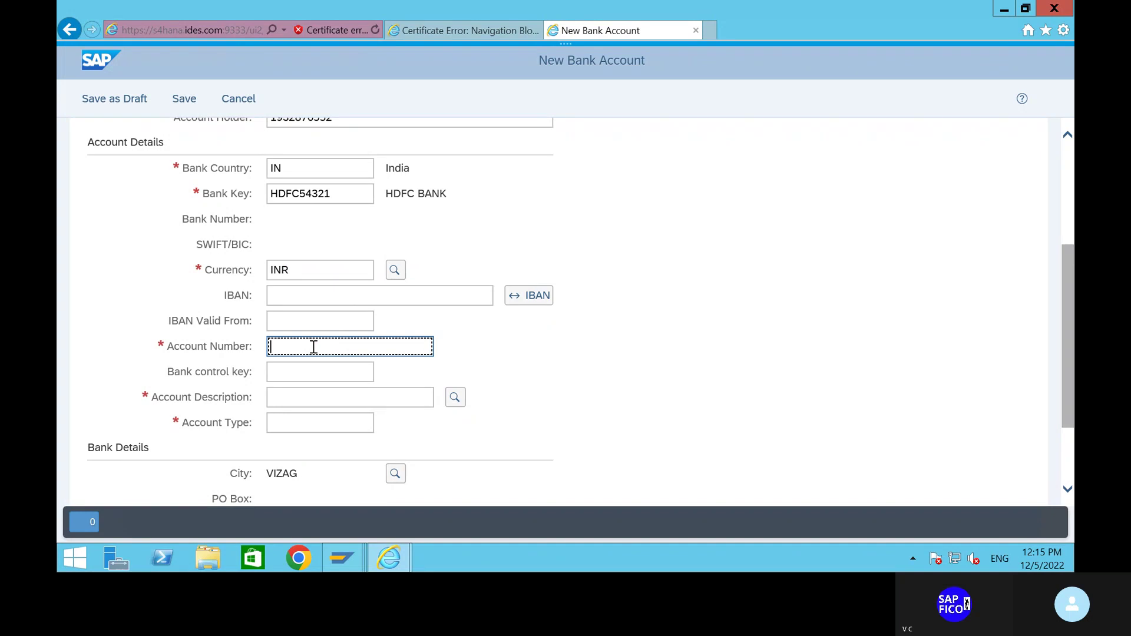
{"action": "scroll", "coordinate": [314, 347], "scroll_direction": "up", "scroll_amount": 4}
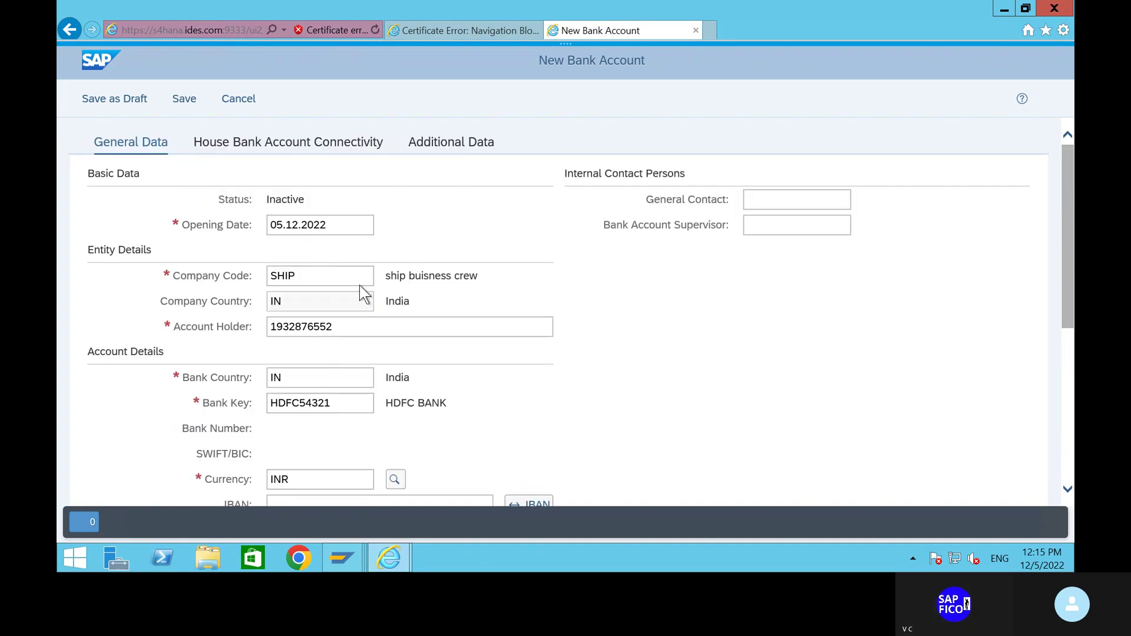
{"action": "left_click", "coordinate": [332, 328]}
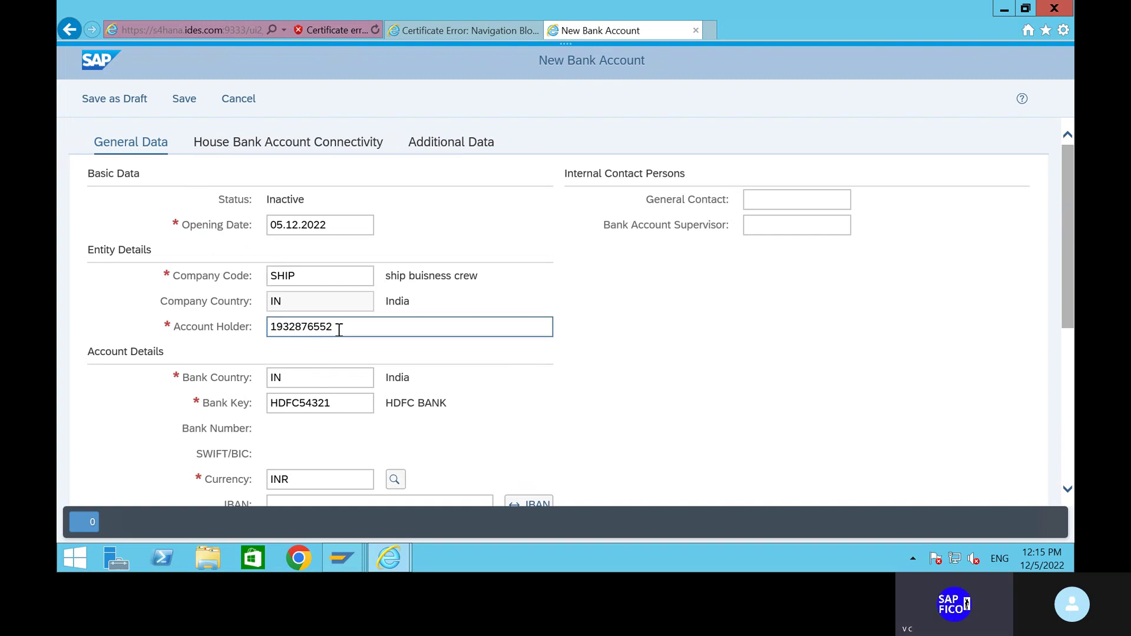
{"action": "scroll", "coordinate": [339, 330], "scroll_direction": "down", "scroll_amount": 1}
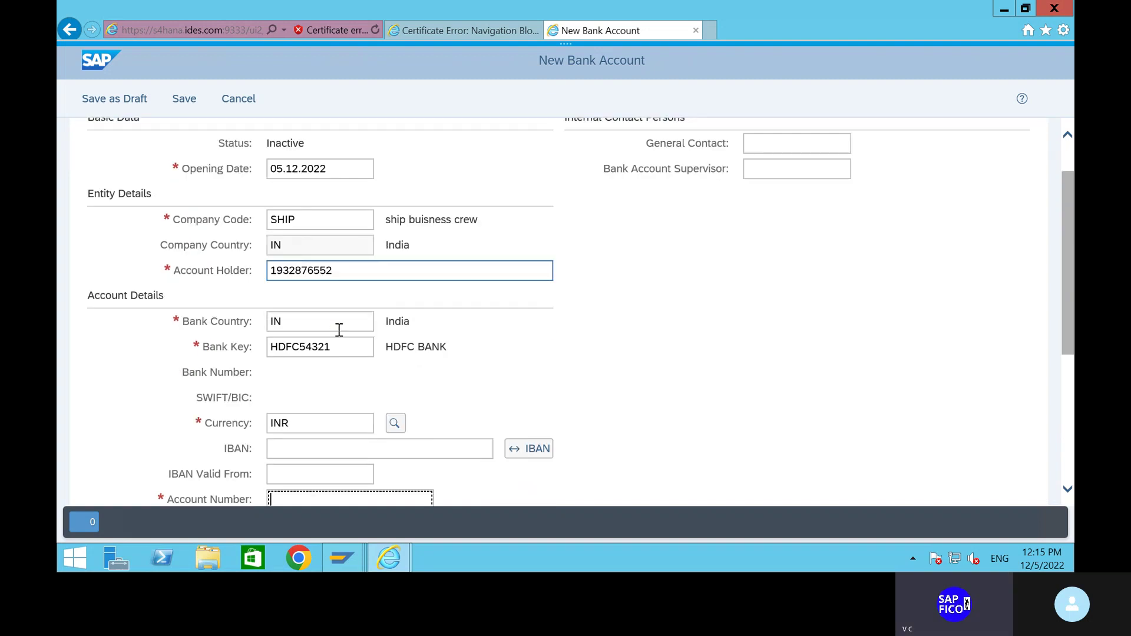
{"action": "left_click", "coordinate": [346, 271]}
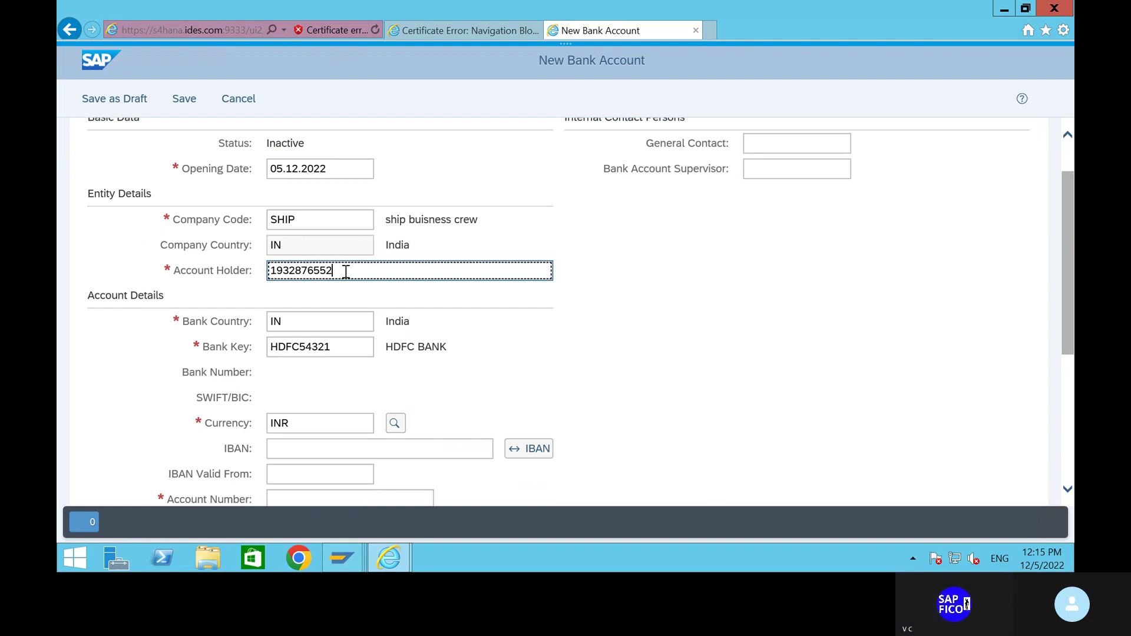
{"action": "left_click_drag", "start_coordinate": [346, 271], "coordinate": [262, 273]}
{"action": "left_click", "coordinate": [342, 269]}
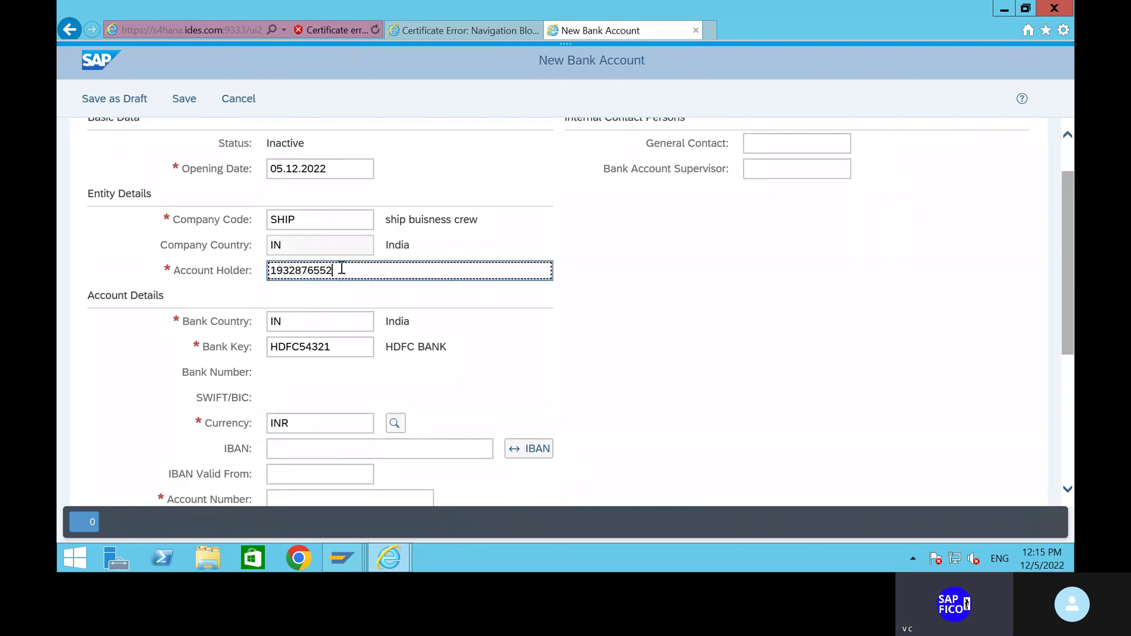
{"action": "left_click_drag", "start_coordinate": [341, 268], "coordinate": [245, 270]}
{"action": "key", "text": "ctrl+c"}
{"action": "left_click", "coordinate": [239, 291]}
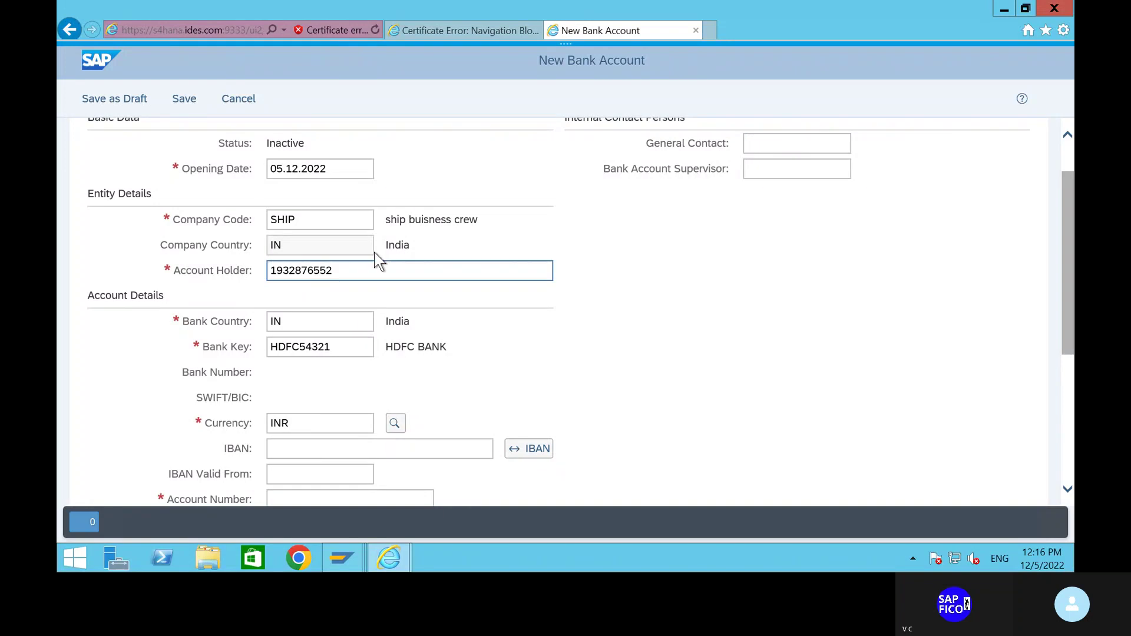
{"action": "left_click", "coordinate": [351, 267]}
{"action": "scroll", "coordinate": [451, 362], "scroll_direction": "down", "scroll_amount": 5}
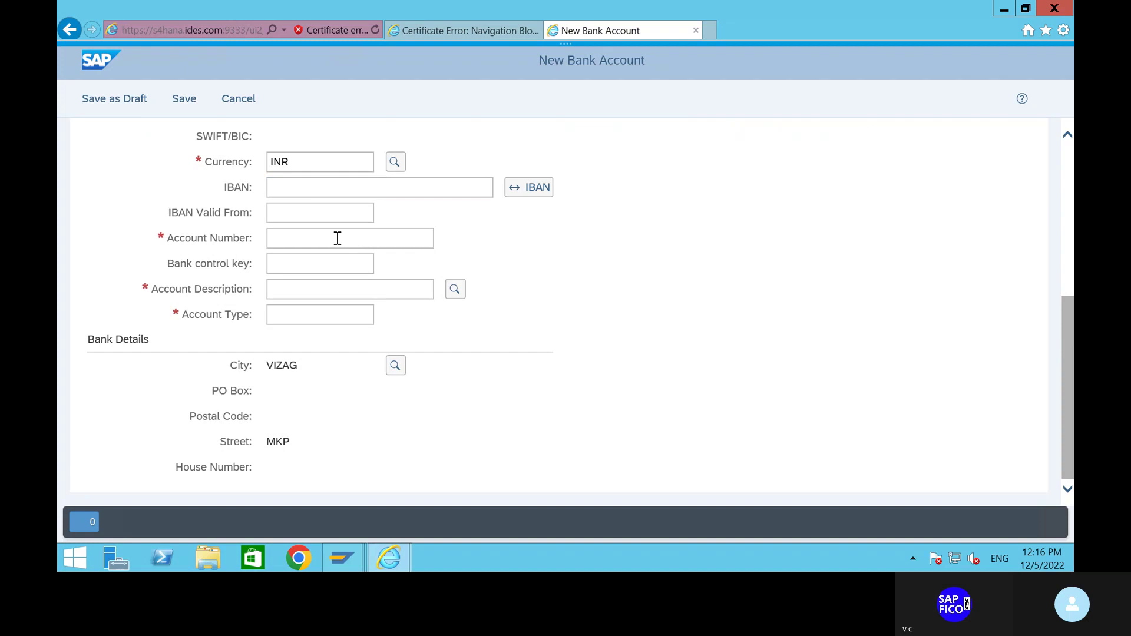
{"action": "scroll", "coordinate": [339, 241], "scroll_direction": "up", "scroll_amount": 3}
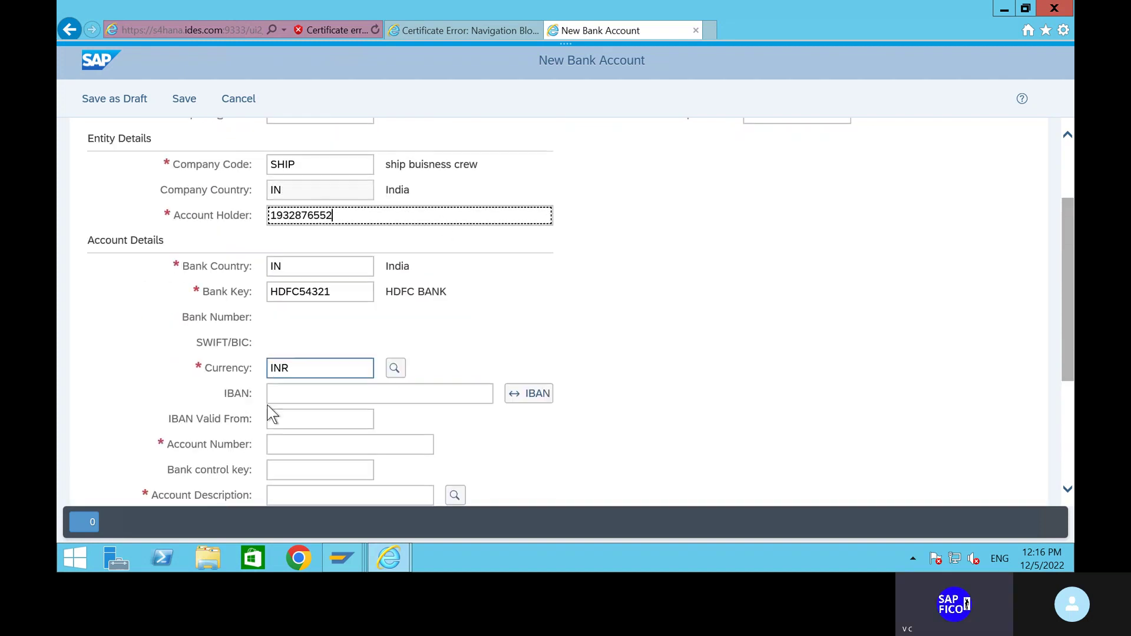
{"action": "left_click", "coordinate": [296, 437]}
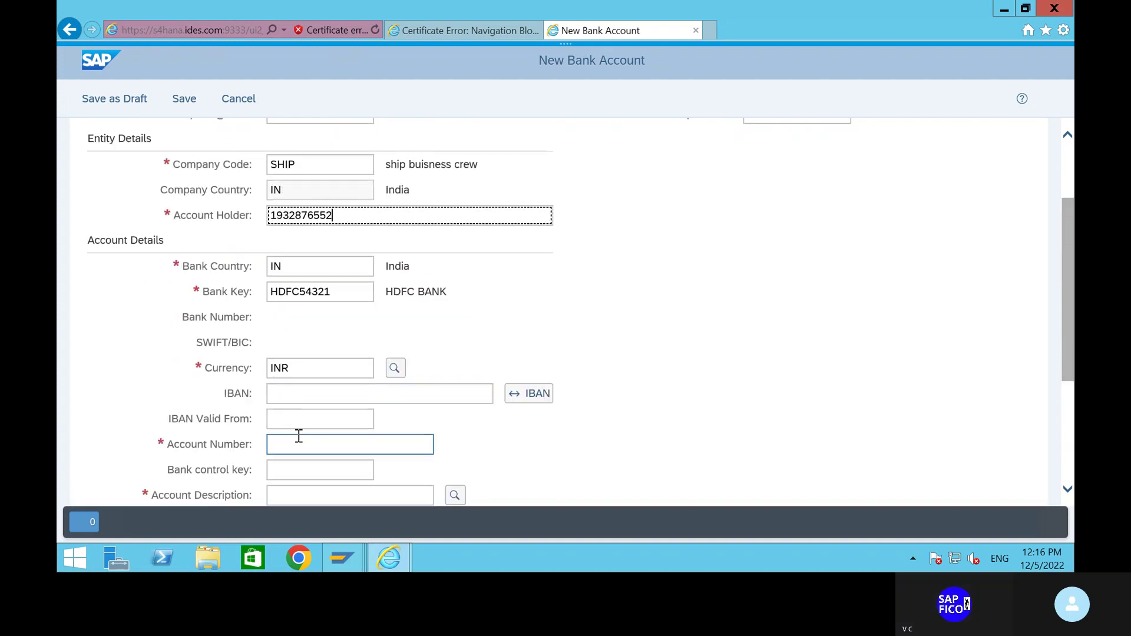
{"action": "key", "text": "ctrl+v"}
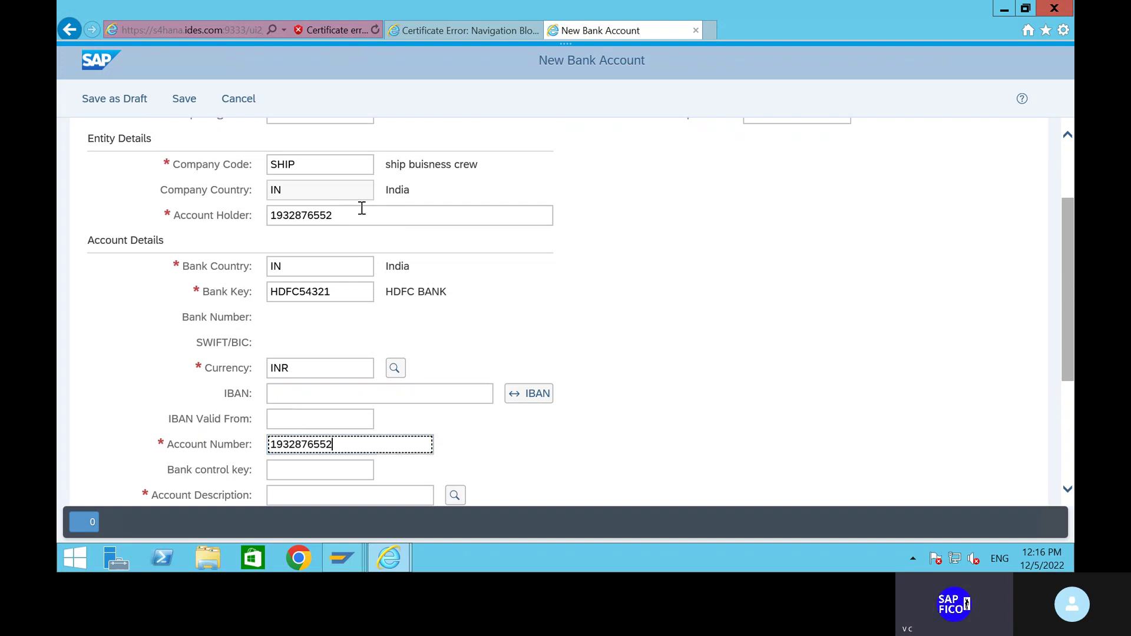
{"action": "left_click", "coordinate": [360, 218]}
{"action": "key", "text": "BackSpace"}
{"action": "key", "text": "BackSpace"}
{"action": "key", "text": "BackSpace"}
{"action": "key", "text": "BackSpace"}
{"action": "key", "text": "BackSpace"}
{"action": "key", "text": "BackSpace"}
{"action": "key", "text": "BackSpace"}
{"action": "key", "text": "BackSpace"}
{"action": "key", "text": "BackSpace"}
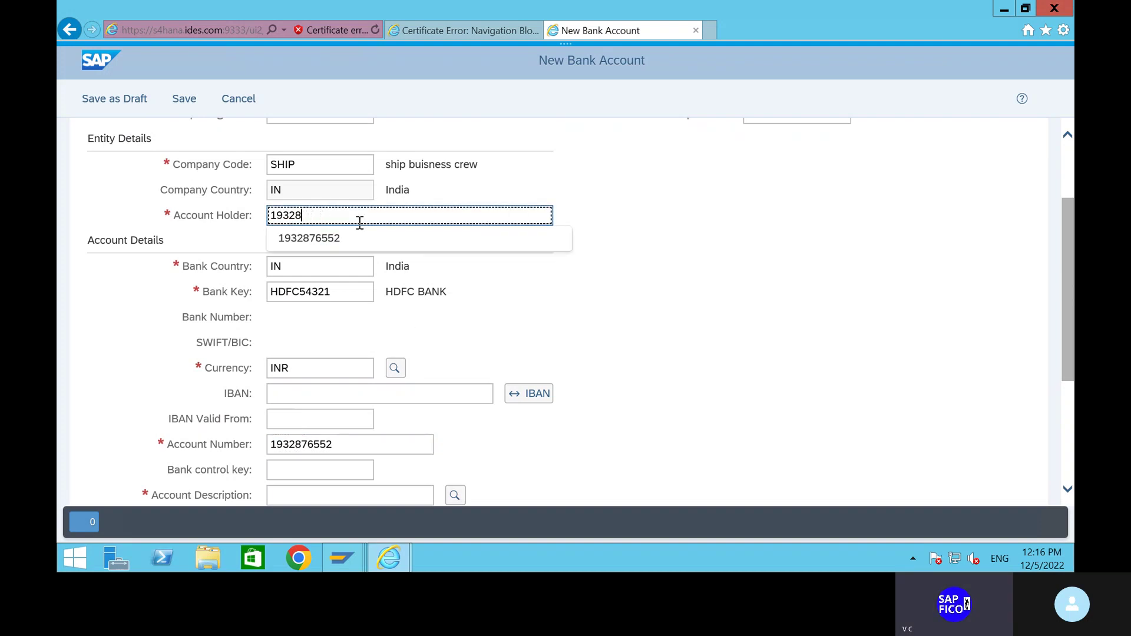
{"action": "type", "text": "pavan"}
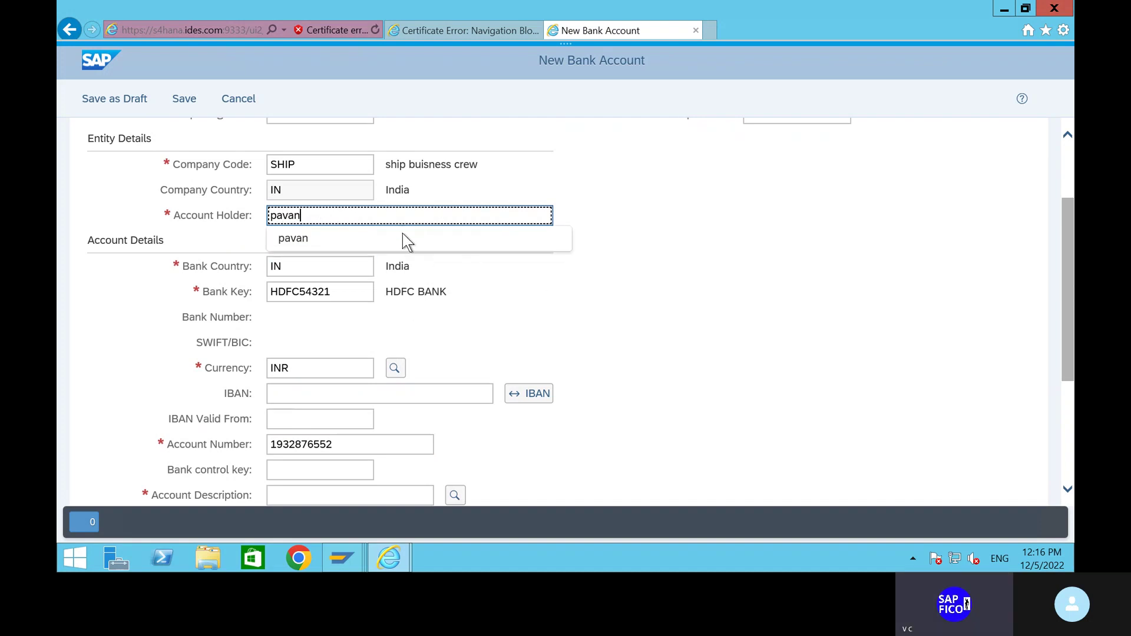
{"action": "key", "text": "Return"}
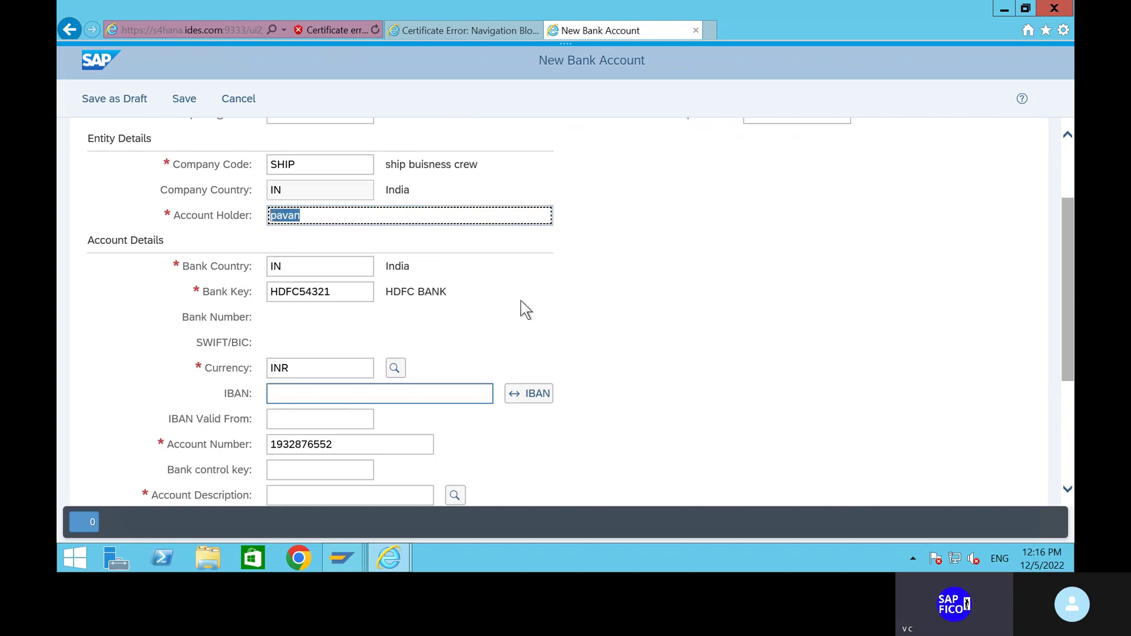
Set description Current Account and account type 01, then save the bank account.
{"action": "scroll", "coordinate": [521, 301], "scroll_direction": "down", "scroll_amount": 4}
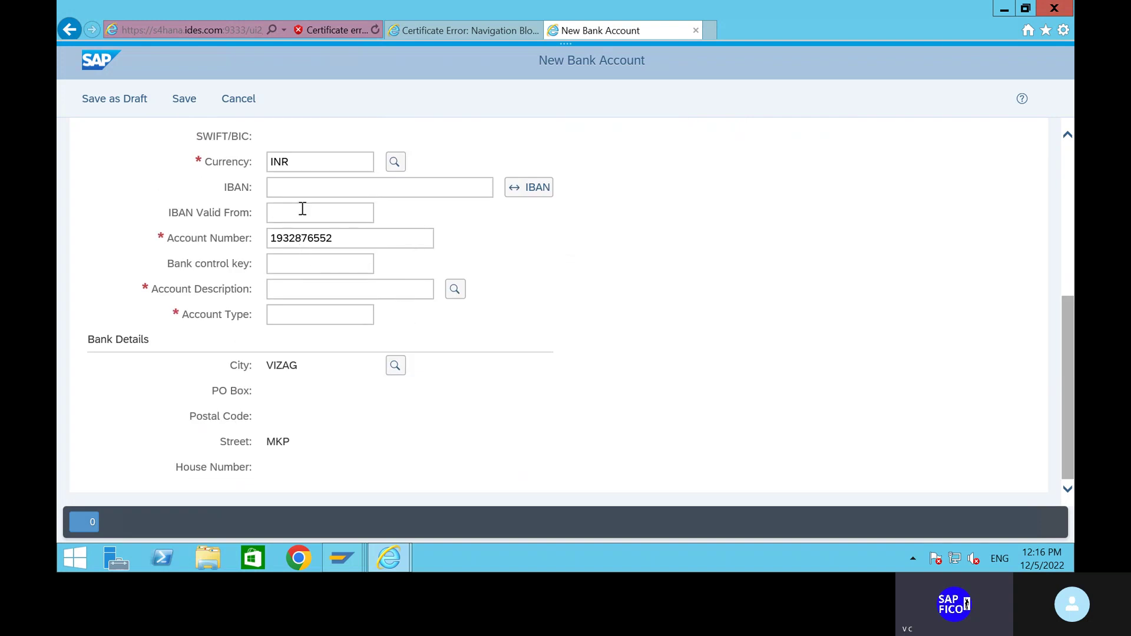
{"action": "left_click", "coordinate": [309, 318]}
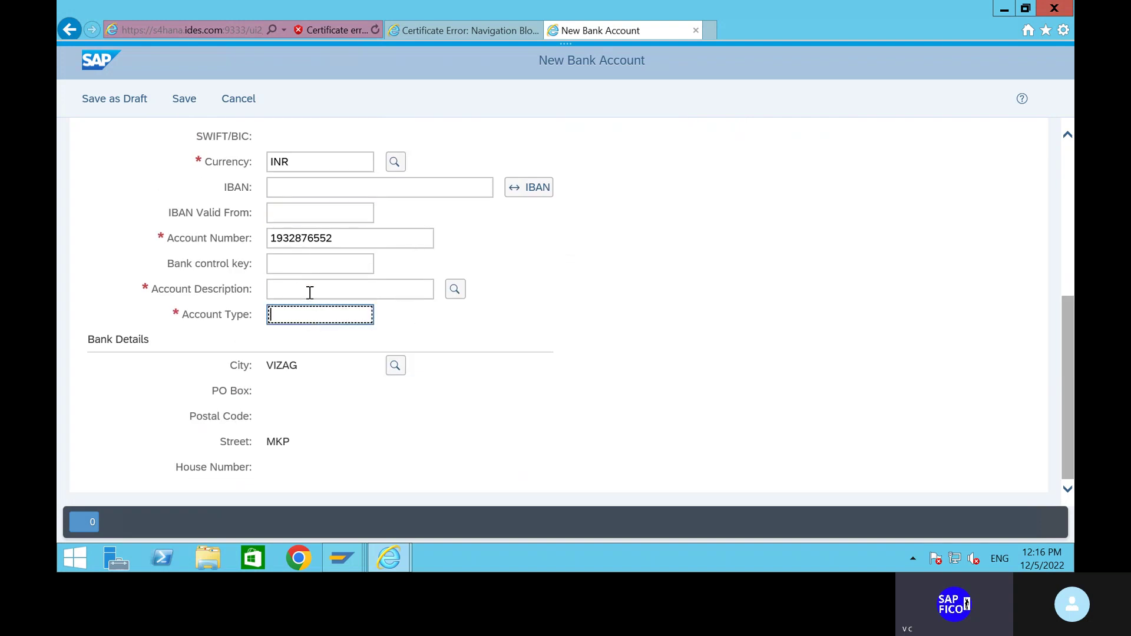
{"action": "left_click", "coordinate": [309, 290]}
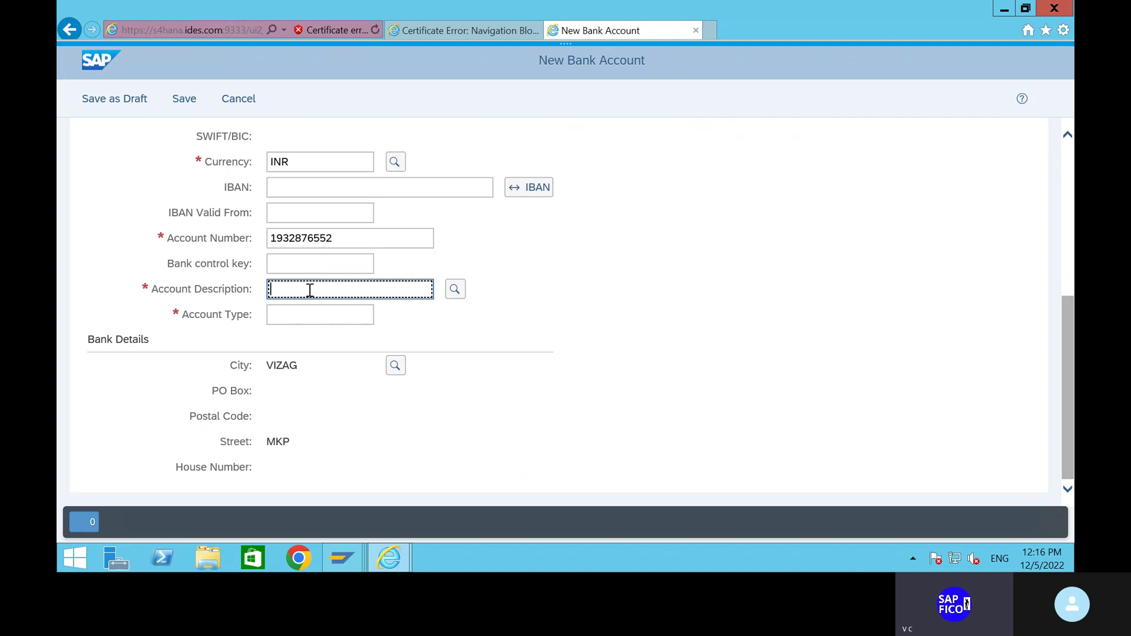
{"action": "type", "text": "curren"}
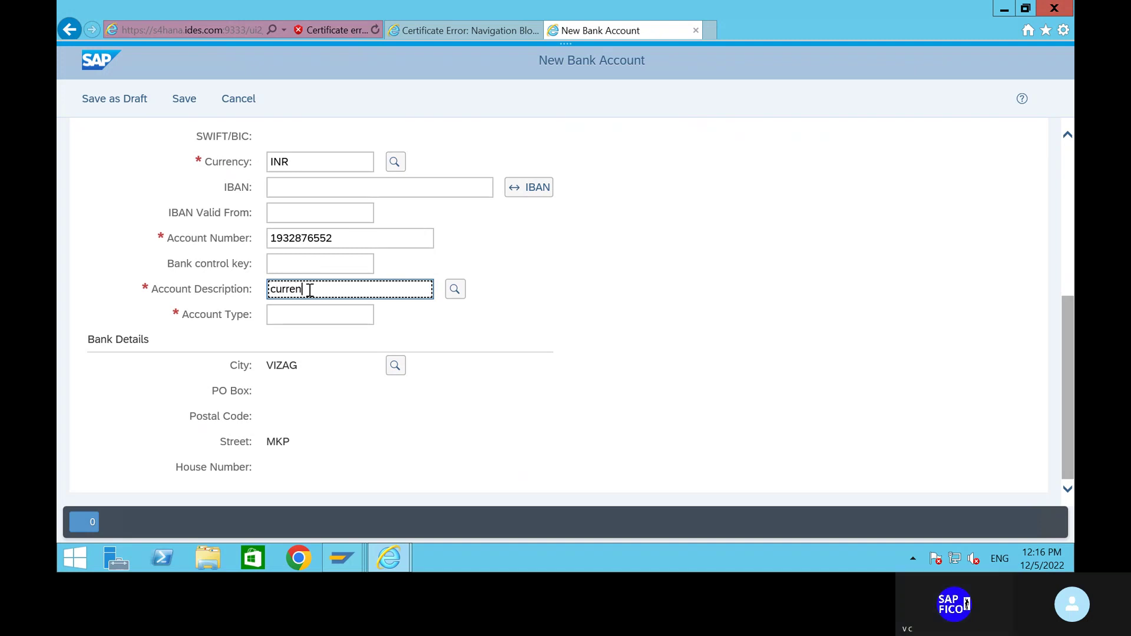
{"action": "type", "text": "t account"}
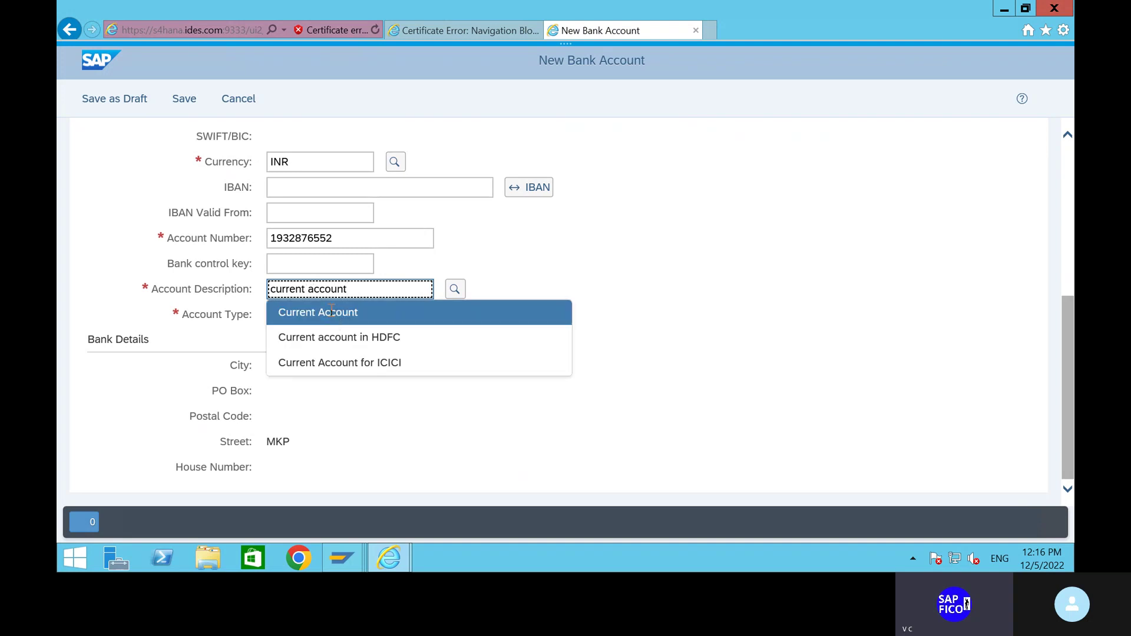
{"action": "left_click", "coordinate": [328, 312]}
{"action": "left_click", "coordinate": [325, 315]}
{"action": "type", "text": "01"}
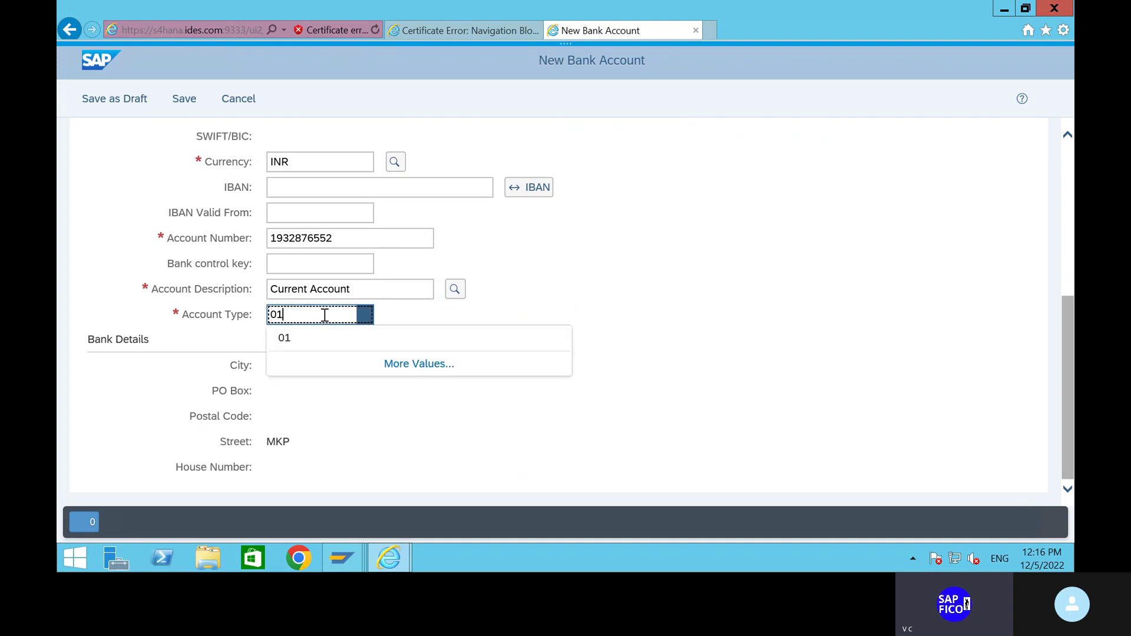
{"action": "left_click", "coordinate": [324, 341]}
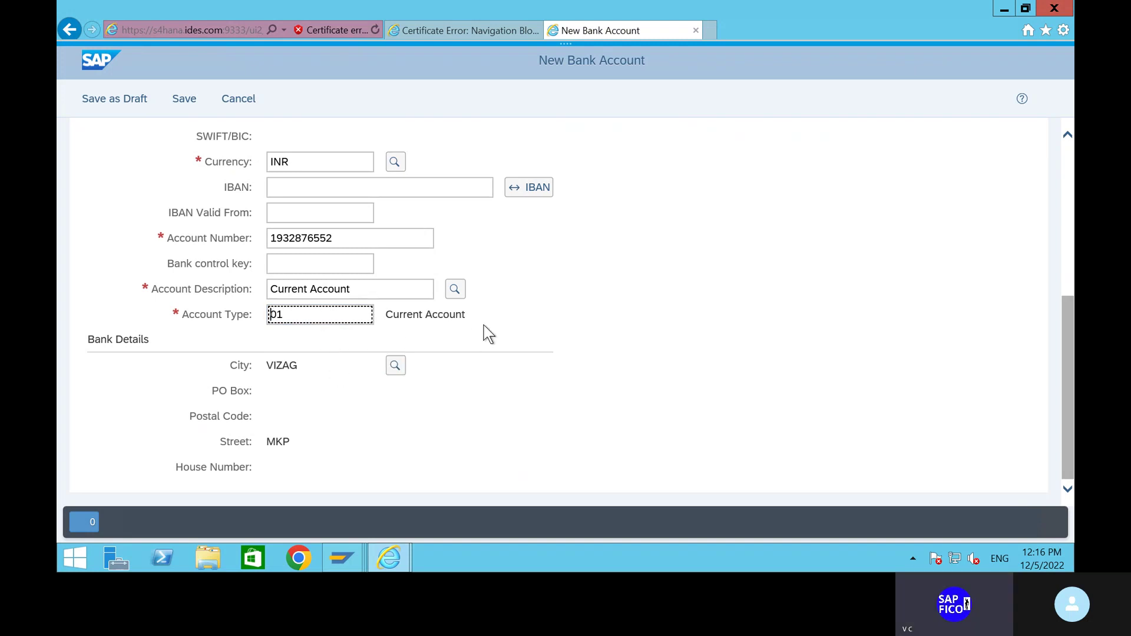
{"action": "scroll", "coordinate": [462, 328], "scroll_direction": "up", "scroll_amount": 5}
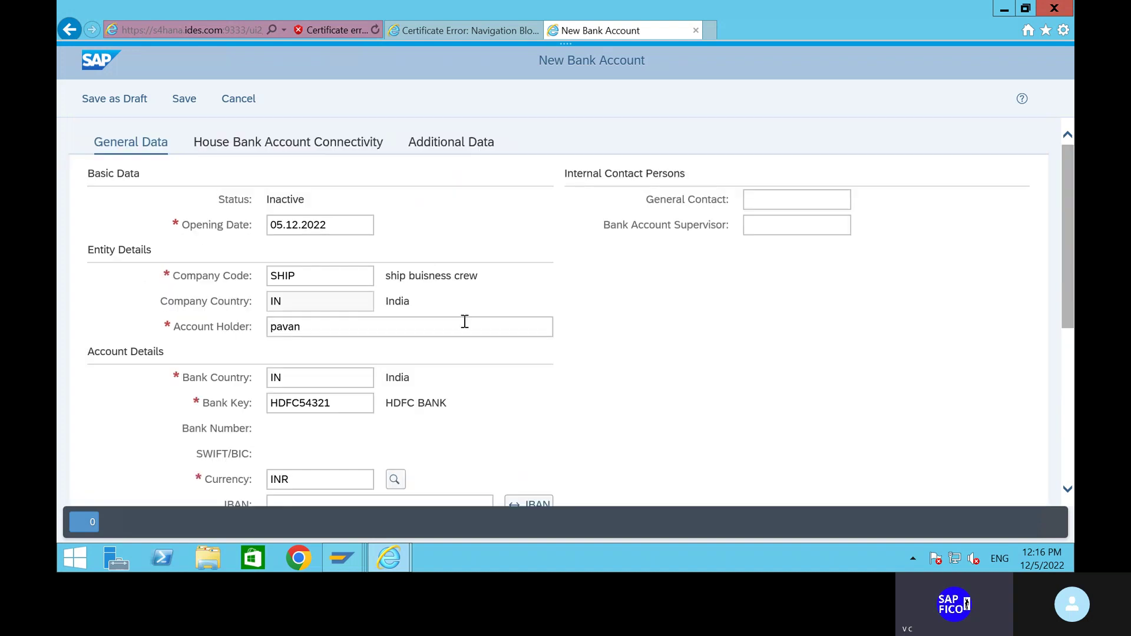
{"action": "left_click", "coordinate": [183, 100]}
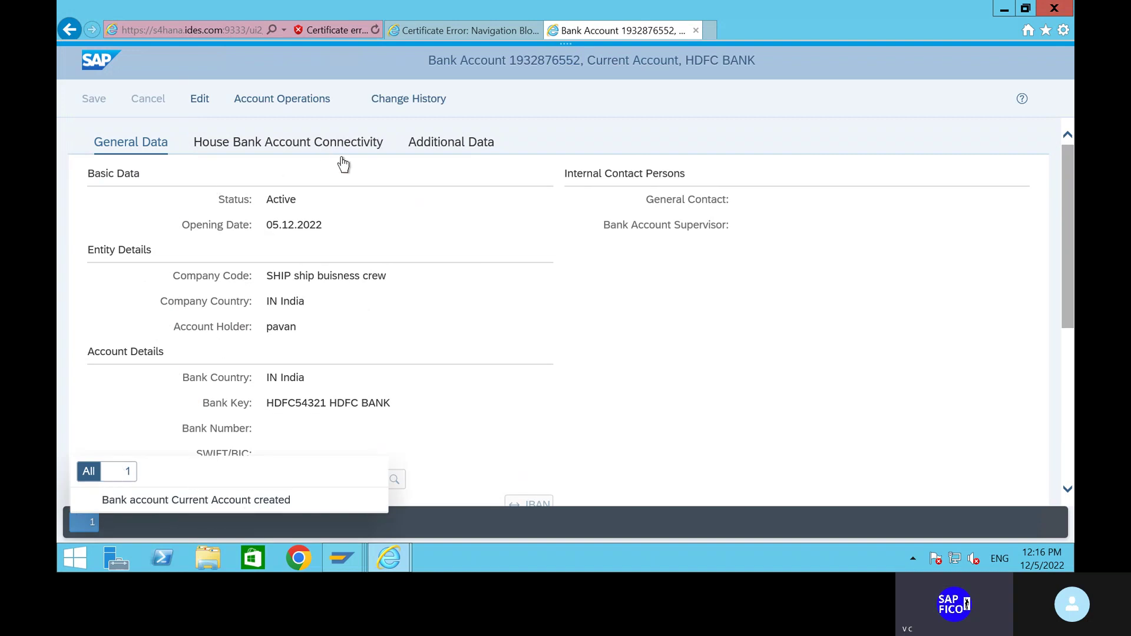
Edit the saved account and add a house bank connection with house bank account HDFC1.
{"action": "left_click", "coordinate": [312, 146]}
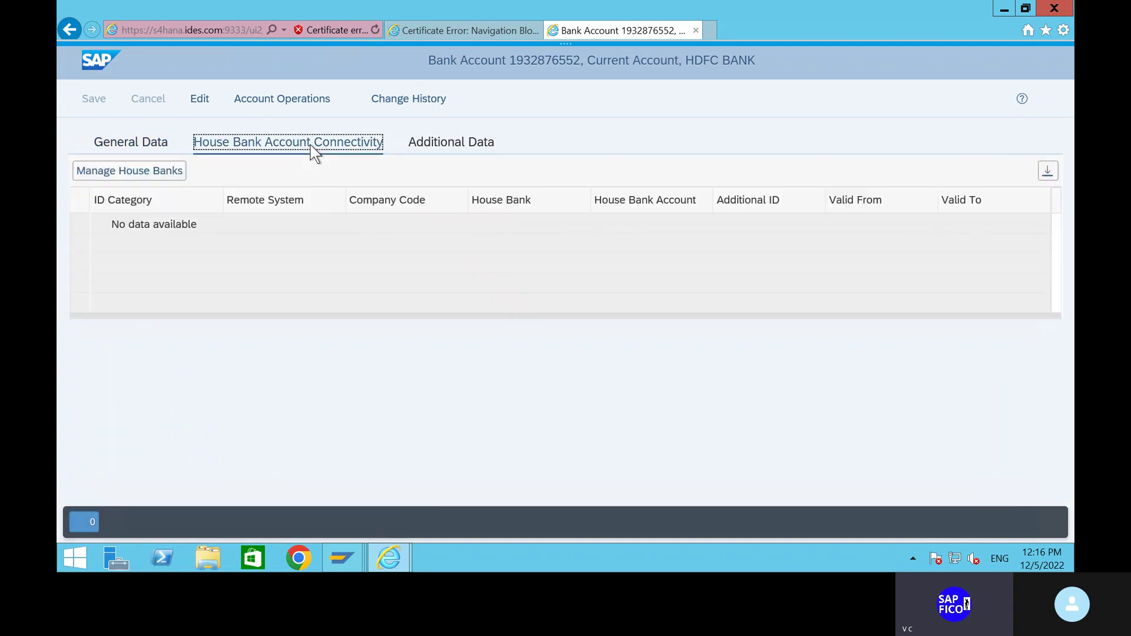
{"action": "left_click", "coordinate": [197, 100]}
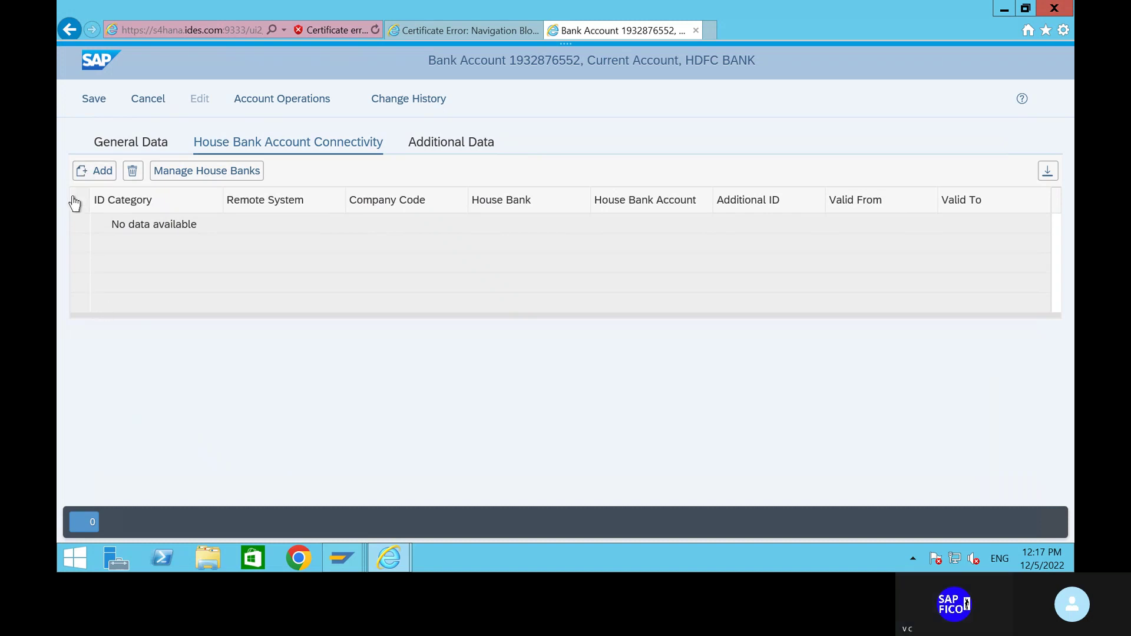
{"action": "left_click", "coordinate": [101, 171]}
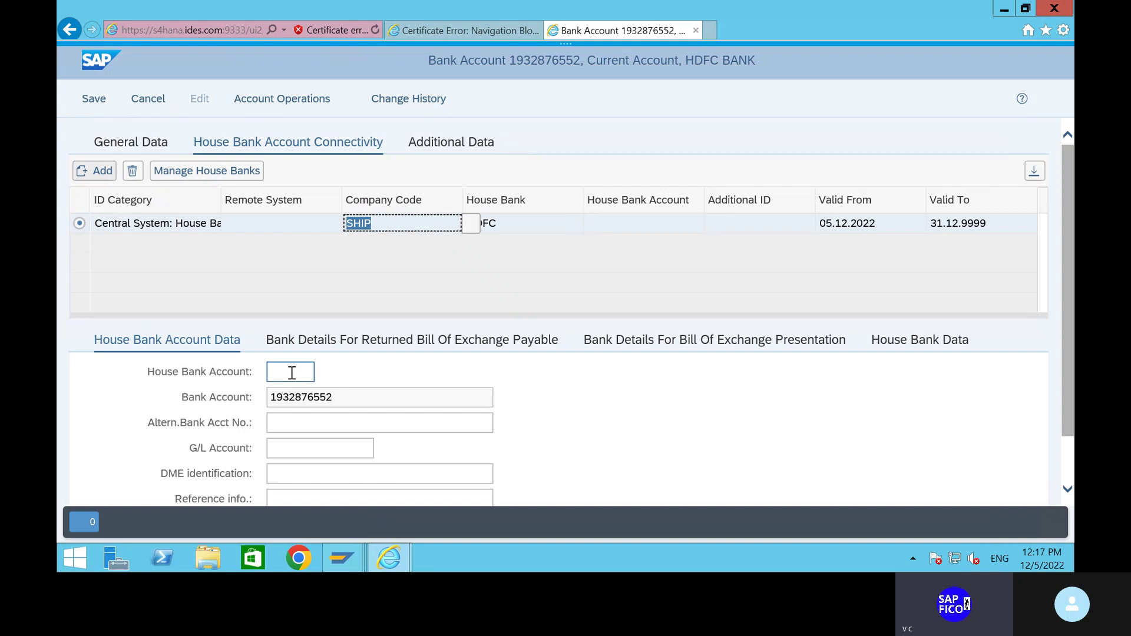
{"action": "left_click", "coordinate": [292, 372]}
{"action": "type", "text": "hdfc"}
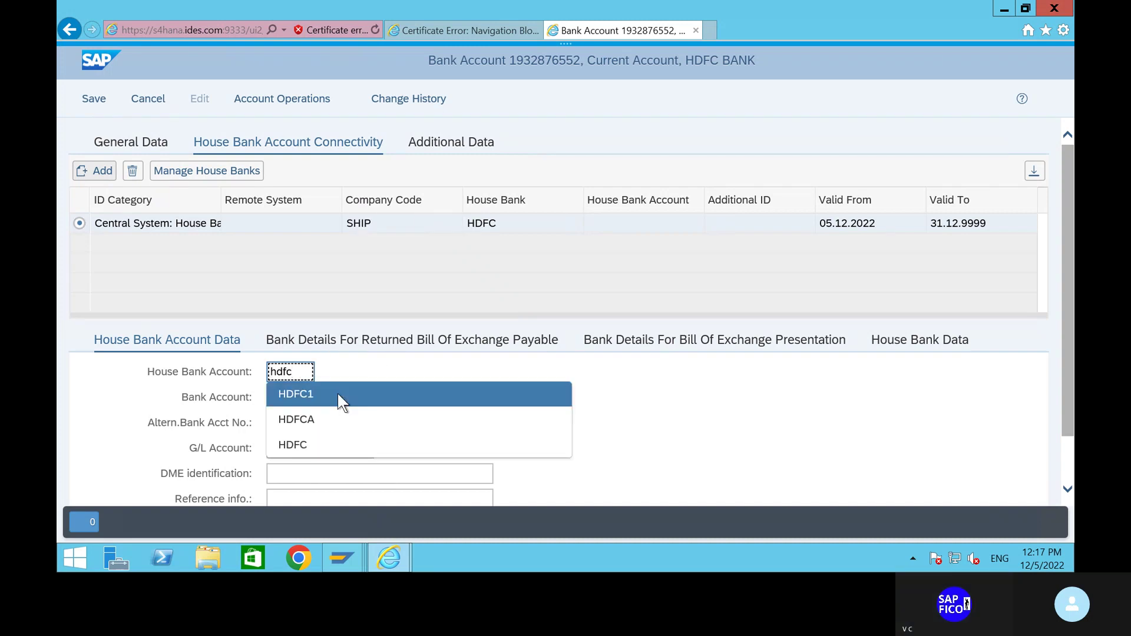
{"action": "left_click", "coordinate": [338, 393]}
{"action": "scroll", "coordinate": [434, 373], "scroll_direction": "down", "scroll_amount": 1}
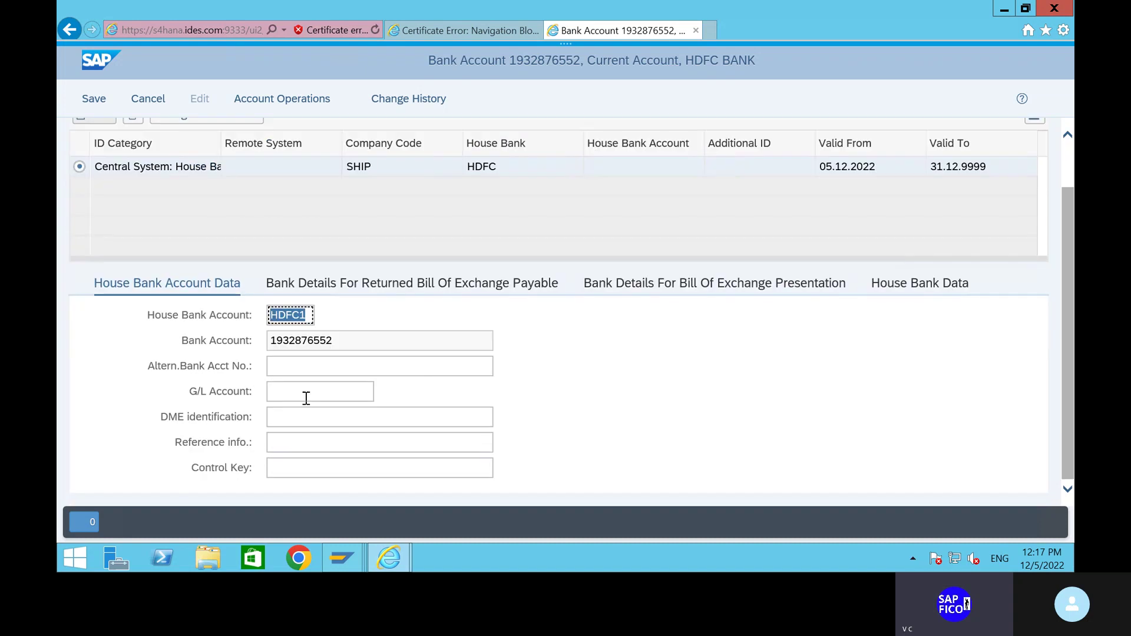
{"action": "left_click", "coordinate": [316, 365]}
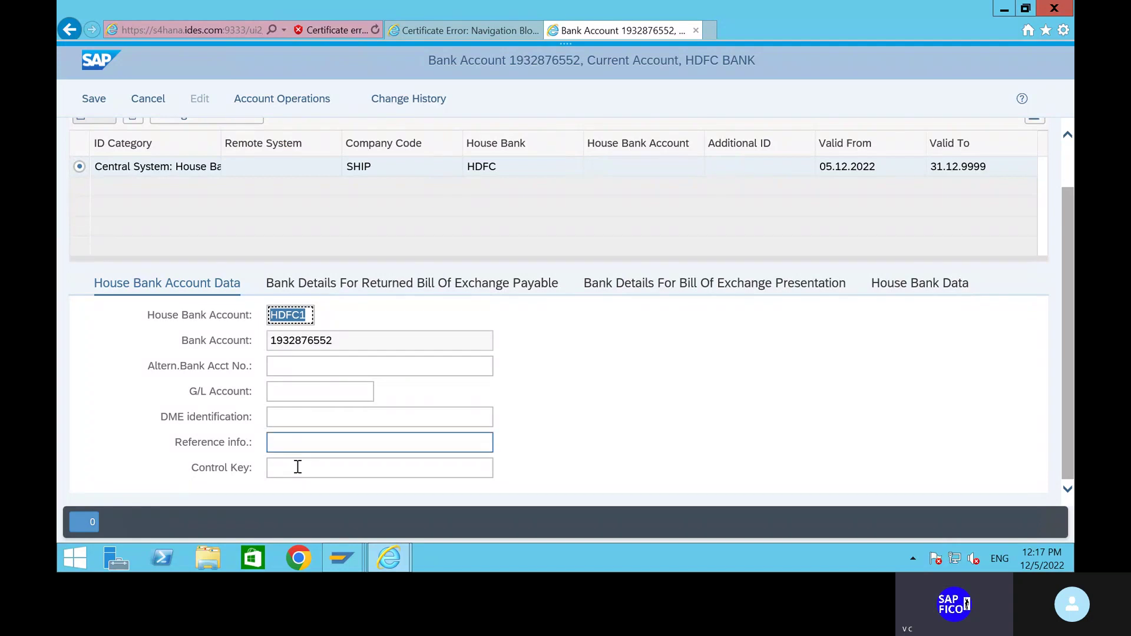
Enter G/L account 200100, then clear the G/L account entry again.
{"action": "left_click", "coordinate": [304, 392]}
{"action": "type", "text": "200"}
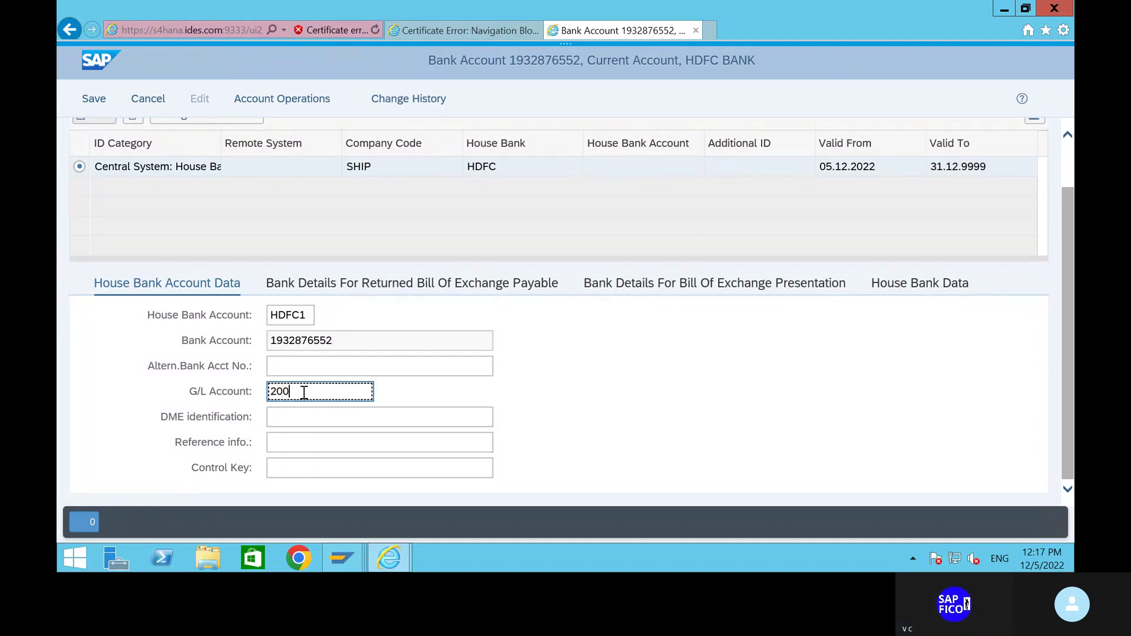
{"action": "type", "text": "100"}
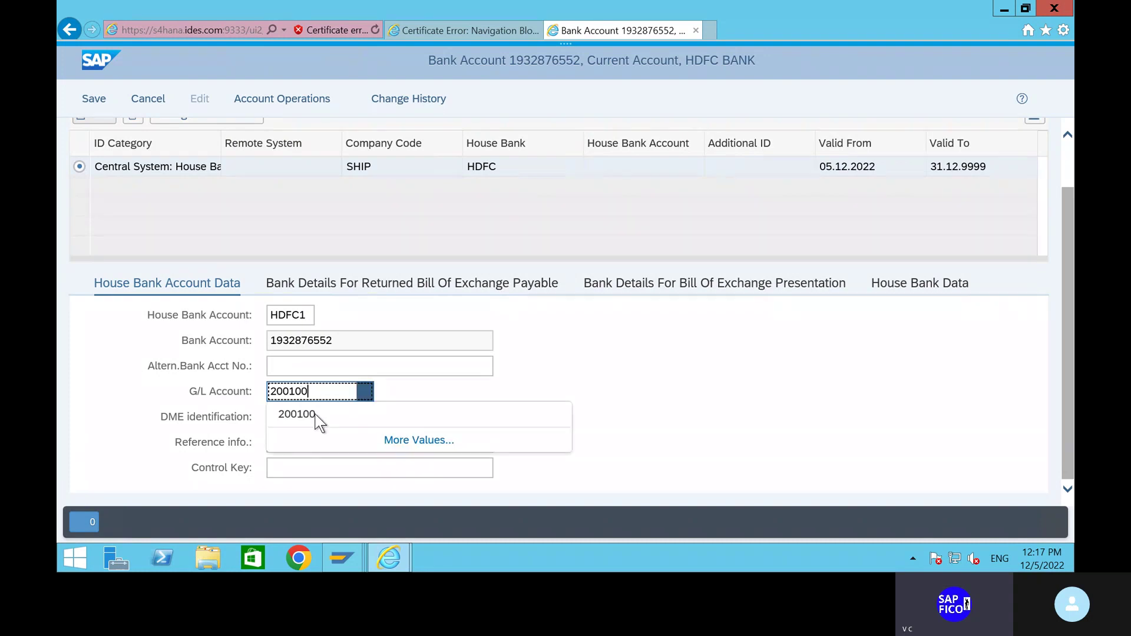
{"action": "left_click", "coordinate": [314, 413]}
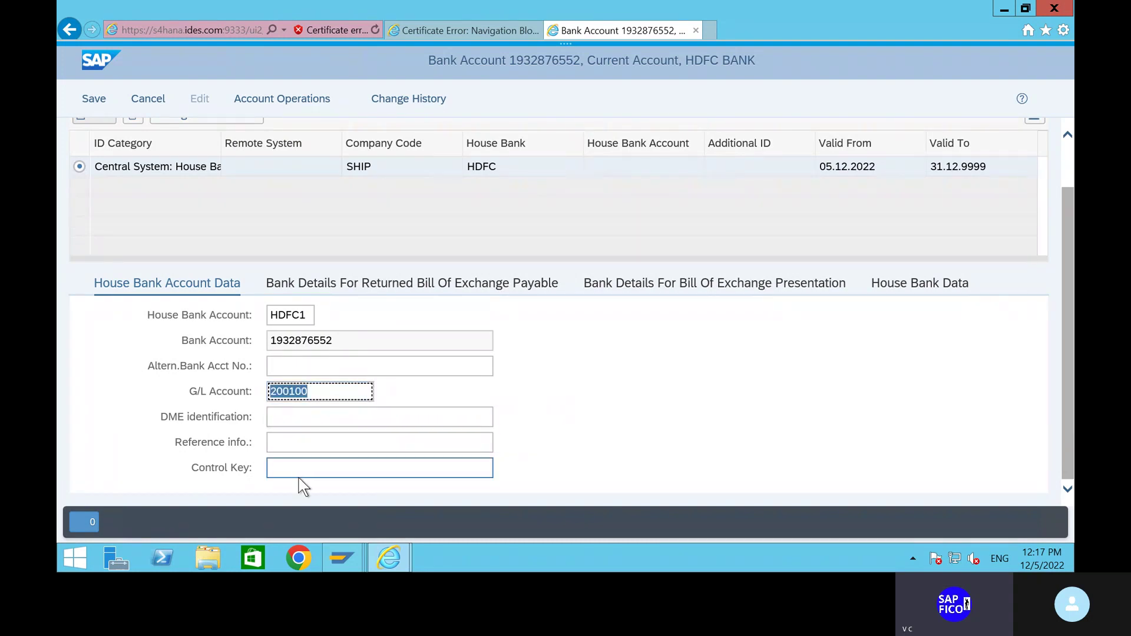
{"action": "left_click", "coordinate": [342, 393]}
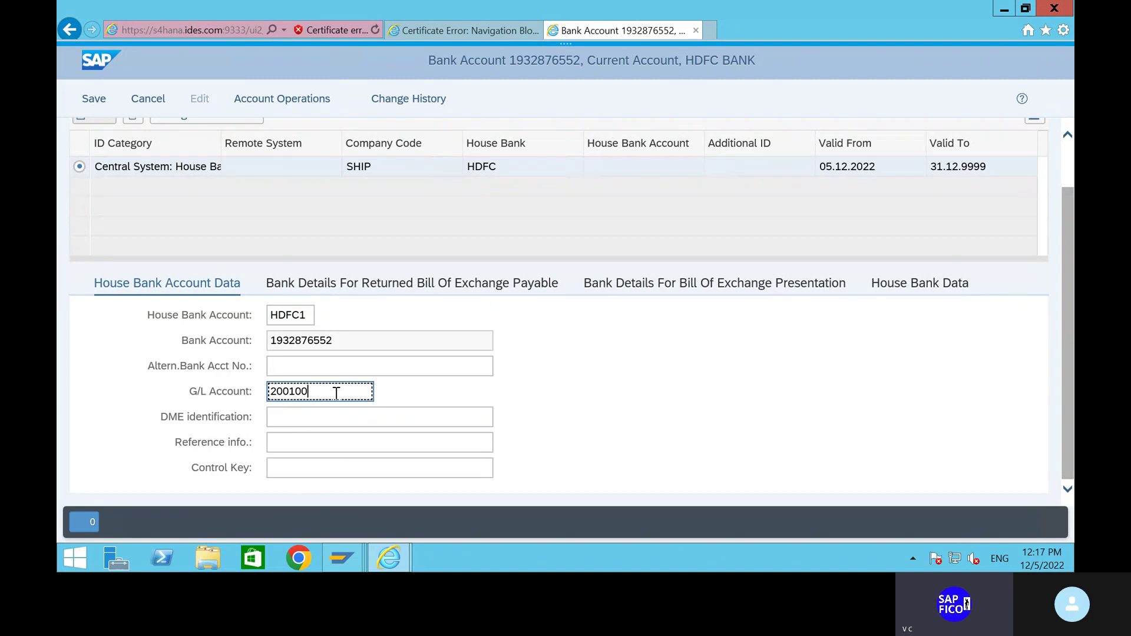
{"action": "key", "text": "BackSpace"}
{"action": "key", "text": "BackSpace"}
{"action": "key", "text": "BackSpace"}
{"action": "key", "text": "BackSpace"}
{"action": "key", "text": "BackSpace"}
Search G/L accounts in chart SHOC and assign 200100 HDFC BANK ACCOUNT to HDFC1.
{"action": "left_click", "coordinate": [364, 392]}
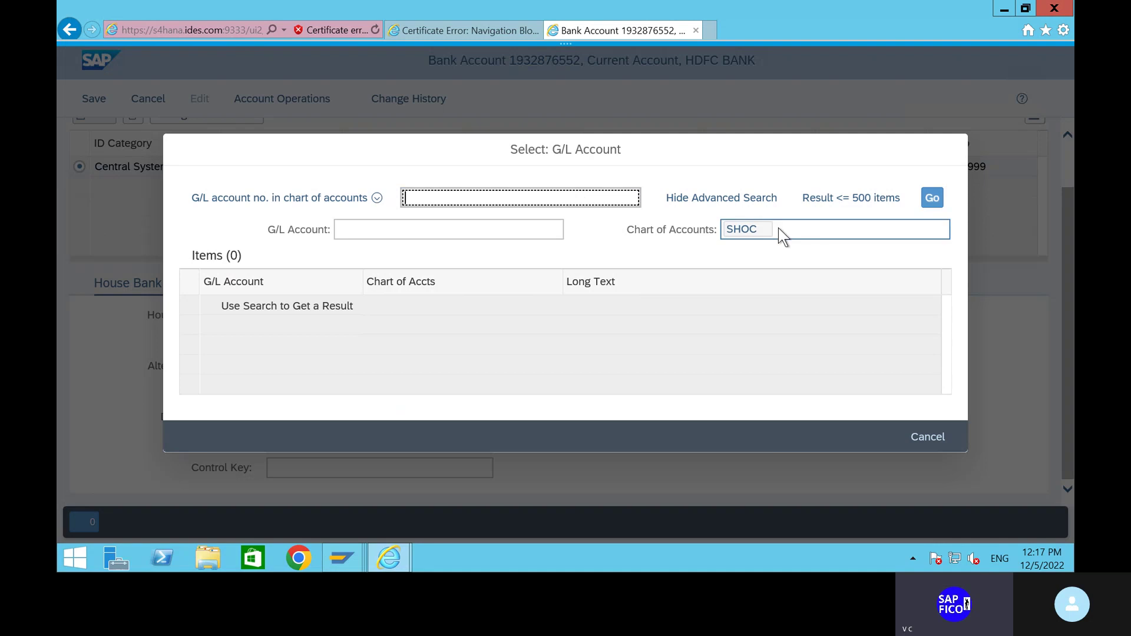
{"action": "left_click", "coordinate": [467, 202]}
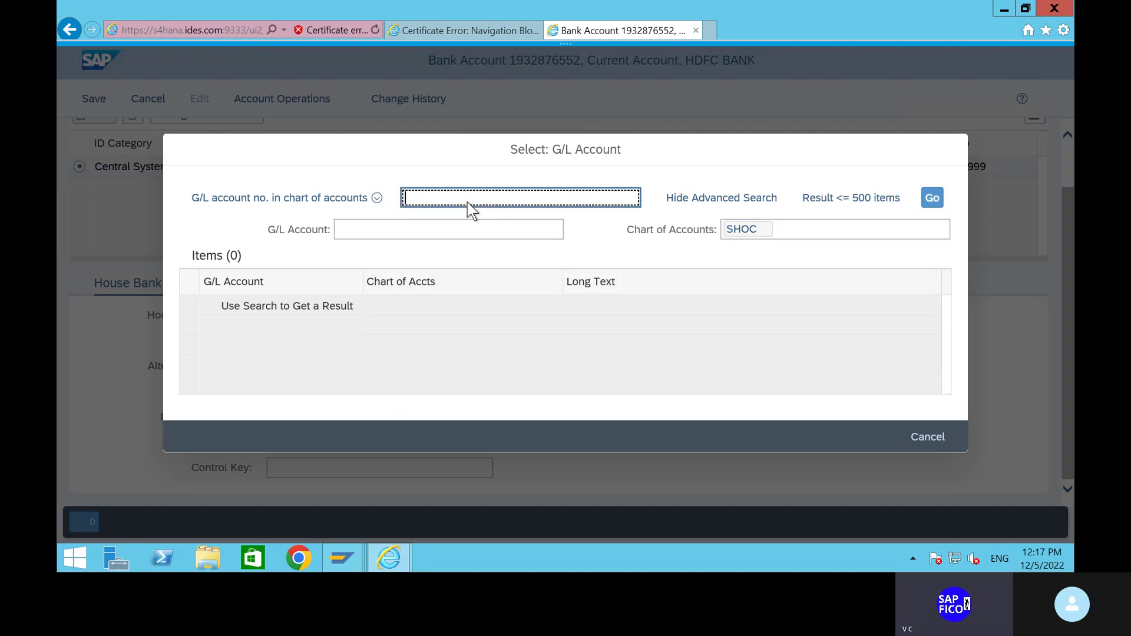
{"action": "left_click", "coordinate": [932, 201]}
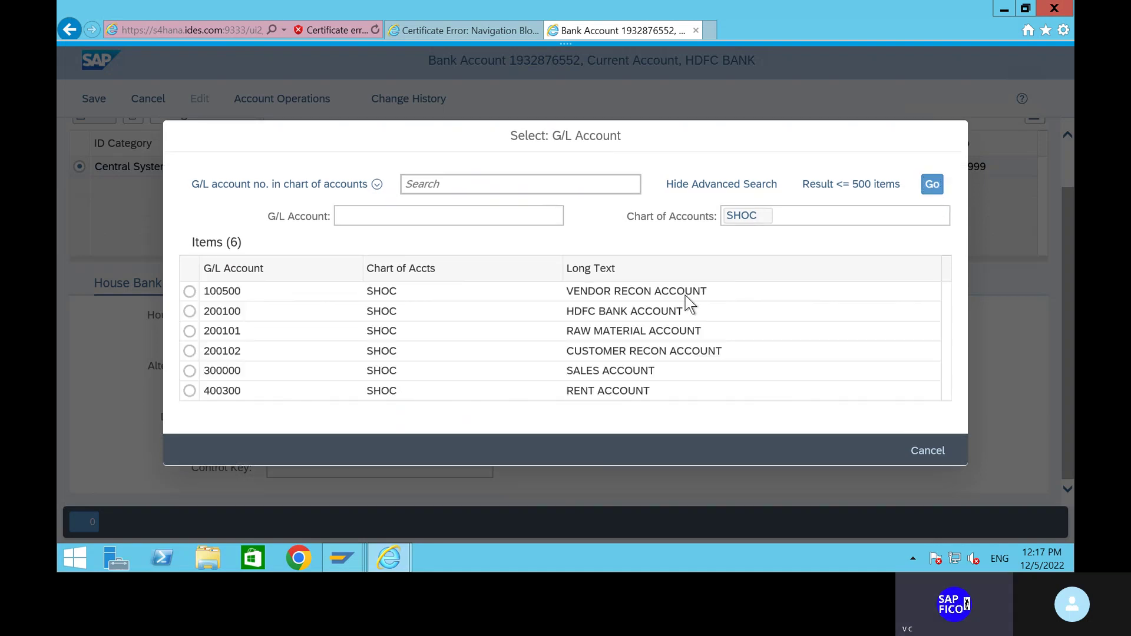
{"action": "left_click", "coordinate": [189, 311]}
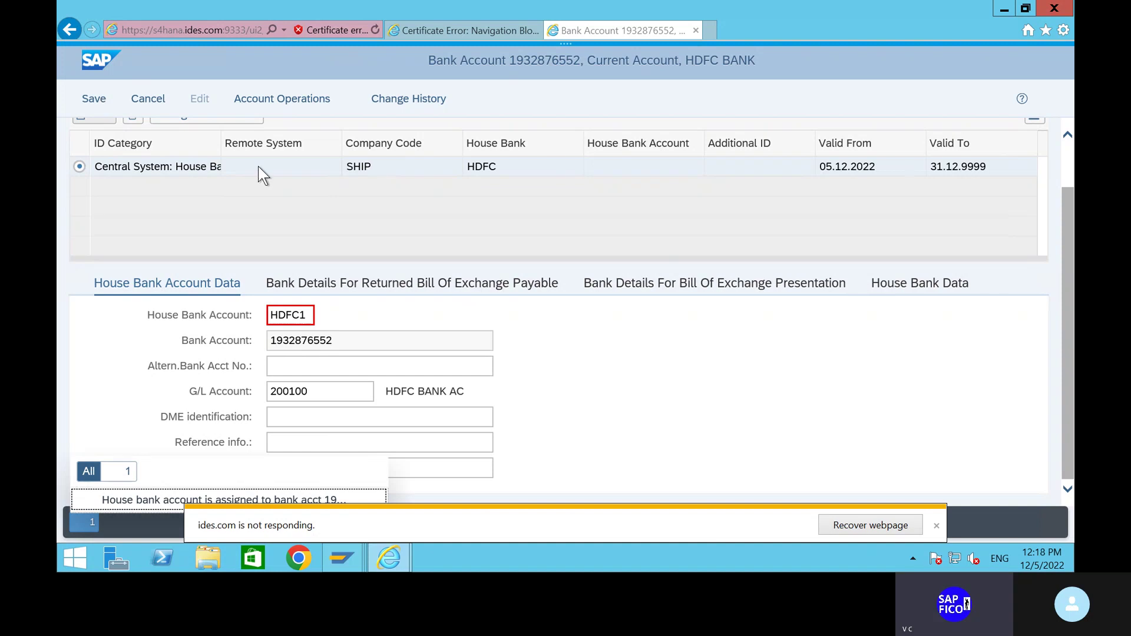
Try saving the house bank link twice and open the resulting error message.
{"action": "left_click", "coordinate": [96, 100]}
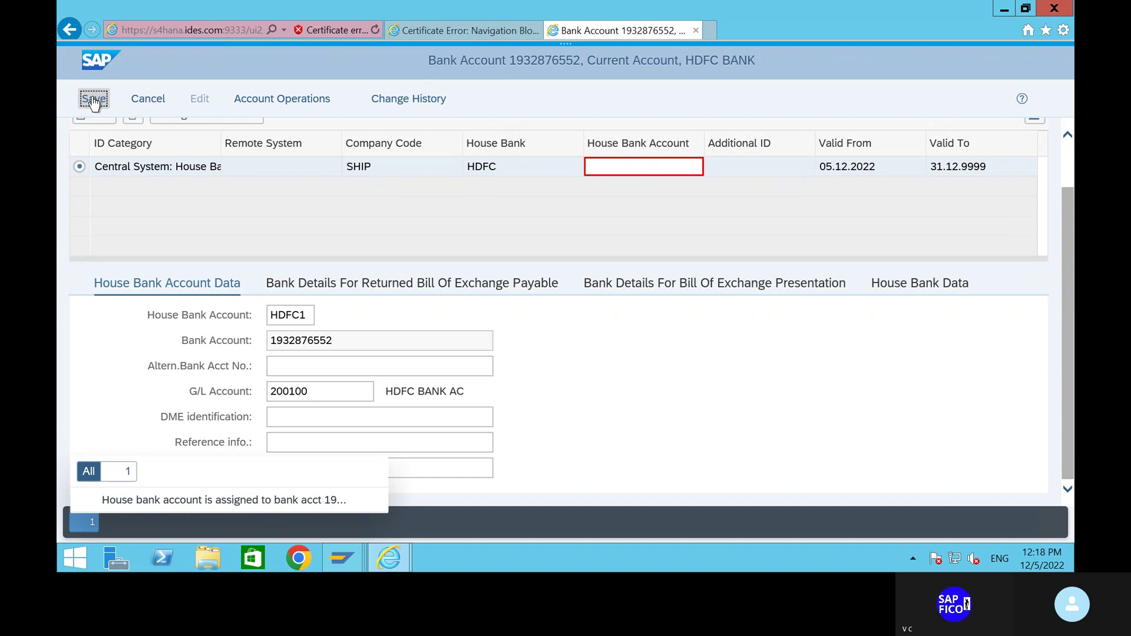
{"action": "left_click", "coordinate": [94, 101]}
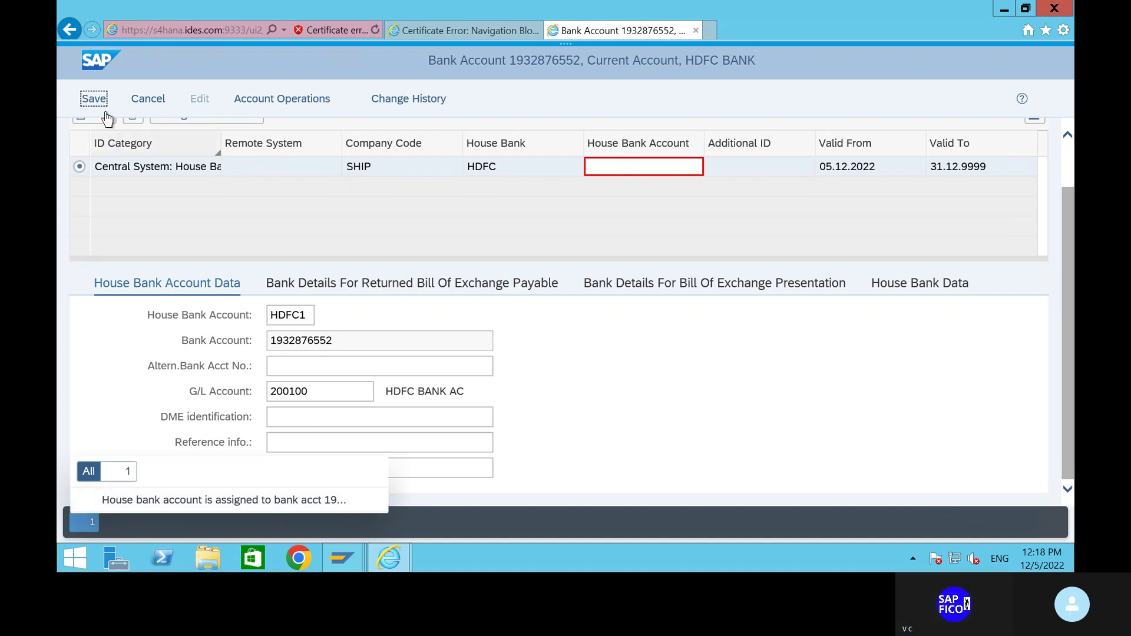
{"action": "left_click", "coordinate": [95, 99]}
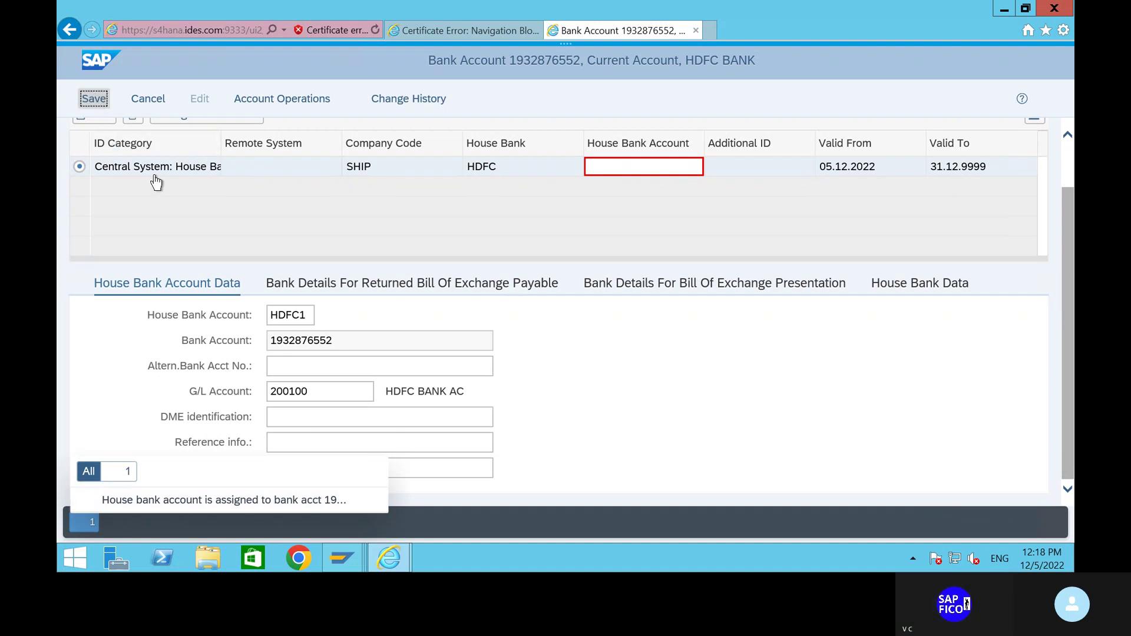
Read the full error that HDFC1 is already assigned to another INR account at HDFC54321.
{"action": "left_click", "coordinate": [163, 502]}
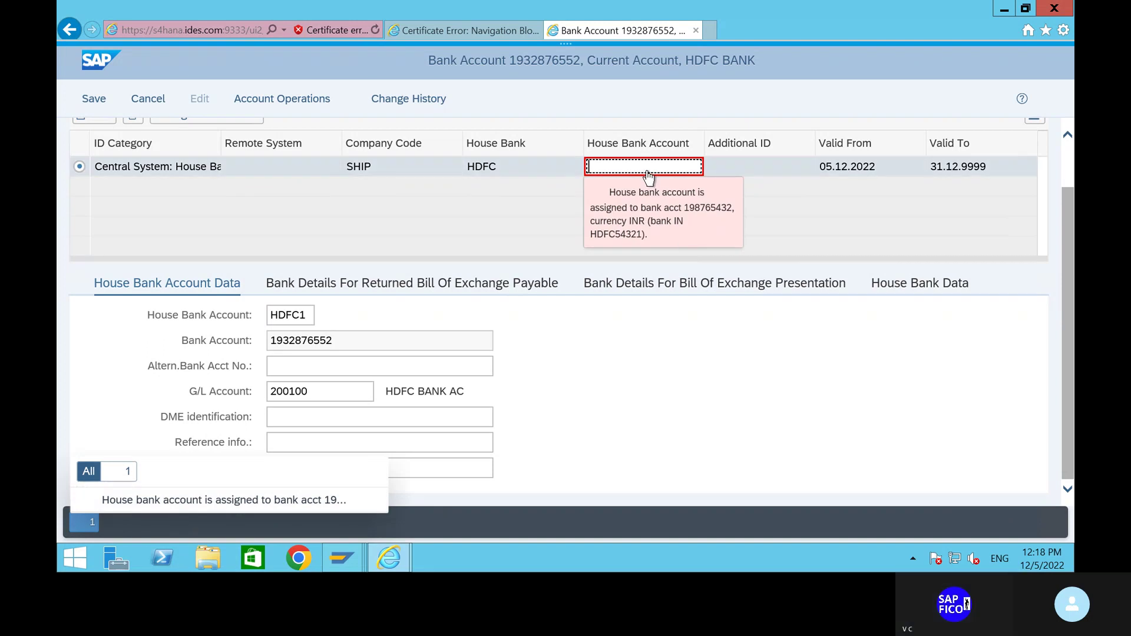
{"action": "type", "text": "1"}
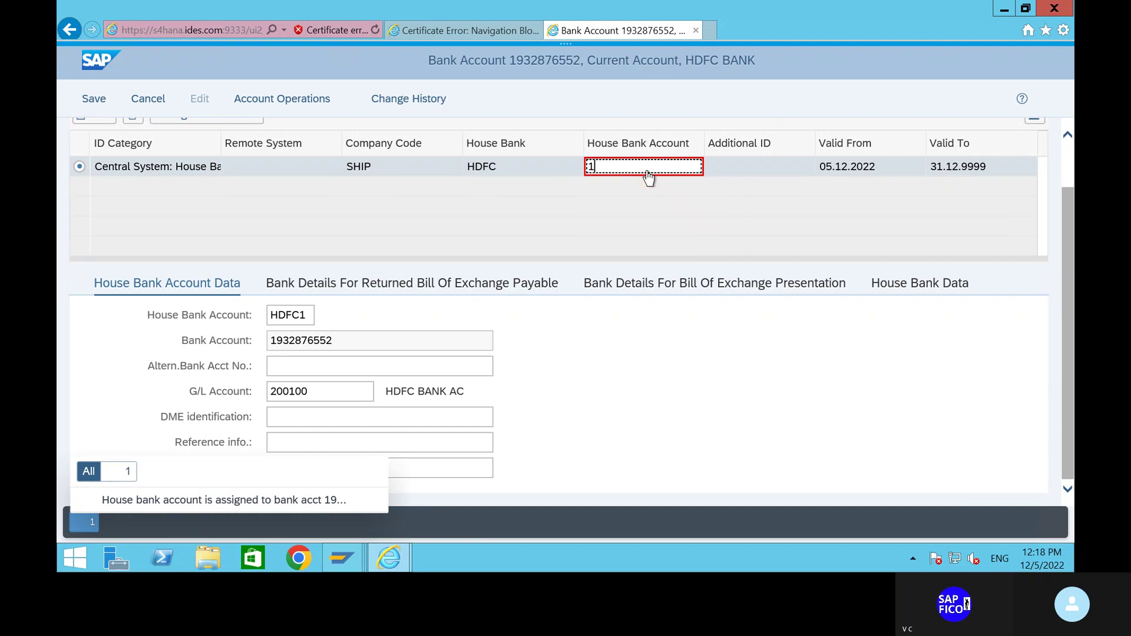
{"action": "key", "text": "BackSpace"}
{"action": "left_click", "coordinate": [328, 501]}
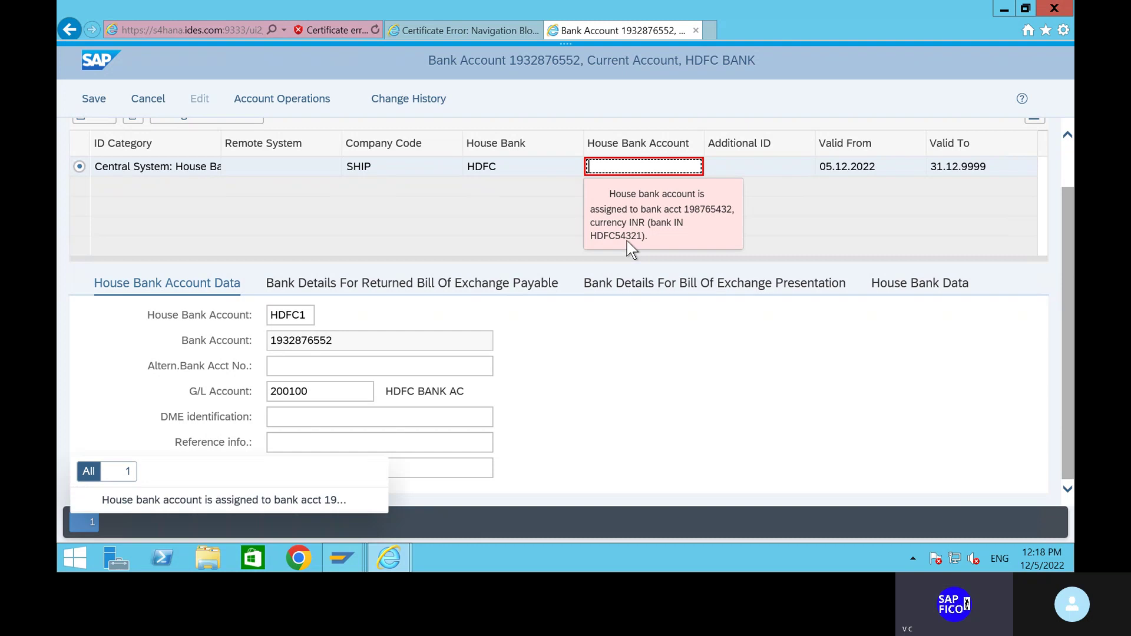
{"action": "left_click", "coordinate": [531, 414]}
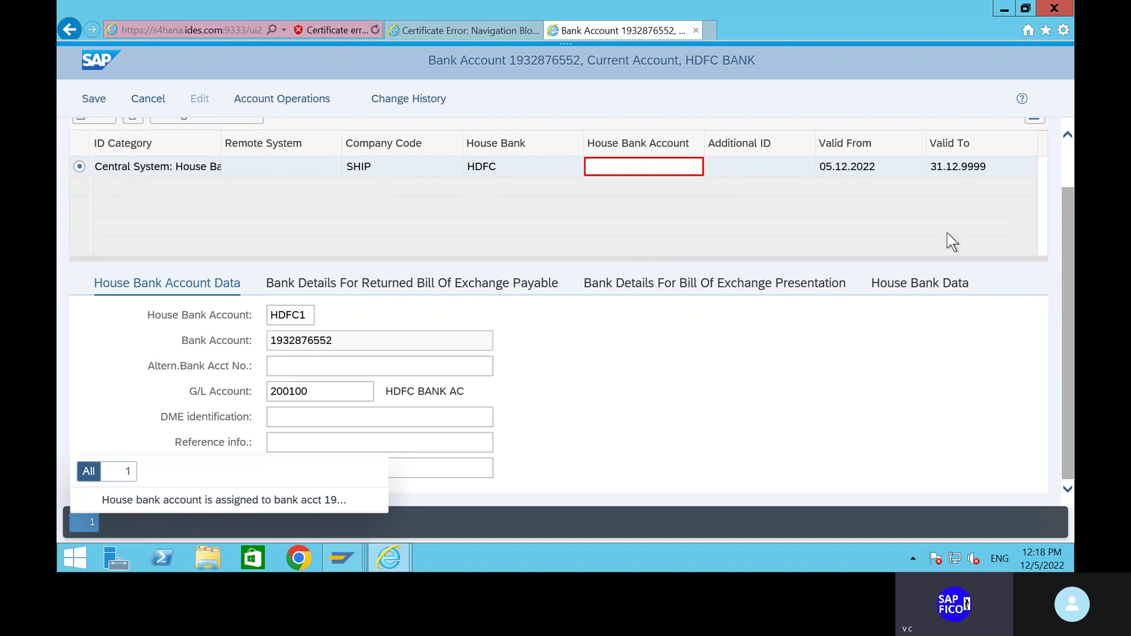
Review the House Bank Data details and retry saving the bank account.
{"action": "left_click", "coordinate": [910, 291]}
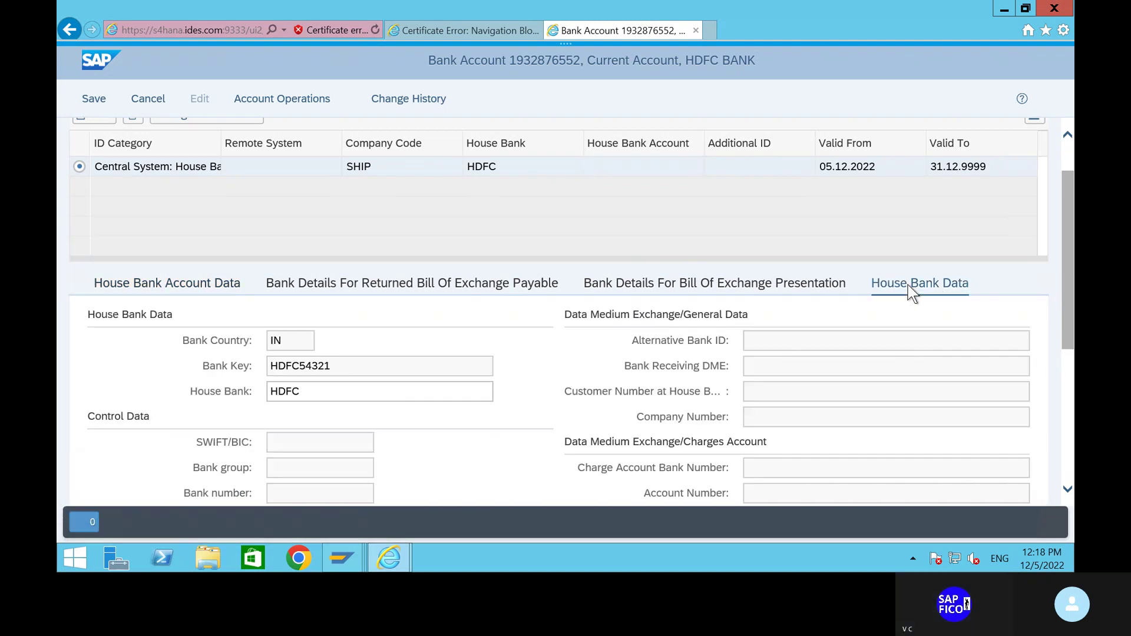
{"action": "scroll", "coordinate": [425, 398], "scroll_direction": "down", "scroll_amount": 5}
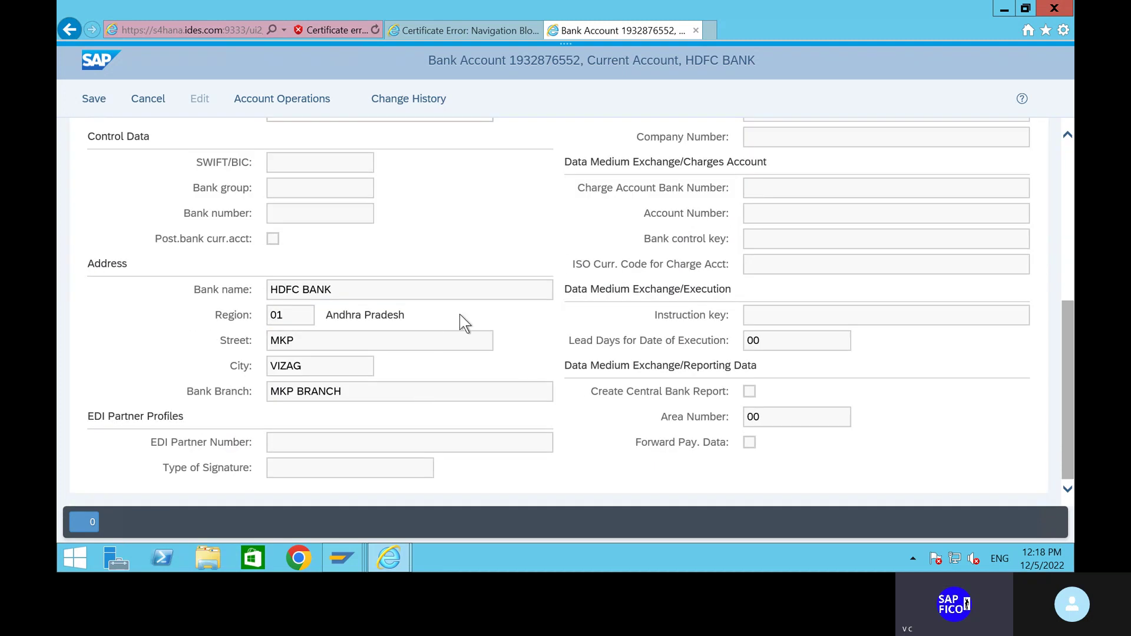
{"action": "scroll", "coordinate": [460, 313], "scroll_direction": "up", "scroll_amount": 5}
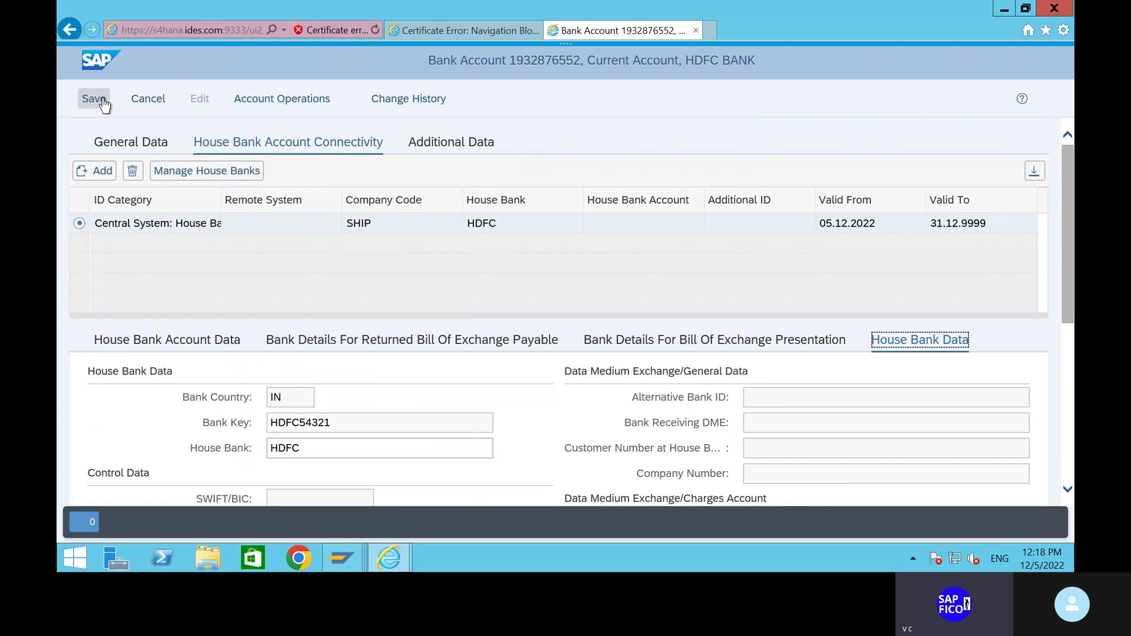
{"action": "left_click", "coordinate": [102, 100]}
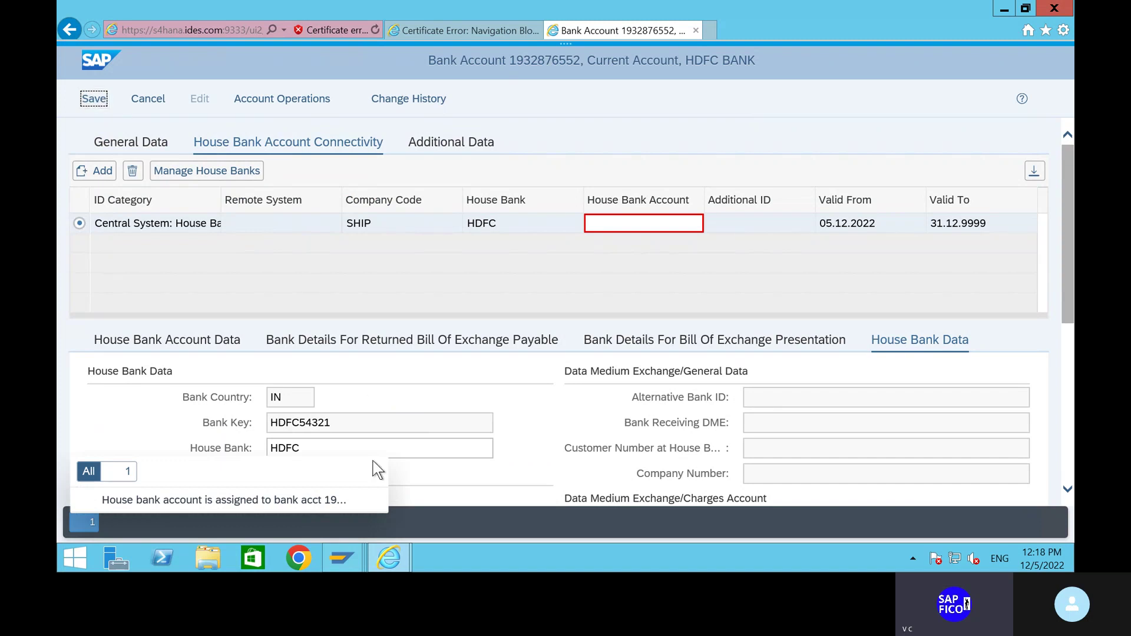
Close Internet Explorer, choosing to close all tabs.
{"action": "mouse_move", "coordinate": [399, 567]}
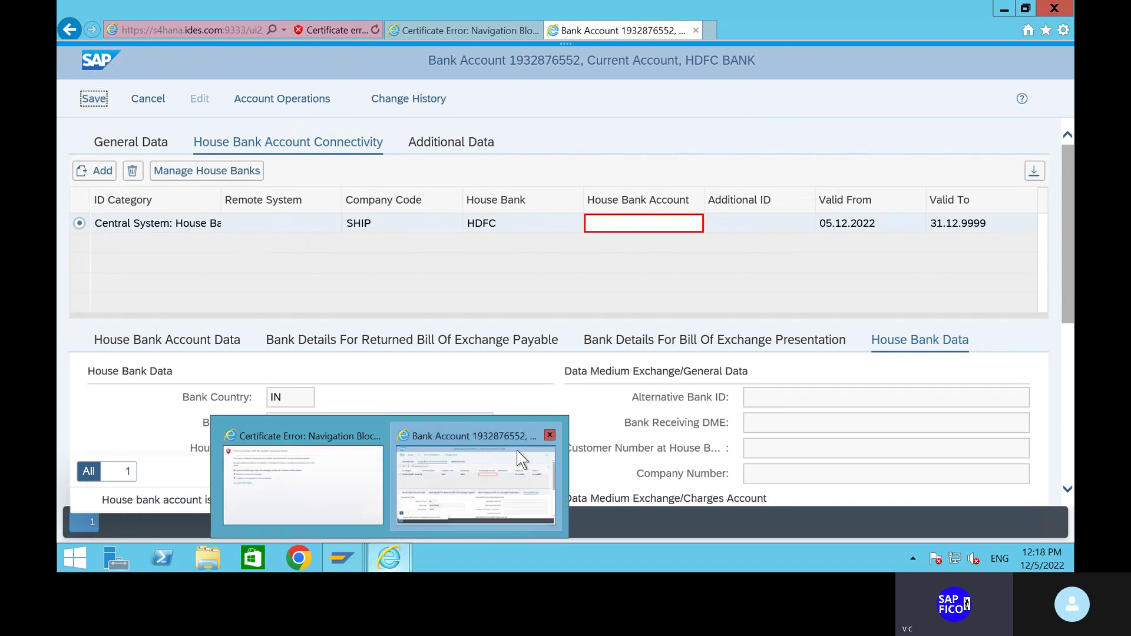
{"action": "left_click", "coordinate": [543, 430]}
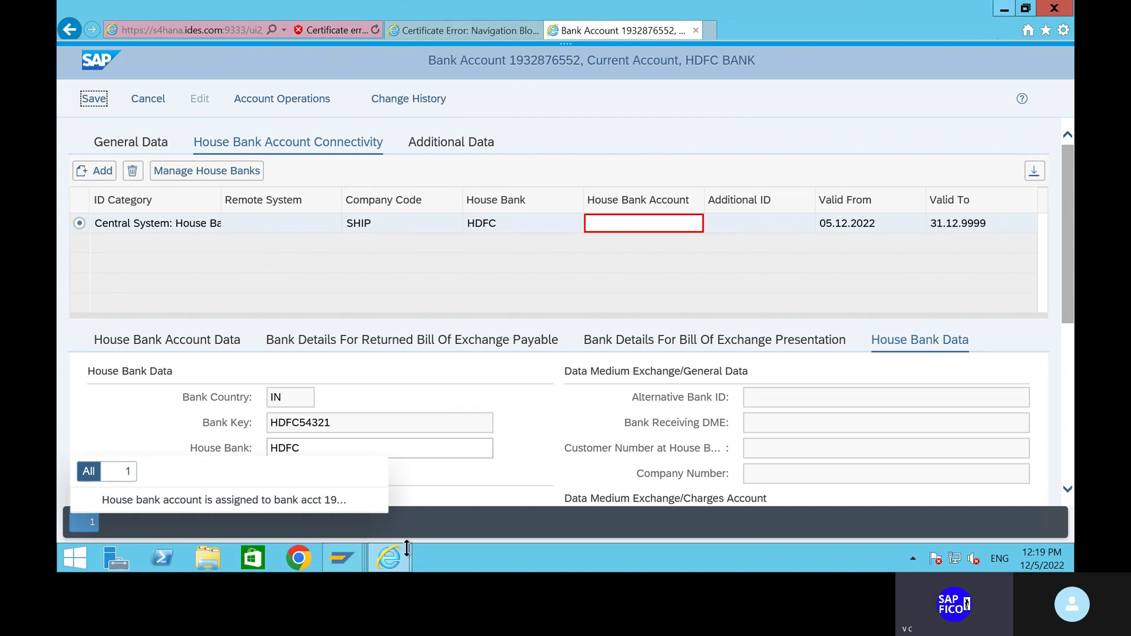
{"action": "mouse_move", "coordinate": [394, 564]}
{"action": "left_click", "coordinate": [1053, 9]}
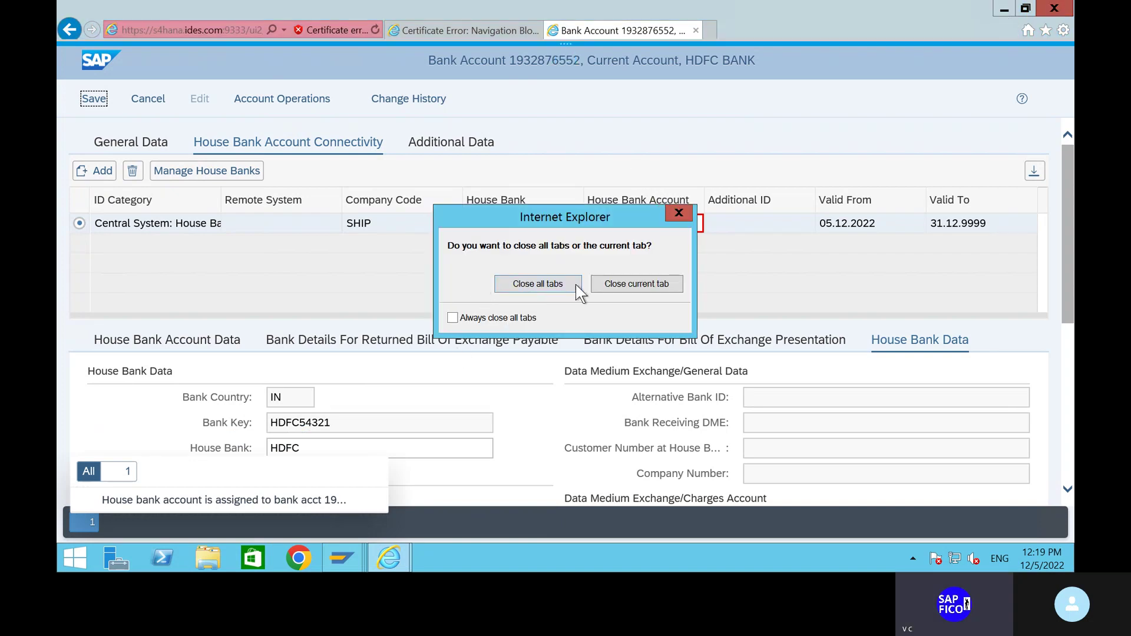
{"action": "left_click", "coordinate": [546, 286]}
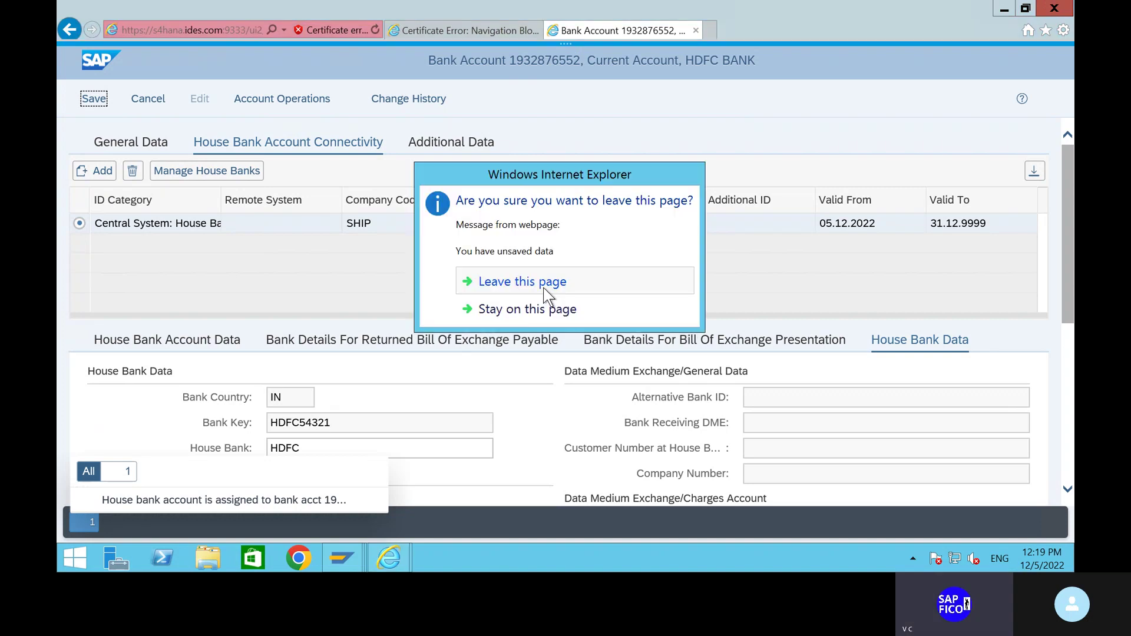
Leave the Fiori page without saving and exit the SAP GUI transaction with /n.
{"action": "left_click", "coordinate": [506, 289]}
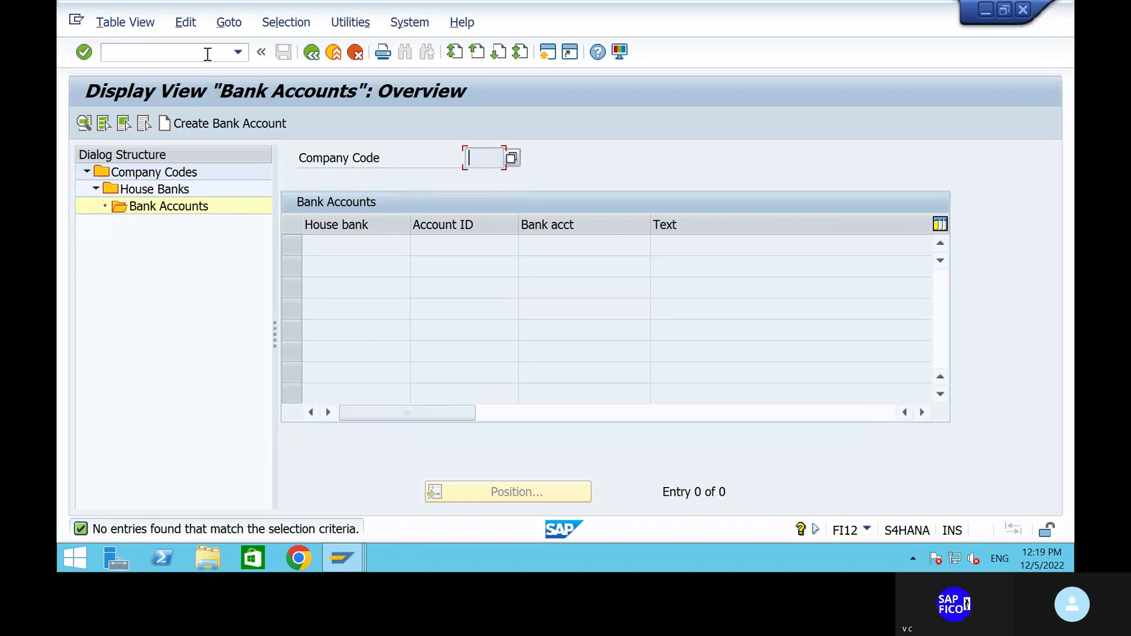
{"action": "left_click", "coordinate": [205, 54]}
{"action": "type", "text": "/n"}
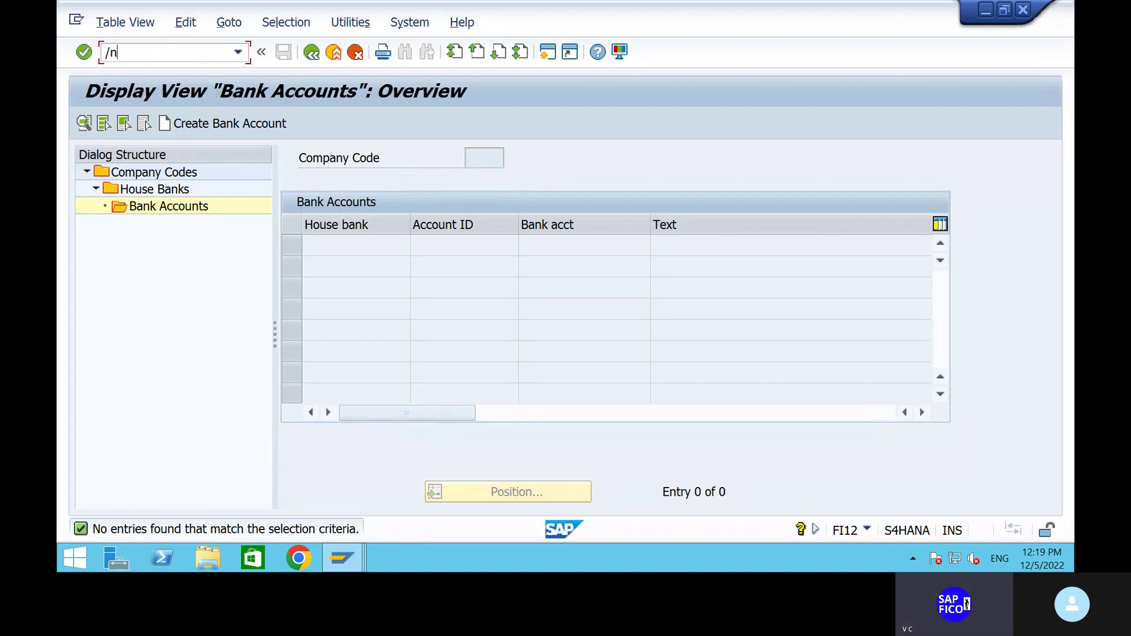
{"action": "key", "text": "Return"}
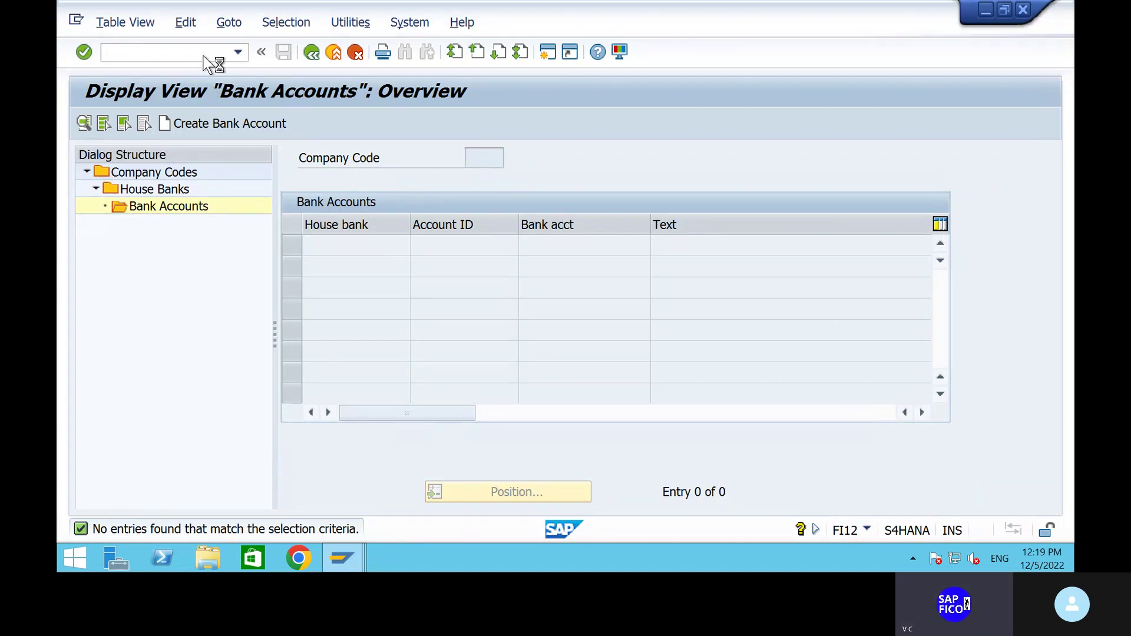
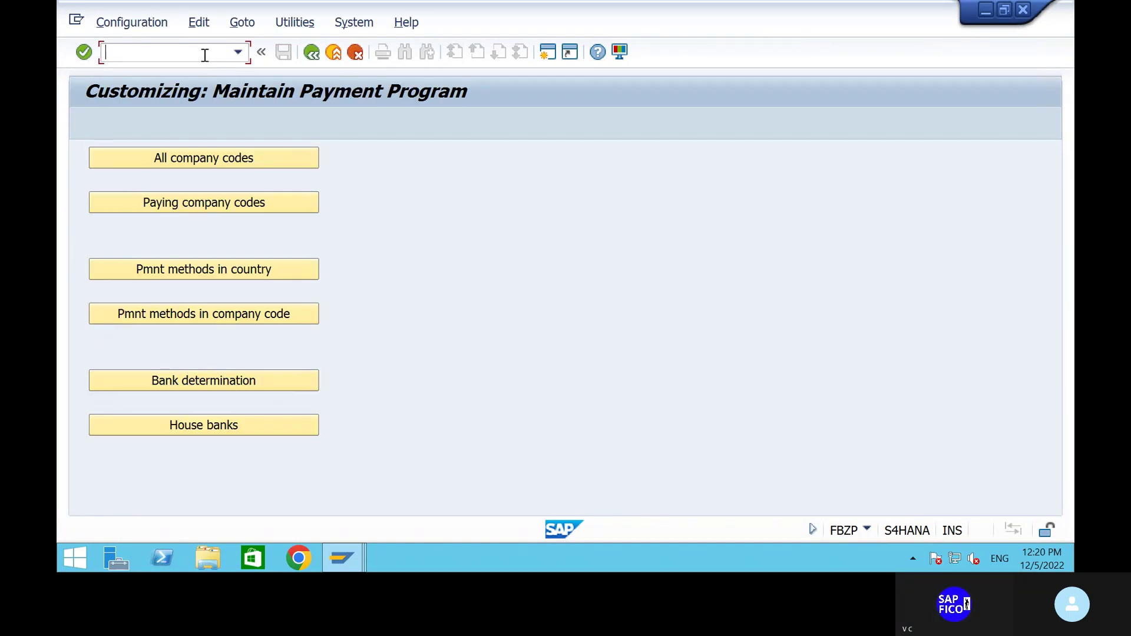
In FBZP House banks, position the company code list on SHIP and view its house banks.
{"action": "left_click", "coordinate": [200, 430]}
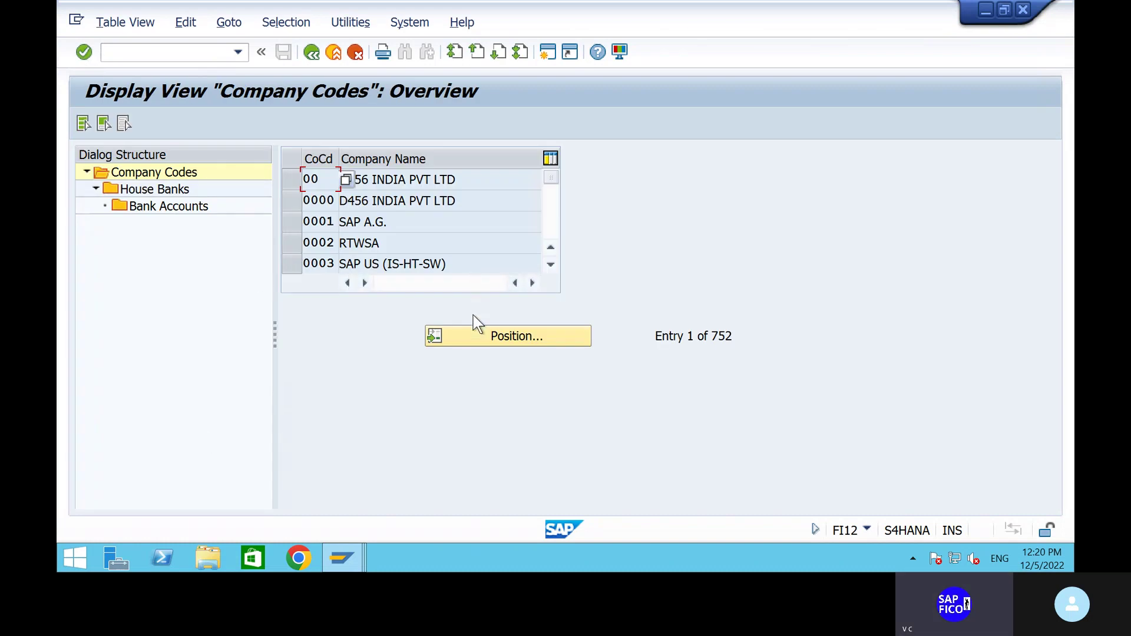
{"action": "left_click", "coordinate": [478, 330]}
{"action": "type", "text": "s"}
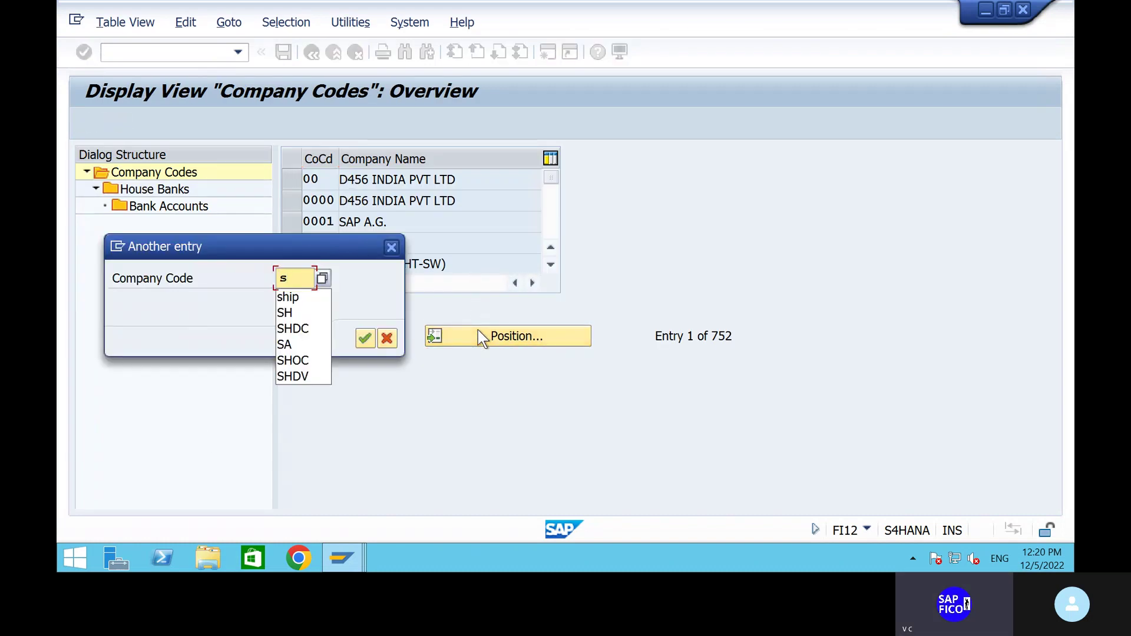
{"action": "type", "text": "hip"}
{"action": "key", "text": "Return"}
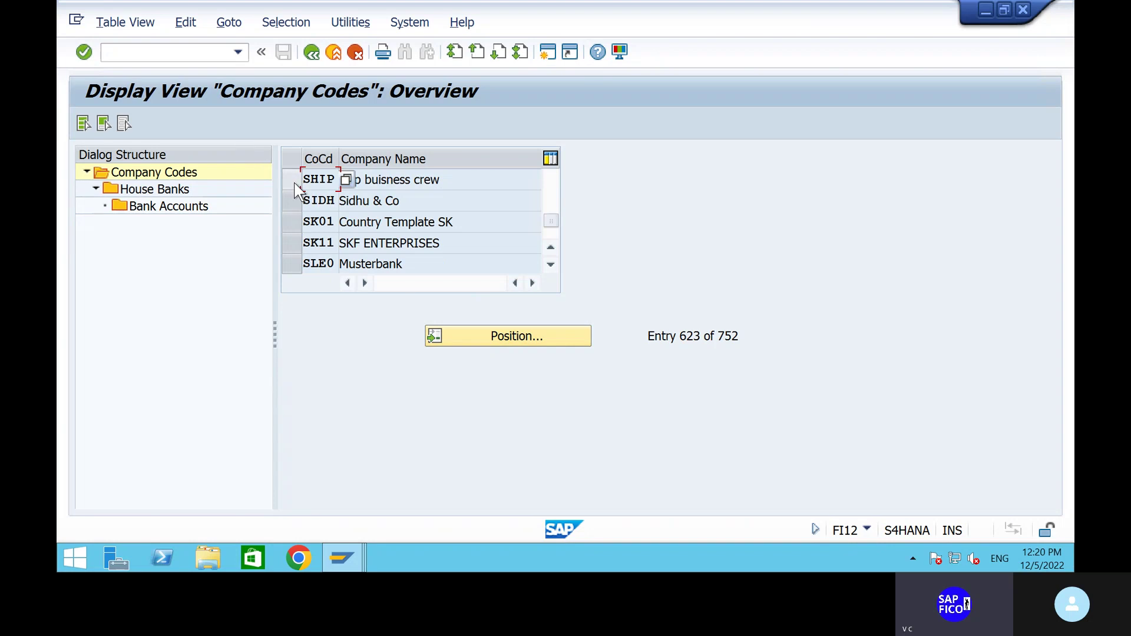
{"action": "left_click", "coordinate": [293, 182]}
{"action": "left_click", "coordinate": [168, 191]}
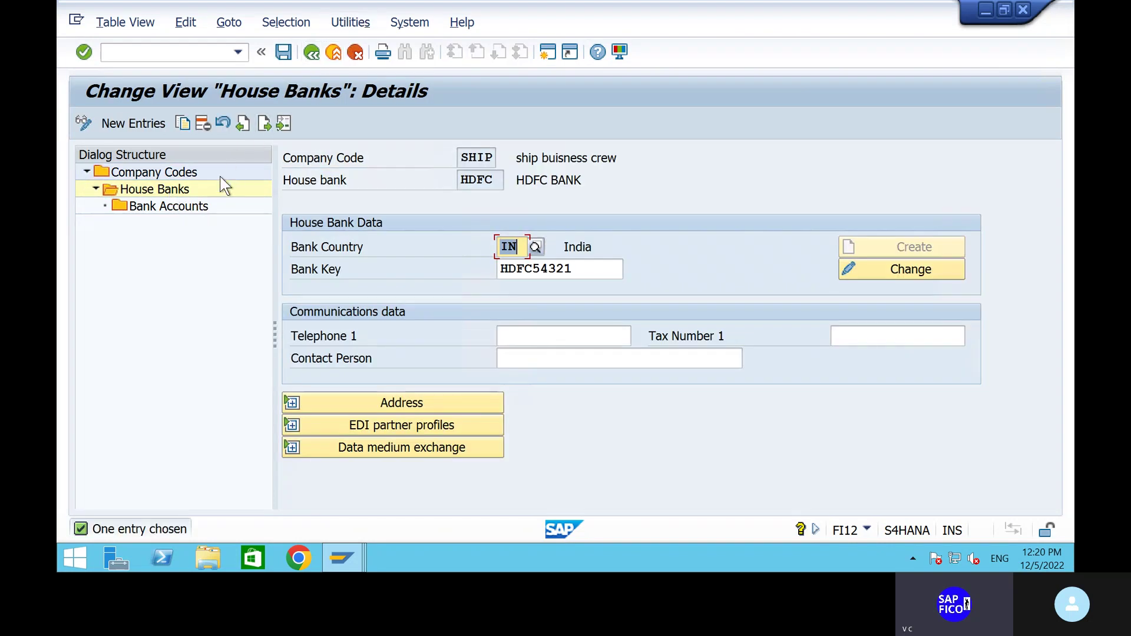
{"action": "left_click", "coordinate": [307, 53]}
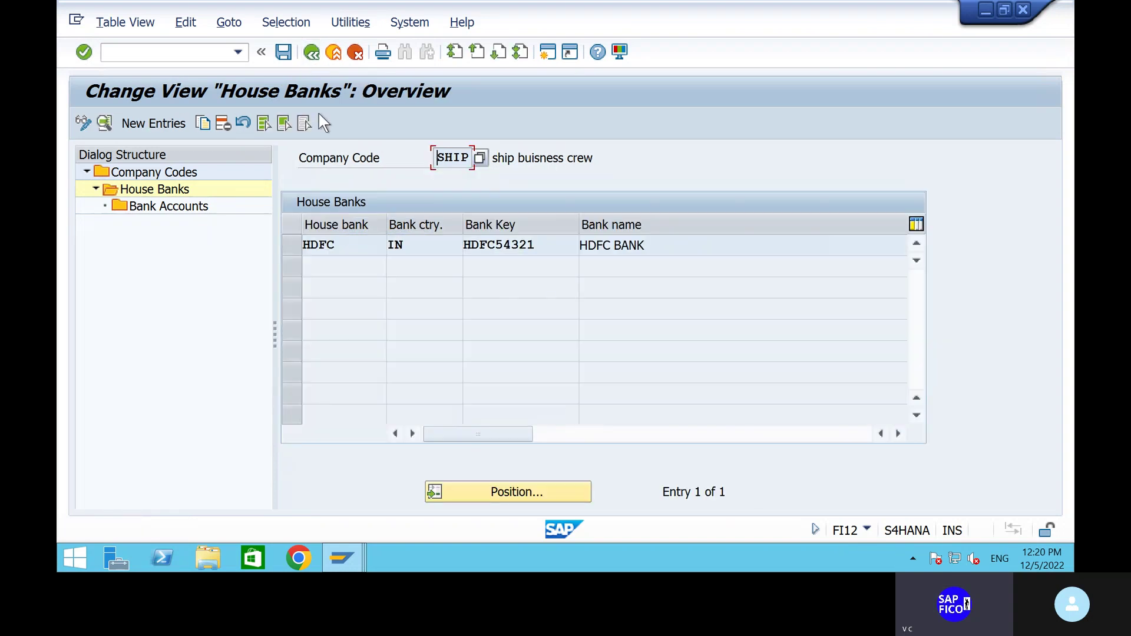
{"action": "left_click", "coordinate": [311, 53]}
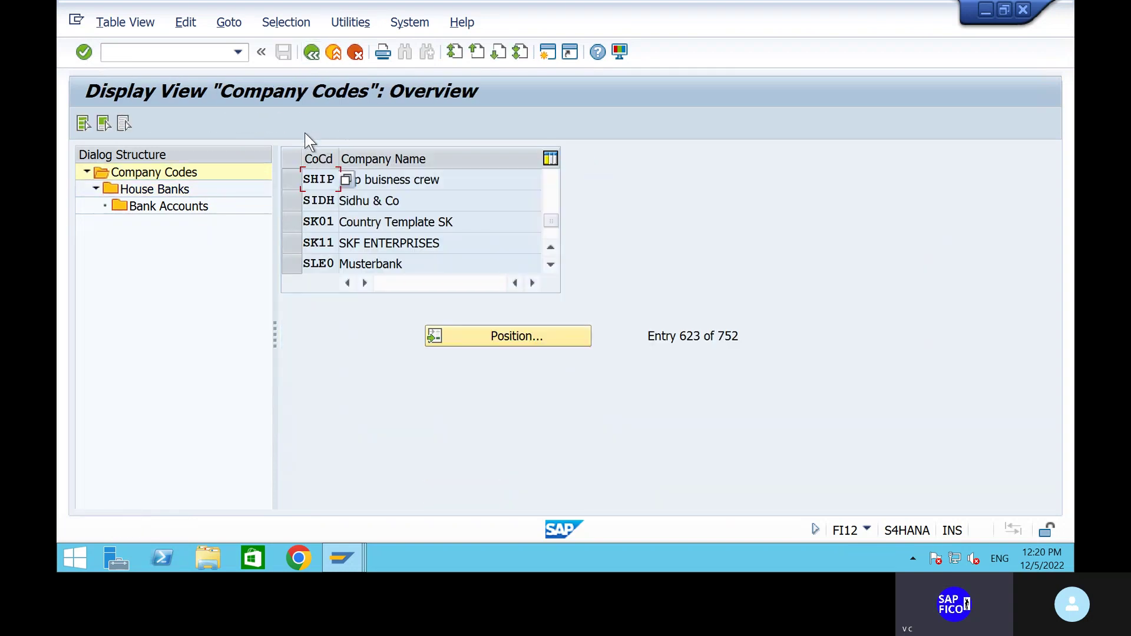
Open SHIP's bank accounts without a house bank, acknowledge the read-only notice, and return.
{"action": "left_click", "coordinate": [295, 179]}
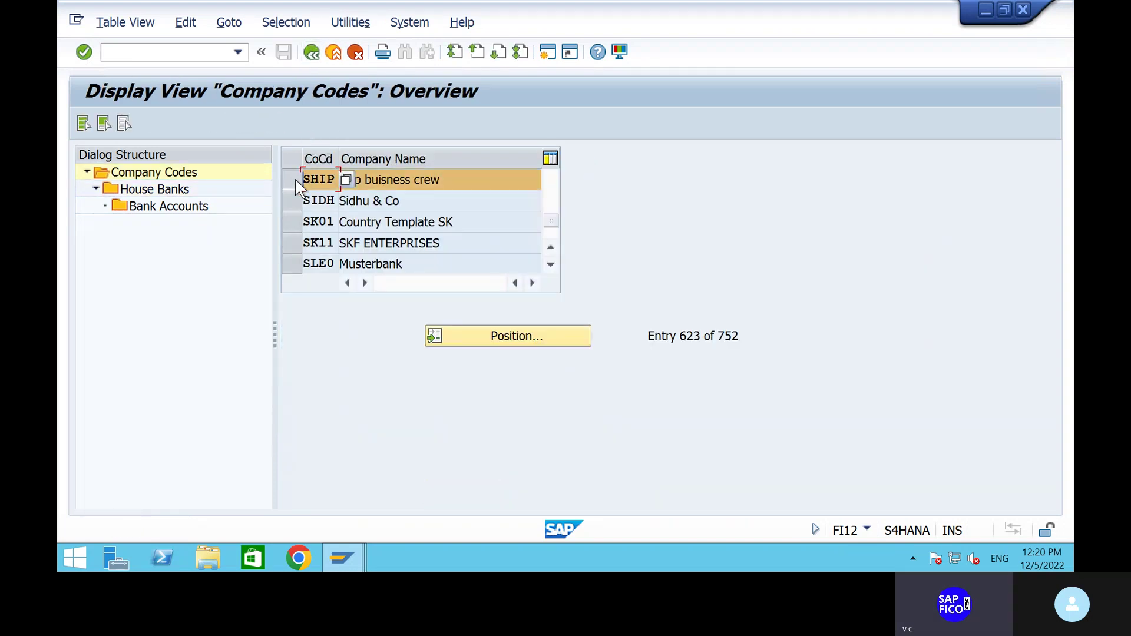
{"action": "double_click", "coordinate": [154, 207]}
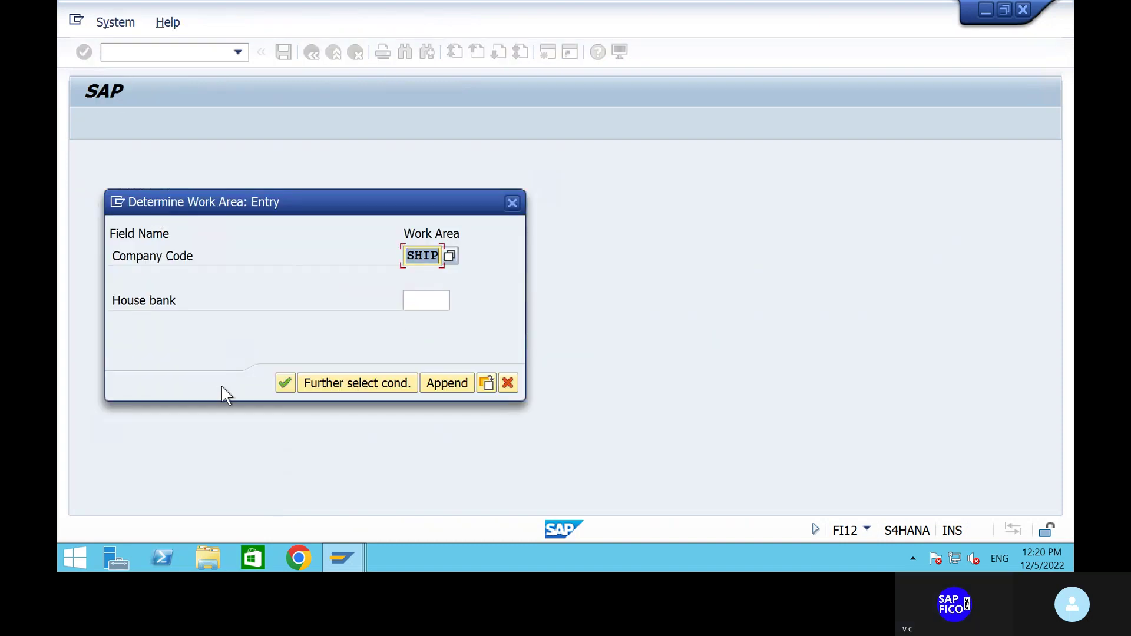
{"action": "left_click", "coordinate": [284, 383]}
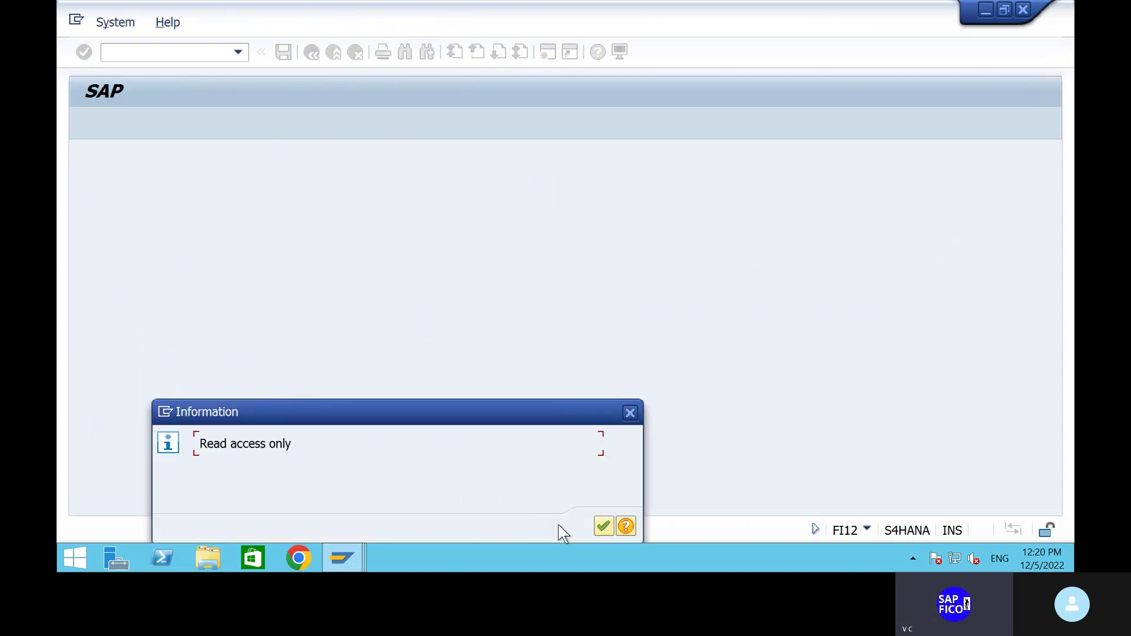
{"action": "left_click", "coordinate": [605, 524]}
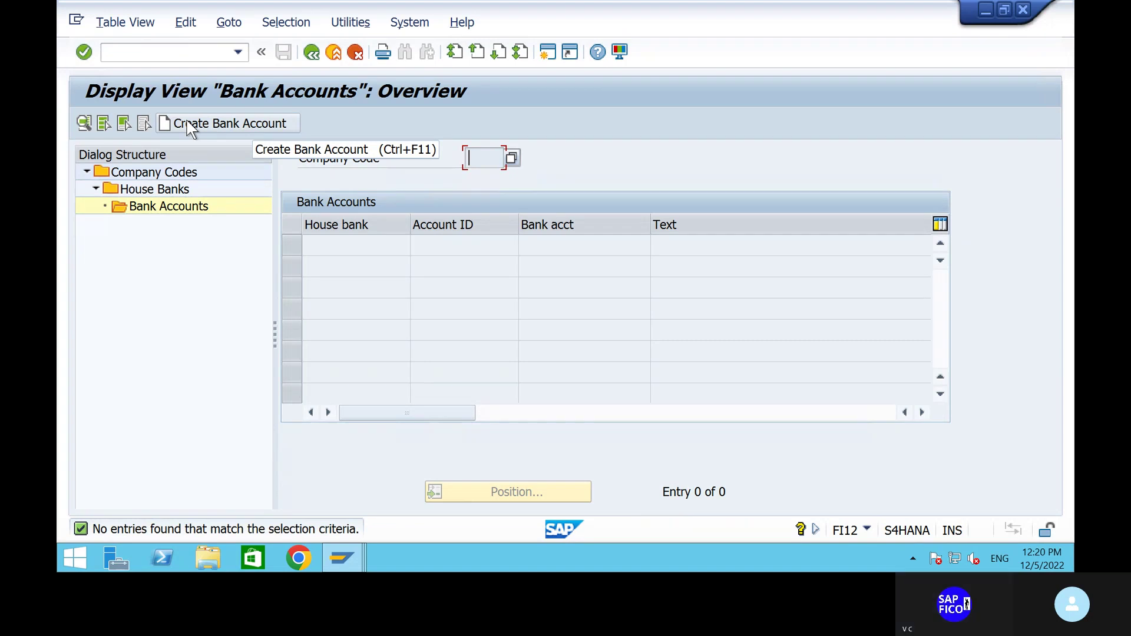
{"action": "left_click", "coordinate": [314, 54]}
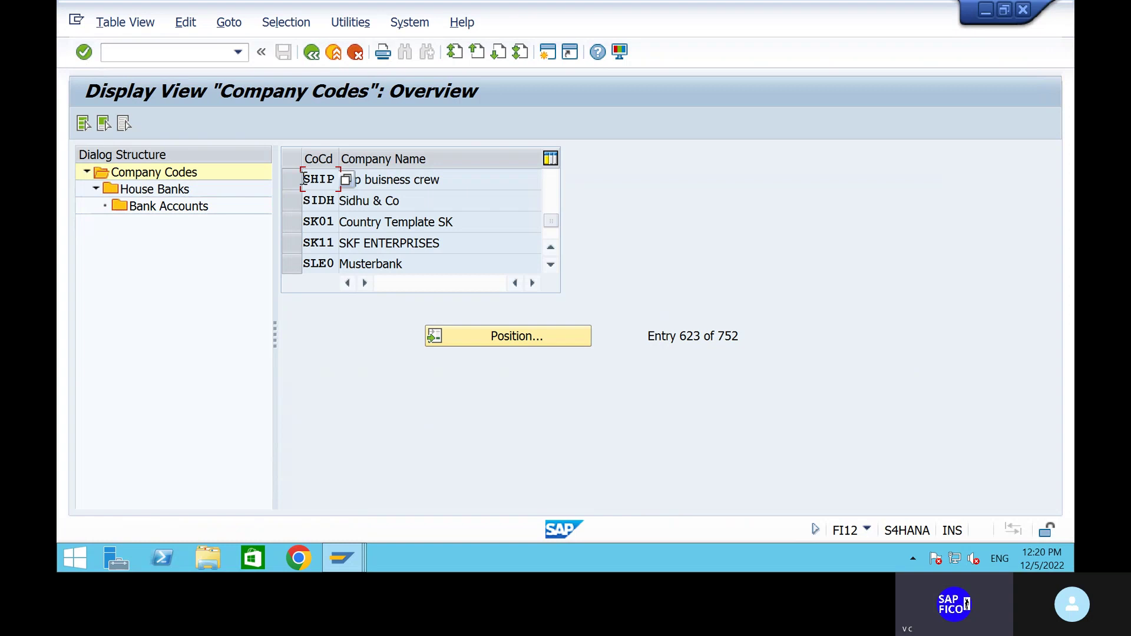
Review SHIP's account HDFC1 under house bank HDFC, then go back to the FBZP screen.
{"action": "left_click", "coordinate": [297, 183]}
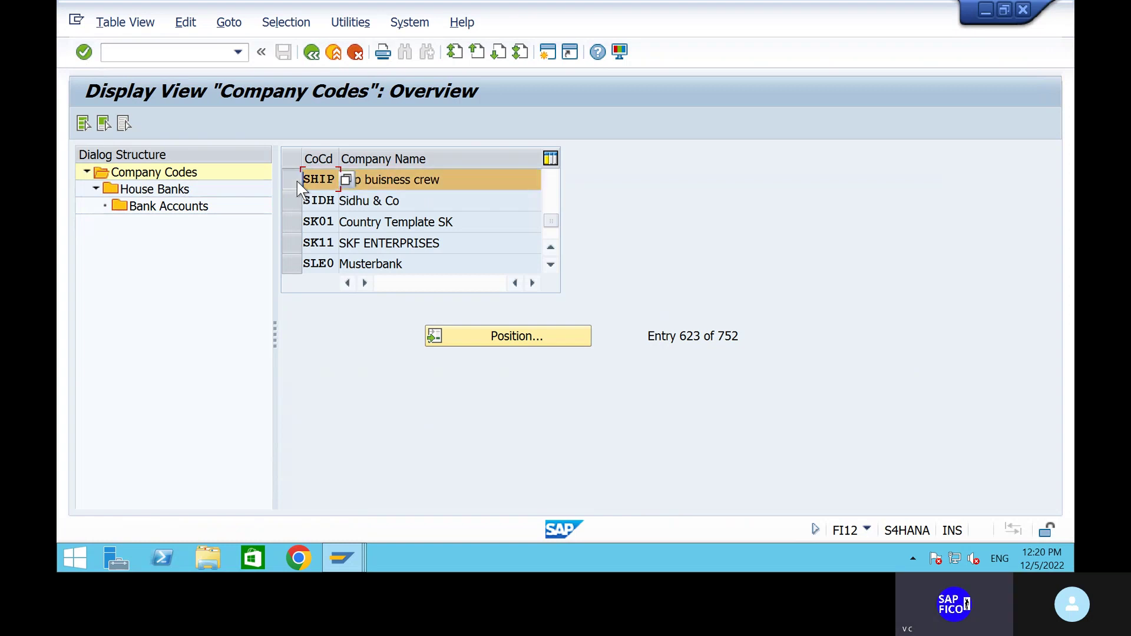
{"action": "left_click", "coordinate": [170, 207]}
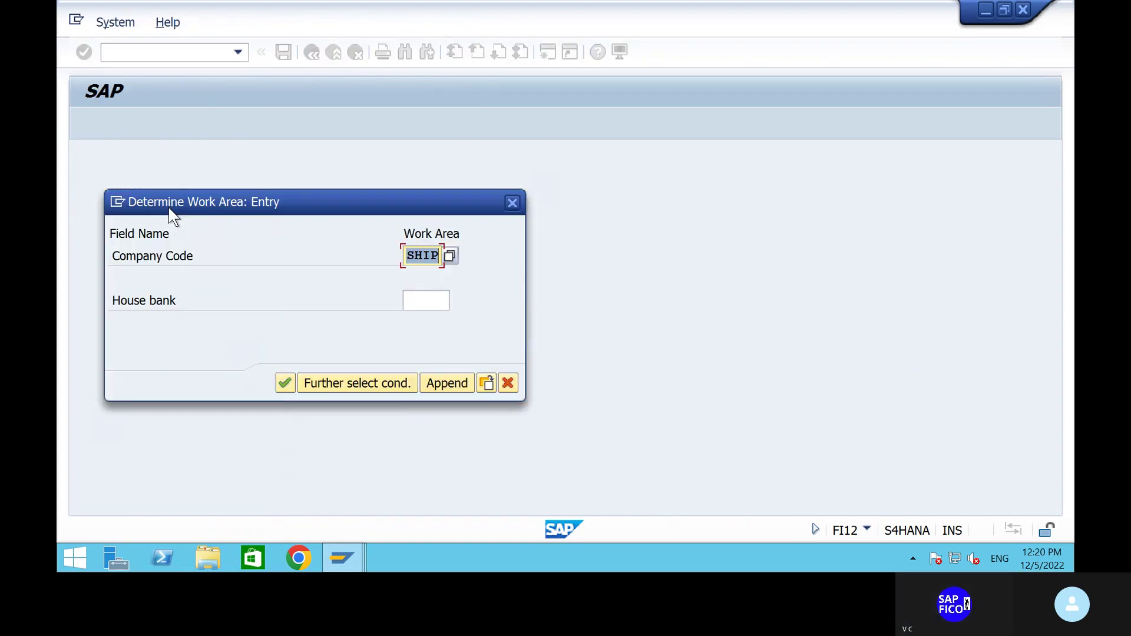
{"action": "left_click", "coordinate": [422, 299]}
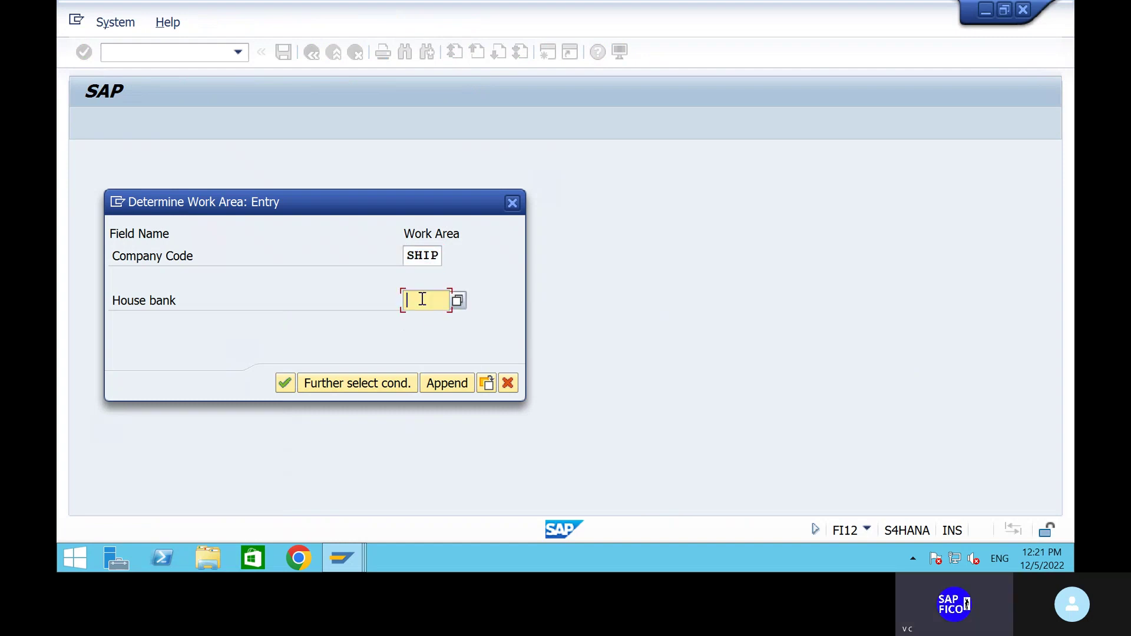
{"action": "type", "text": "hdfc"}
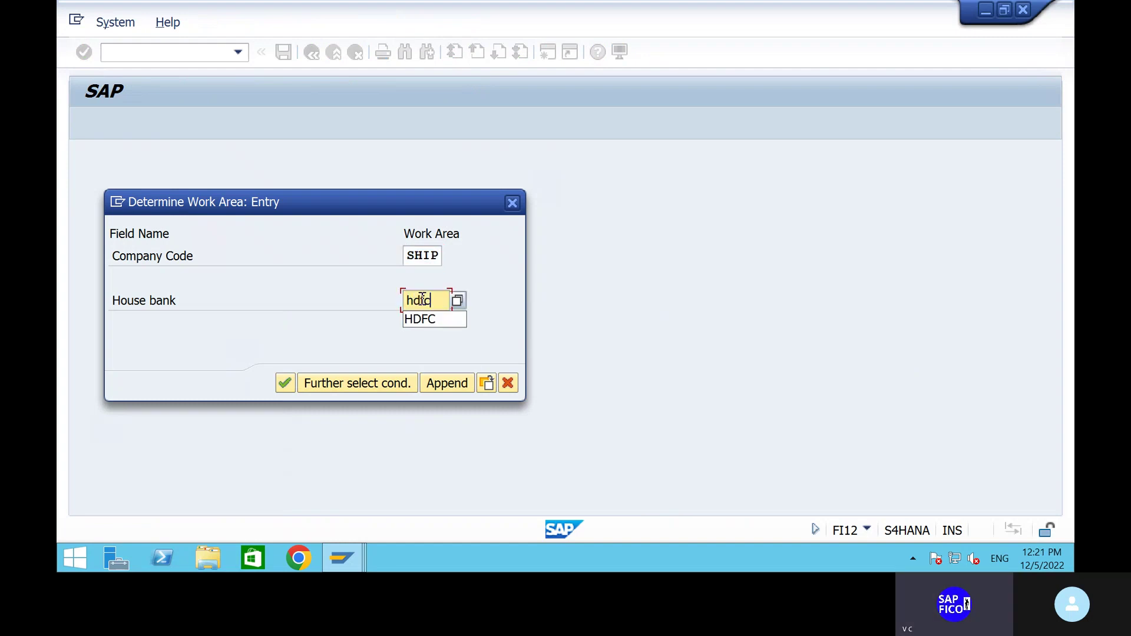
{"action": "left_click", "coordinate": [438, 320]}
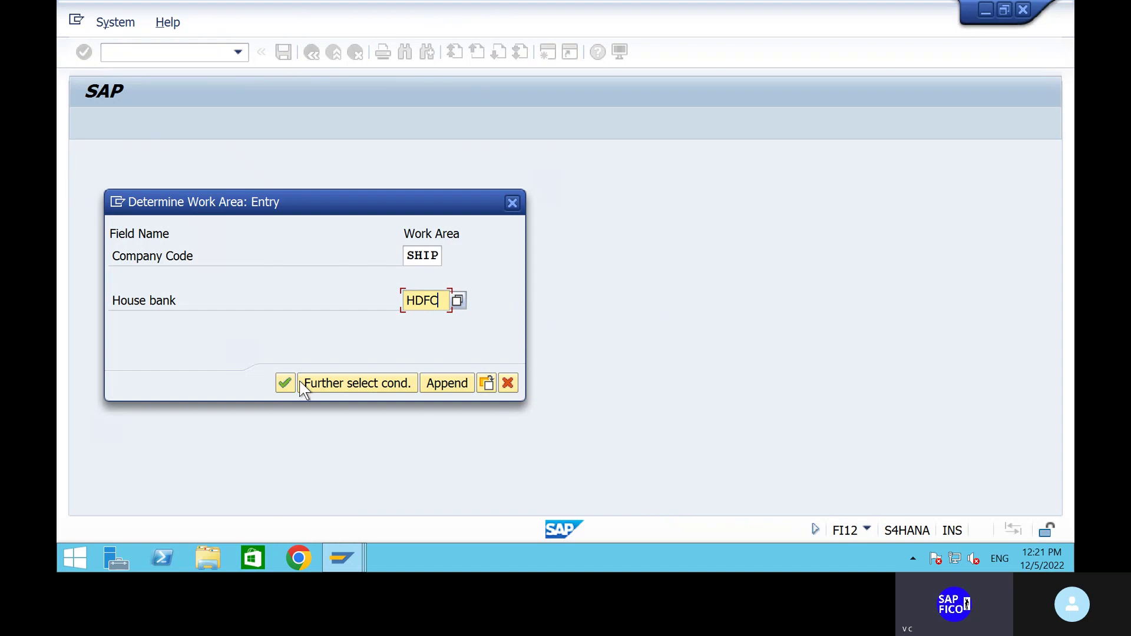
{"action": "left_click", "coordinate": [283, 386]}
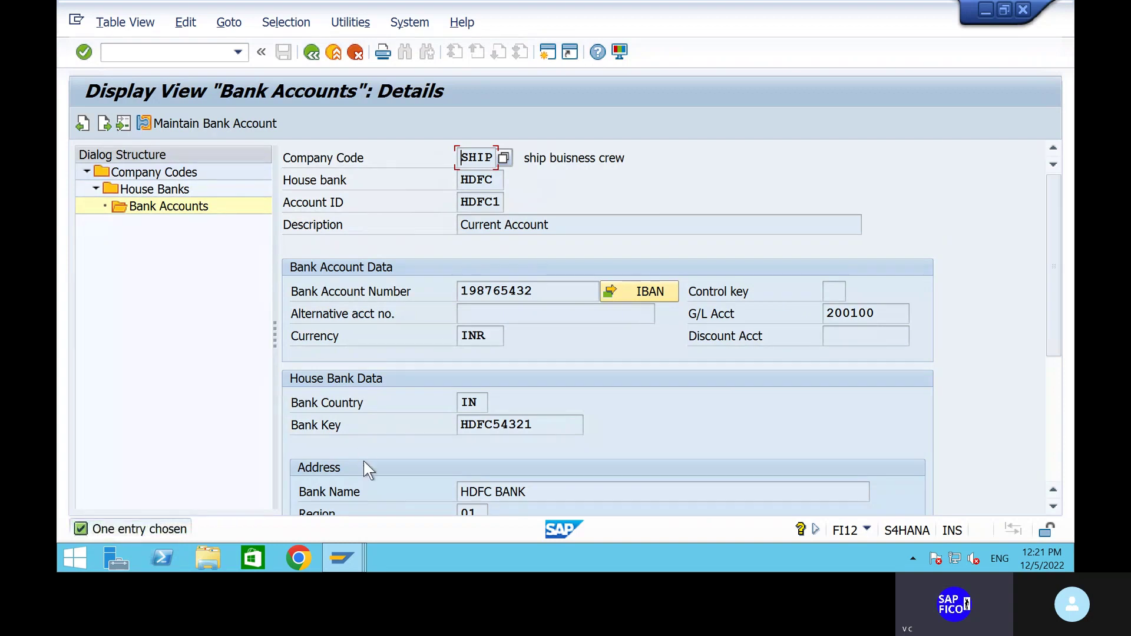
{"action": "scroll", "coordinate": [366, 468], "scroll_direction": "down", "scroll_amount": 5}
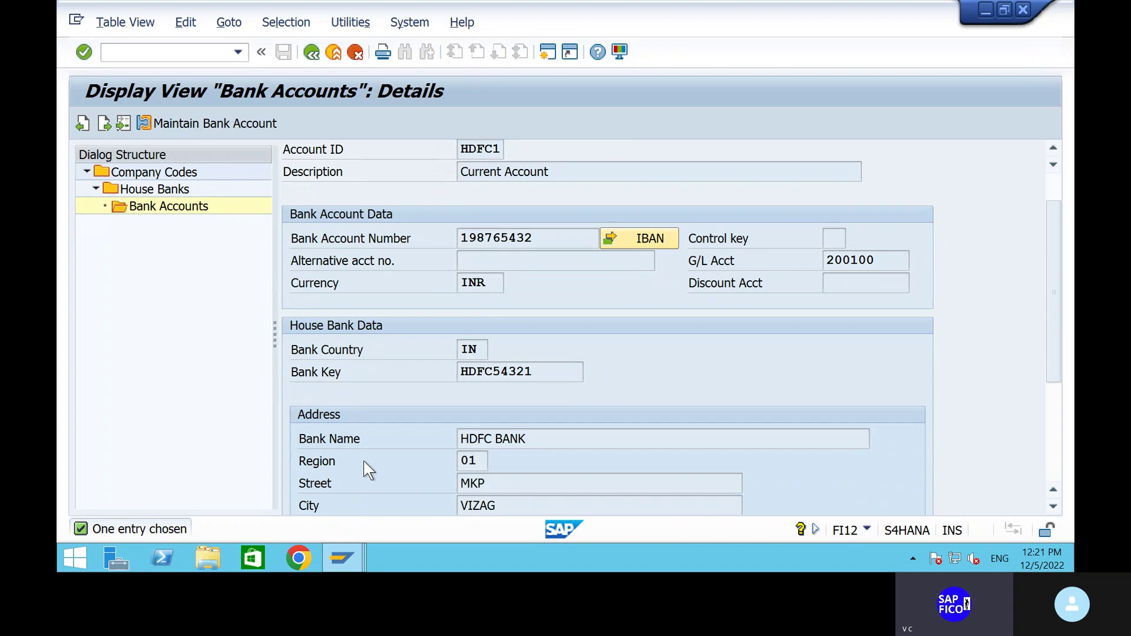
{"action": "scroll", "coordinate": [366, 468], "scroll_direction": "up", "scroll_amount": 5}
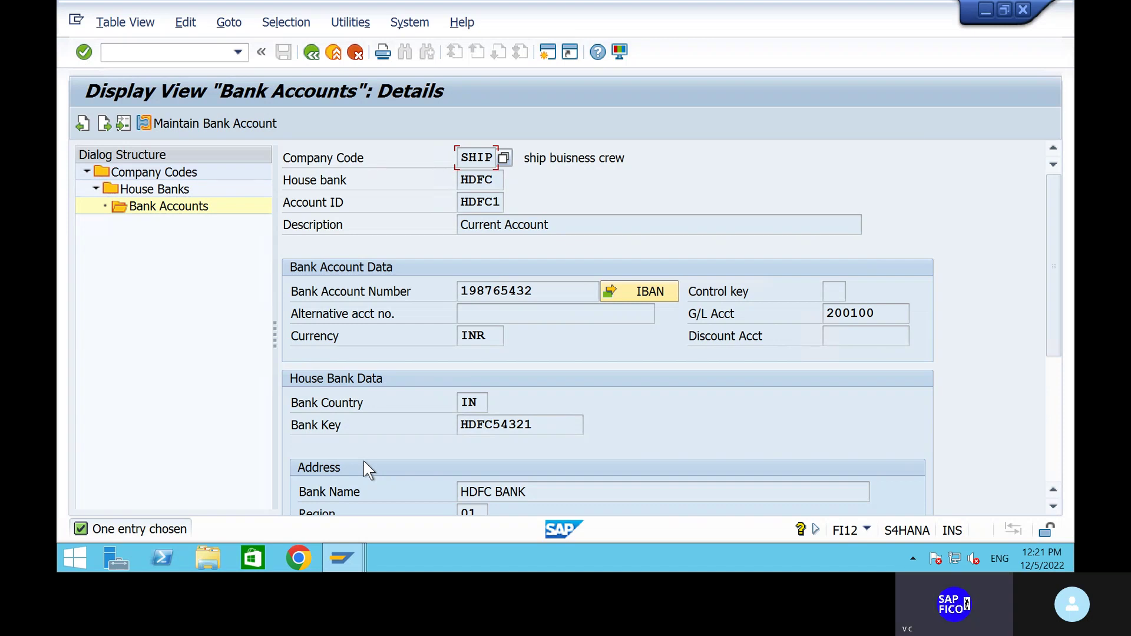
{"action": "left_click", "coordinate": [306, 53]}
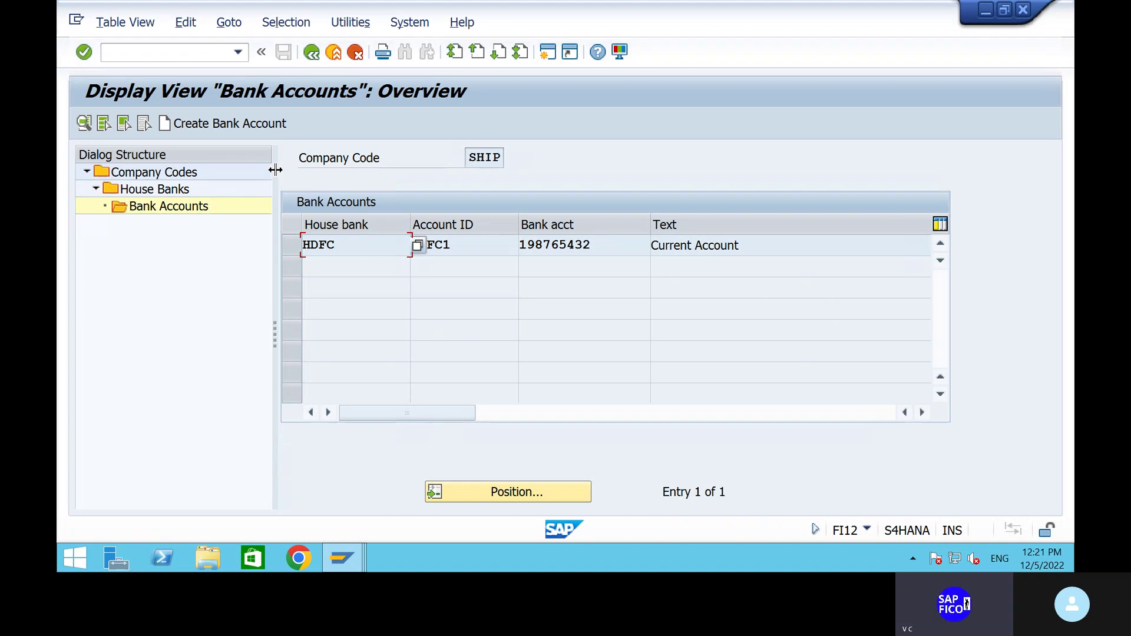
{"action": "left_click", "coordinate": [313, 56]}
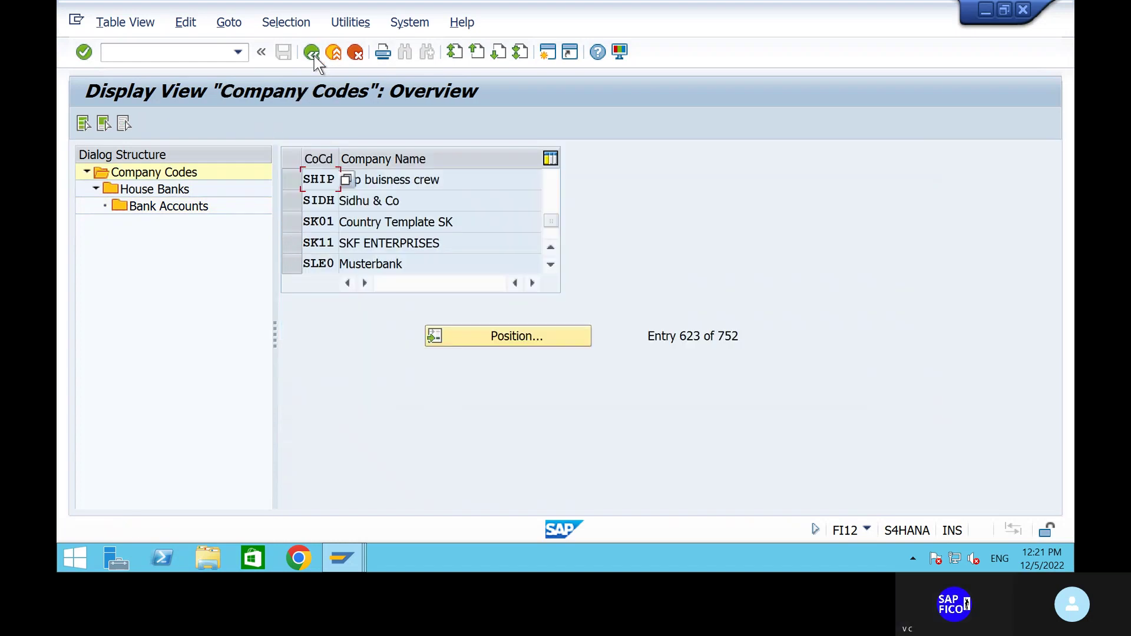
{"action": "left_click", "coordinate": [312, 55]}
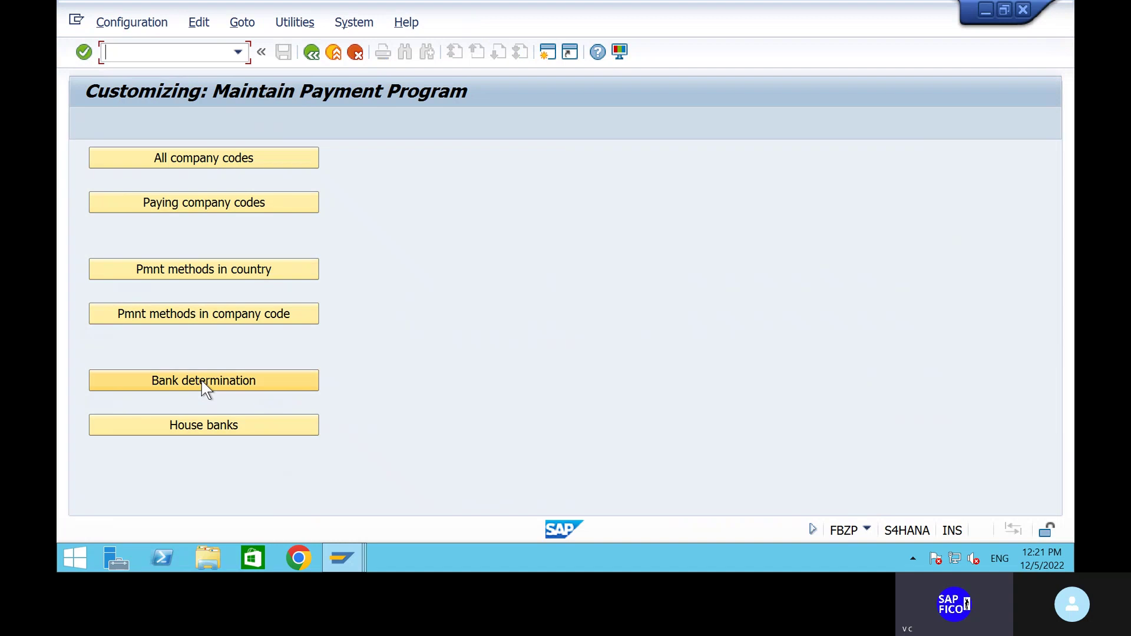
Open the bank determination ranking order for paying company code SHIP.
{"action": "left_click", "coordinate": [202, 382]}
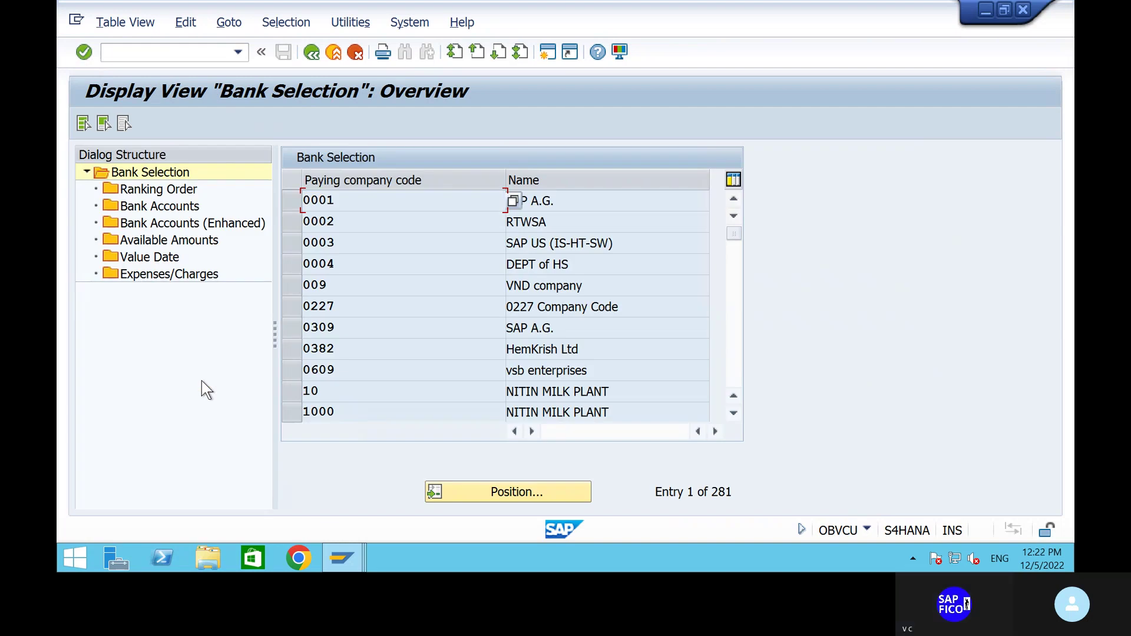
{"action": "left_click", "coordinate": [543, 495]}
{"action": "type", "text": "ship"}
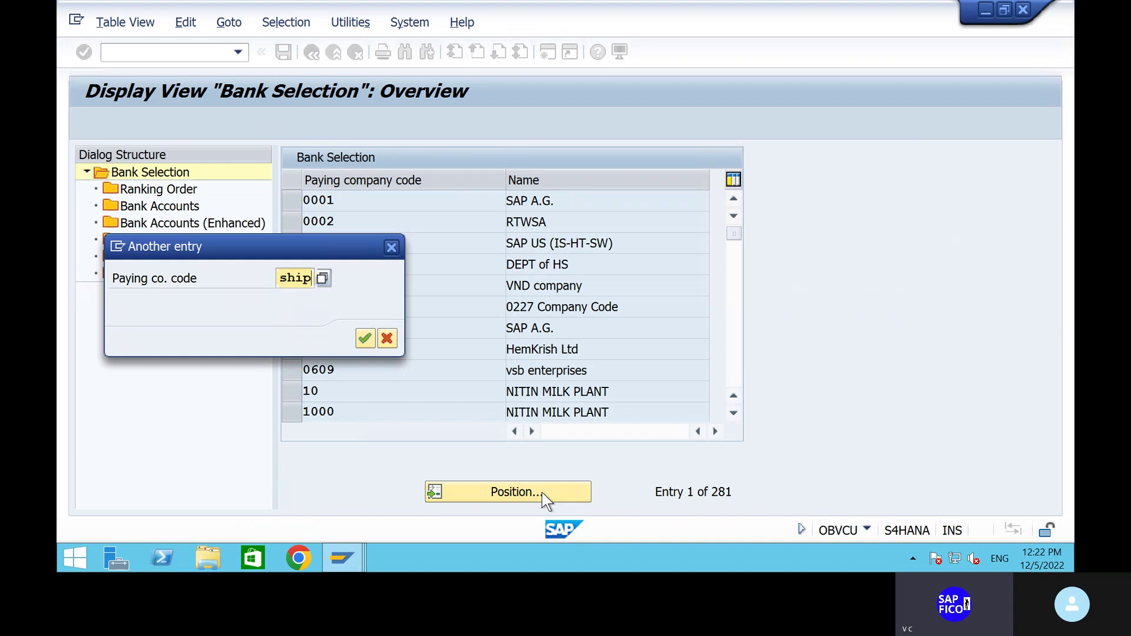
{"action": "key", "text": "Return"}
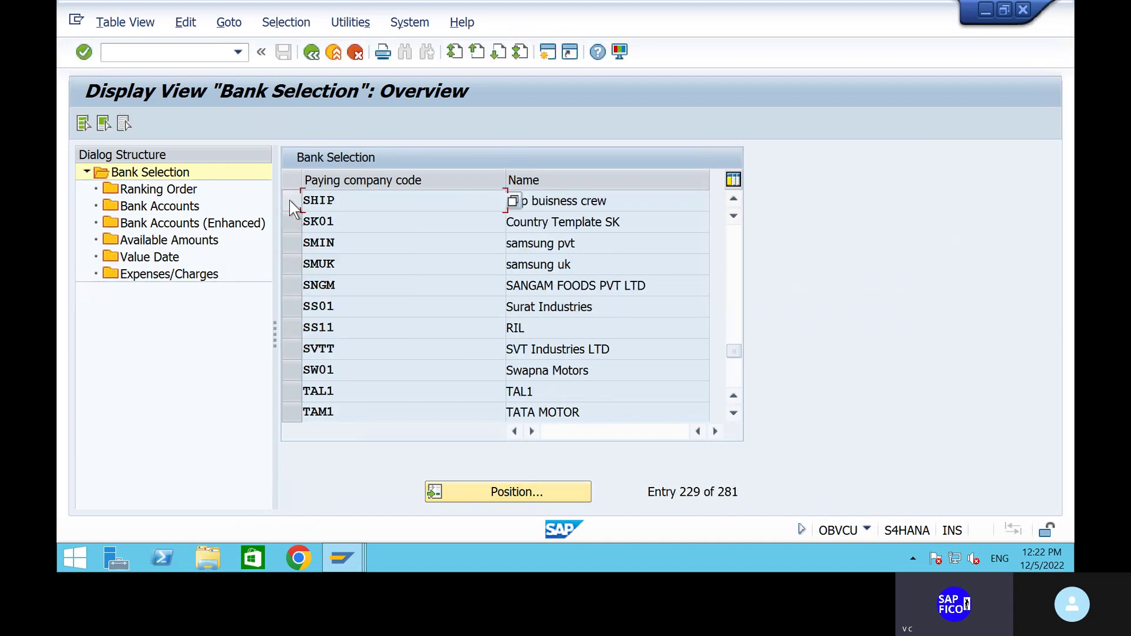
{"action": "left_click", "coordinate": [292, 207]}
{"action": "double_click", "coordinate": [177, 191]}
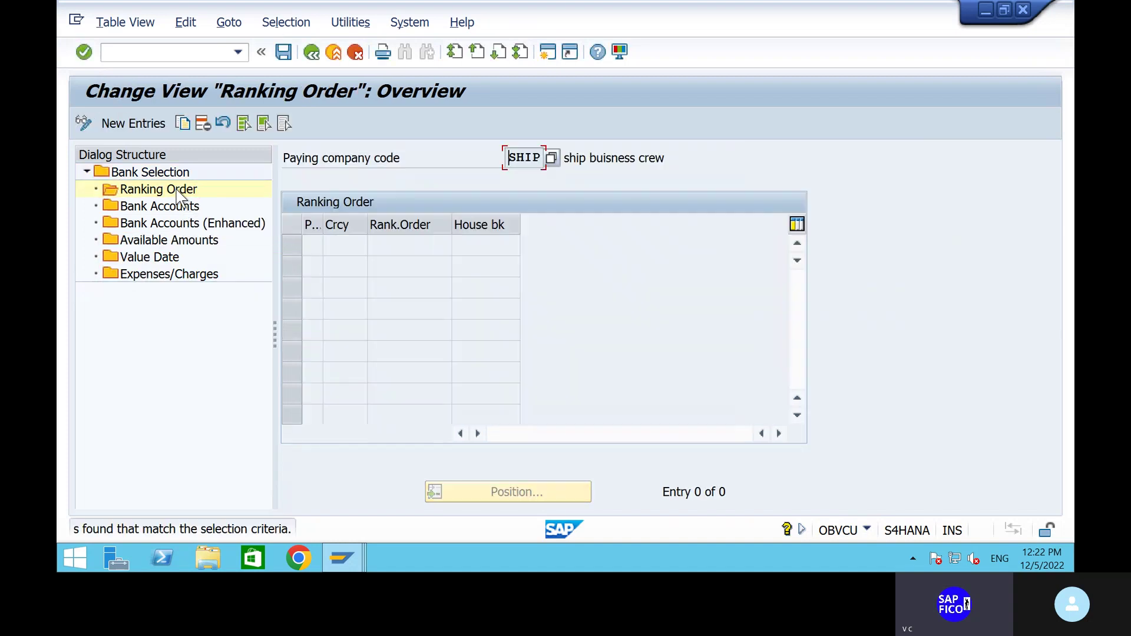
Add and save ranking entry: payment method 5, INR, rank 1, house bank HDFC.
{"action": "left_click", "coordinate": [136, 125]}
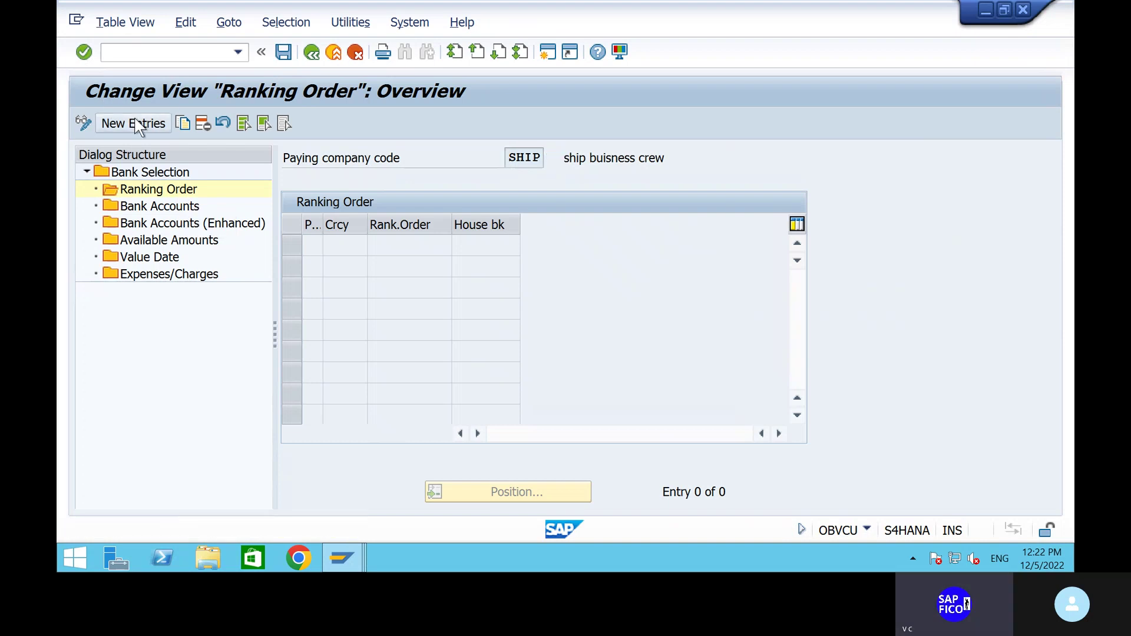
{"action": "type", "text": "5"}
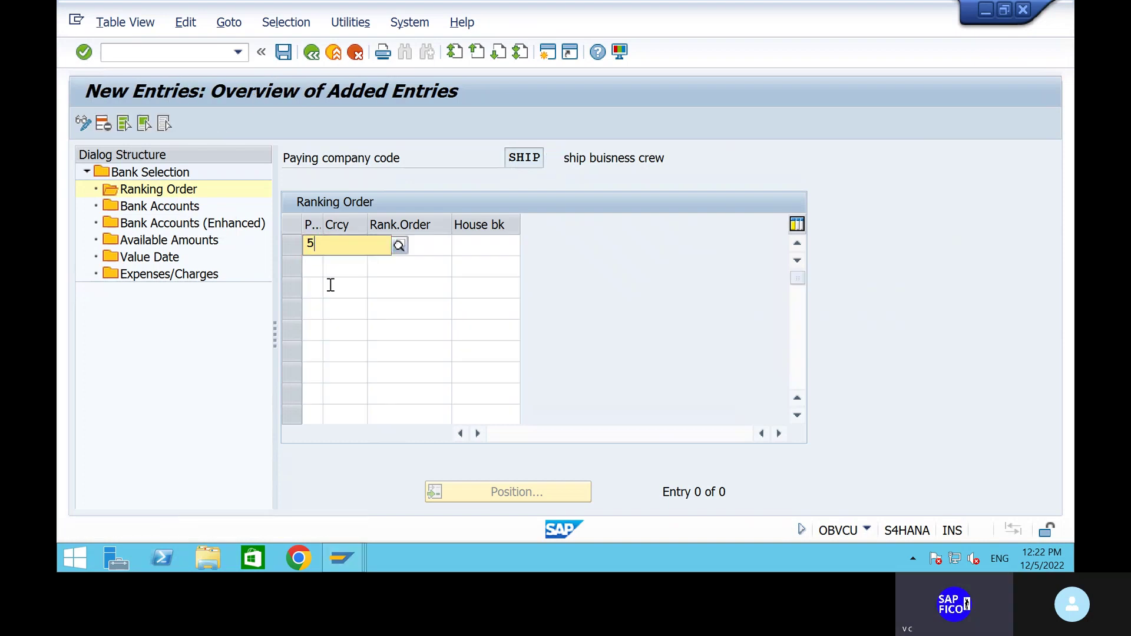
{"action": "left_click", "coordinate": [331, 275]}
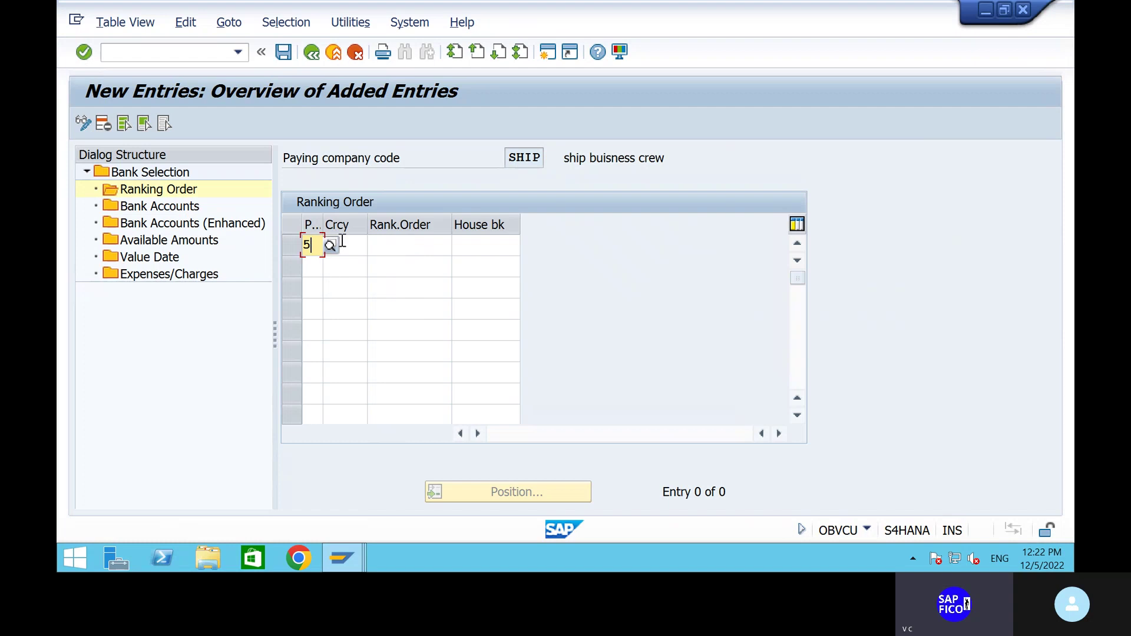
{"action": "key", "text": "Tab"}
{"action": "type", "text": "inr"}
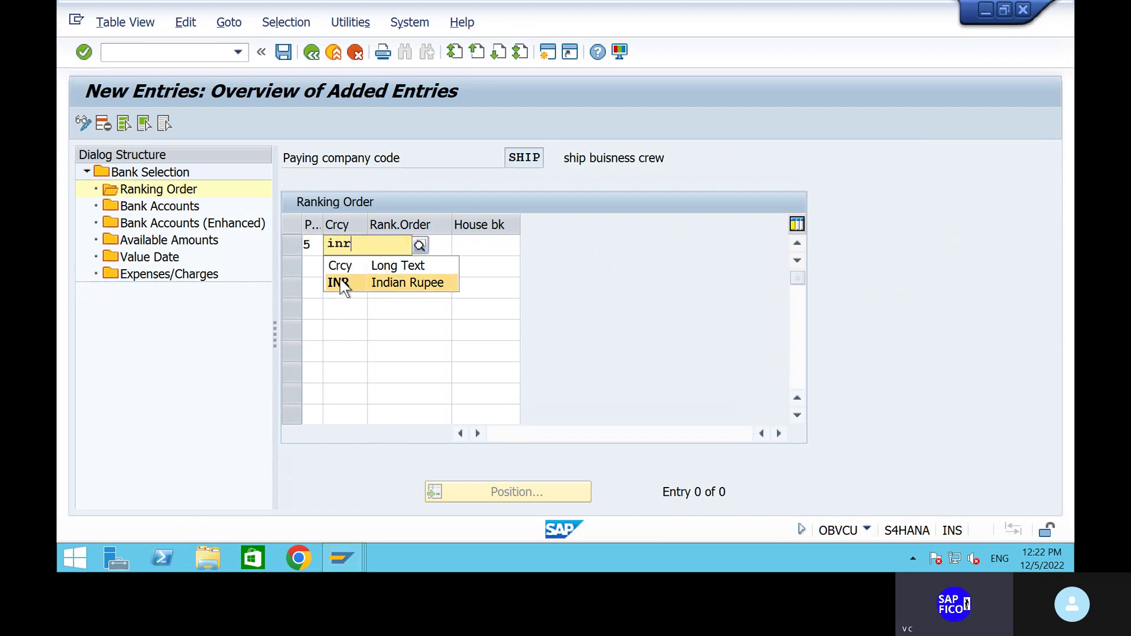
{"action": "left_click", "coordinate": [342, 283]}
{"action": "left_click", "coordinate": [404, 248]}
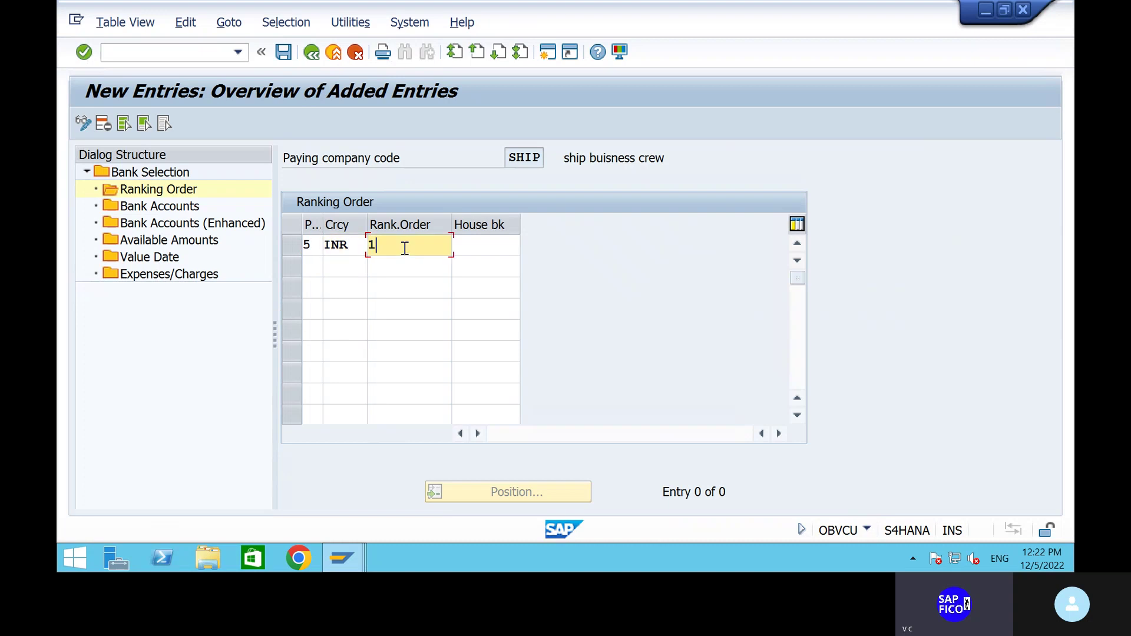
{"action": "left_click", "coordinate": [487, 245]}
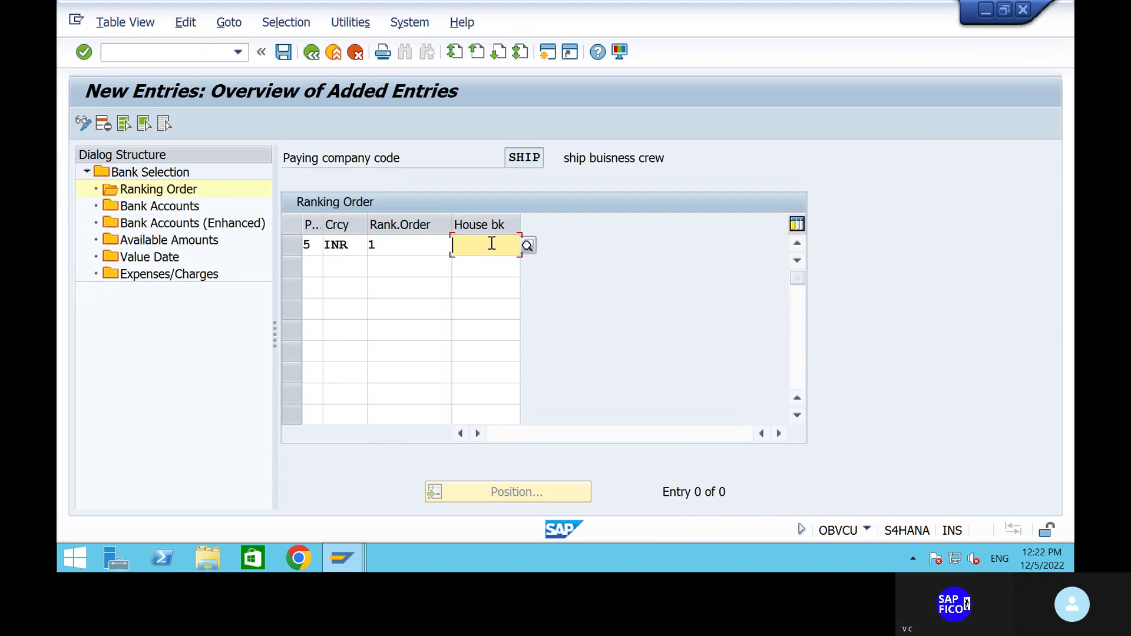
{"action": "left_click", "coordinate": [528, 246]}
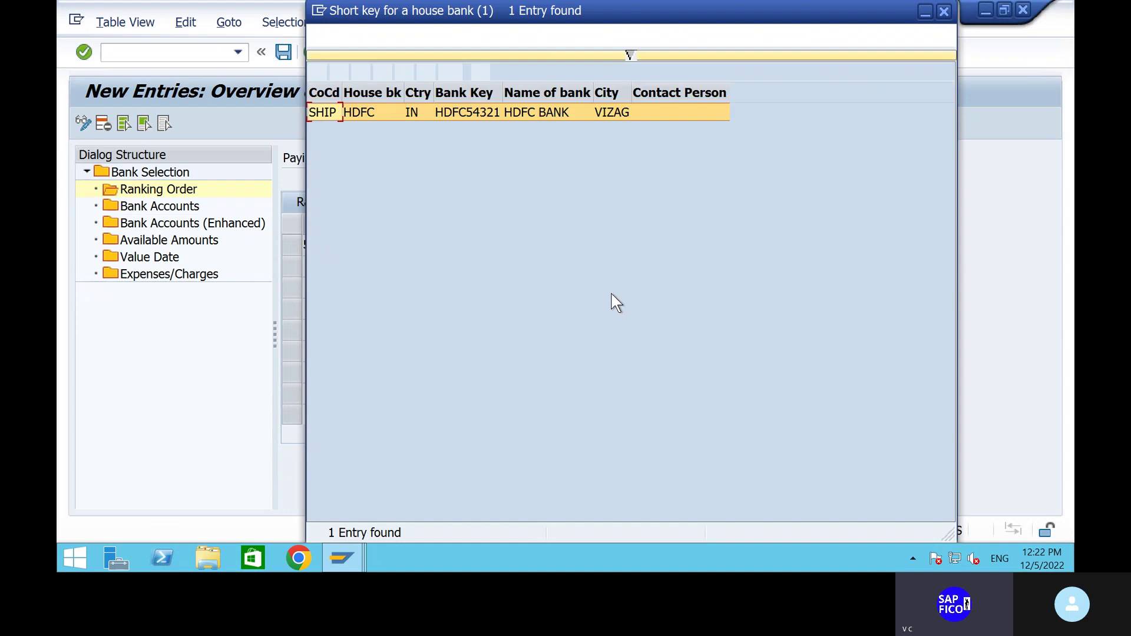
{"action": "left_click", "coordinate": [316, 73]}
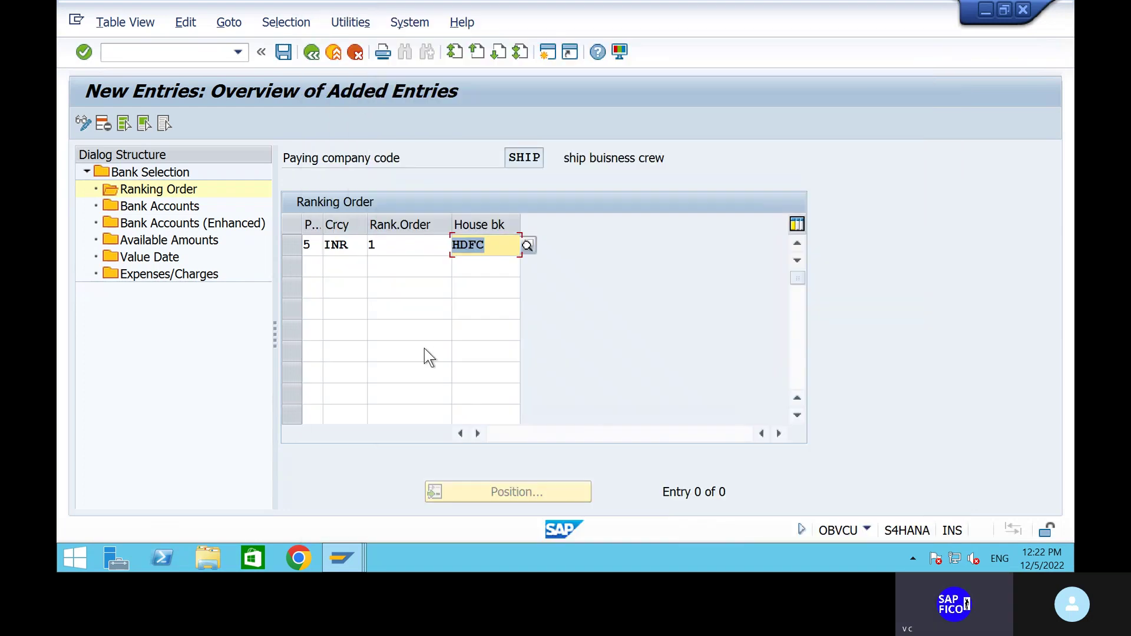
{"action": "key", "text": "Return"}
{"action": "left_click", "coordinate": [283, 53]}
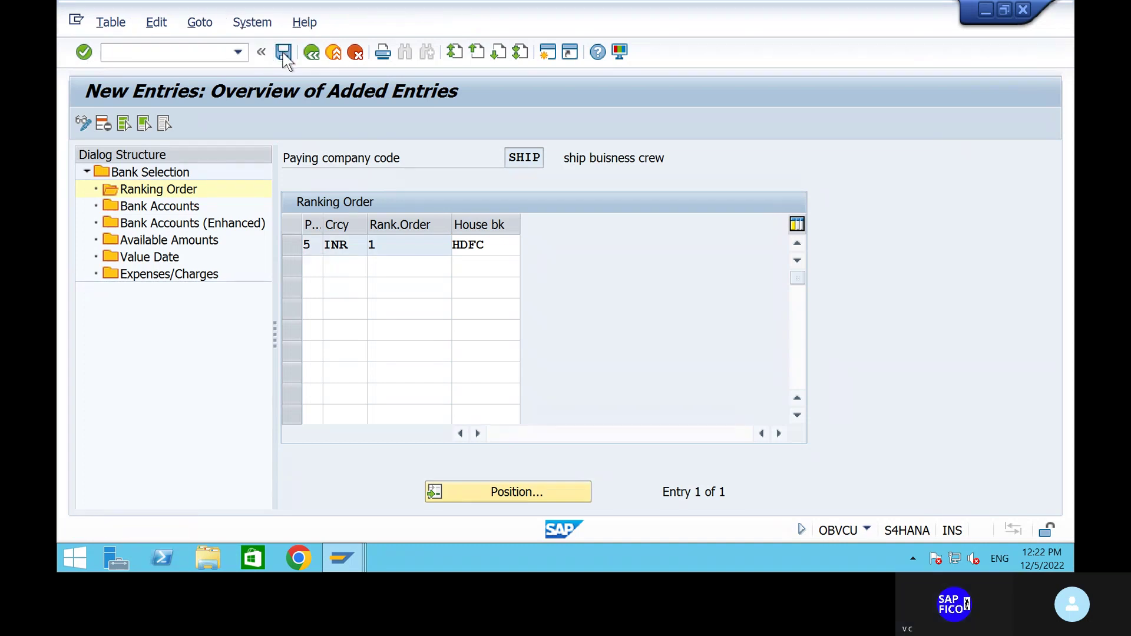
{"action": "left_click", "coordinate": [426, 340]}
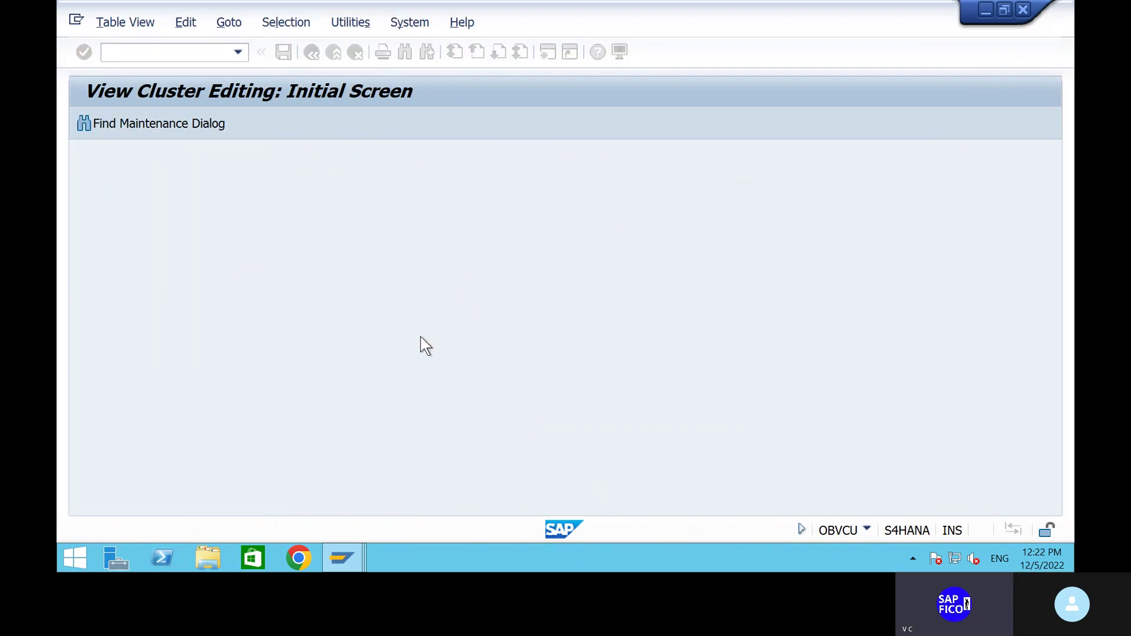
Start a new Bank Accounts entry with house bank HDFC, payment method 5 and INR.
{"action": "left_click", "coordinate": [179, 209]}
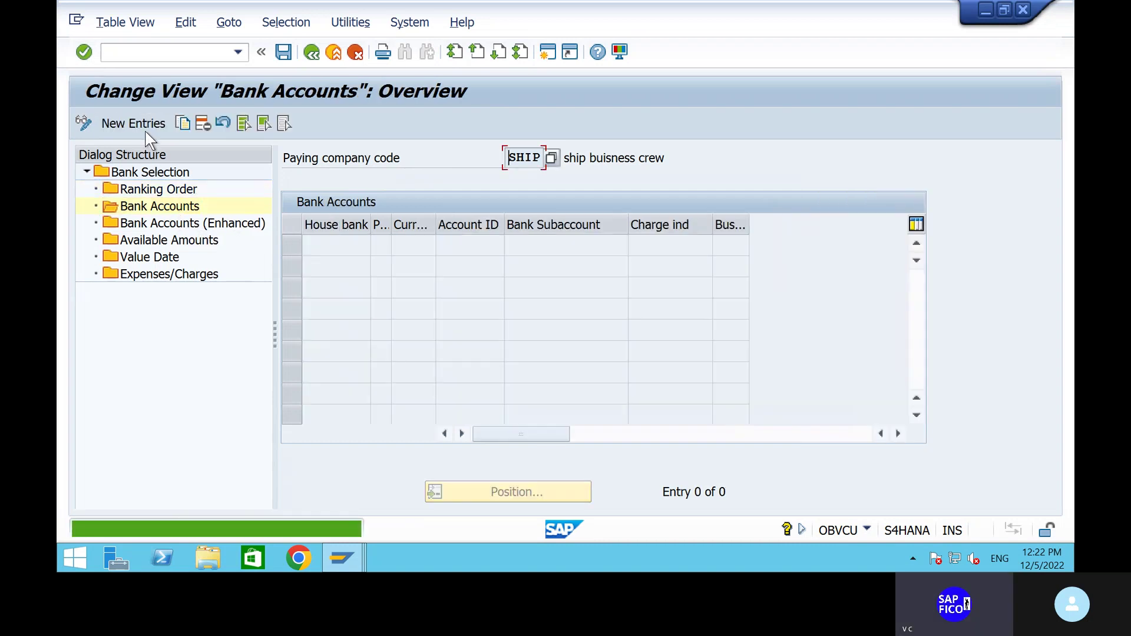
{"action": "left_click", "coordinate": [140, 125]}
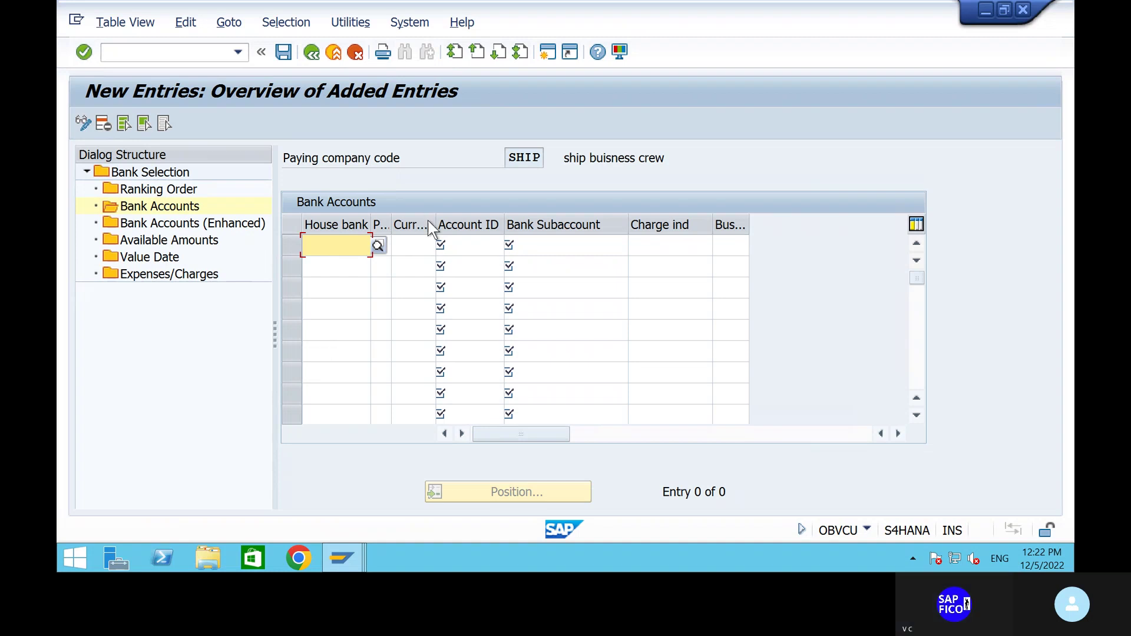
{"action": "left_click", "coordinate": [375, 245]}
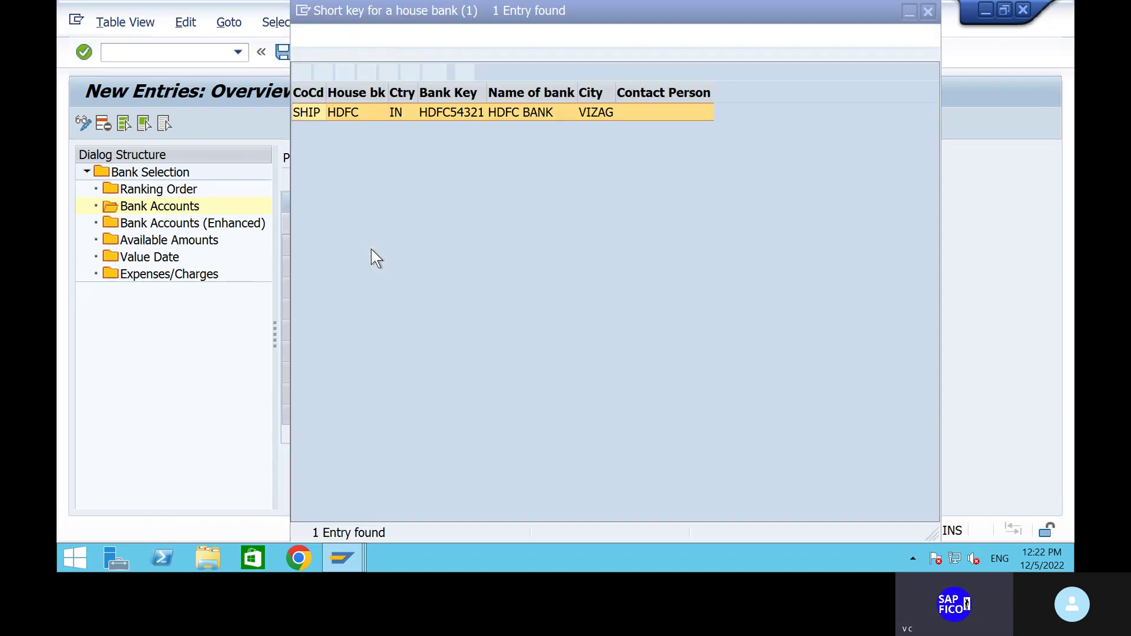
{"action": "left_click", "coordinate": [301, 72]}
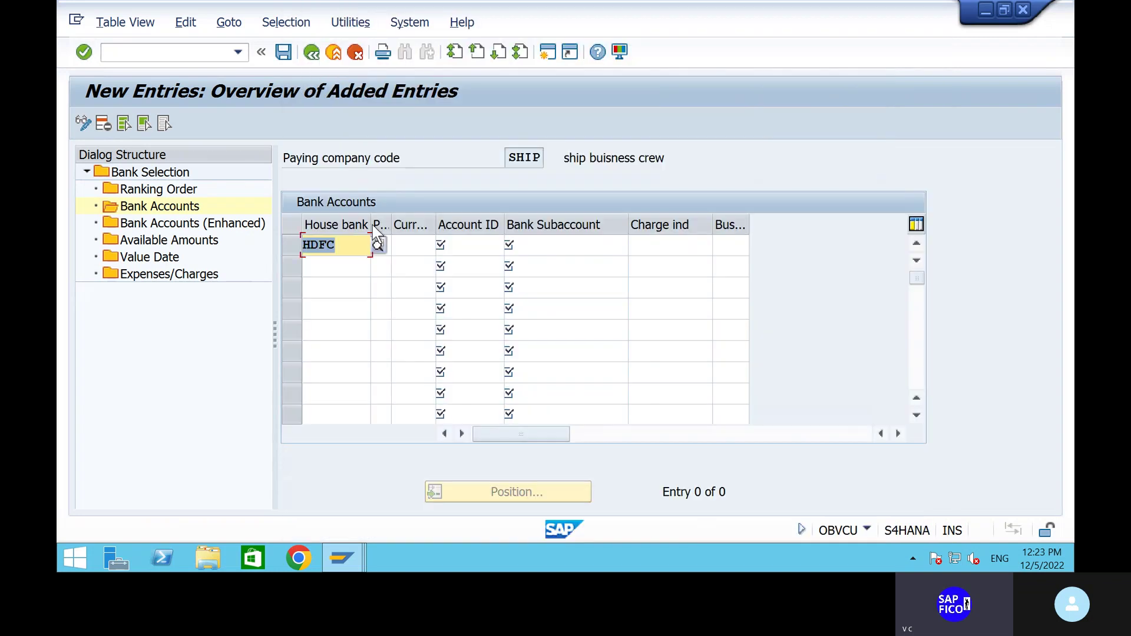
{"action": "left_click", "coordinate": [397, 245]}
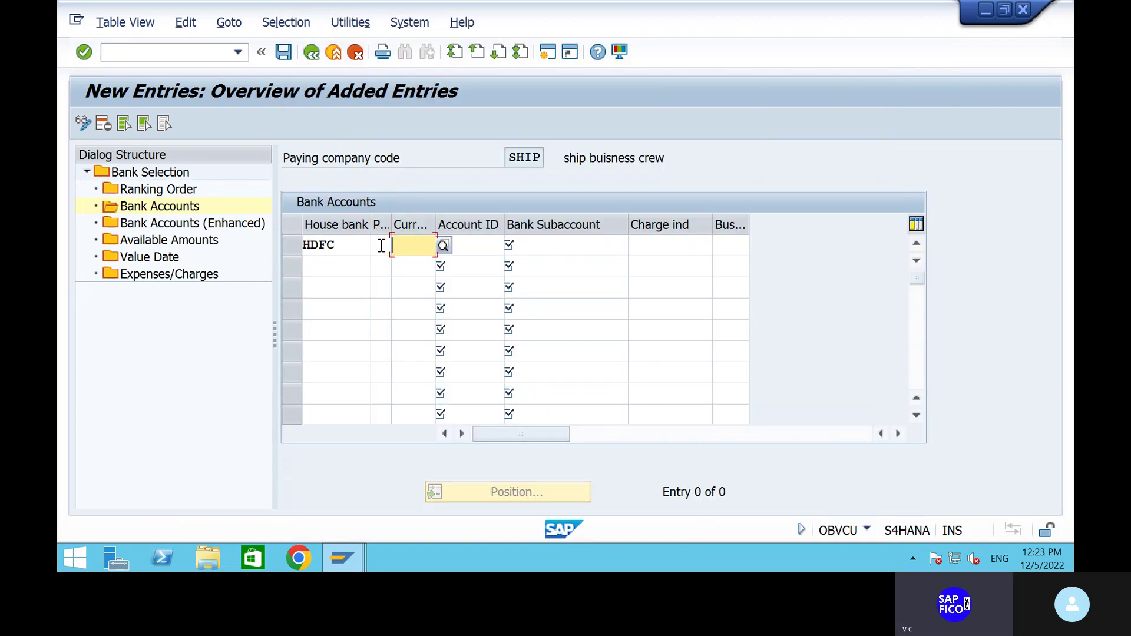
{"action": "left_click", "coordinate": [381, 247]}
{"action": "type", "text": "5"}
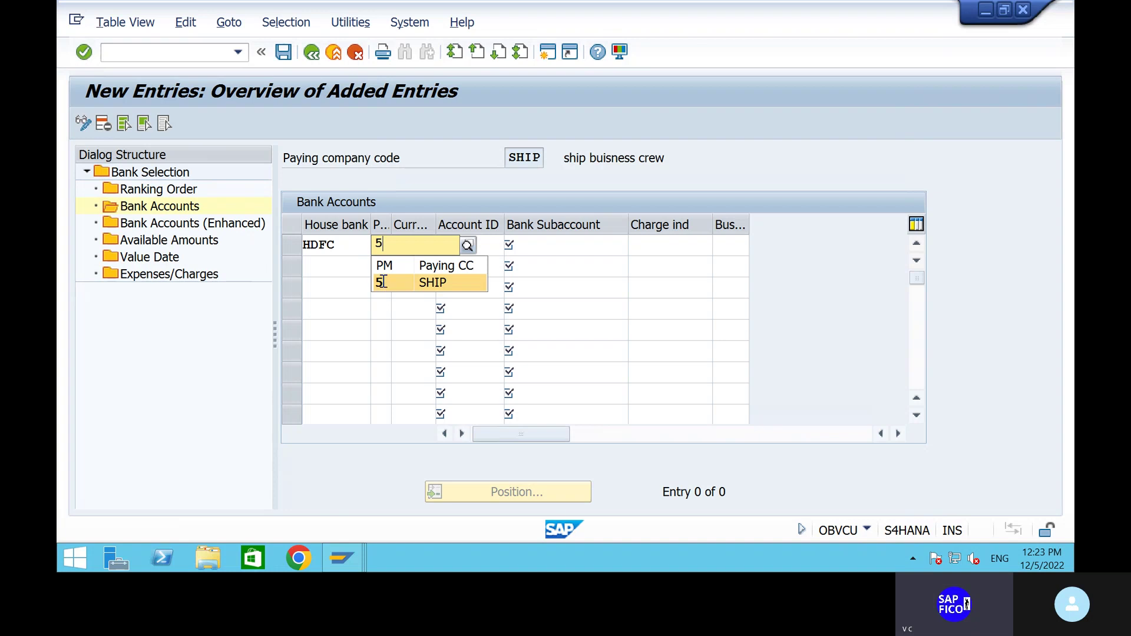
{"action": "left_click", "coordinate": [382, 282]}
{"action": "left_click", "coordinate": [412, 246]}
{"action": "type", "text": "i"}
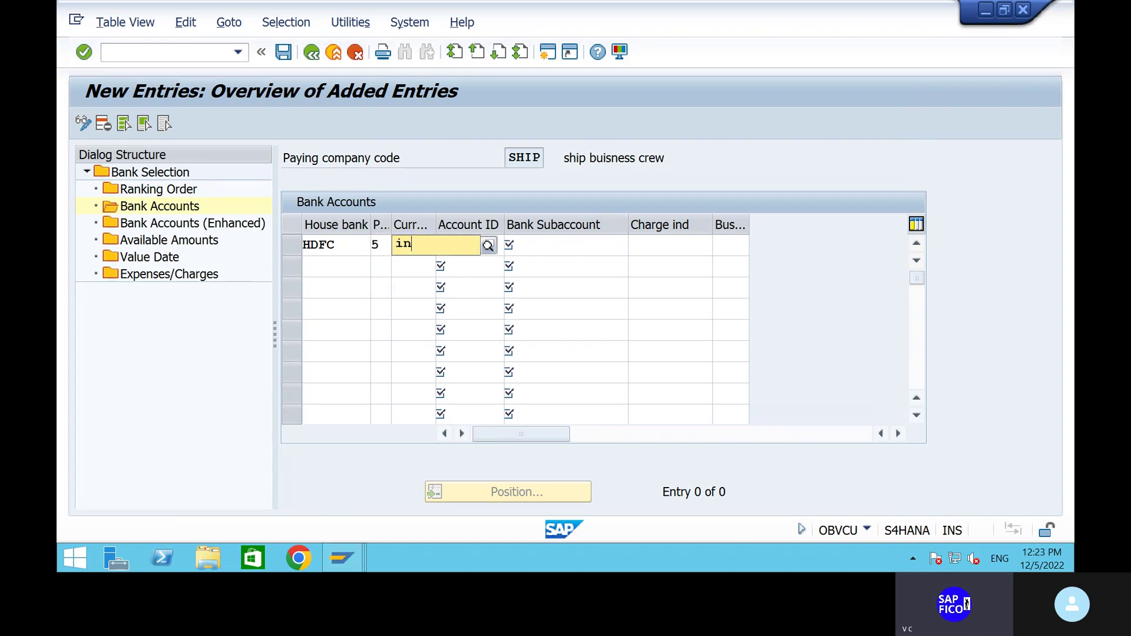
{"action": "type", "text": "n"}
{"action": "left_click", "coordinate": [448, 281]}
Set account ID HDFC1 and bank subaccount 200100, then save the entry.
{"action": "left_click", "coordinate": [481, 246]}
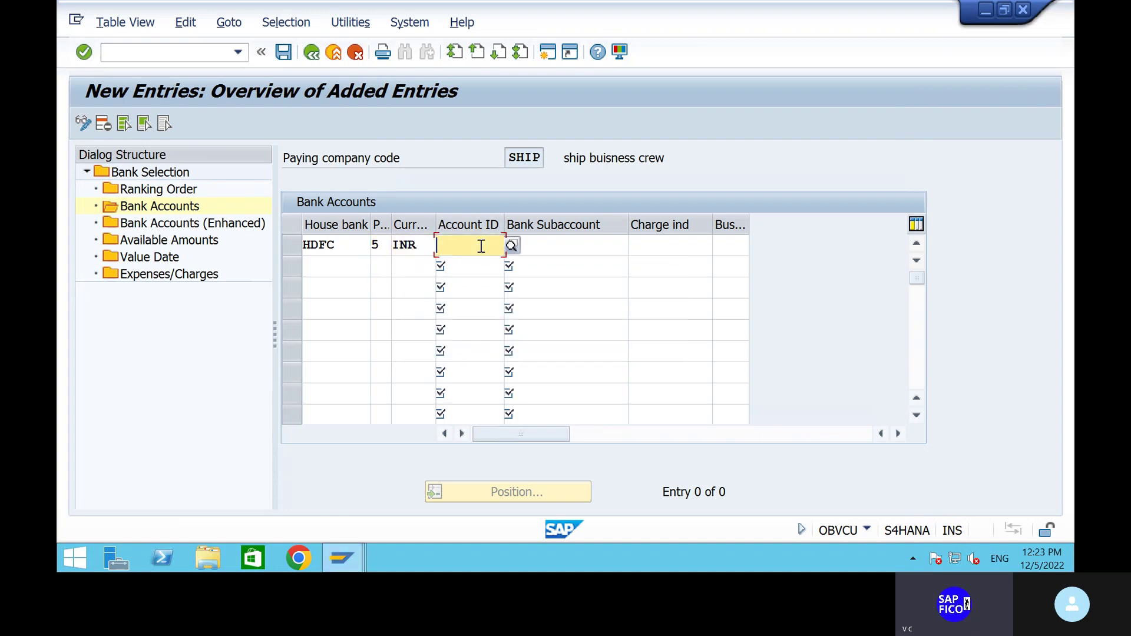
{"action": "left_click", "coordinate": [511, 247]}
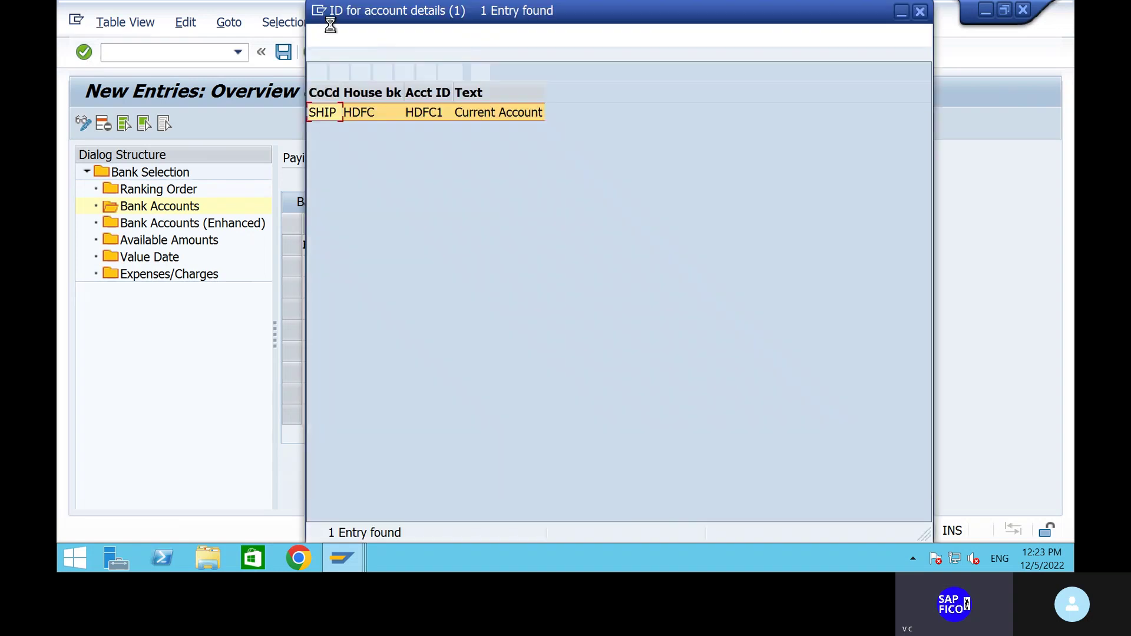
{"action": "left_click", "coordinate": [316, 72]}
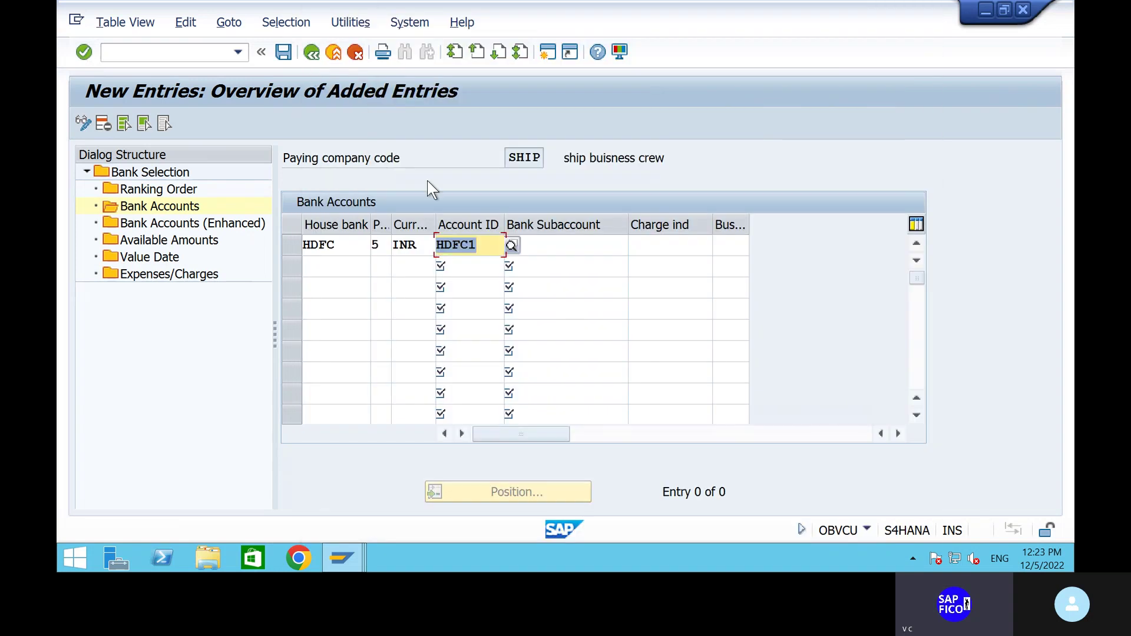
{"action": "left_click", "coordinate": [561, 245]}
{"action": "left_click", "coordinate": [646, 250]}
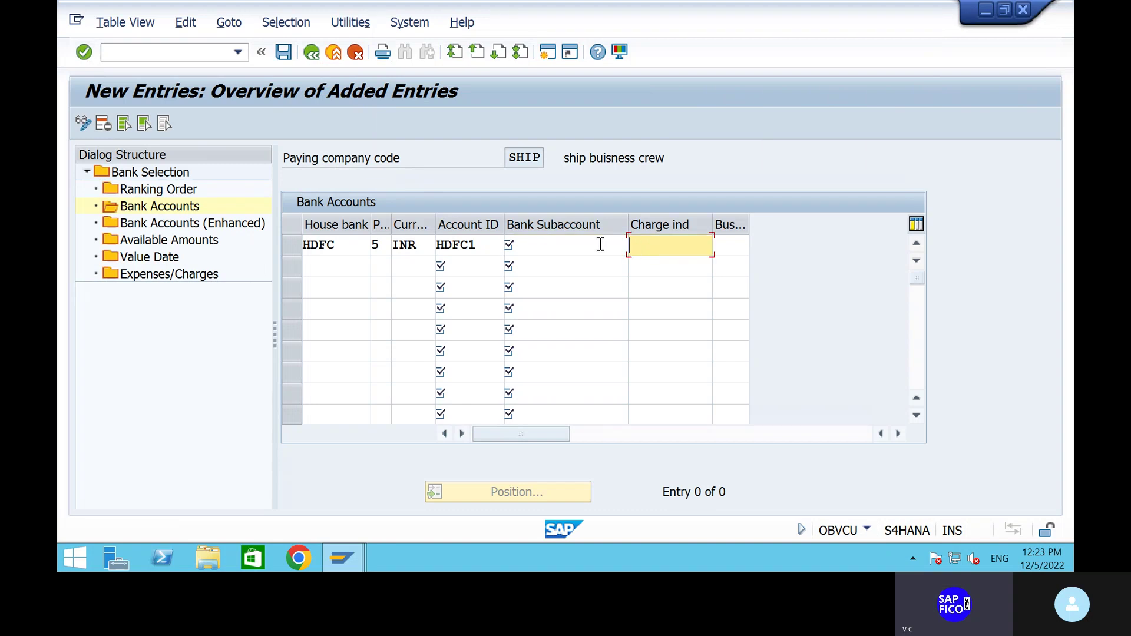
{"action": "left_click", "coordinate": [600, 245]}
{"action": "left_click", "coordinate": [635, 246]}
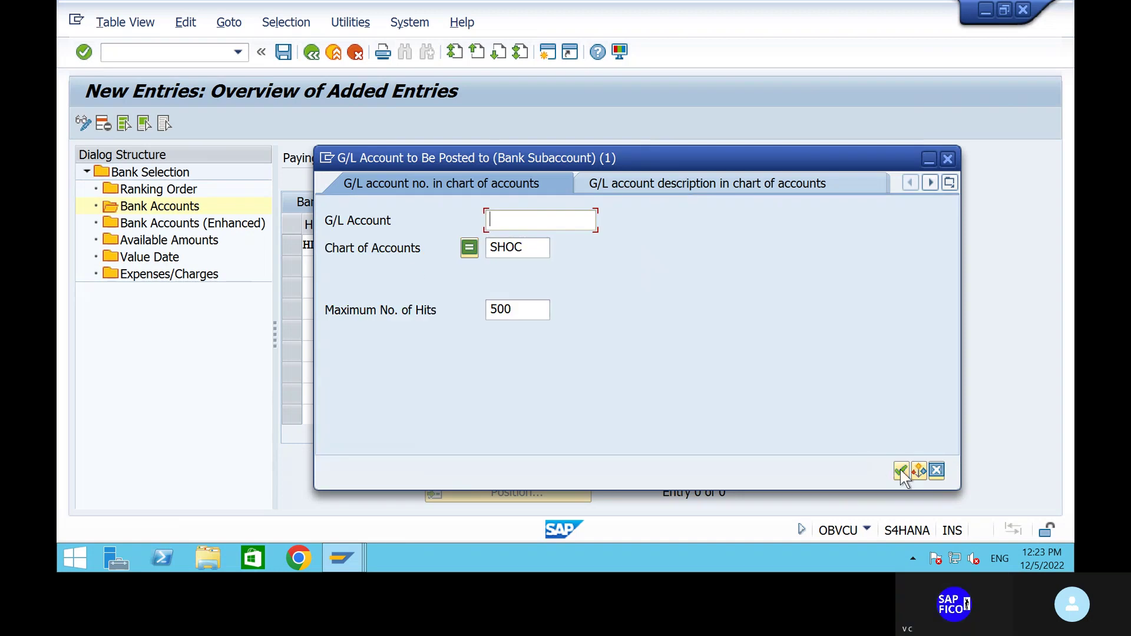
{"action": "left_click", "coordinate": [902, 470]}
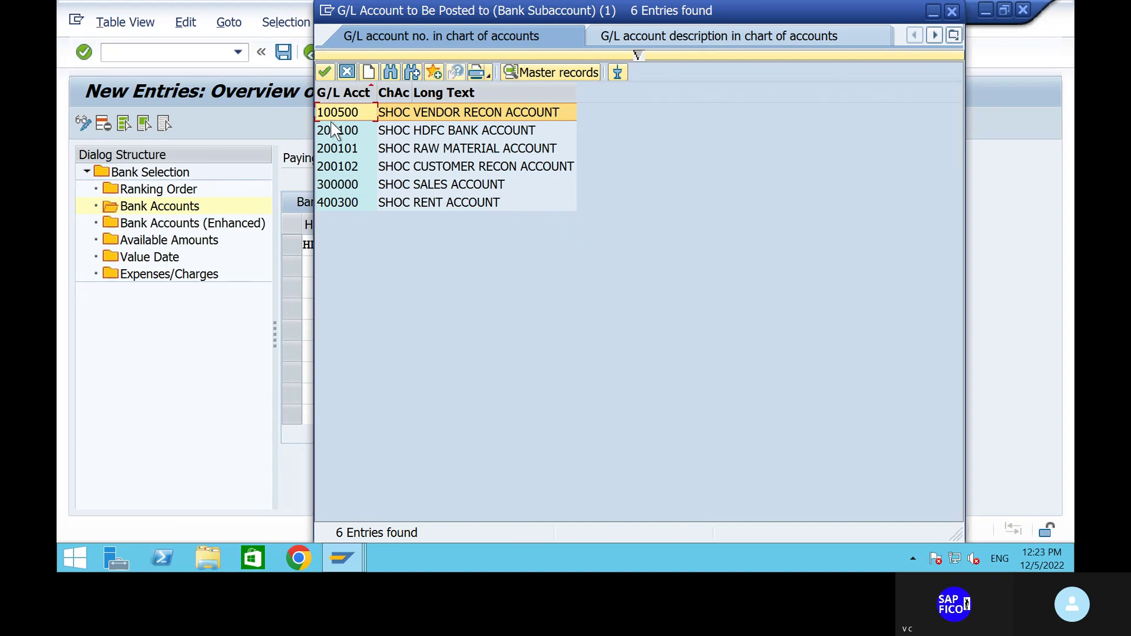
{"action": "left_click", "coordinate": [334, 128]}
{"action": "left_click", "coordinate": [324, 72]}
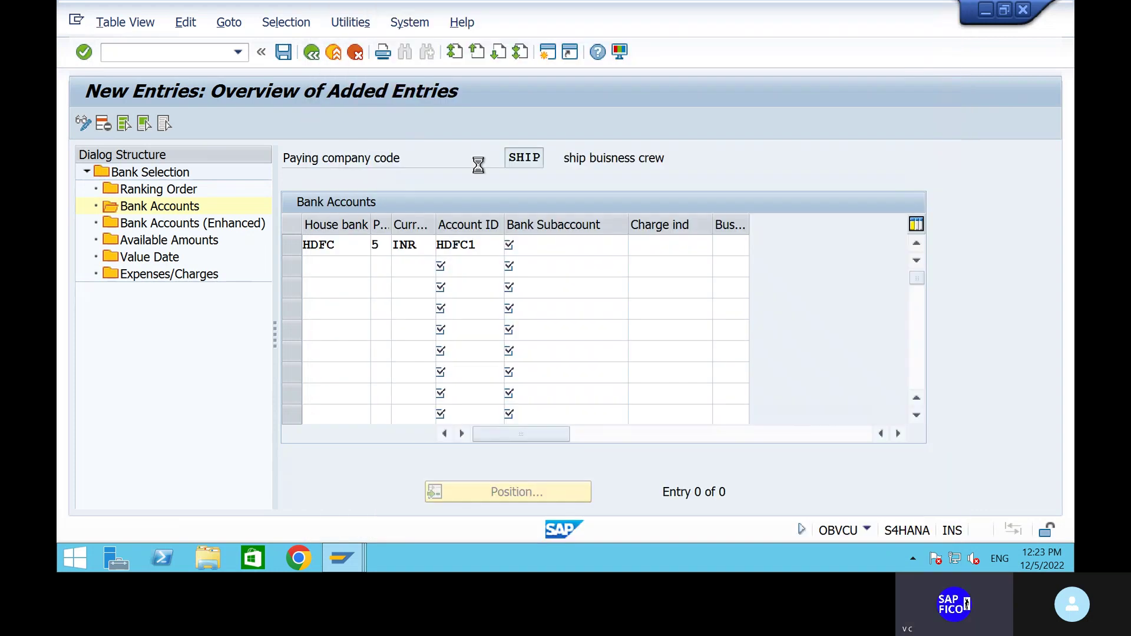
{"action": "key", "text": "Return"}
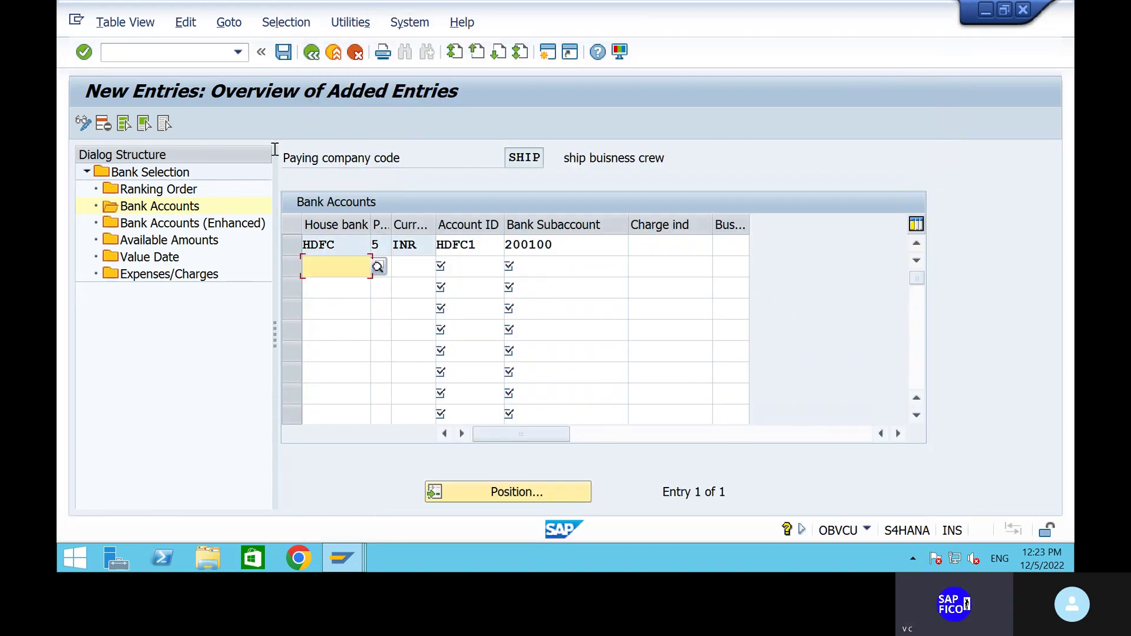
{"action": "left_click", "coordinate": [285, 54]}
{"action": "left_click", "coordinate": [168, 226]}
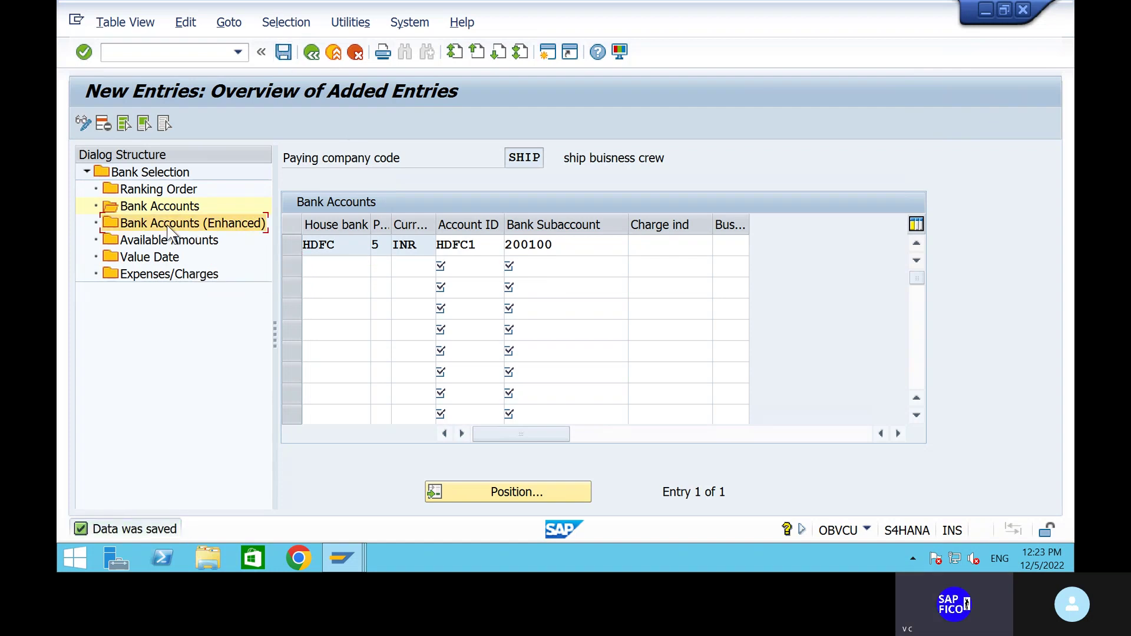
Start a new enhanced bank account entry with house bank HDFC, method 5 and INR.
{"action": "double_click", "coordinate": [168, 227]}
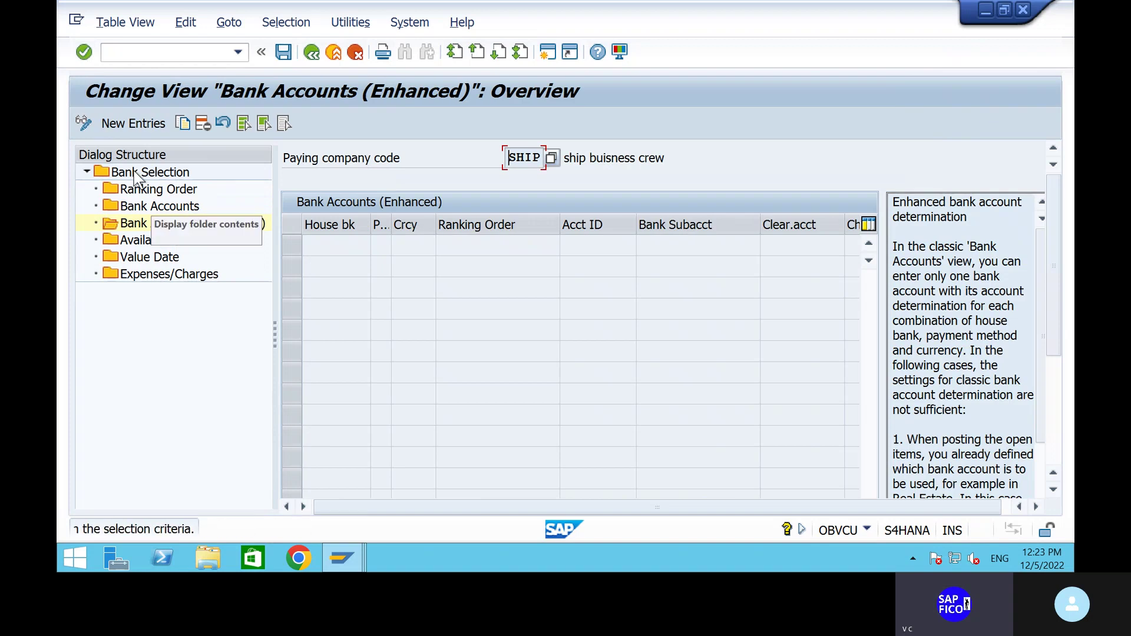
{"action": "left_click", "coordinate": [136, 127]}
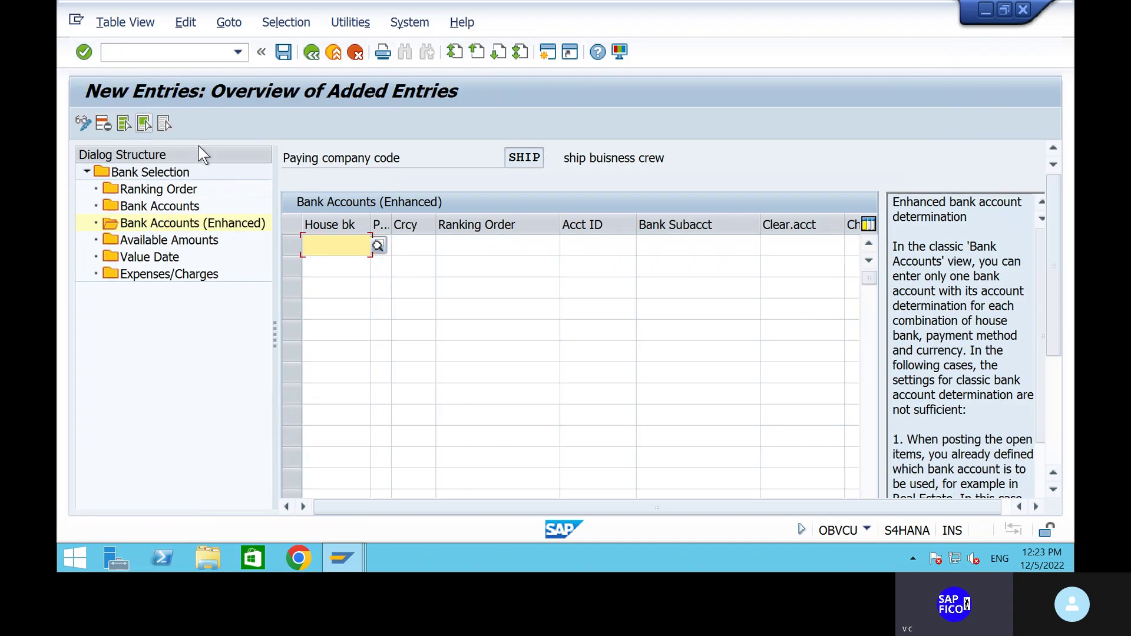
{"action": "left_click", "coordinate": [376, 245]}
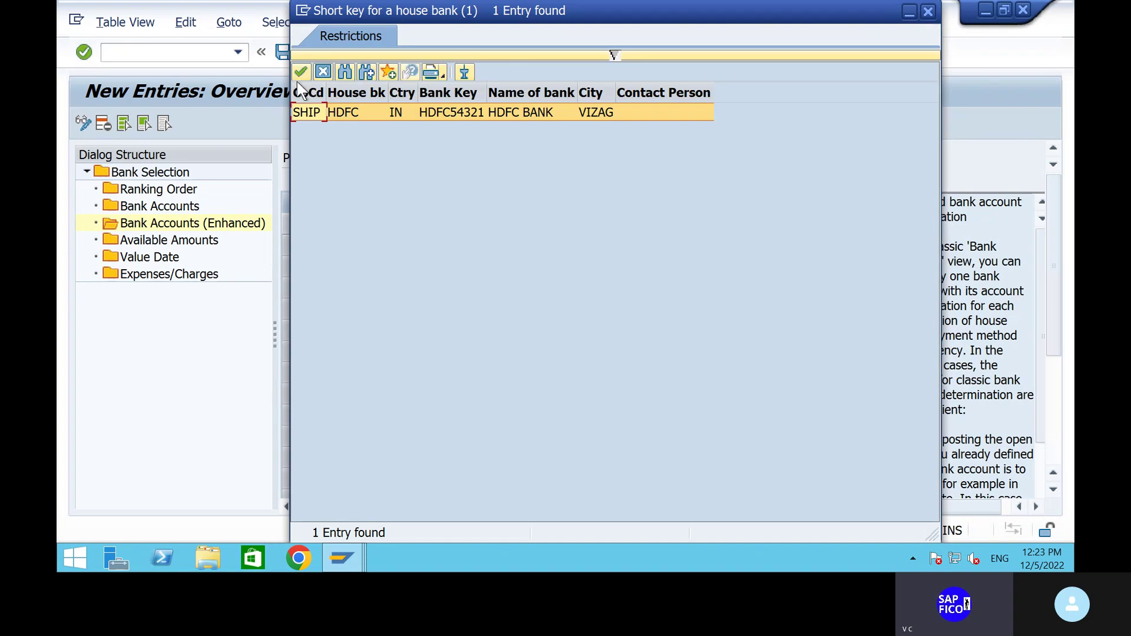
{"action": "left_click", "coordinate": [298, 73]}
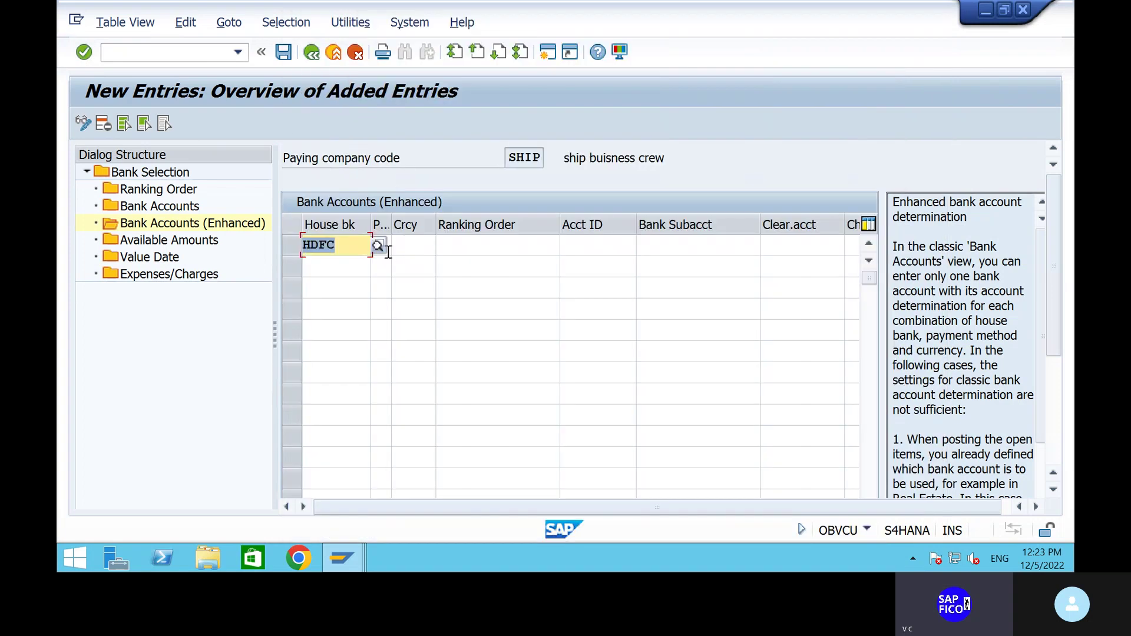
{"action": "left_click", "coordinate": [388, 250]}
{"action": "type", "text": "5"}
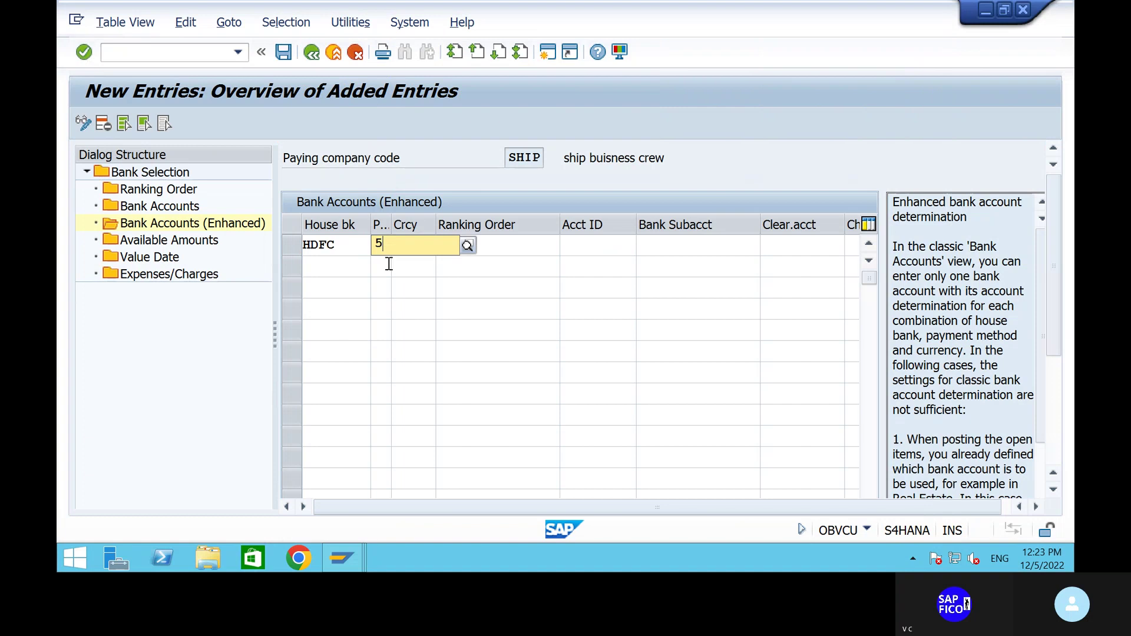
{"action": "left_click", "coordinate": [381, 282]}
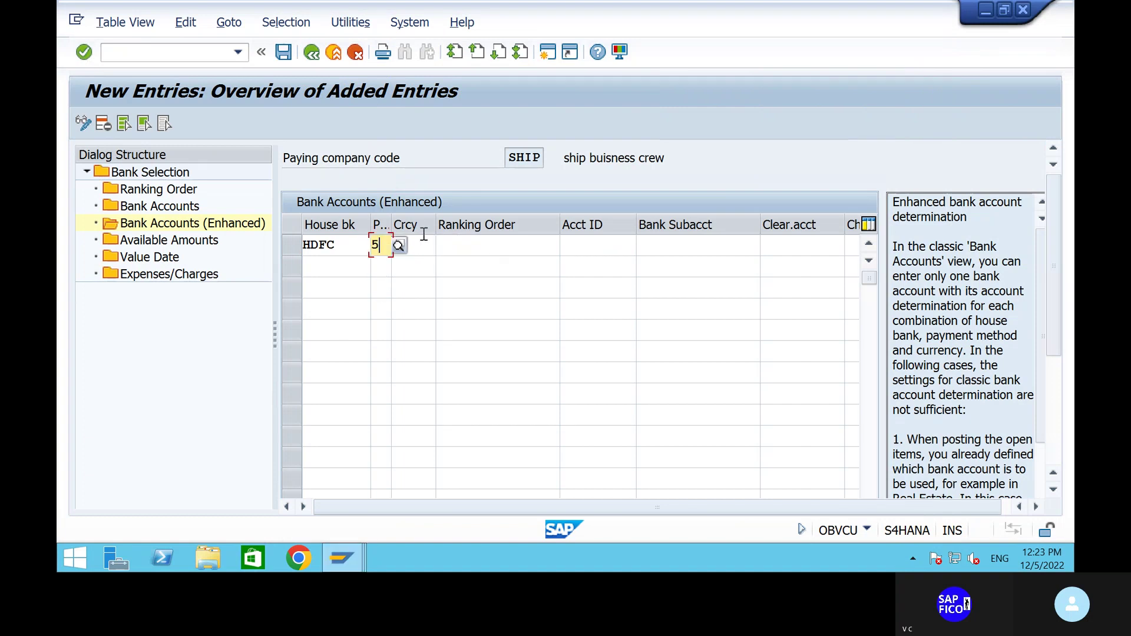
{"action": "left_click", "coordinate": [424, 243]}
{"action": "type", "text": "in"}
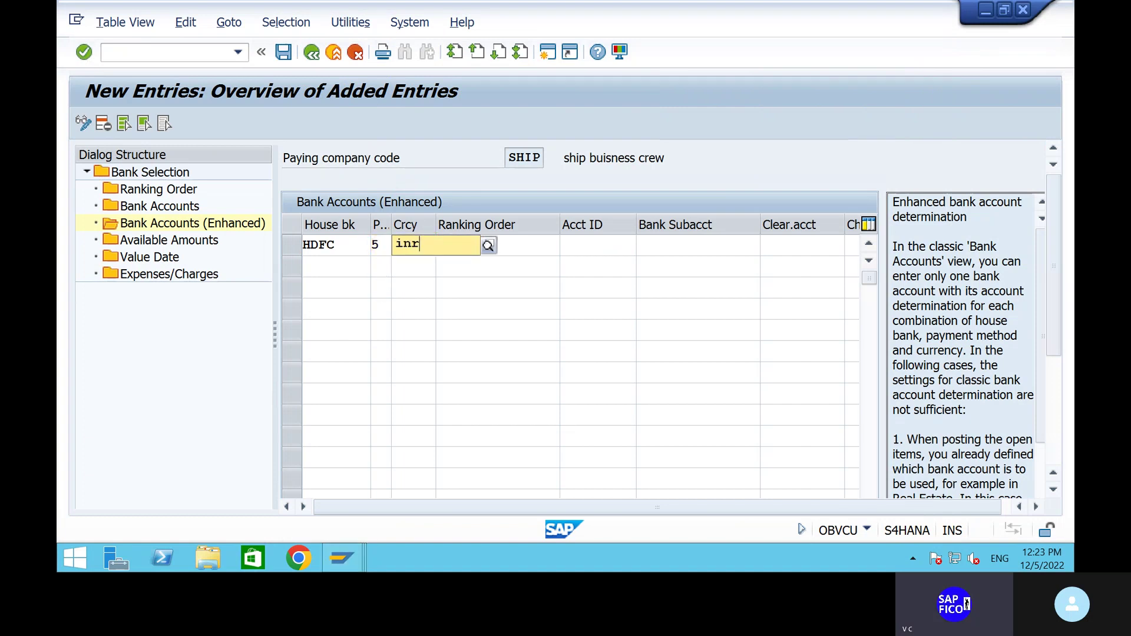
{"action": "type", "text": "r"}
{"action": "left_click", "coordinate": [444, 280]}
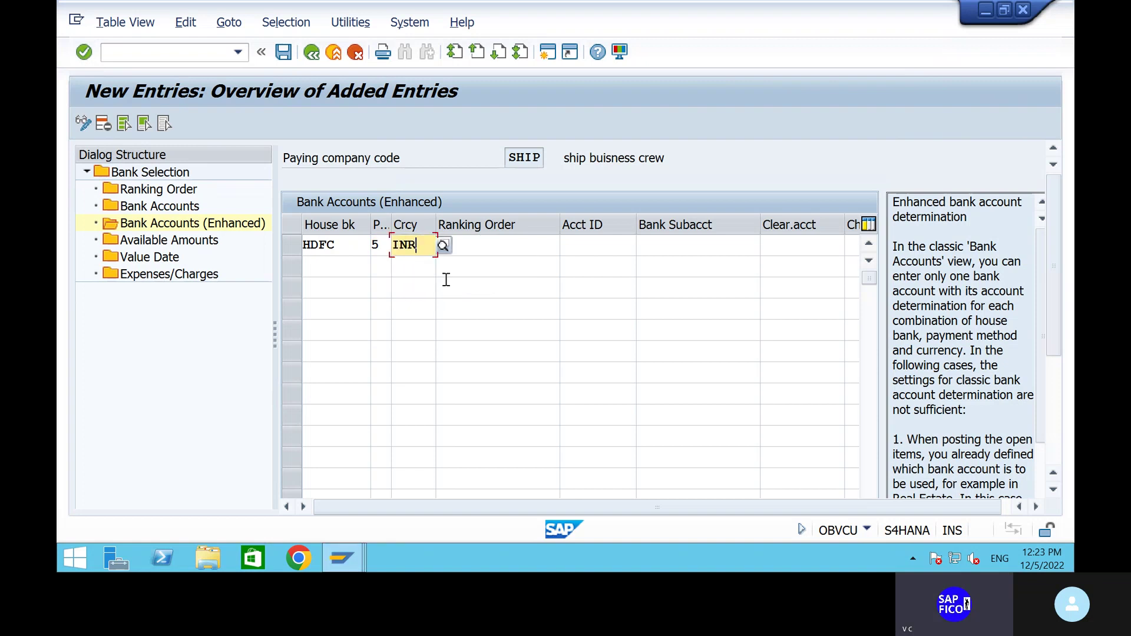
Complete it with ranking 1, account ID HDFC1 and subaccount 200100, then save.
{"action": "left_click", "coordinate": [526, 241]}
{"action": "left_click", "coordinate": [630, 243]}
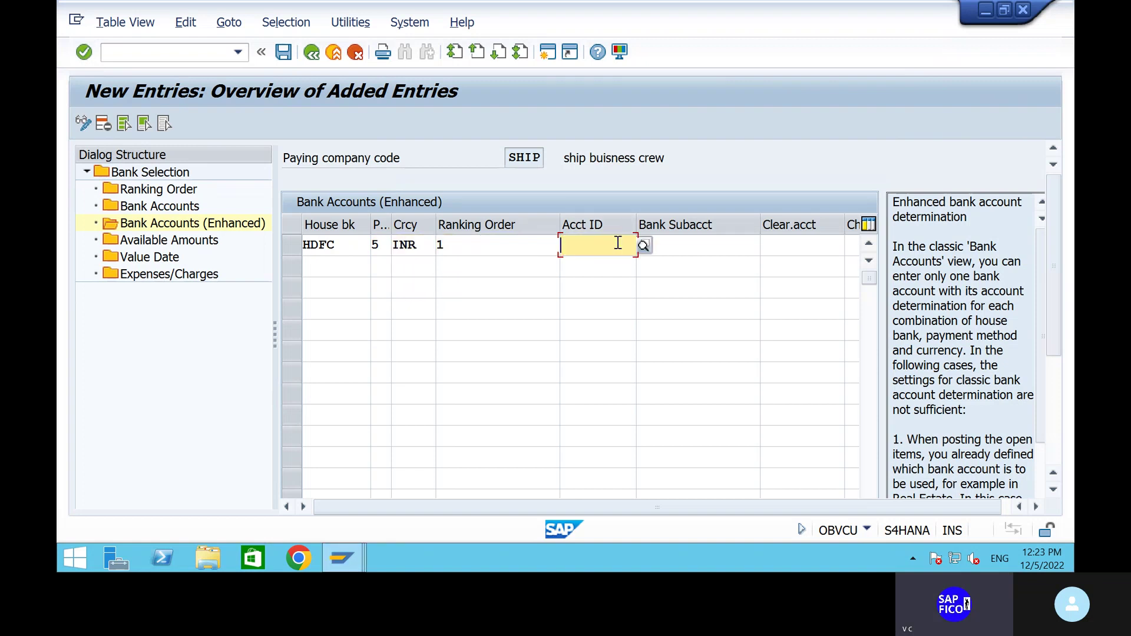
{"action": "key", "text": "F4"}
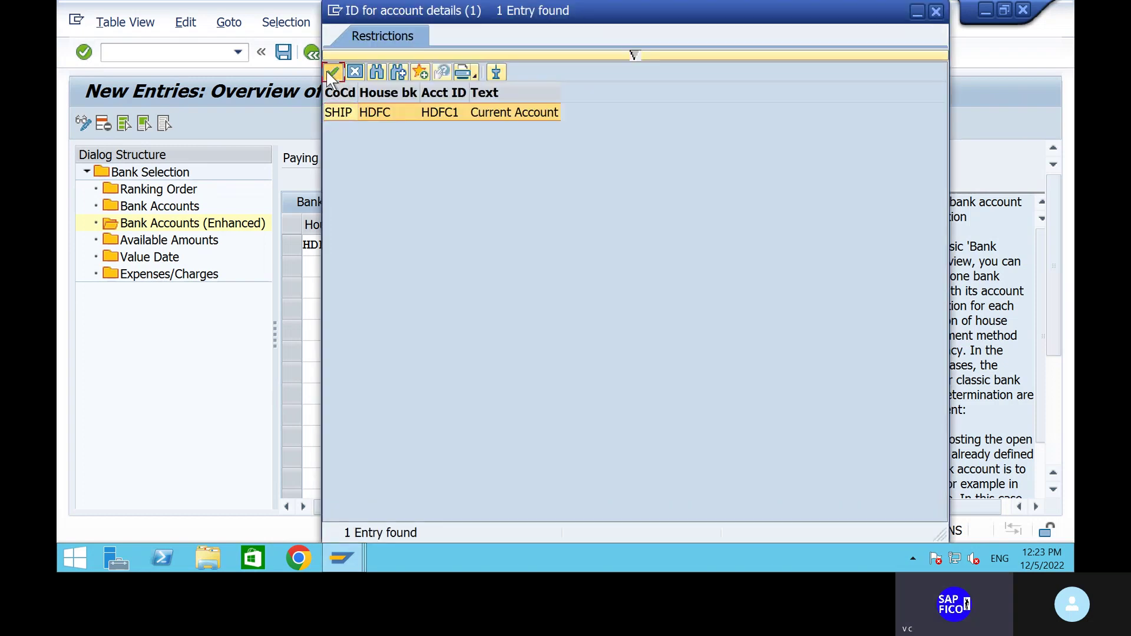
{"action": "left_click", "coordinate": [327, 72]}
{"action": "left_click", "coordinate": [670, 250]}
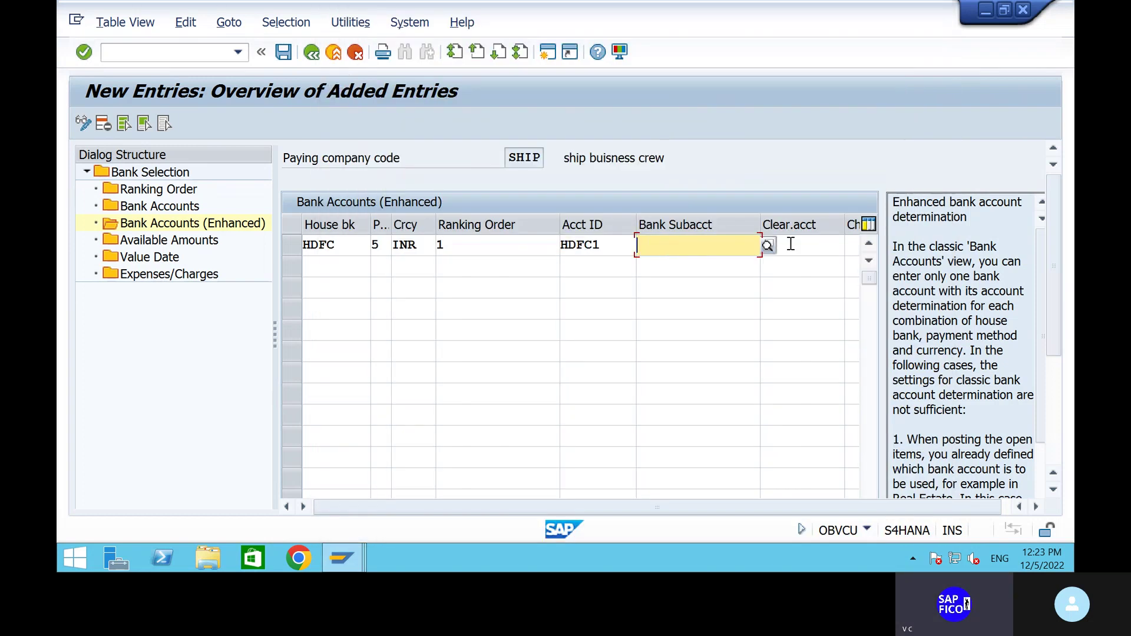
{"action": "left_click", "coordinate": [767, 246]}
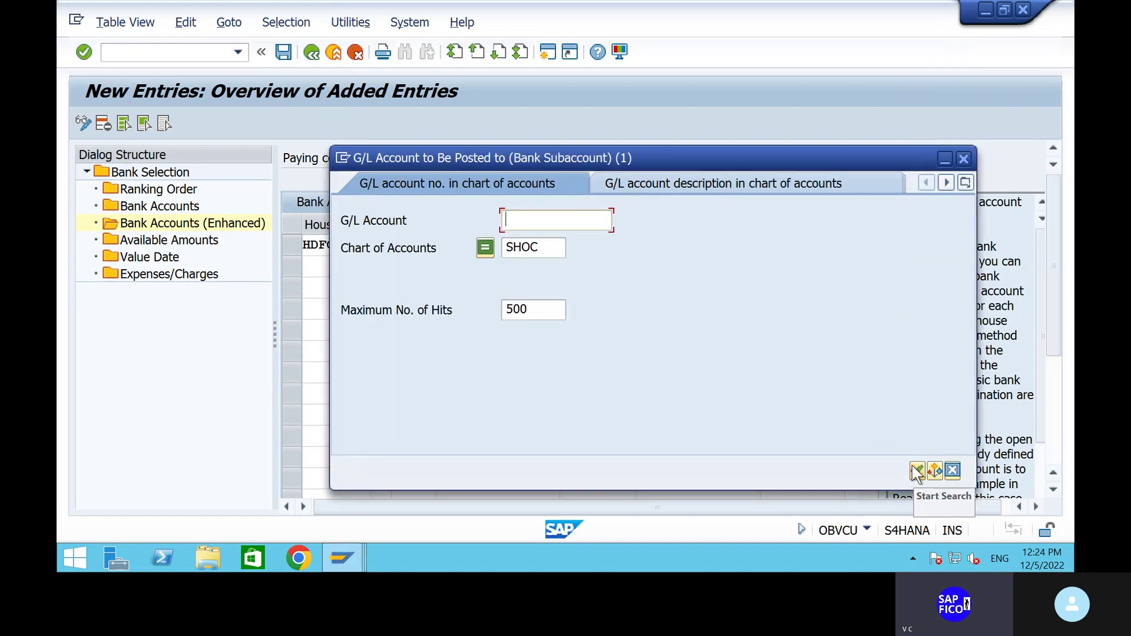
{"action": "left_click", "coordinate": [916, 471]}
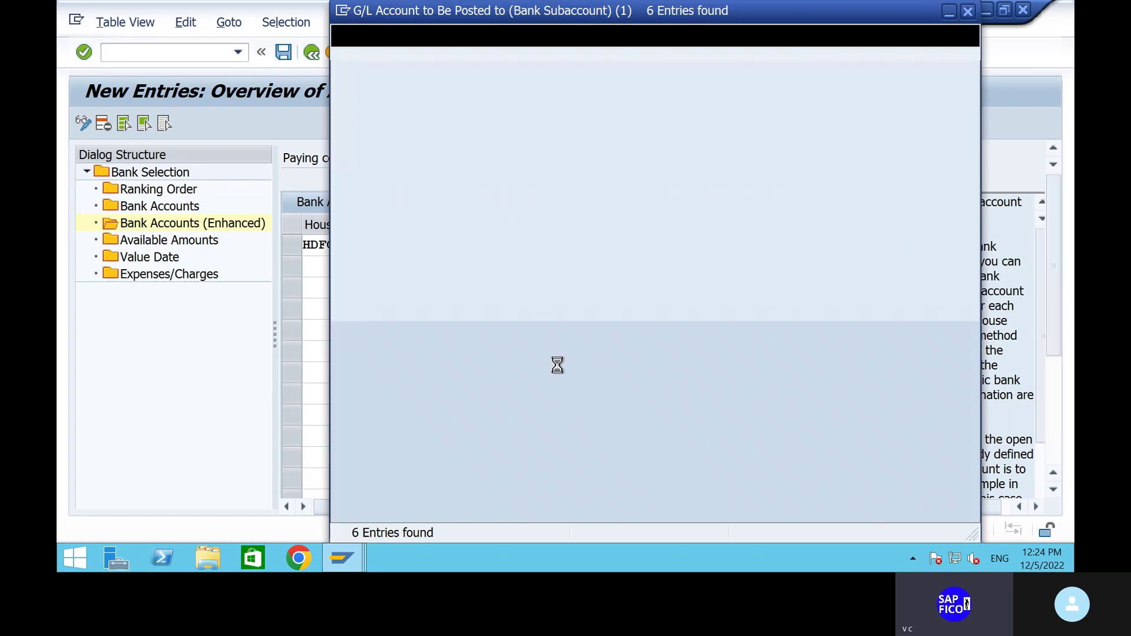
{"action": "left_click", "coordinate": [358, 134]}
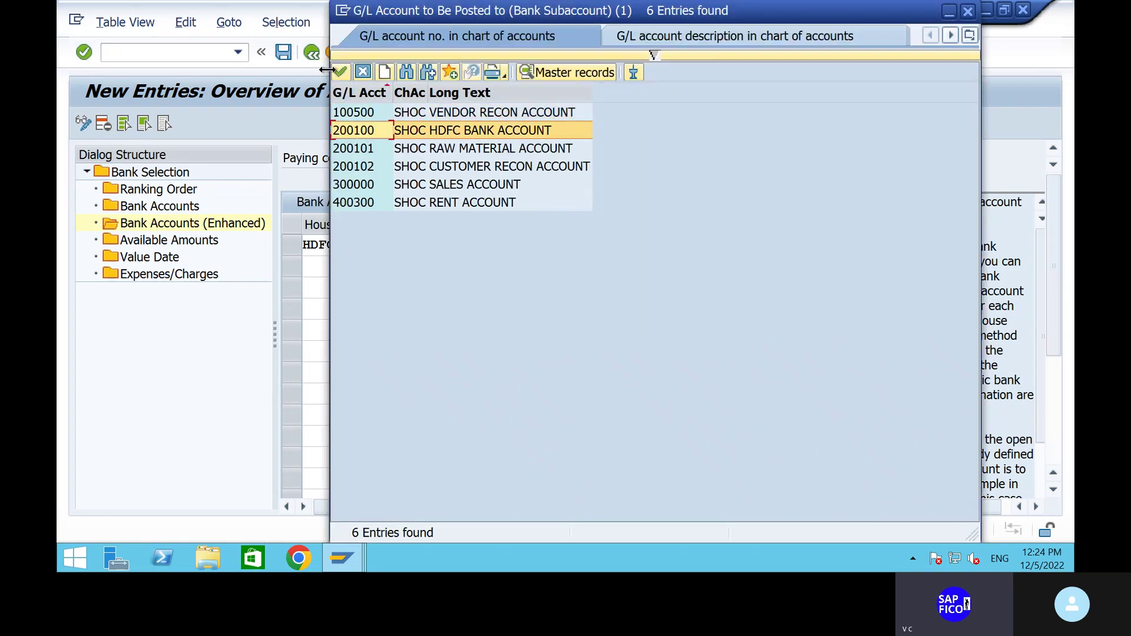
{"action": "left_click", "coordinate": [341, 73]}
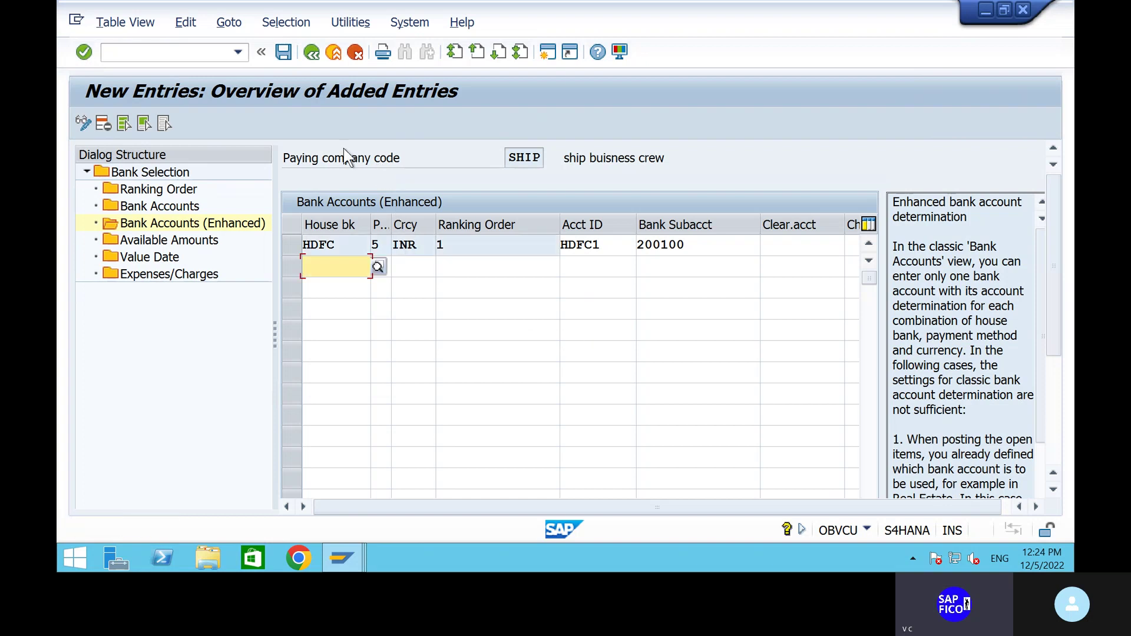
{"action": "left_click", "coordinate": [283, 52]}
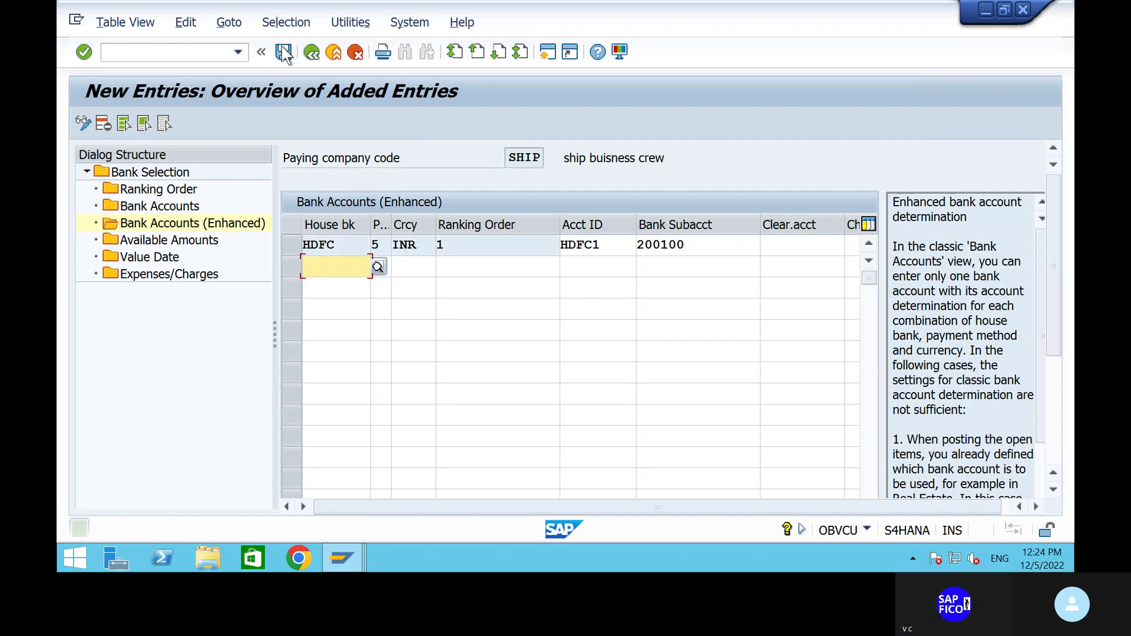
Create an Available Amounts entry for HDFC account HDFC1 with 999 days in INR.
{"action": "double_click", "coordinate": [186, 242]}
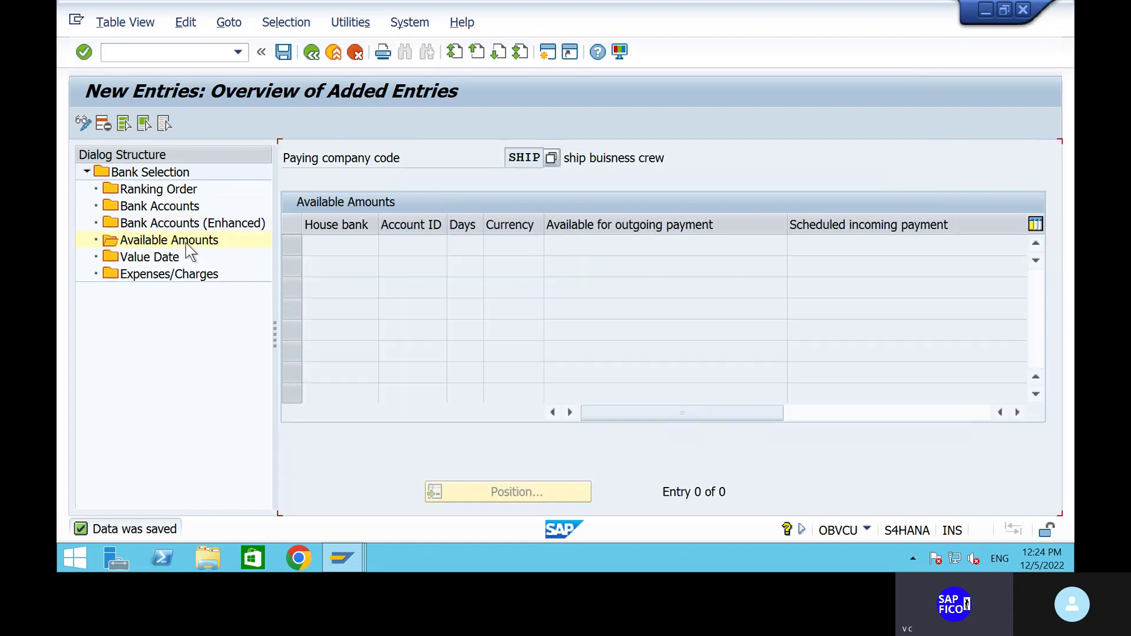
{"action": "left_click", "coordinate": [137, 118]}
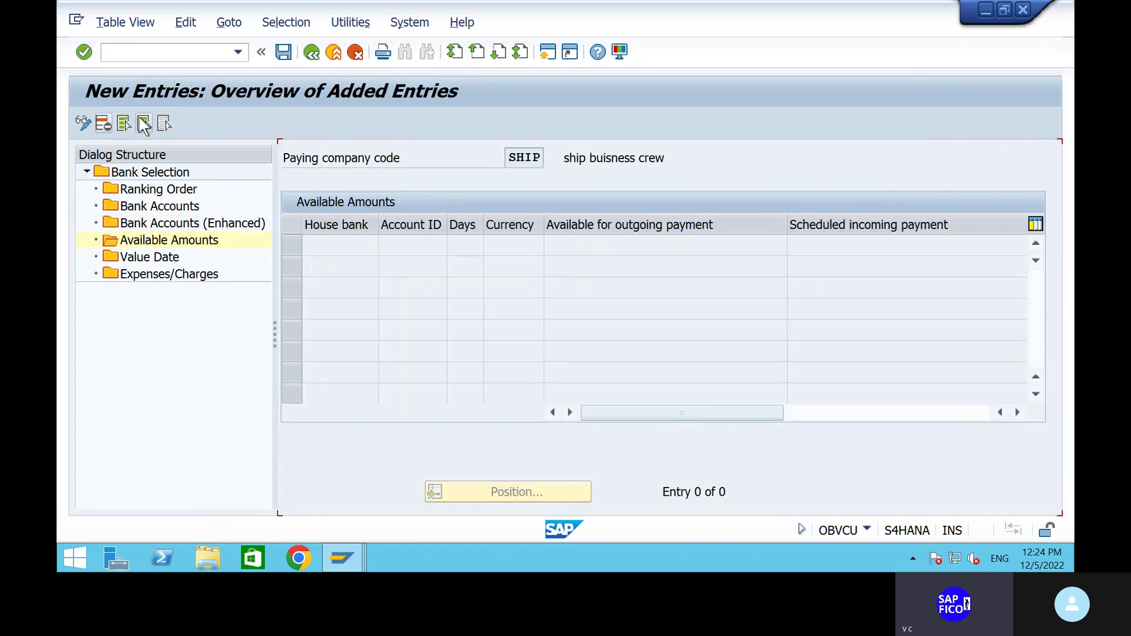
{"action": "left_click", "coordinate": [386, 245]}
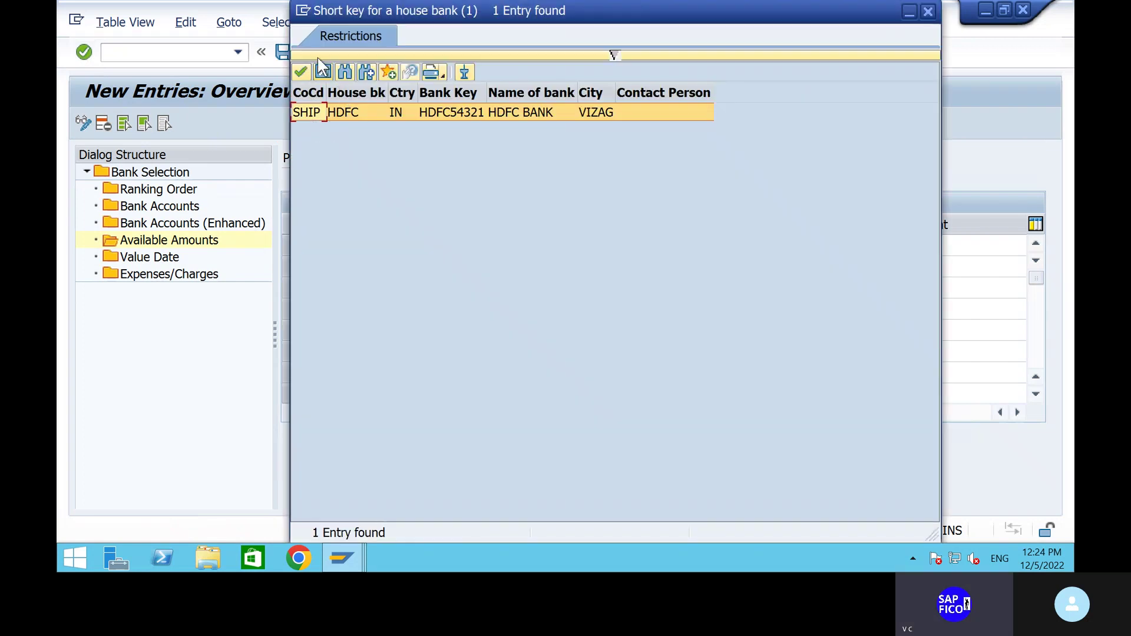
{"action": "left_click", "coordinate": [294, 70]}
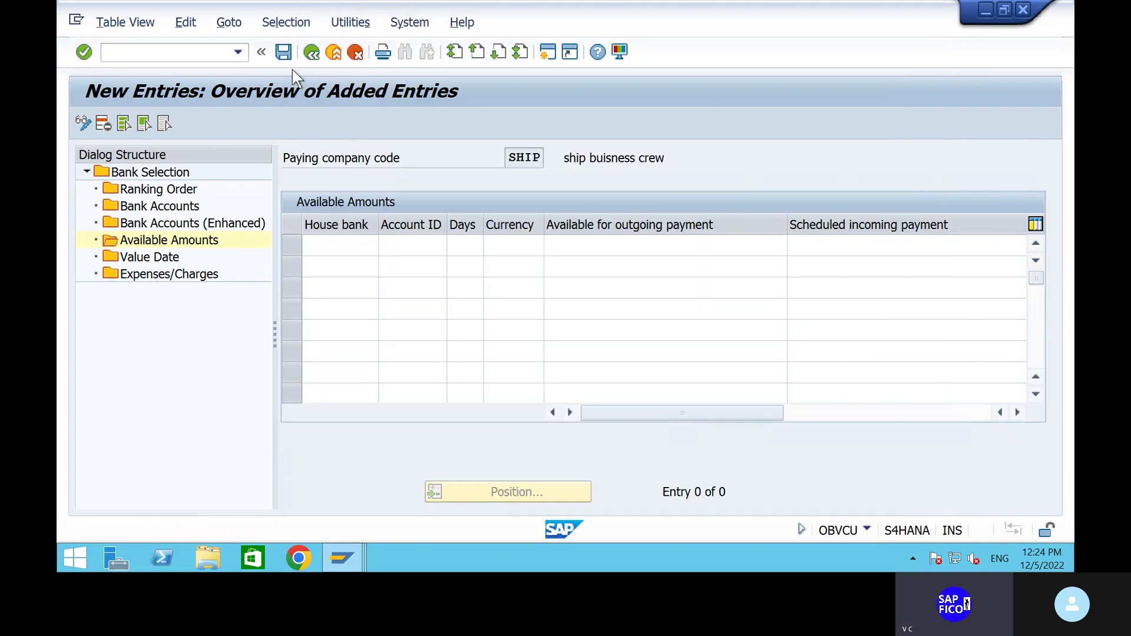
{"action": "left_click", "coordinate": [412, 245]}
{"action": "left_click", "coordinate": [454, 245]}
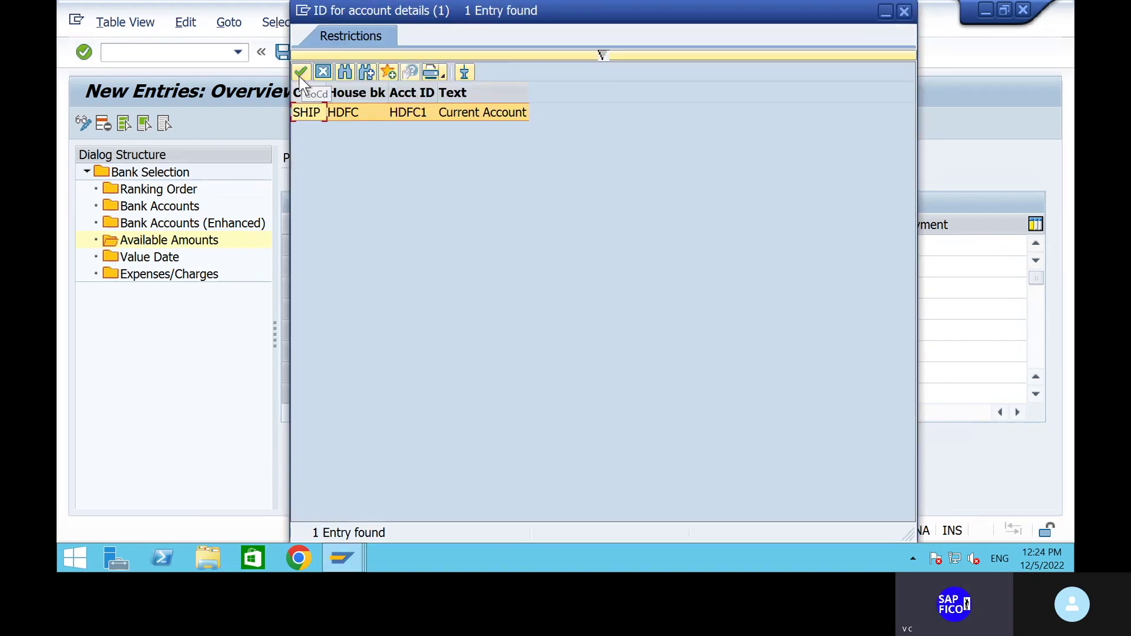
{"action": "left_click", "coordinate": [298, 71]}
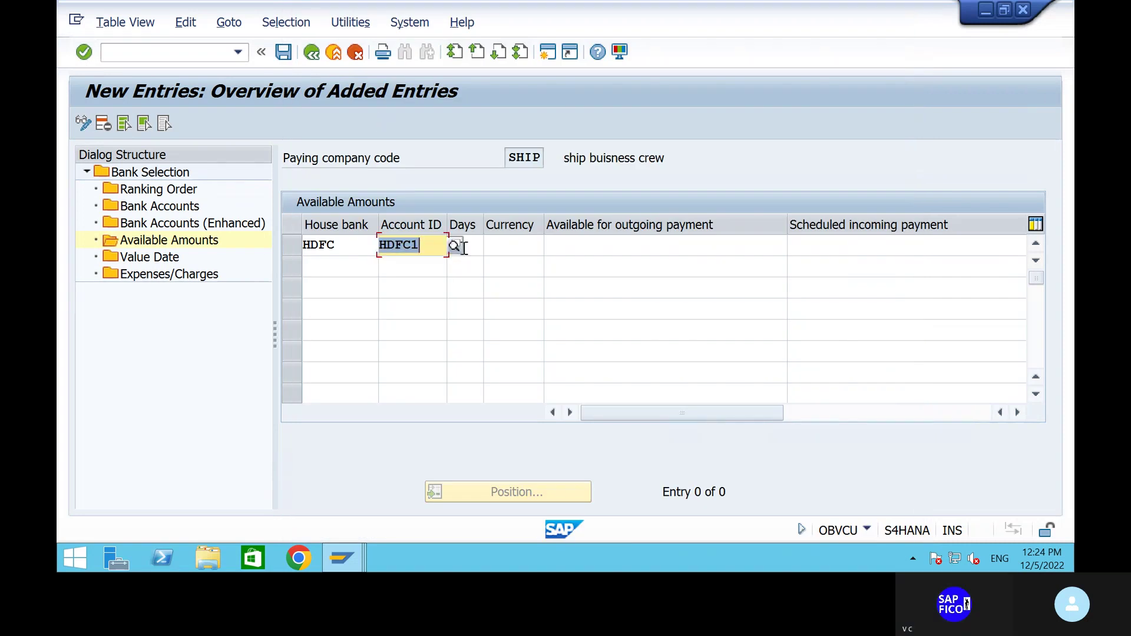
{"action": "left_click", "coordinate": [458, 245]}
{"action": "type", "text": "999"}
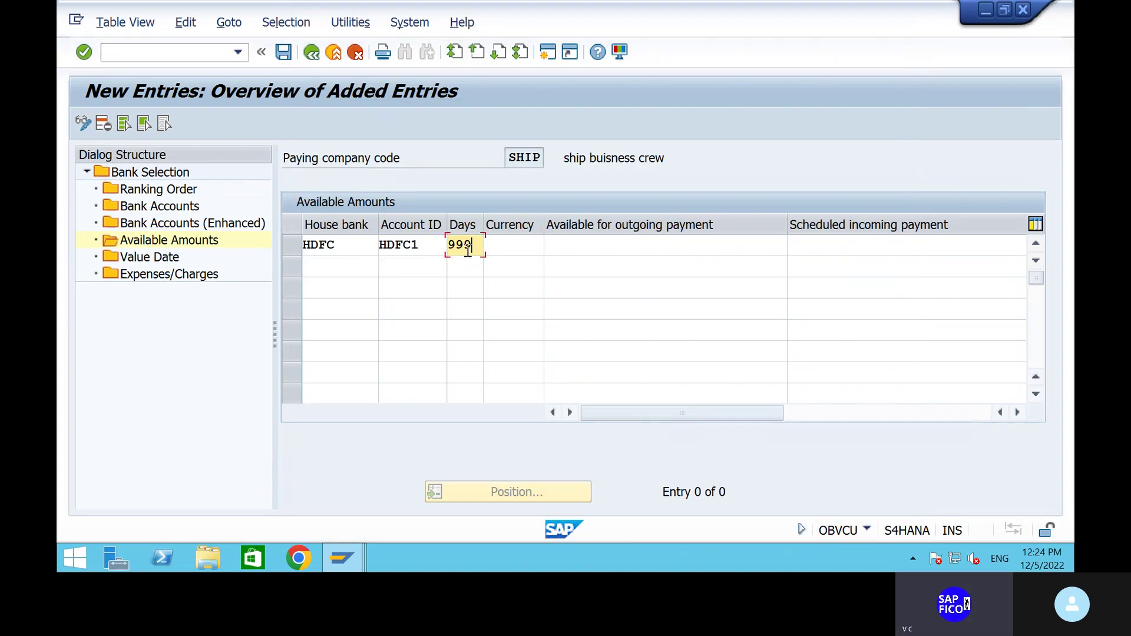
{"action": "left_click", "coordinate": [520, 250]}
{"action": "type", "text": "i"}
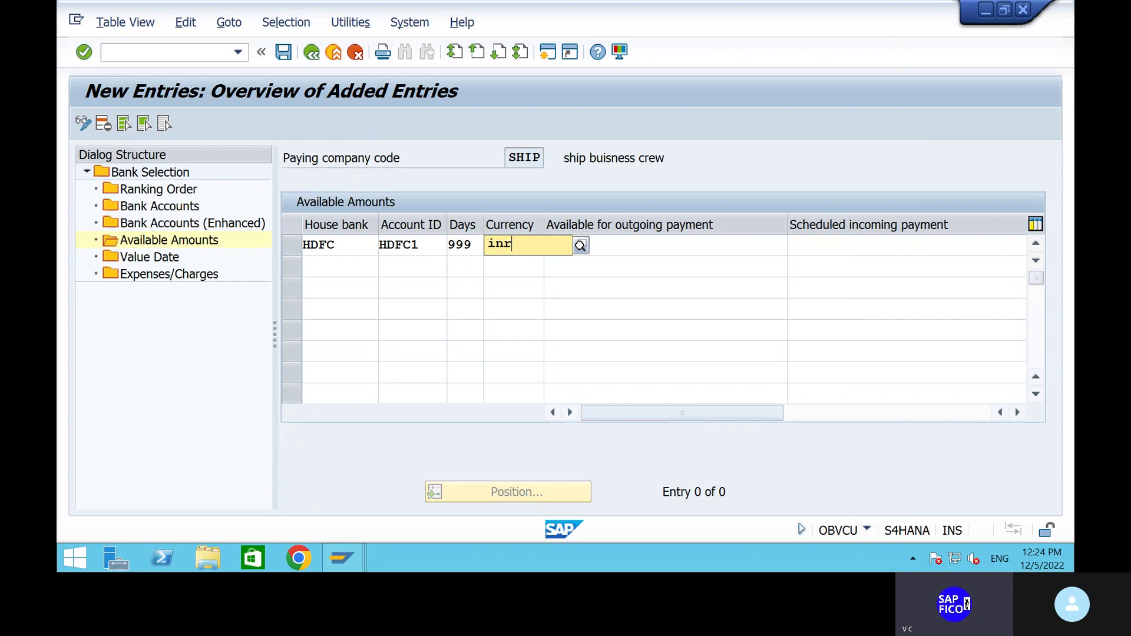
{"action": "type", "text": "nr"}
{"action": "left_click", "coordinate": [523, 284]}
Enter outgoing amount 9999999 and incoming 99,999,999.00, then save the entry.
{"action": "left_click", "coordinate": [615, 252]}
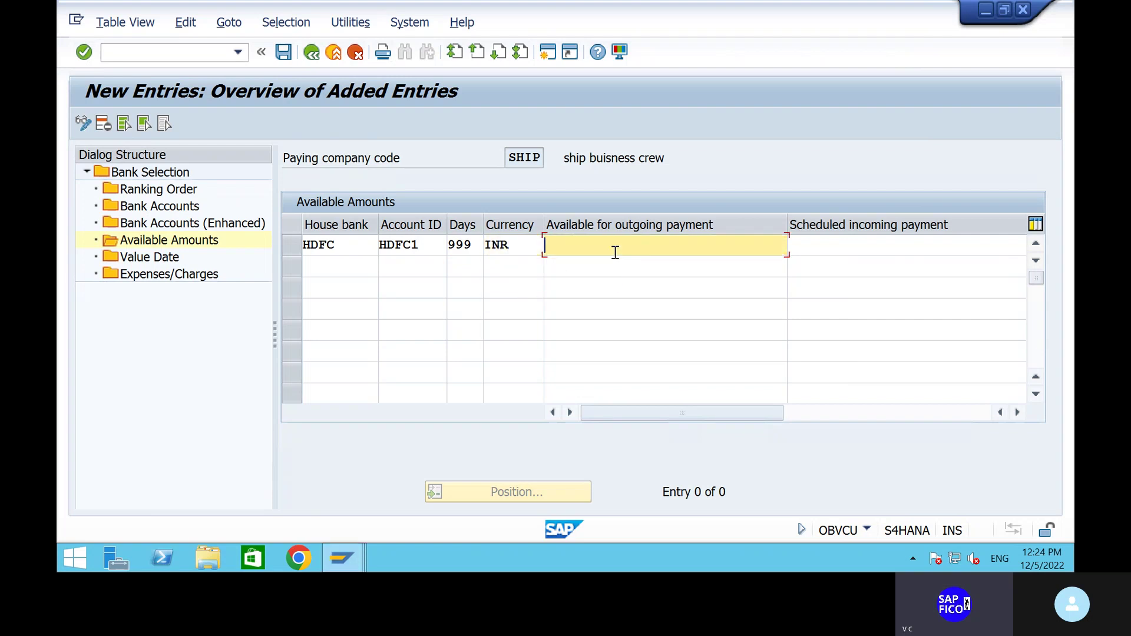
{"action": "type", "text": "9999999"}
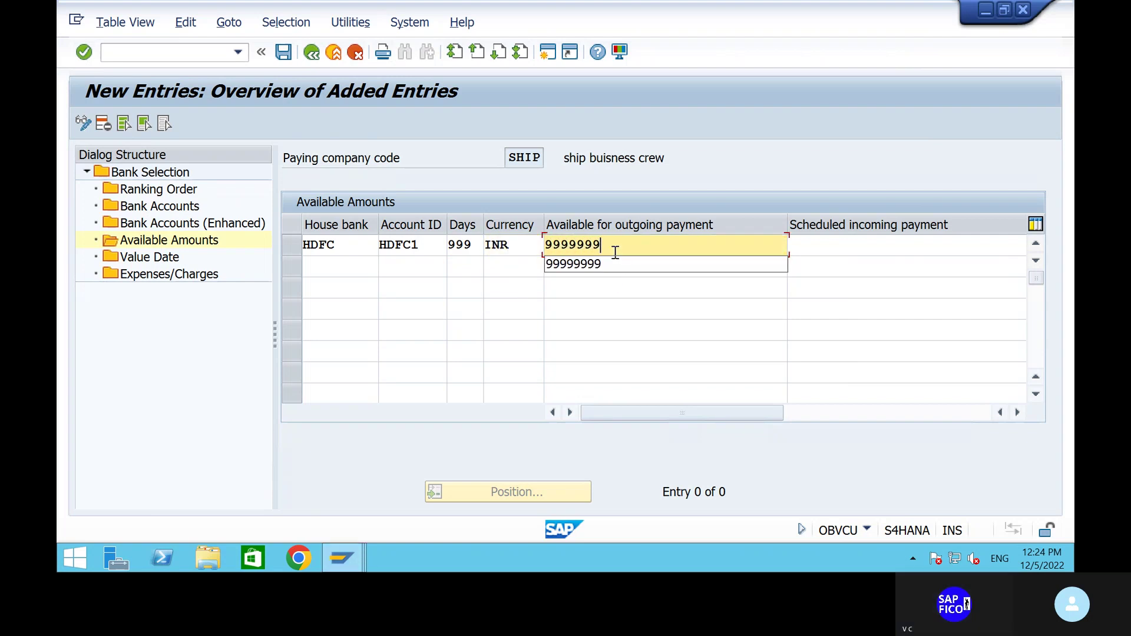
{"action": "left_click", "coordinate": [814, 244]}
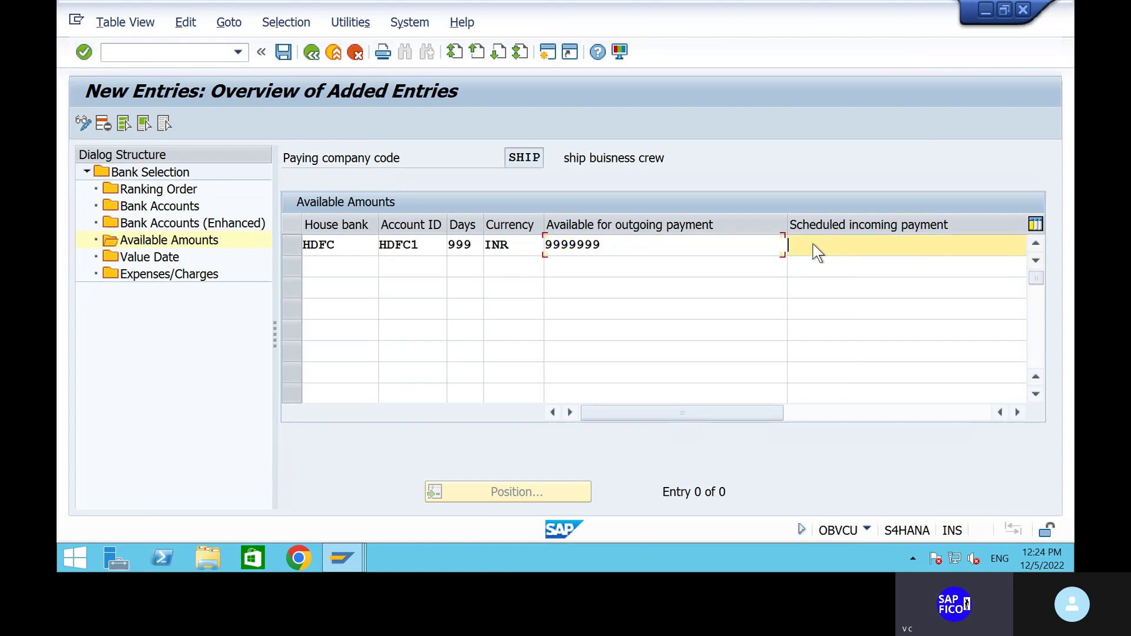
{"action": "type", "text": "999"}
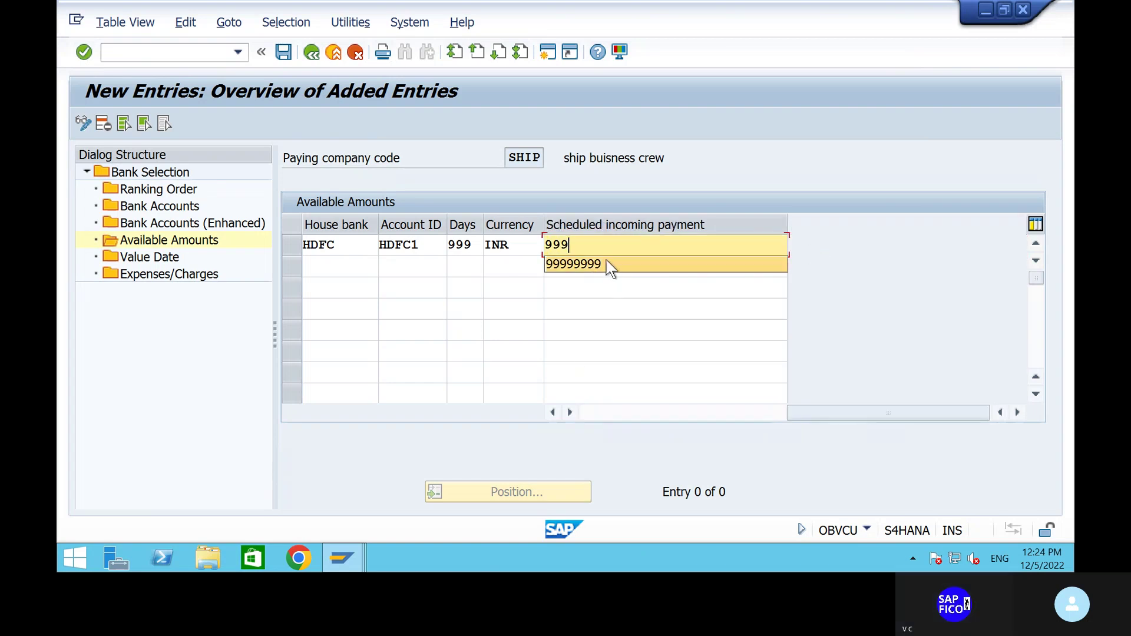
{"action": "left_click", "coordinate": [607, 263]}
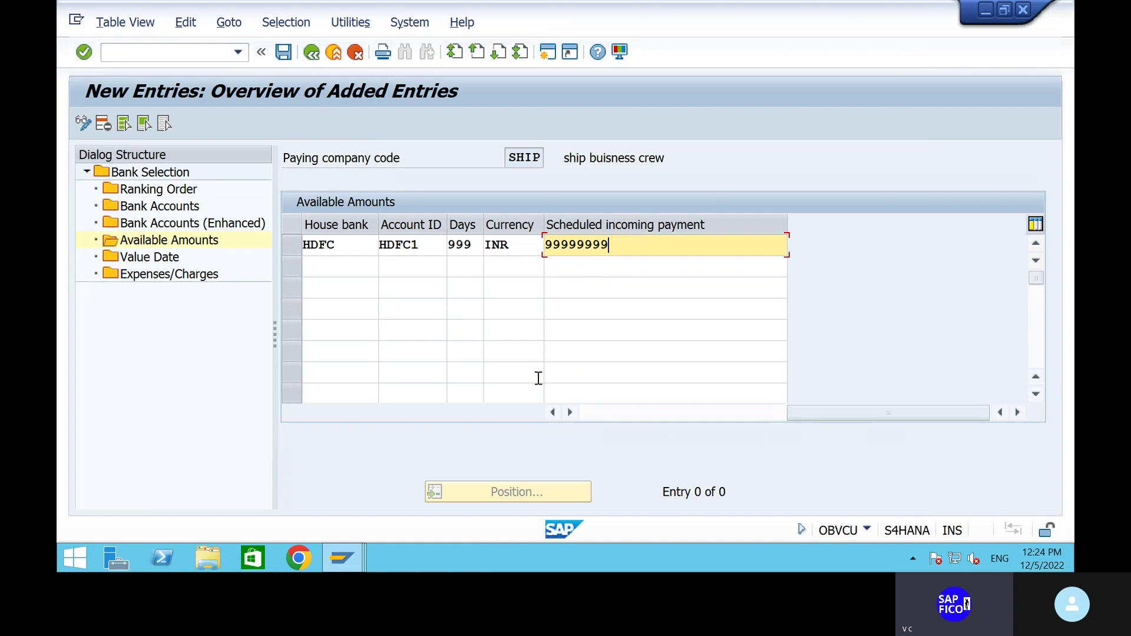
{"action": "key", "text": "Return"}
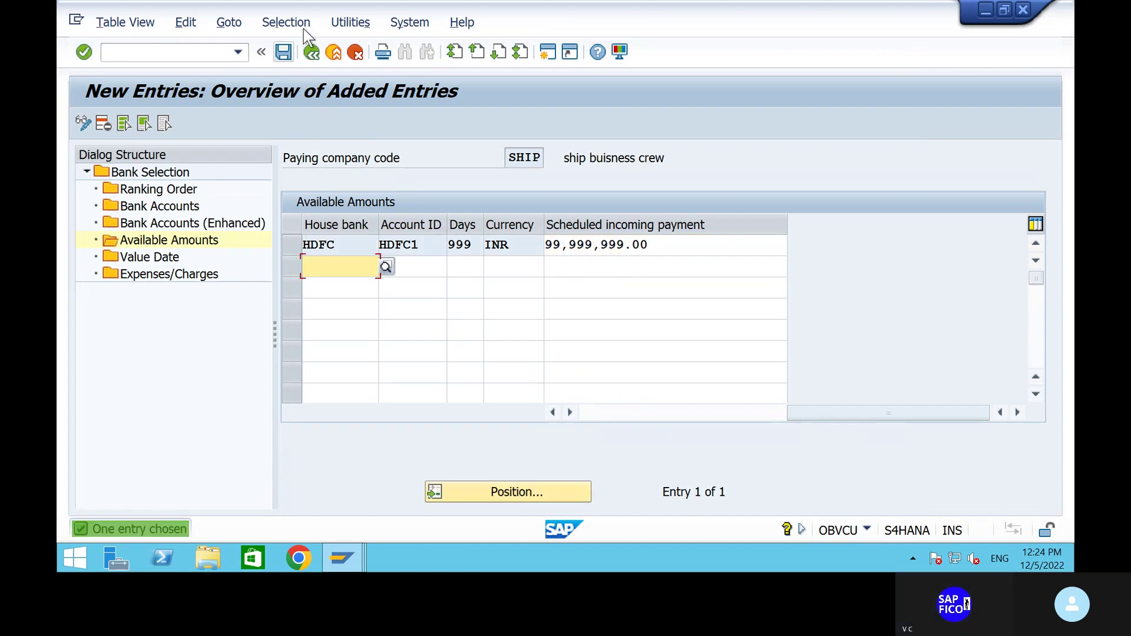
{"action": "left_click", "coordinate": [283, 52]}
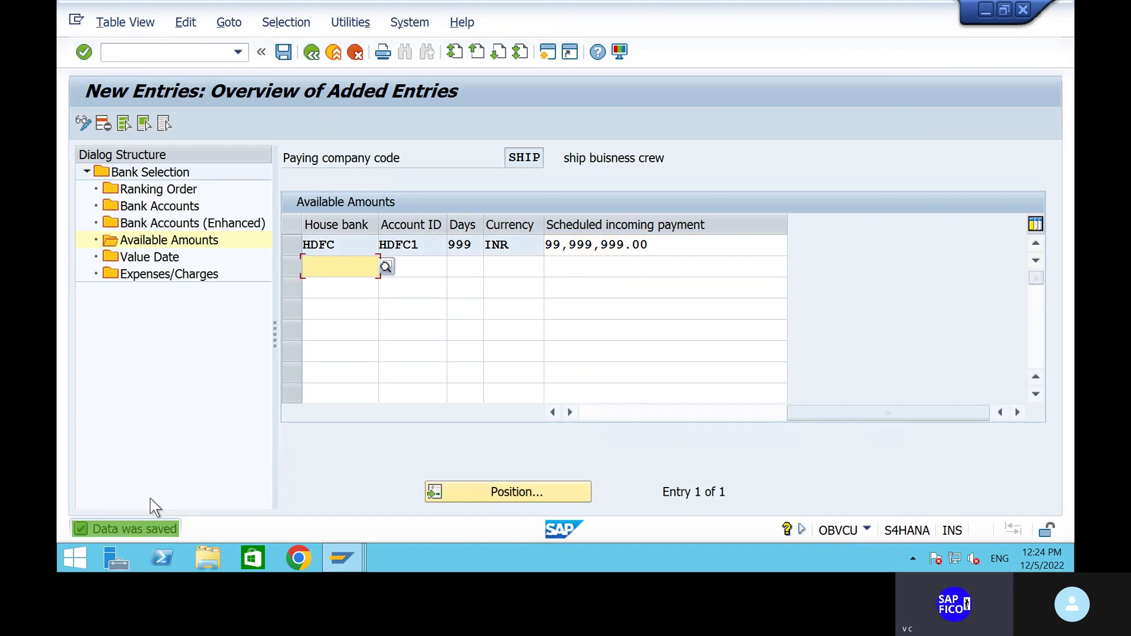
Back out of Available Amounts, Bank Selection and FBZP, confirming changes are saved.
{"action": "left_click", "coordinate": [312, 52]}
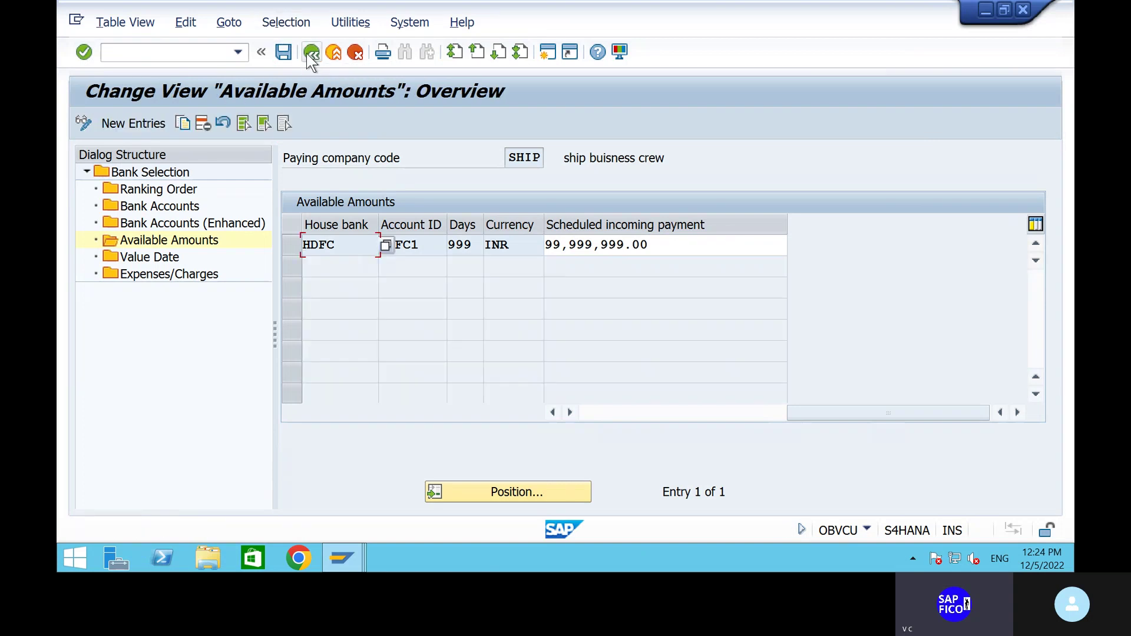
{"action": "left_click", "coordinate": [288, 55]}
{"action": "left_click", "coordinate": [311, 53]}
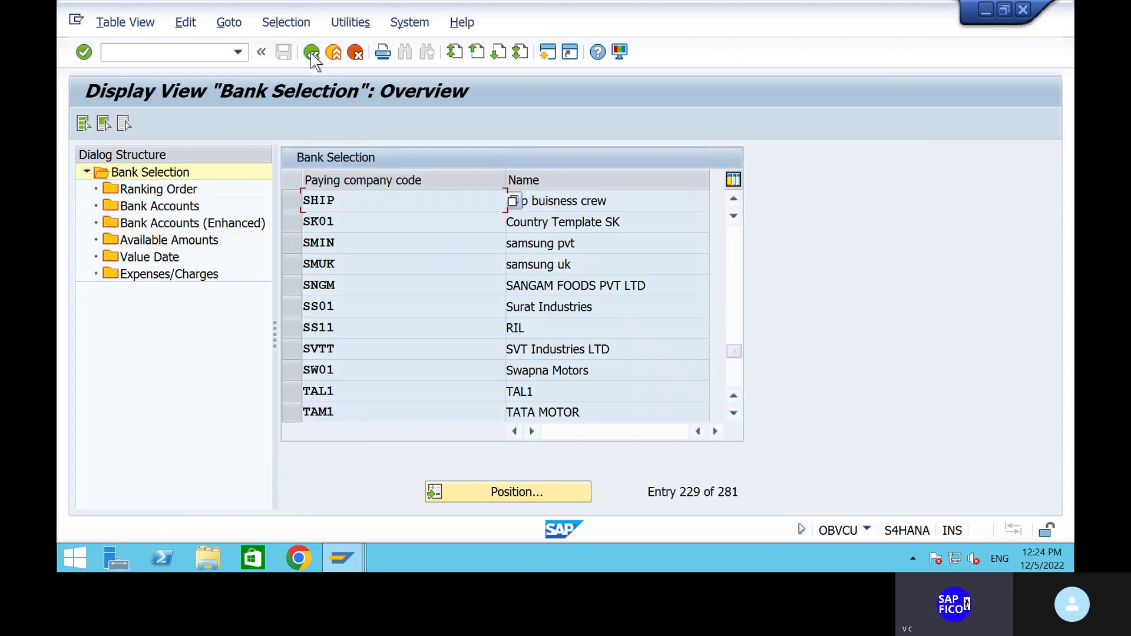
{"action": "left_click", "coordinate": [311, 53]}
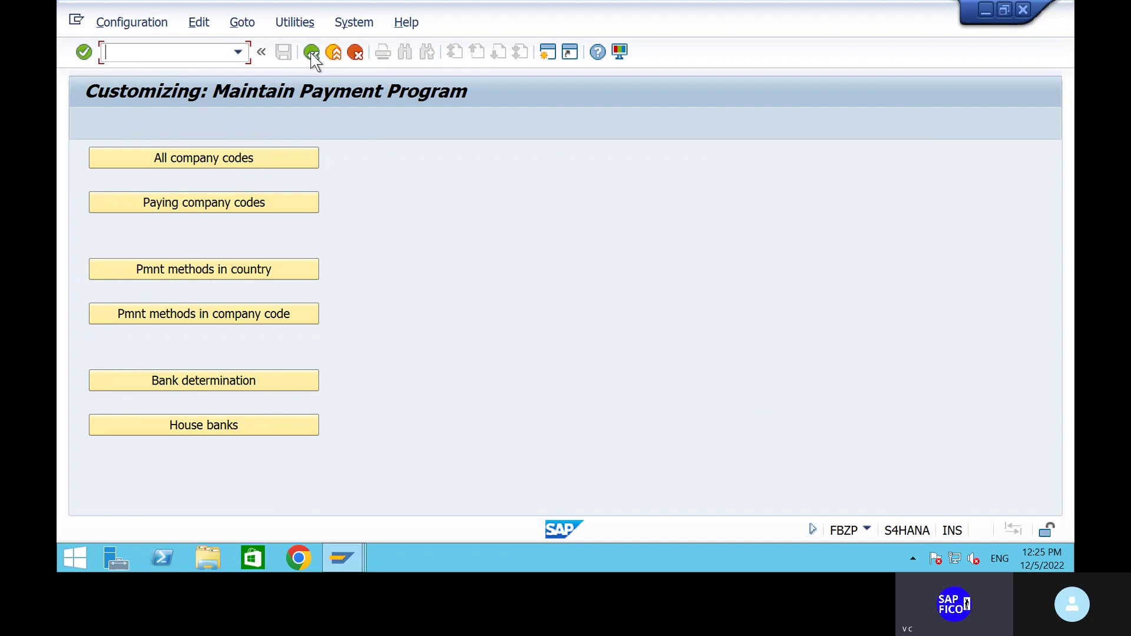
{"action": "type", "text": "/"}
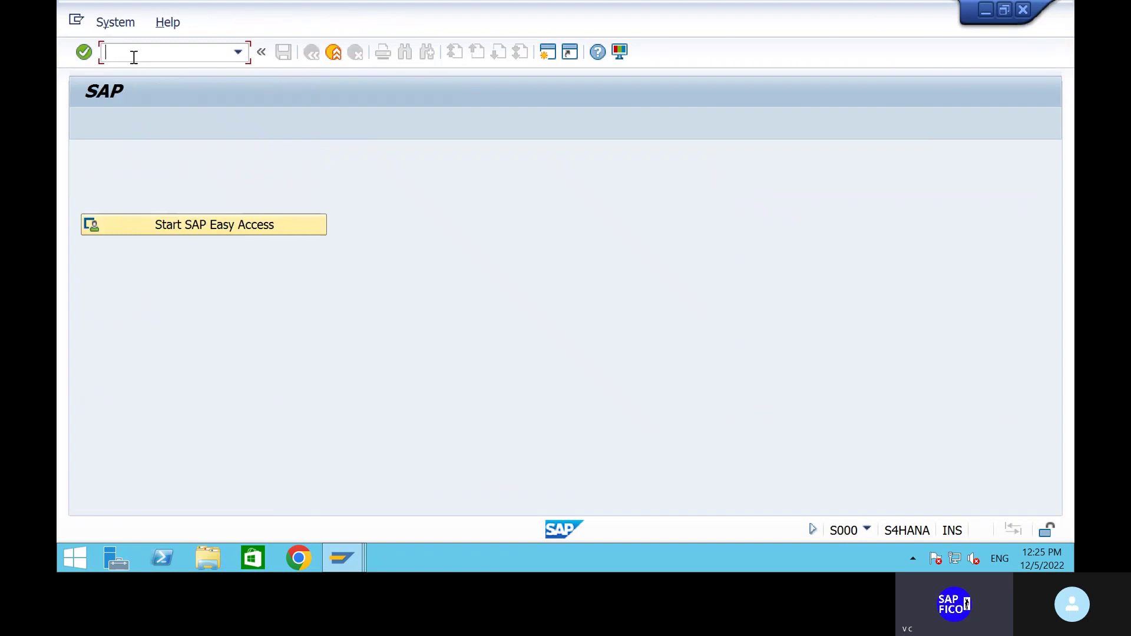
In FS00, open G/L account 200100 HDFC BANK AC for change.
{"action": "type", "text": "fs00"}
{"action": "key", "text": "Return"}
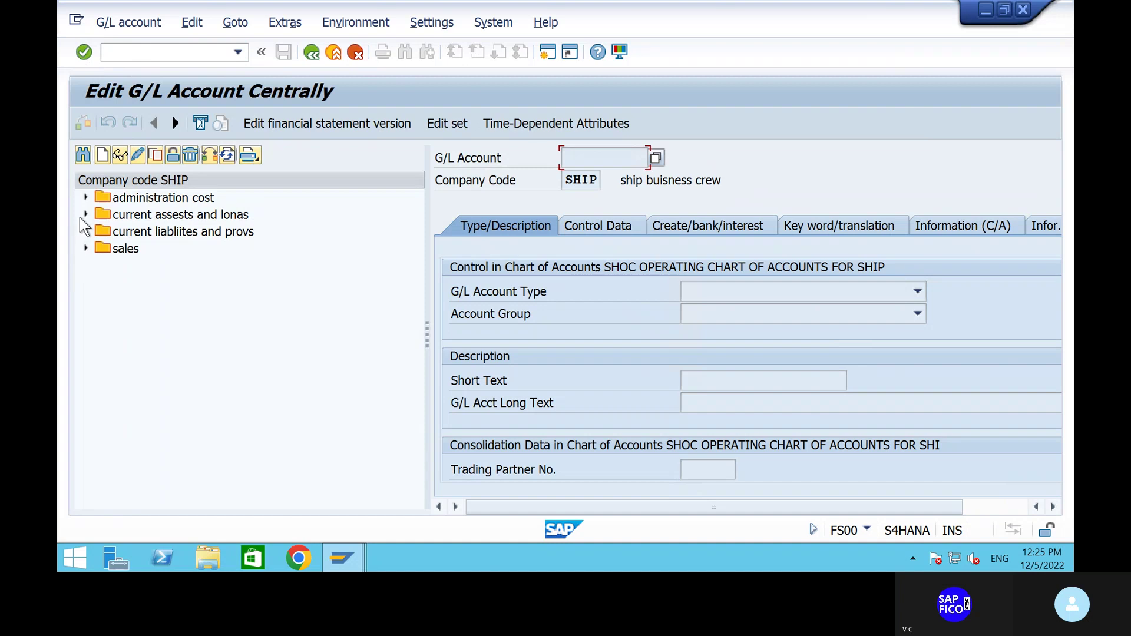
{"action": "left_click", "coordinate": [86, 215]}
{"action": "left_click", "coordinate": [207, 233]}
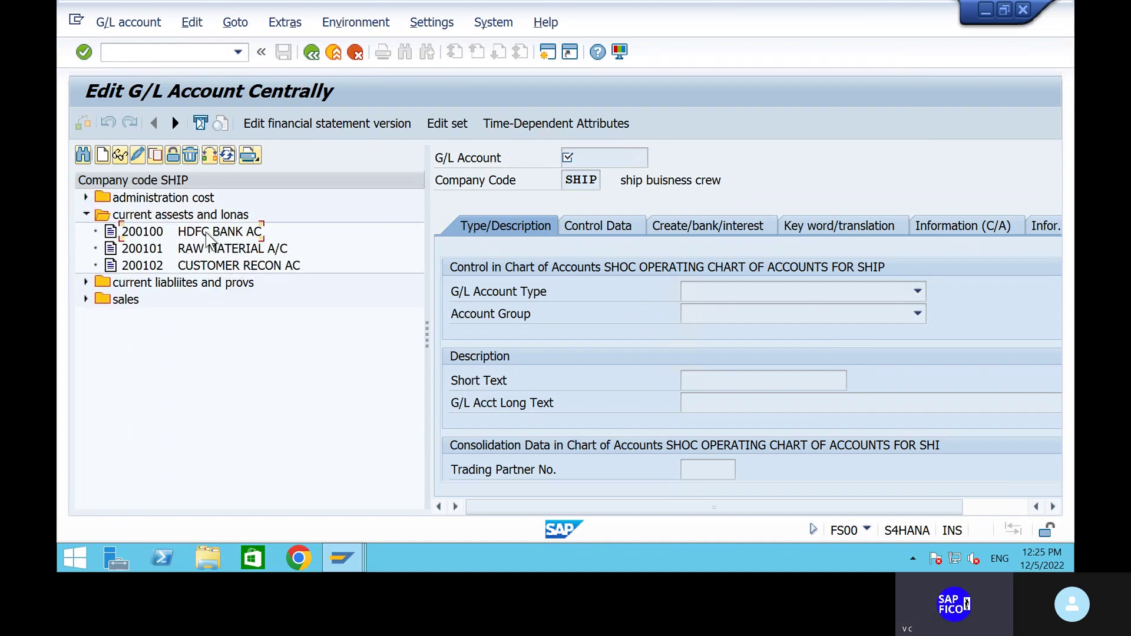
{"action": "right_click", "coordinate": [207, 235]}
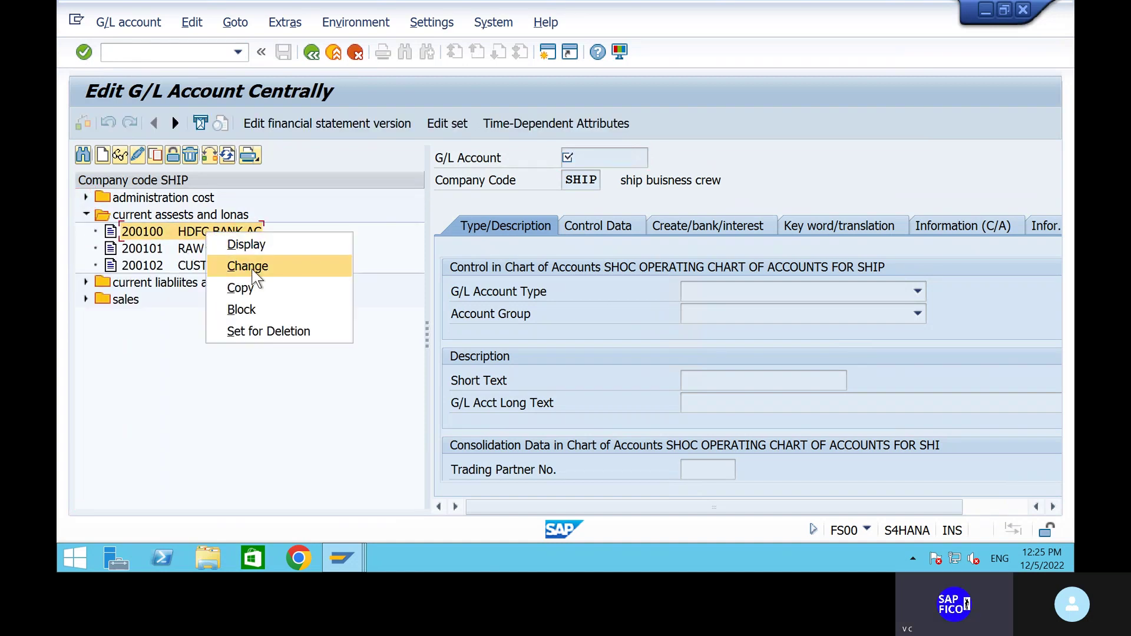
{"action": "left_click", "coordinate": [253, 272]}
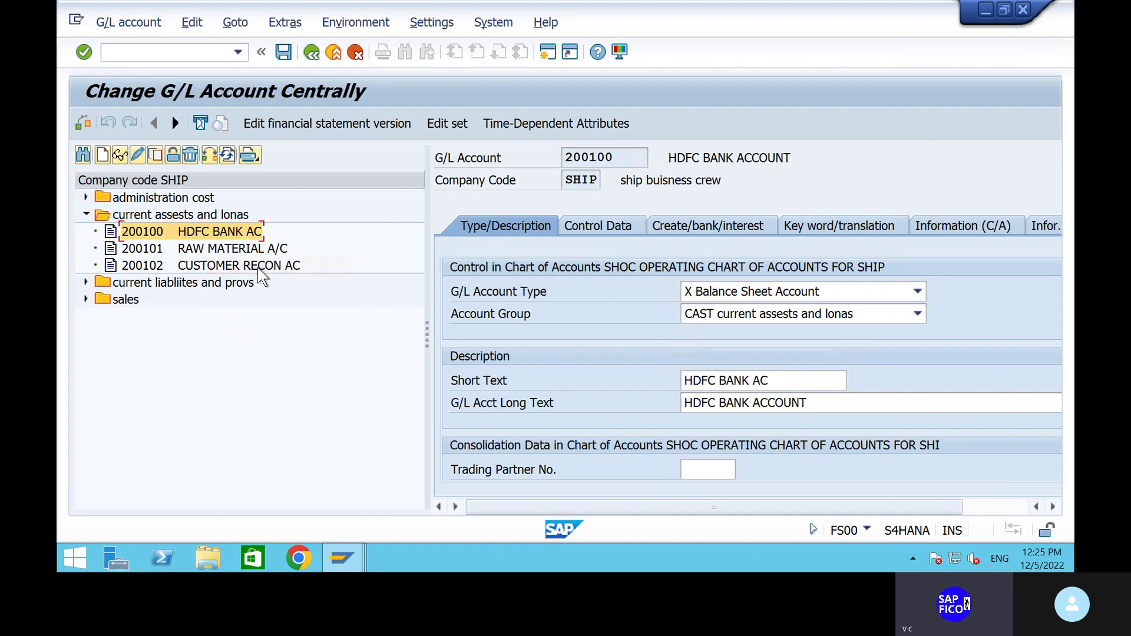
Assign house bank HDFC and account ID HDFC1 to the G/L account and save.
{"action": "left_click", "coordinate": [689, 230]}
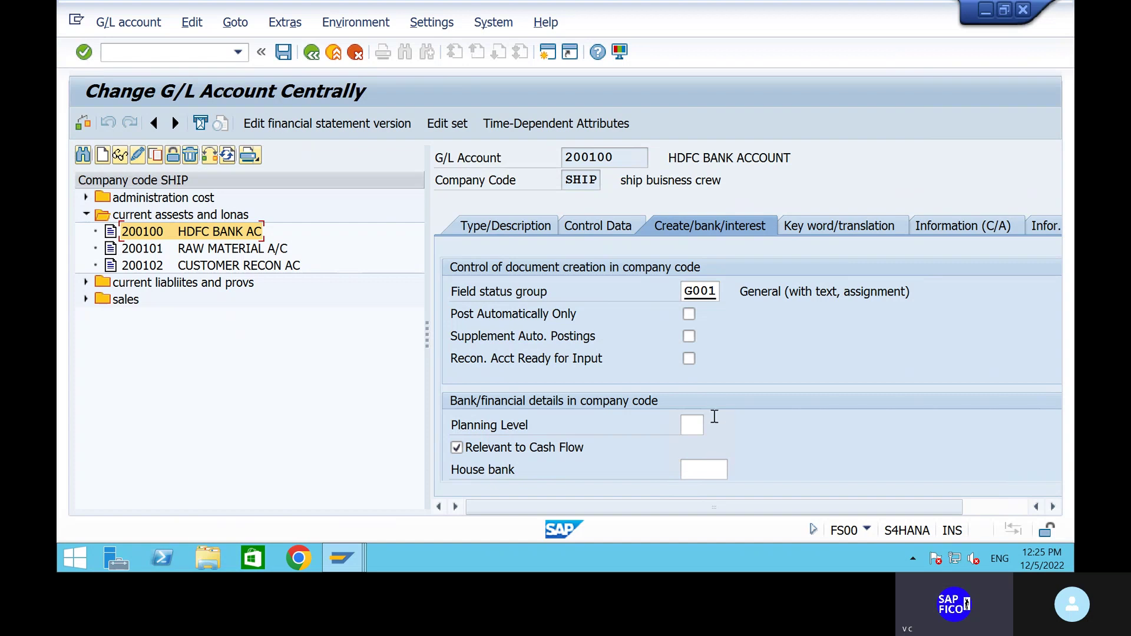
{"action": "left_click", "coordinate": [709, 462]}
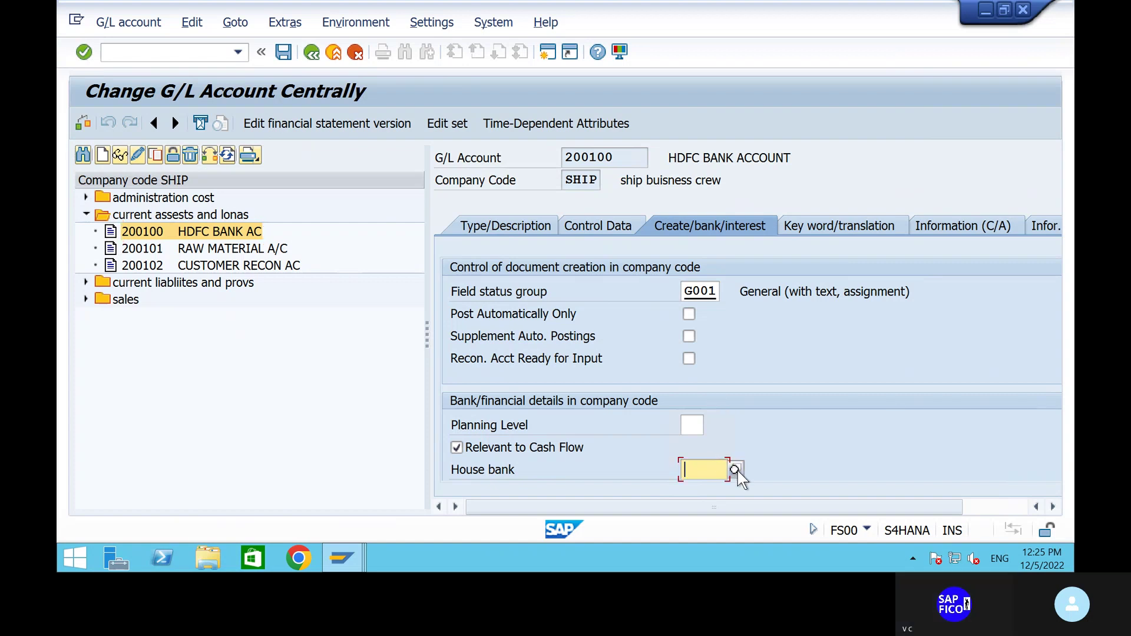
{"action": "left_click", "coordinate": [738, 472]}
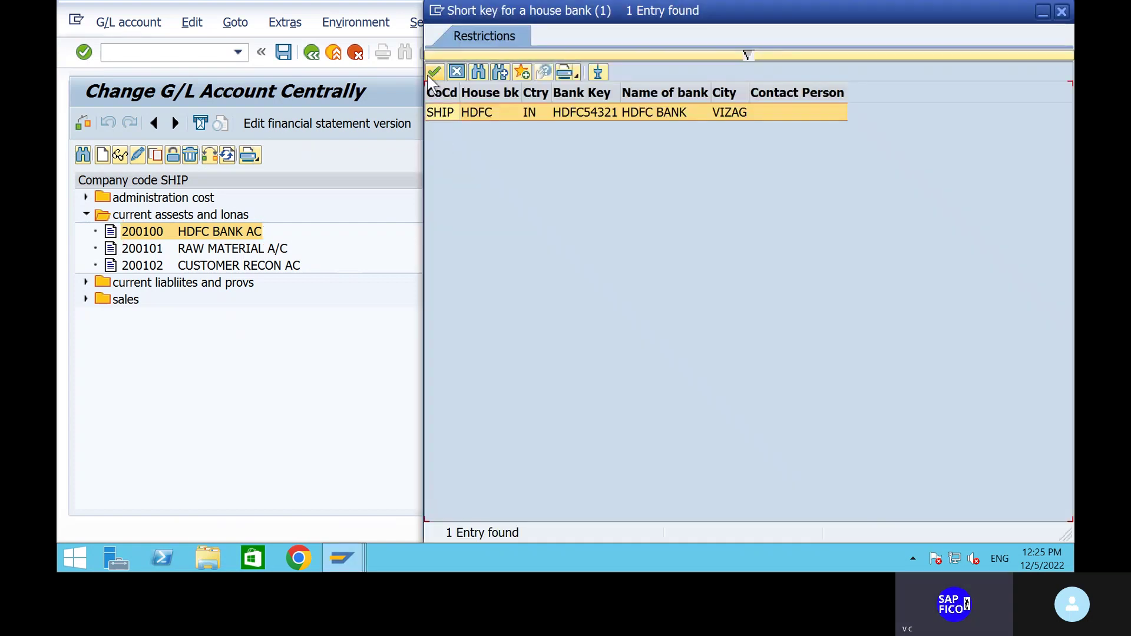
{"action": "left_click", "coordinate": [435, 78]}
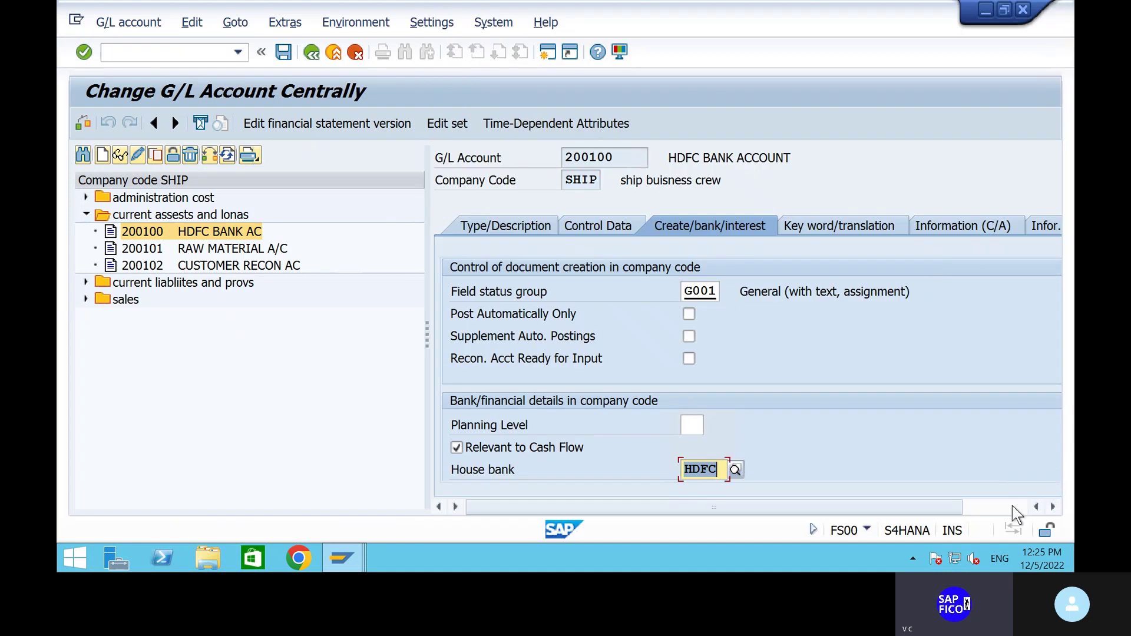
{"action": "left_click", "coordinate": [1002, 511]}
{"action": "scroll", "coordinate": [1044, 431], "scroll_direction": "down", "scroll_amount": 3}
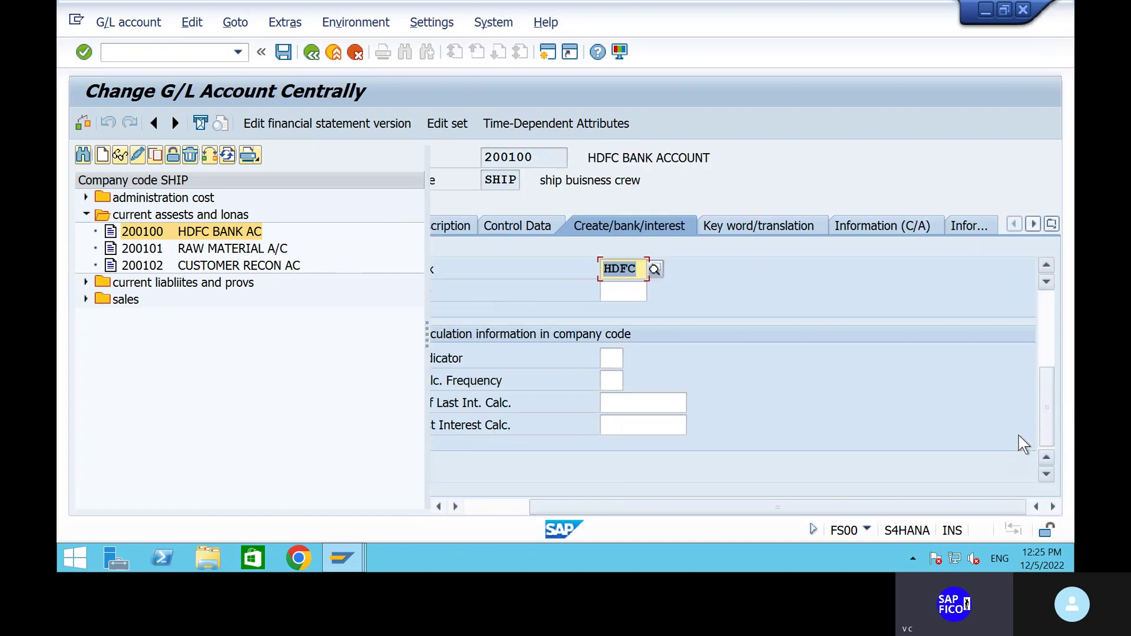
{"action": "key", "text": "Tab"}
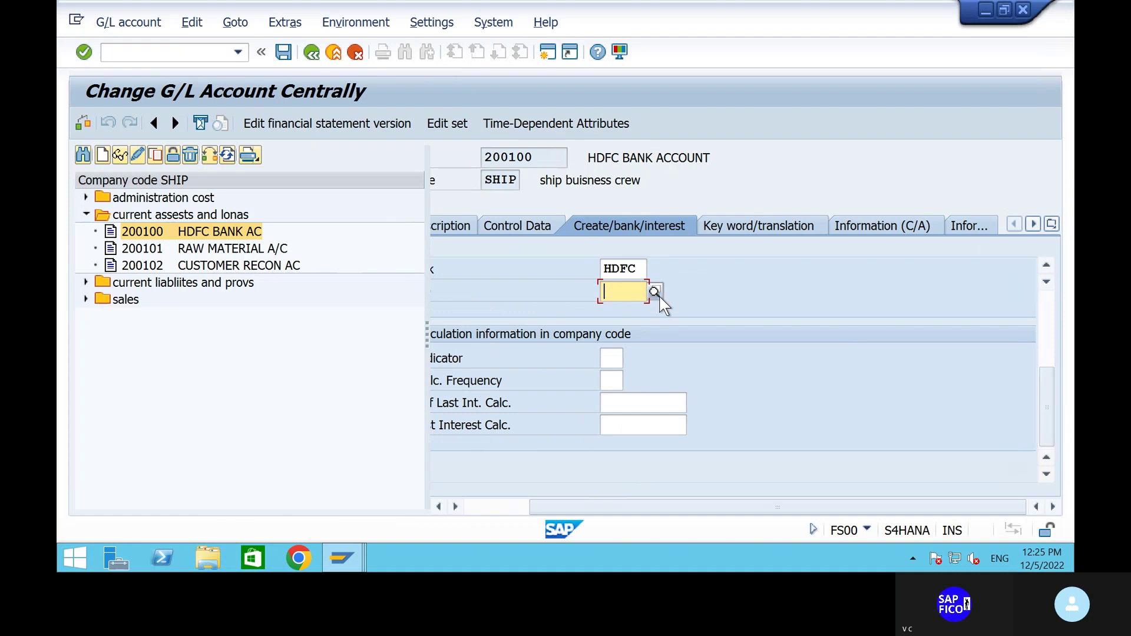
{"action": "left_click", "coordinate": [653, 291]}
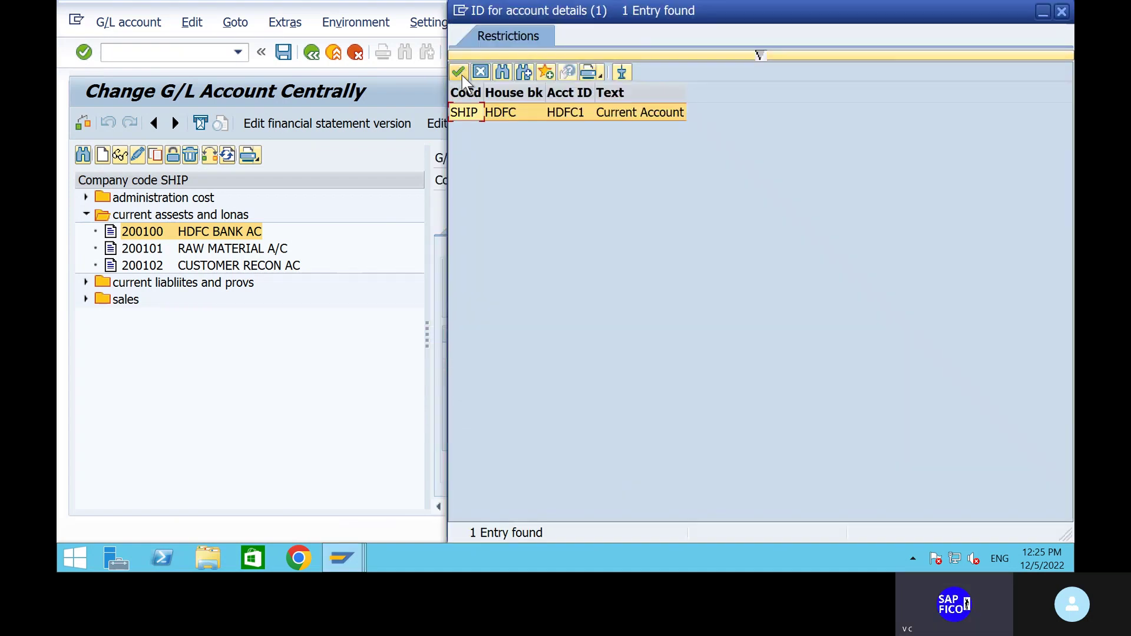
{"action": "left_click", "coordinate": [459, 72]}
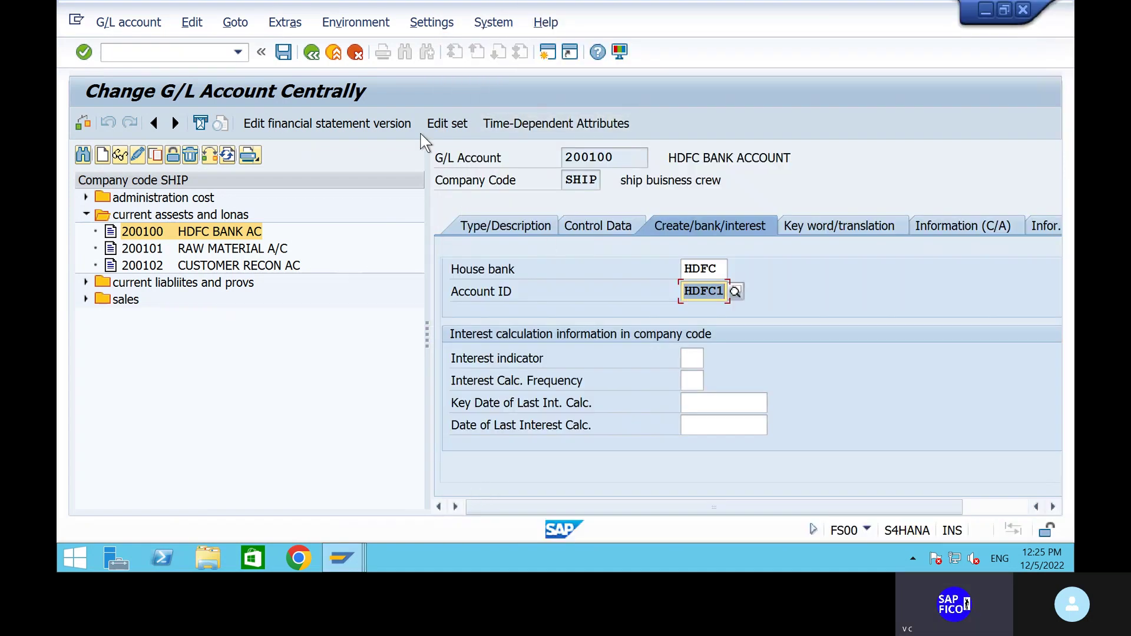
{"action": "left_click", "coordinate": [282, 52]}
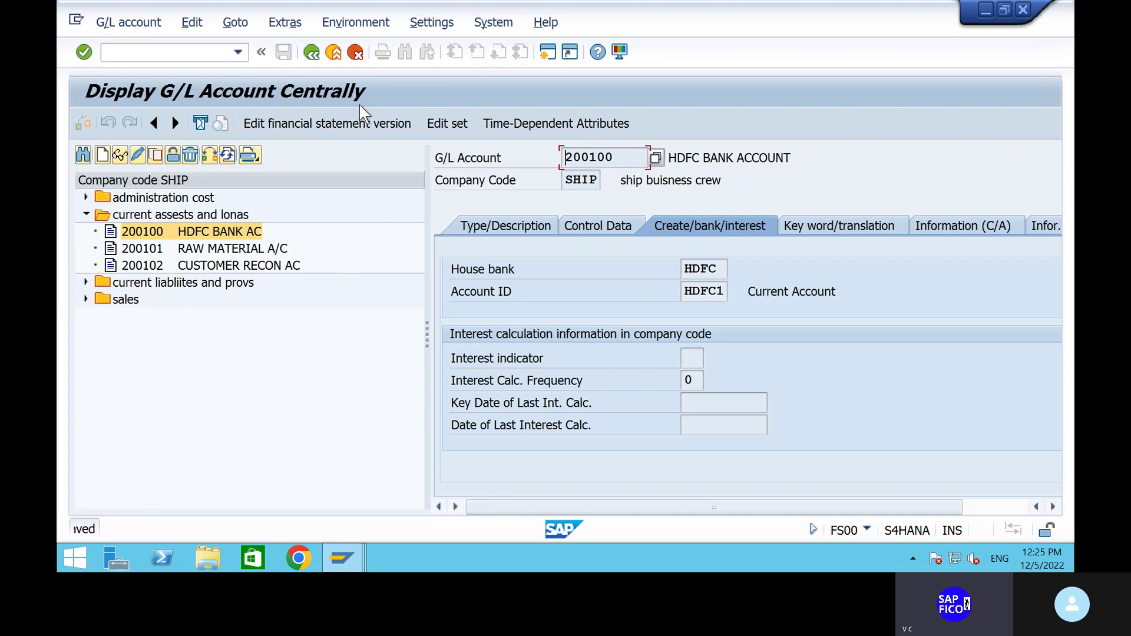
{"action": "left_click", "coordinate": [135, 52]}
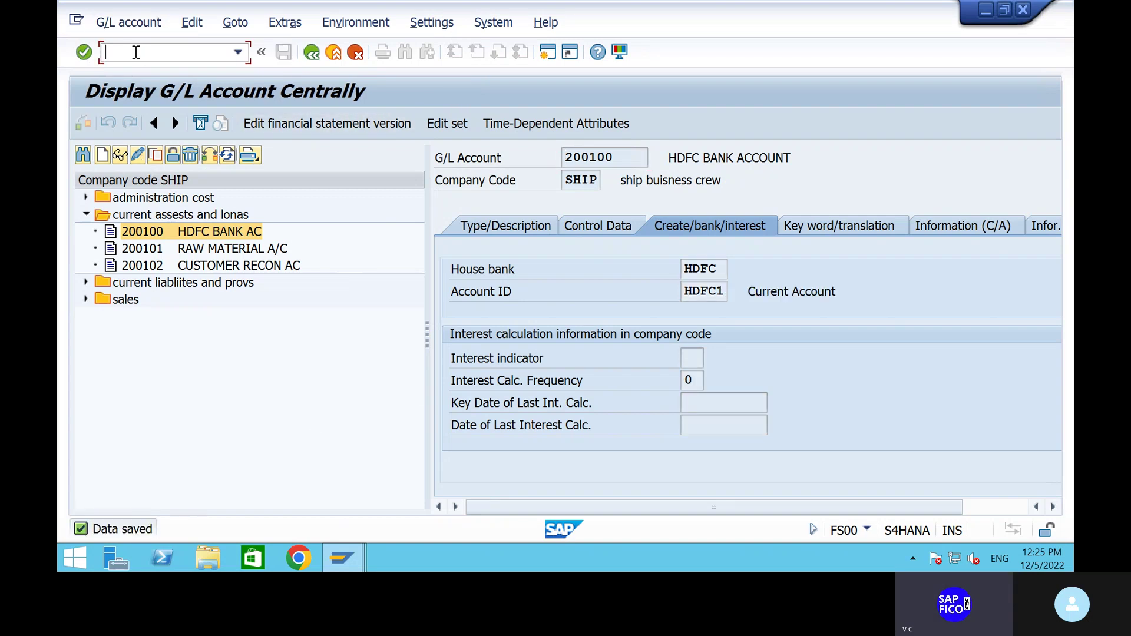
{"action": "type", "text": "/nxk02"}
Open supplier 991 (vendor 1906) in XK02 and show its payment transactions.
{"action": "key", "text": "Return"}
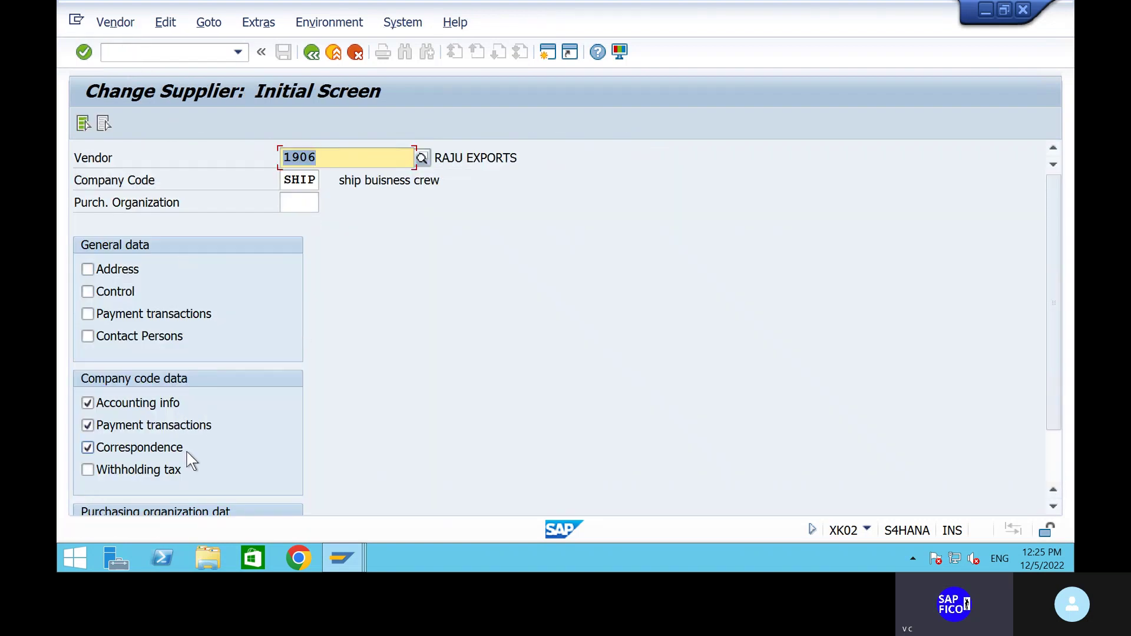
{"action": "key", "text": "Return"}
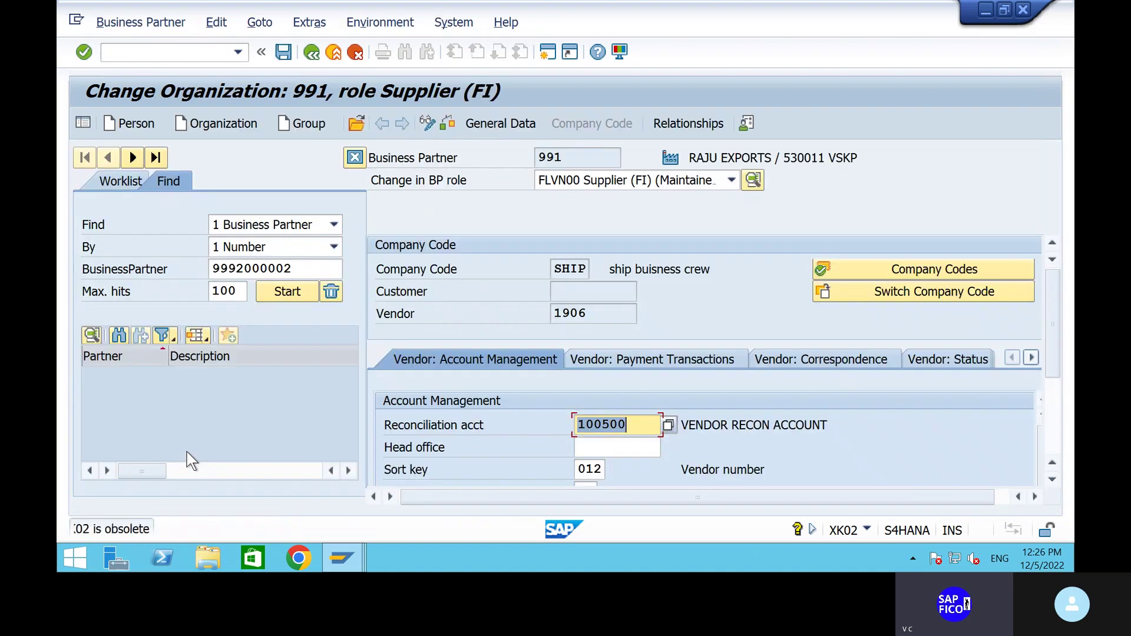
{"action": "scroll", "coordinate": [497, 448], "scroll_direction": "down", "scroll_amount": 3}
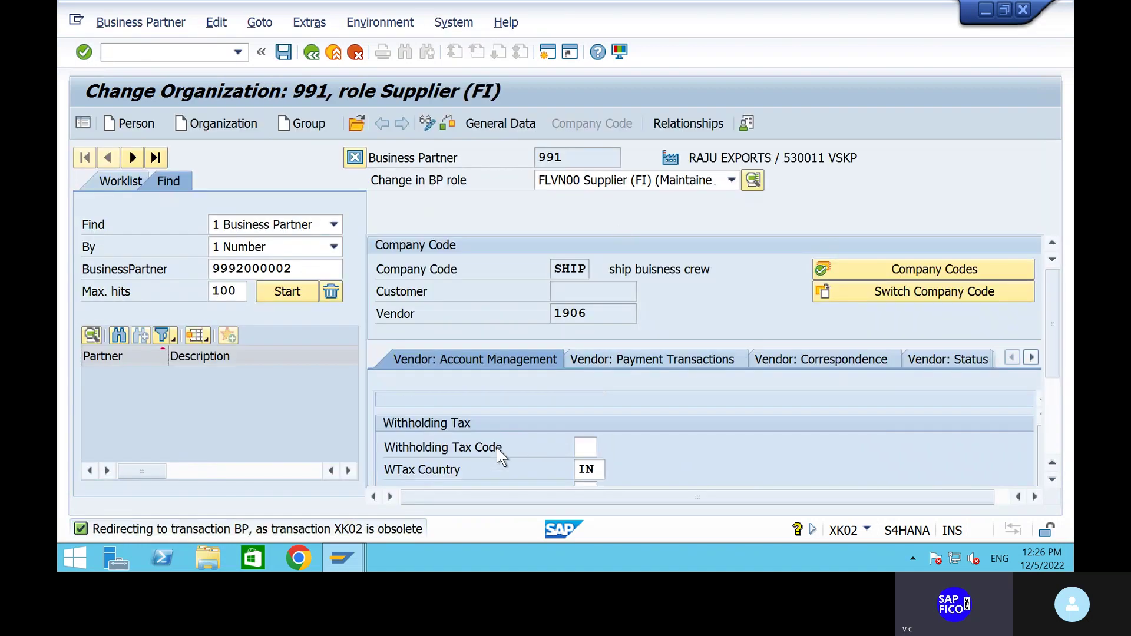
{"action": "scroll", "coordinate": [497, 448], "scroll_direction": "up", "scroll_amount": 2}
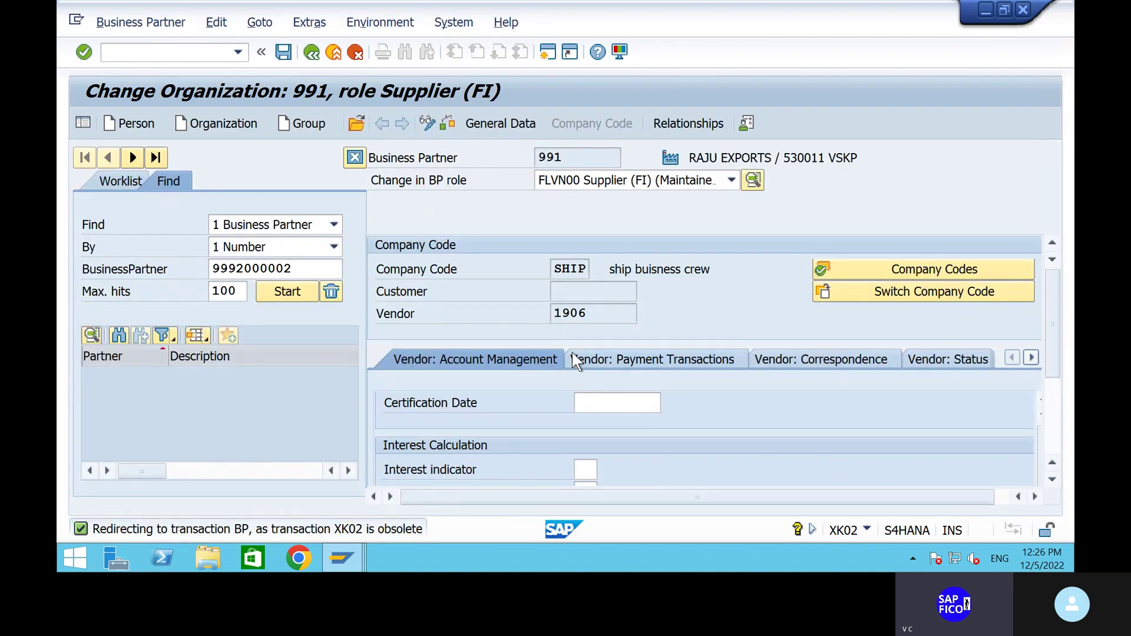
{"action": "left_click", "coordinate": [603, 357]}
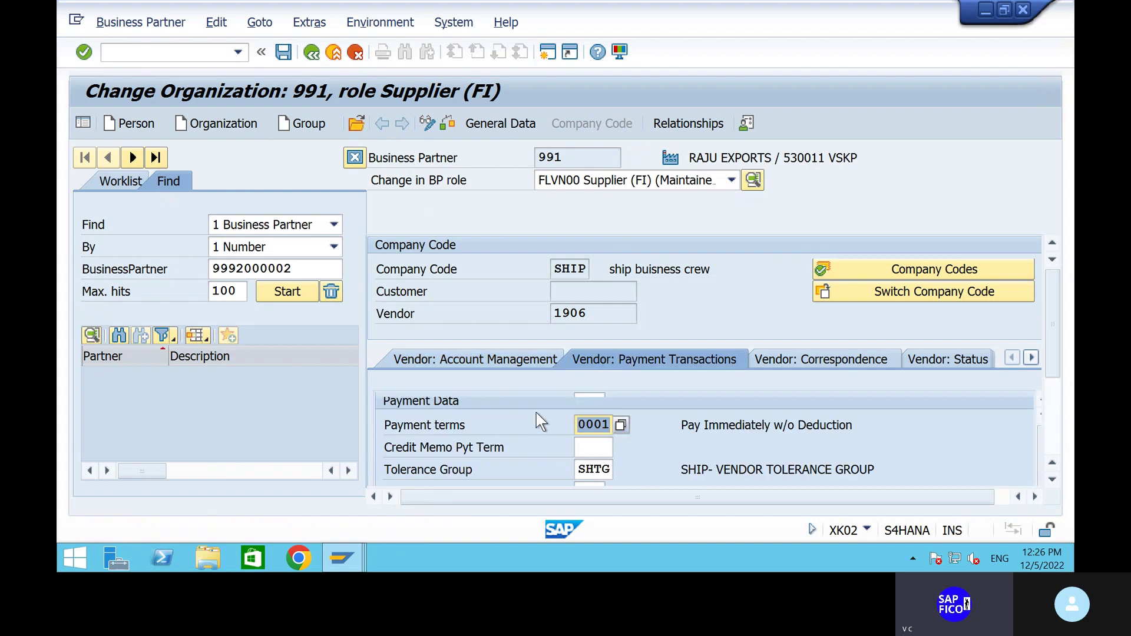
{"action": "scroll", "coordinate": [536, 412], "scroll_direction": "down", "scroll_amount": 5}
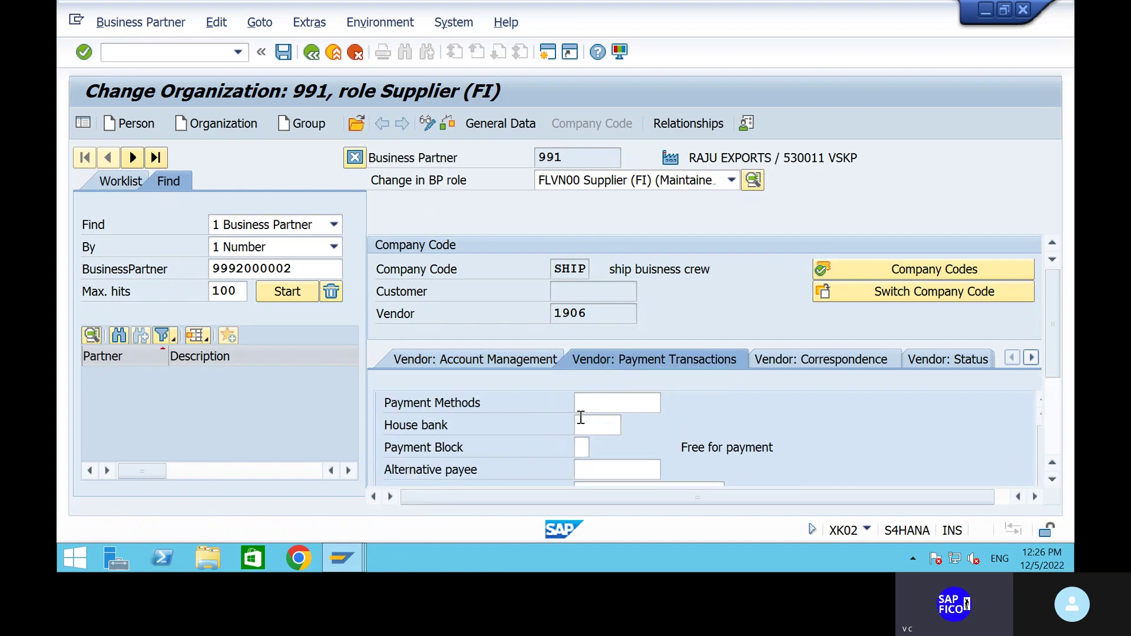
Choose payment method 5 and house bank HDFC, then save the supplier record.
{"action": "left_click", "coordinate": [604, 402]}
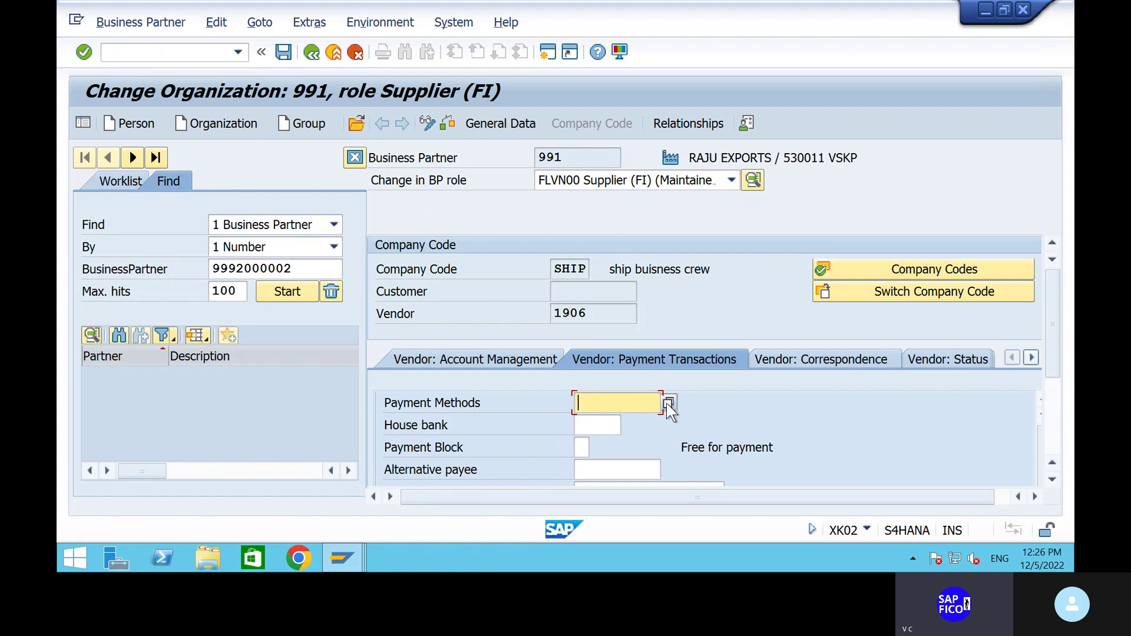
{"action": "left_click", "coordinate": [668, 403]}
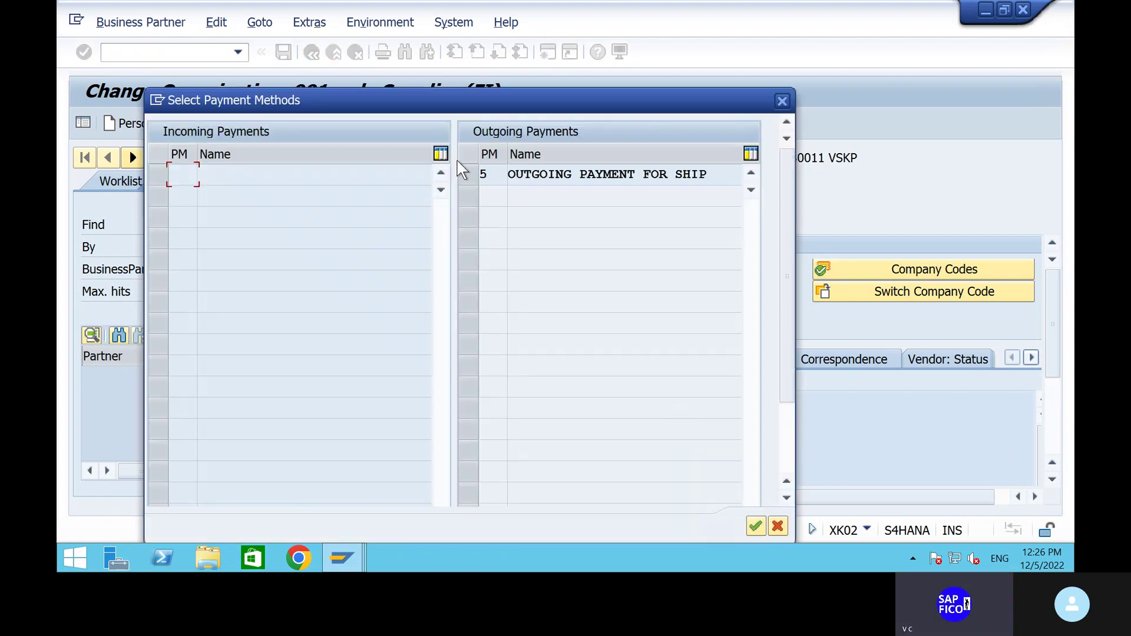
{"action": "left_click", "coordinate": [472, 171]}
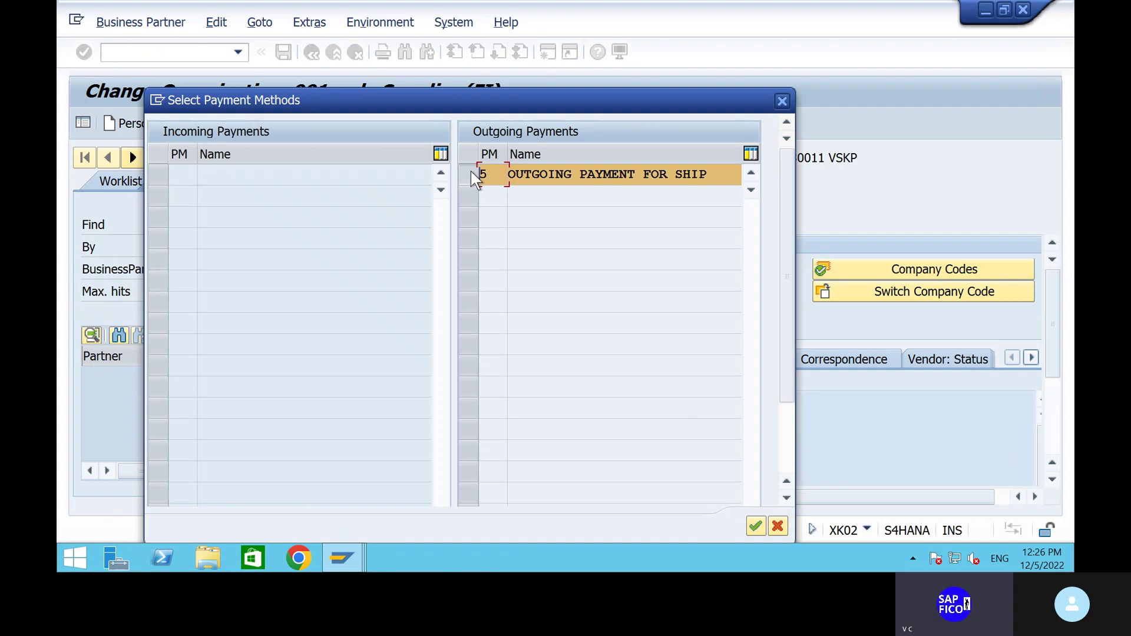
{"action": "left_click", "coordinate": [754, 524]}
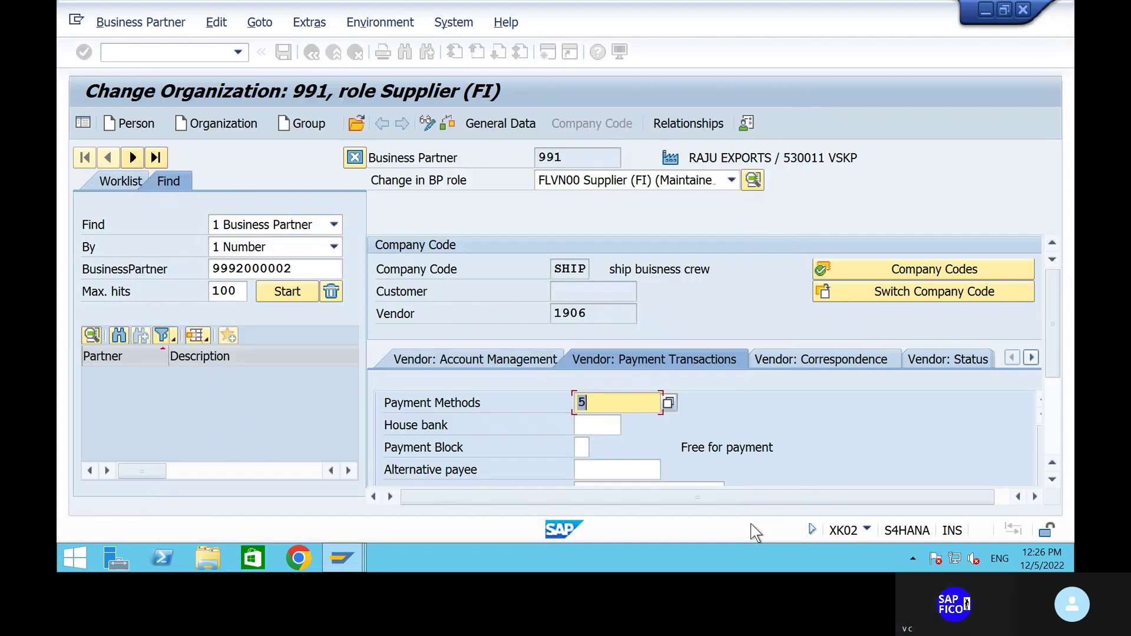
{"action": "left_click", "coordinate": [601, 424]}
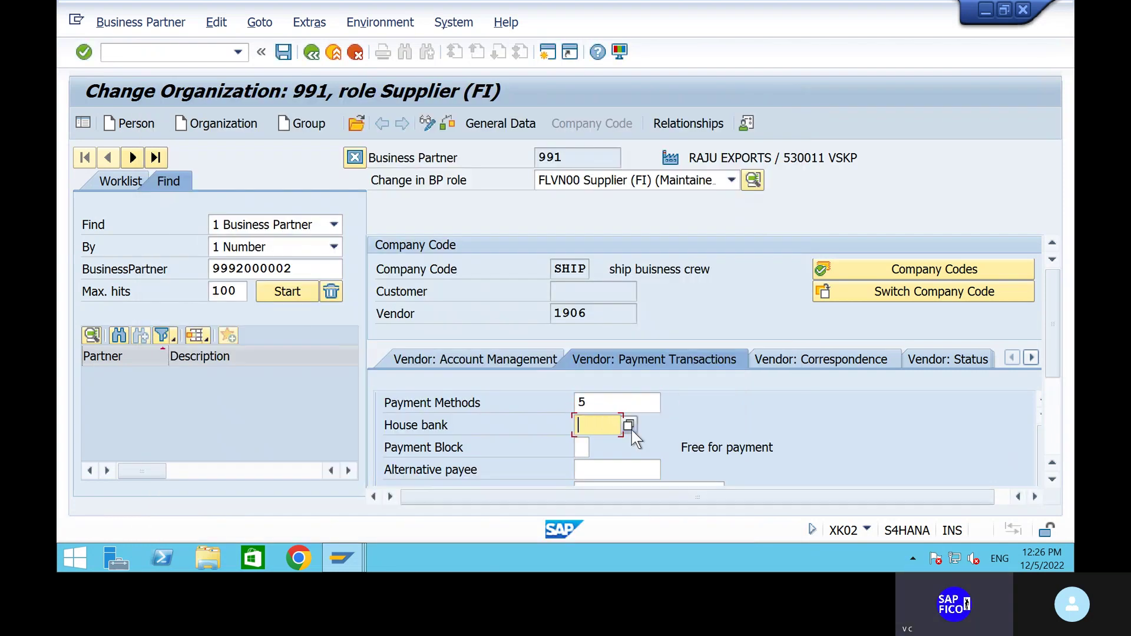
{"action": "left_click", "coordinate": [629, 424]}
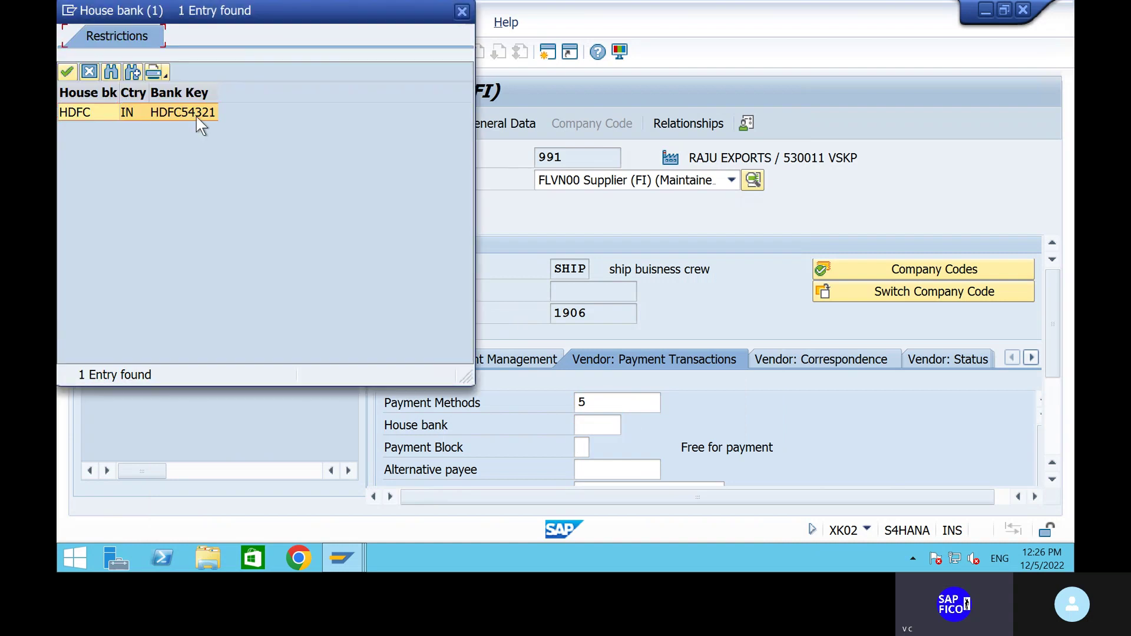
{"action": "left_click", "coordinate": [67, 71]}
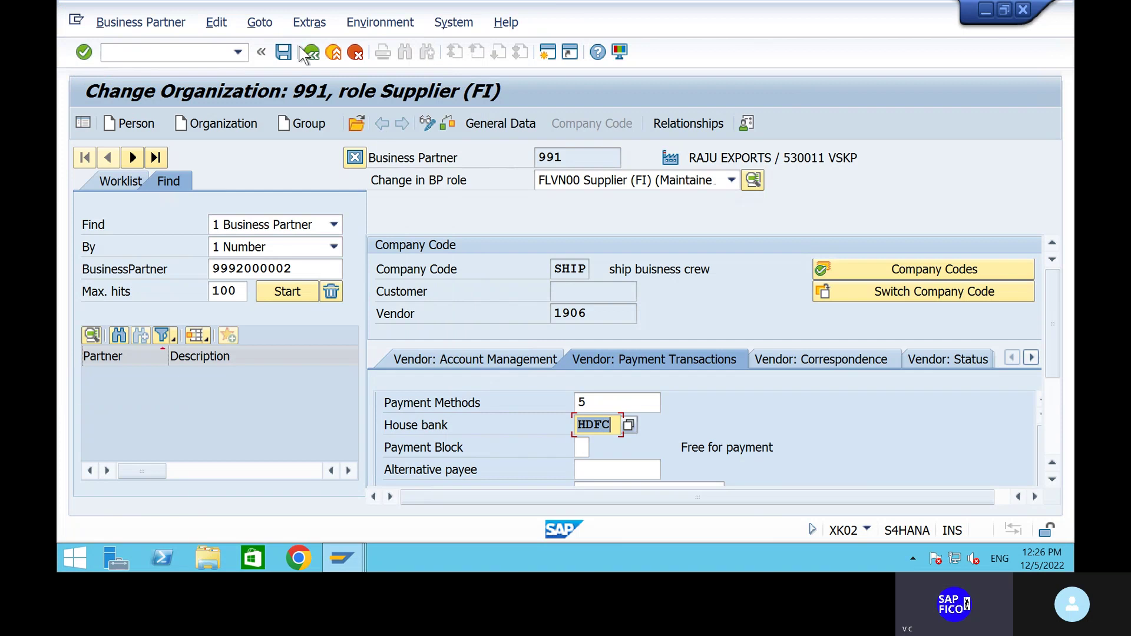
{"action": "left_click", "coordinate": [283, 52]}
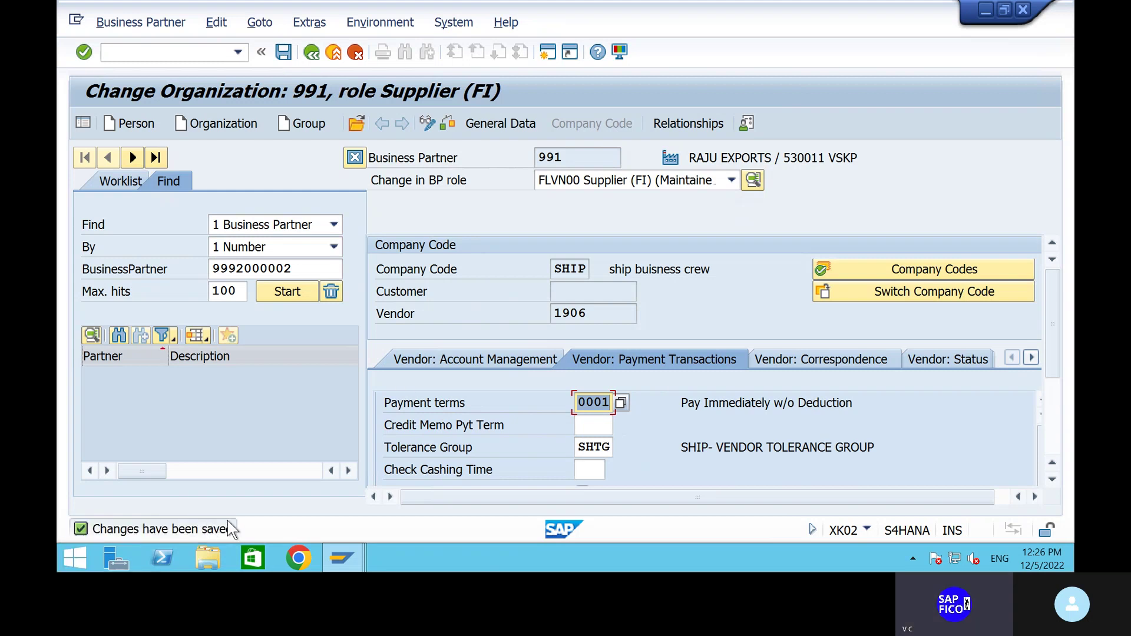
{"action": "left_click", "coordinate": [132, 52]}
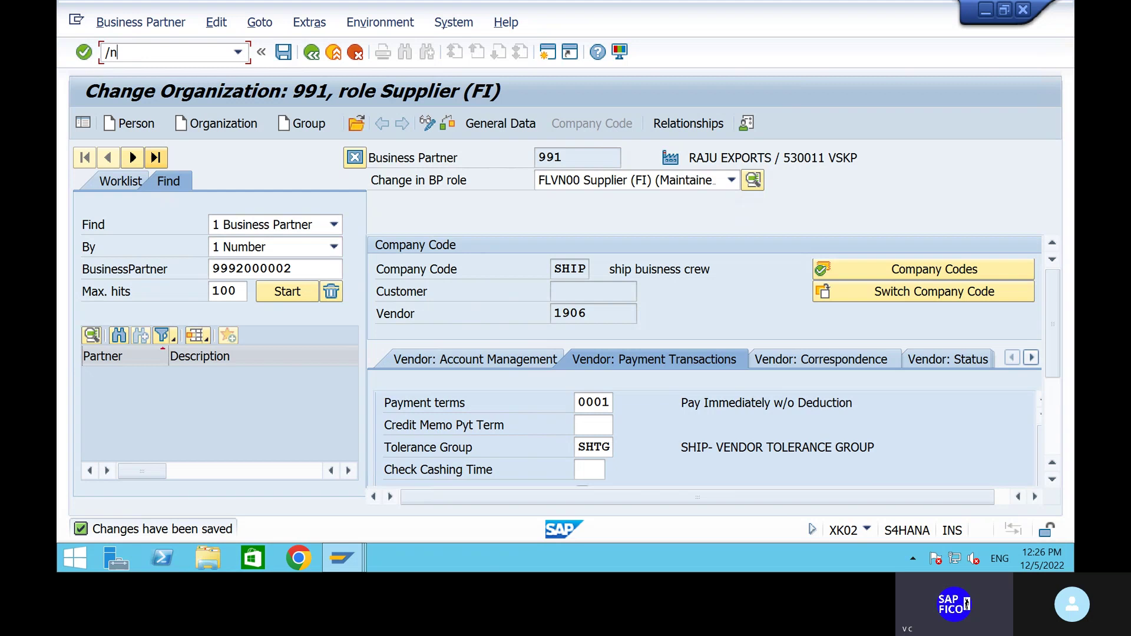
Start FB60 vendor invoice entry for company code SHIP.
{"action": "key", "text": "Return"}
{"action": "type", "text": "fb"}
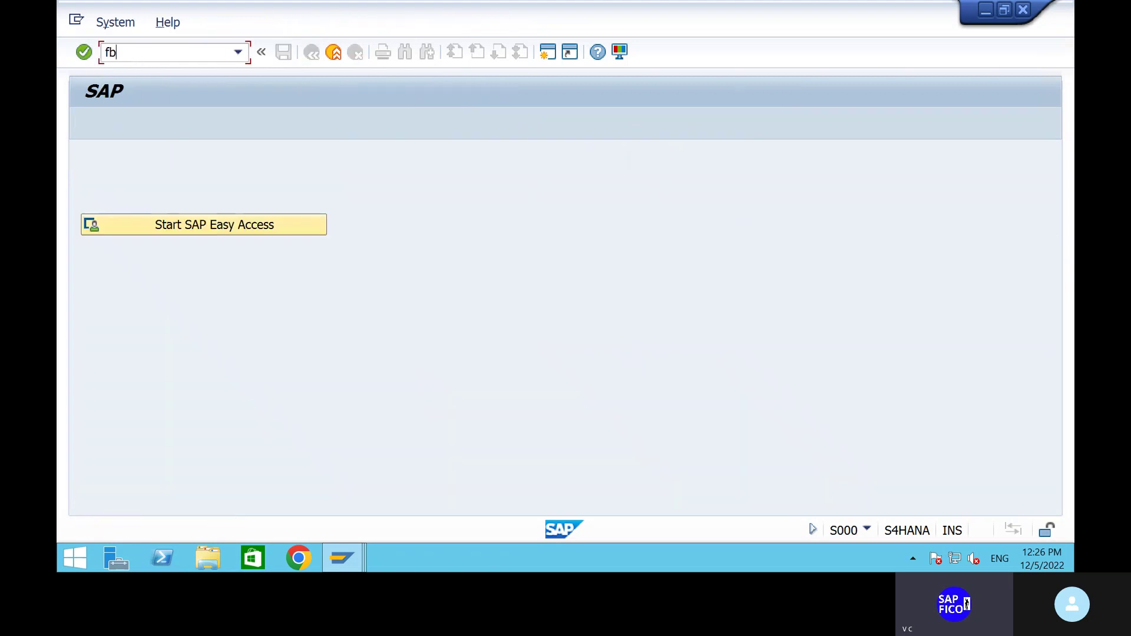
{"action": "type", "text": "60"}
{"action": "key", "text": "Return"}
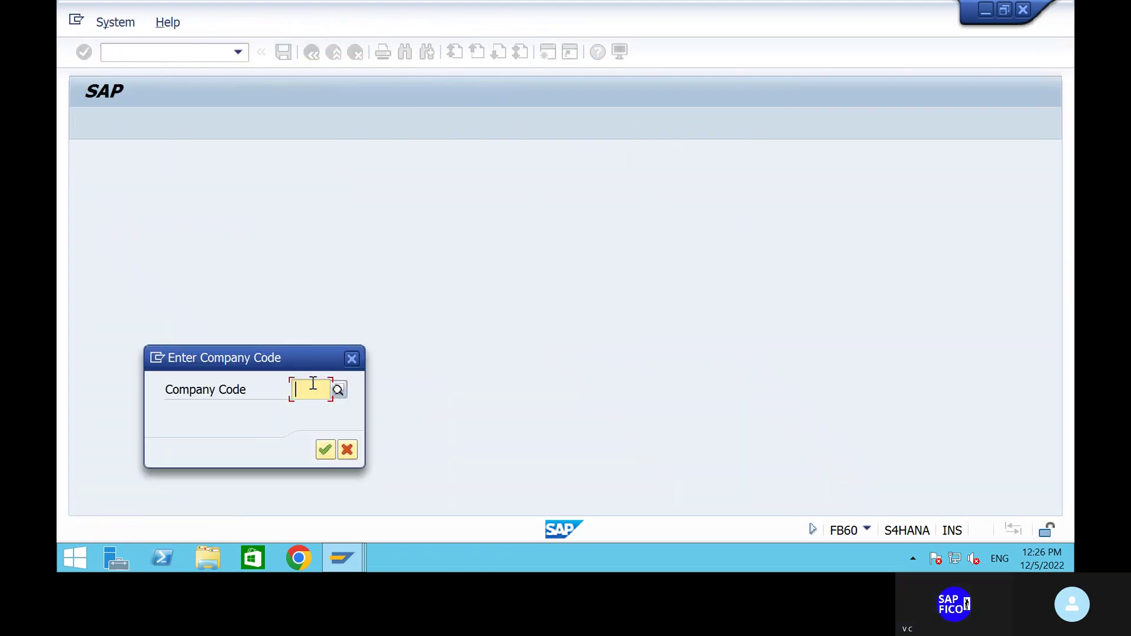
{"action": "type", "text": "ship"}
{"action": "key", "text": "Return"}
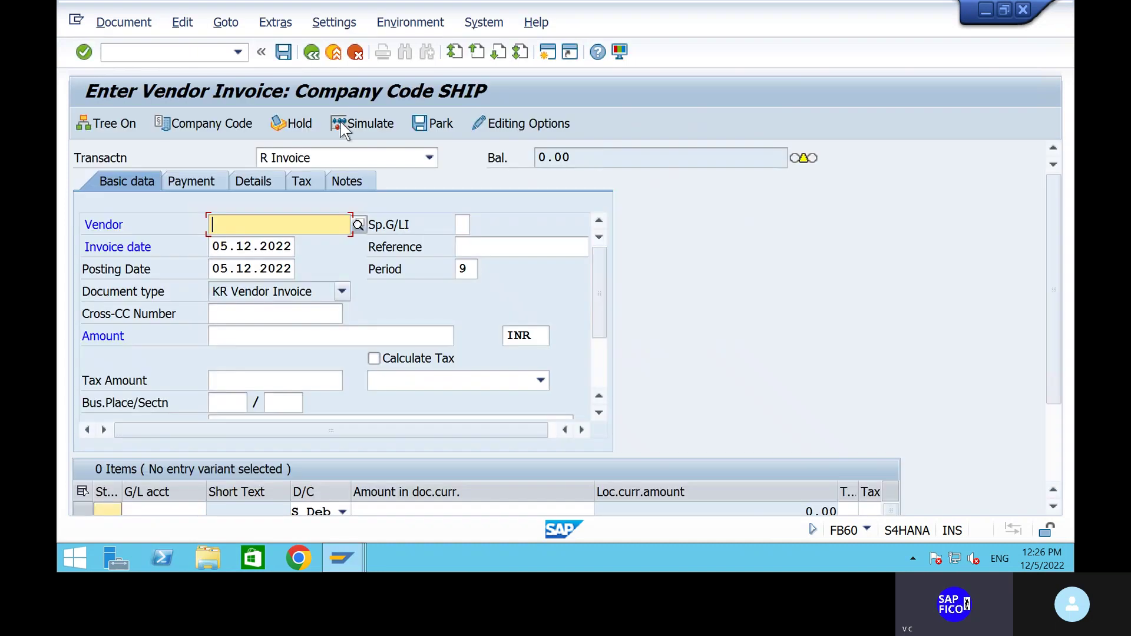
Enter vendor 1906, amount 10000, reference 1 and text 'BUYING RAW MATERIAL FROM VENDOR'.
{"action": "type", "text": "1906"}
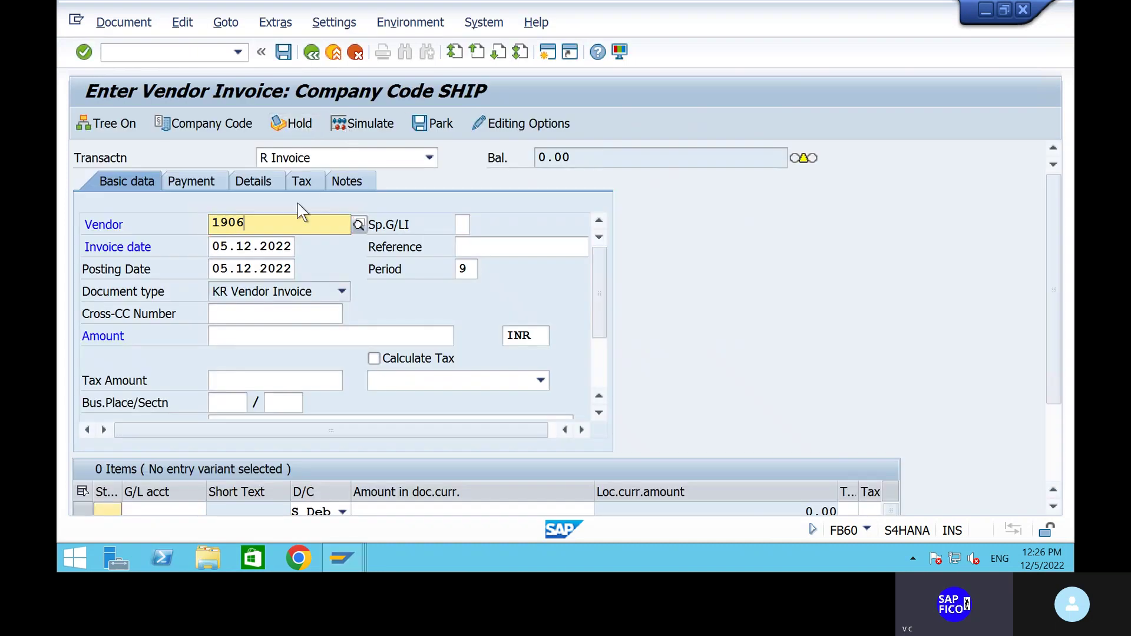
{"action": "left_click", "coordinate": [292, 262]}
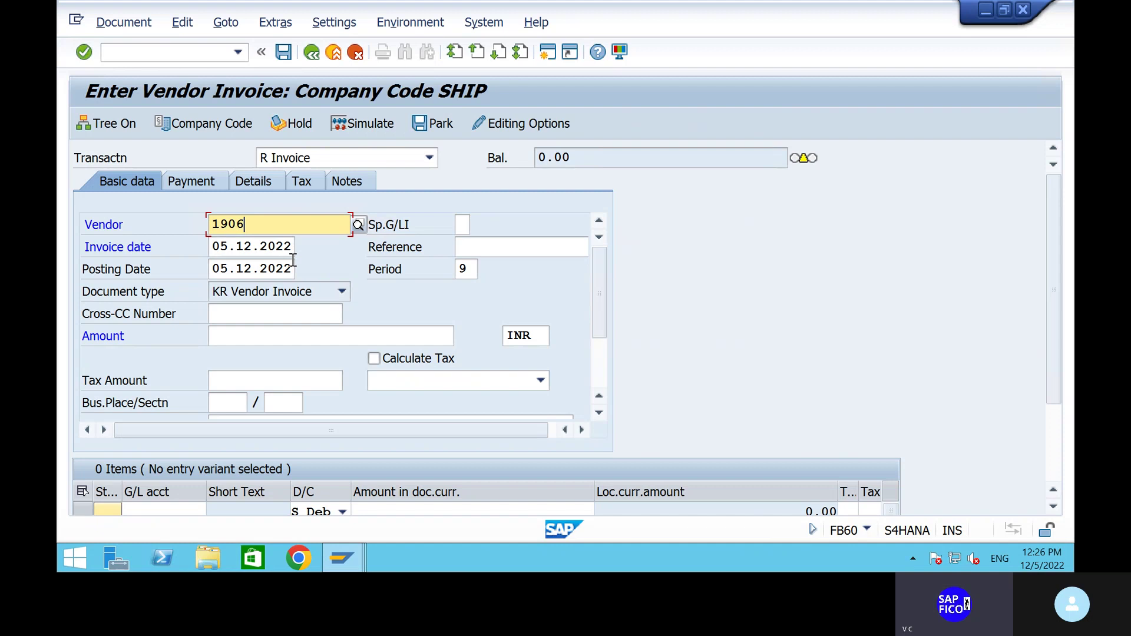
{"action": "left_click", "coordinate": [267, 337]}
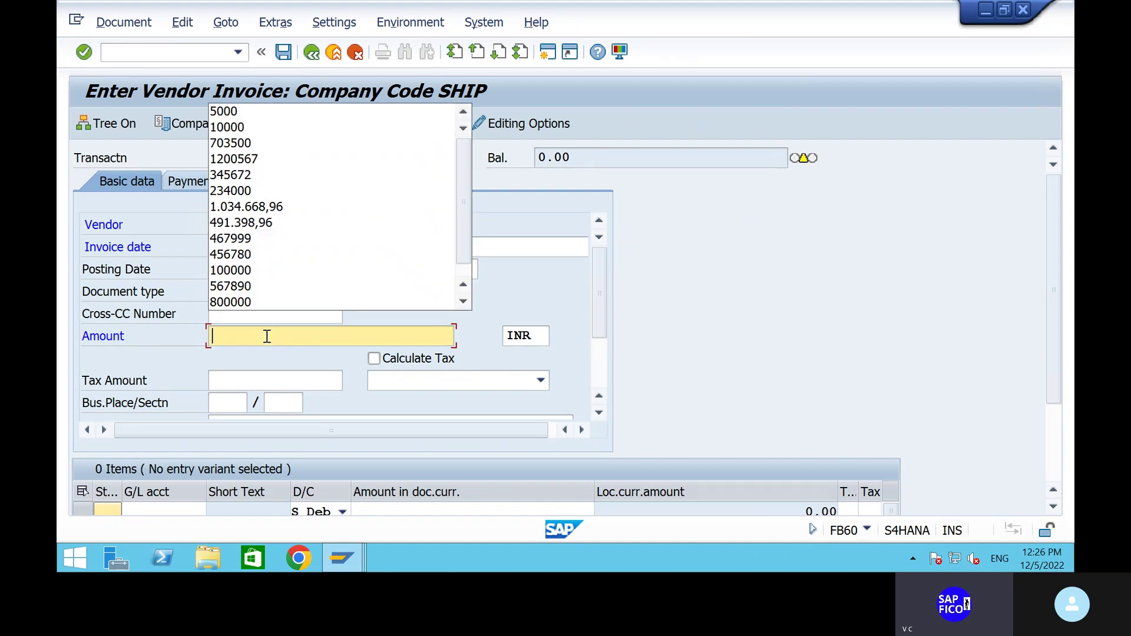
{"action": "left_click", "coordinate": [259, 128]}
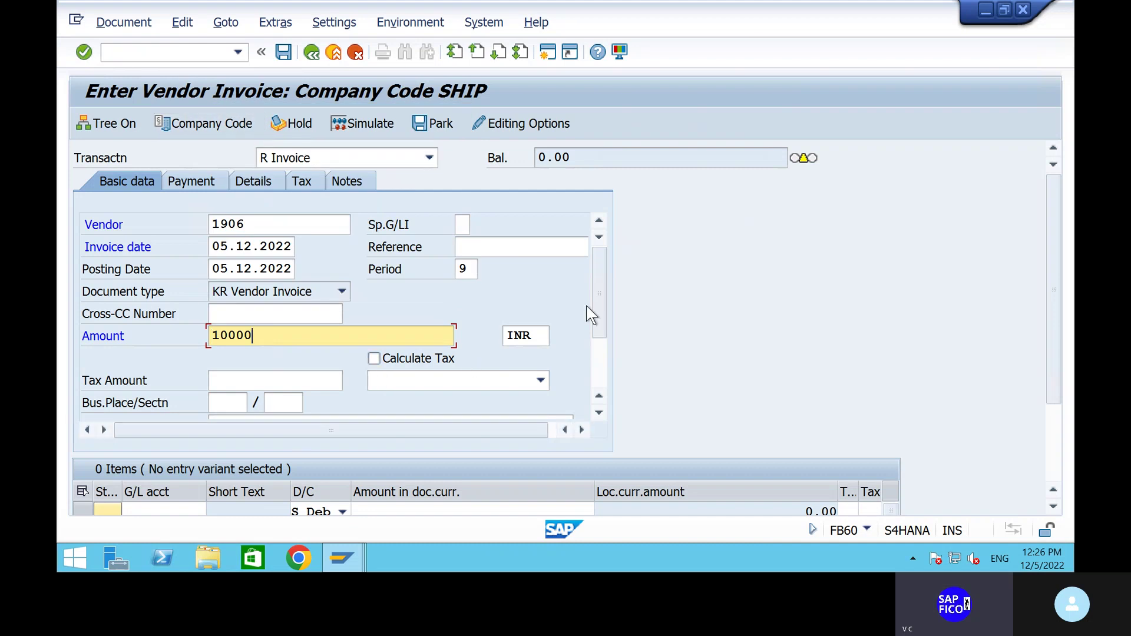
{"action": "left_click", "coordinate": [513, 248]}
{"action": "type", "text": "1"}
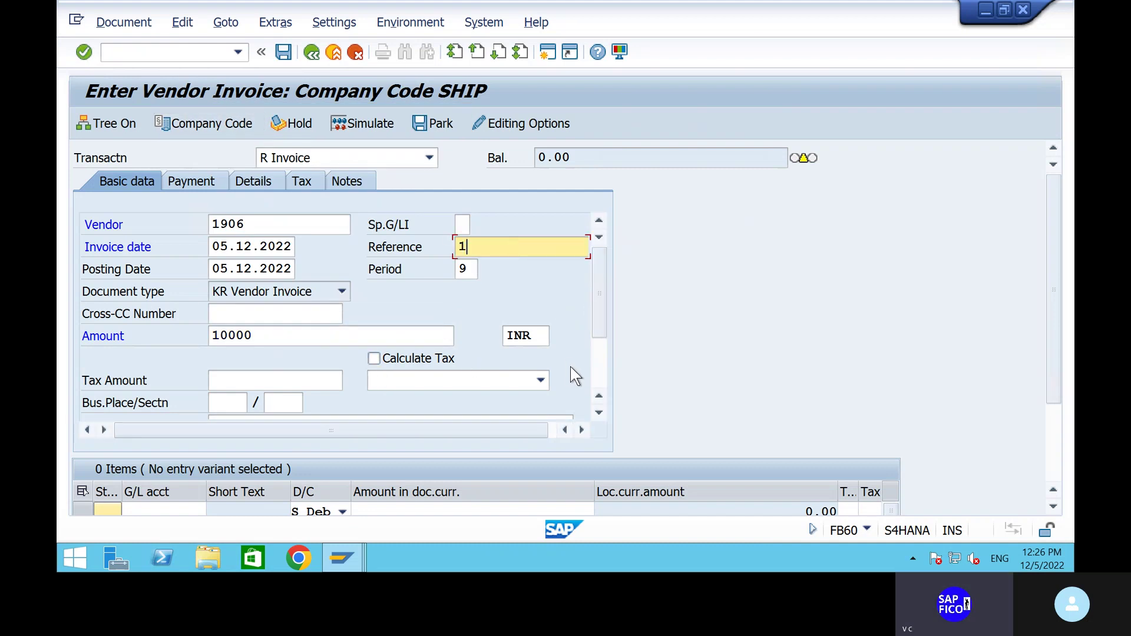
{"action": "left_click", "coordinate": [606, 373]}
{"action": "left_click", "coordinate": [308, 317]}
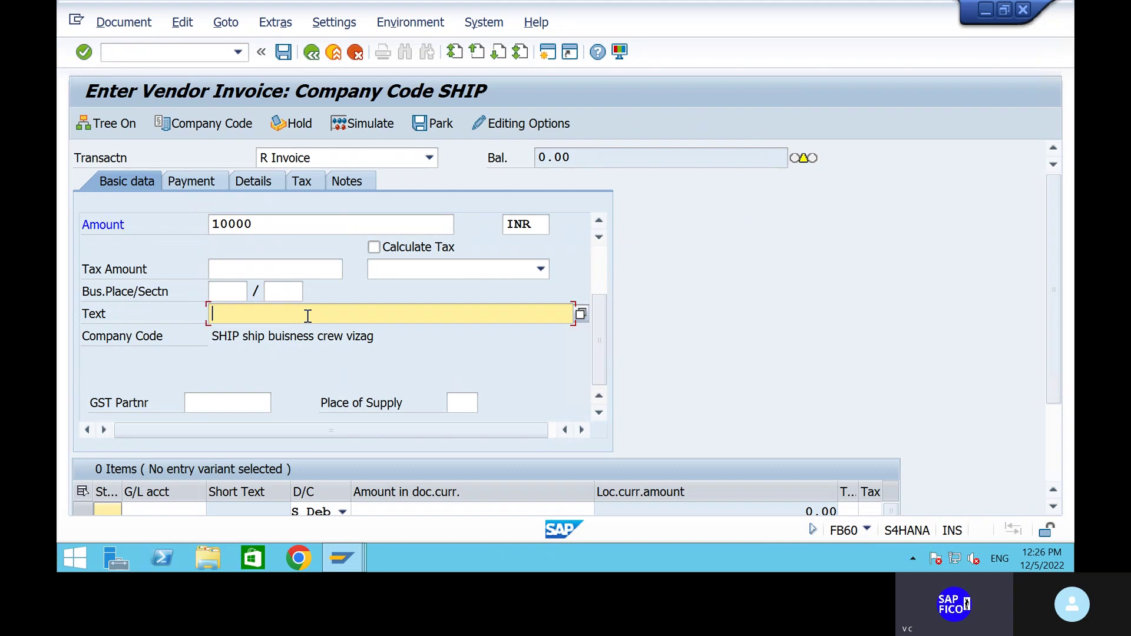
{"action": "left_click", "coordinate": [318, 333]}
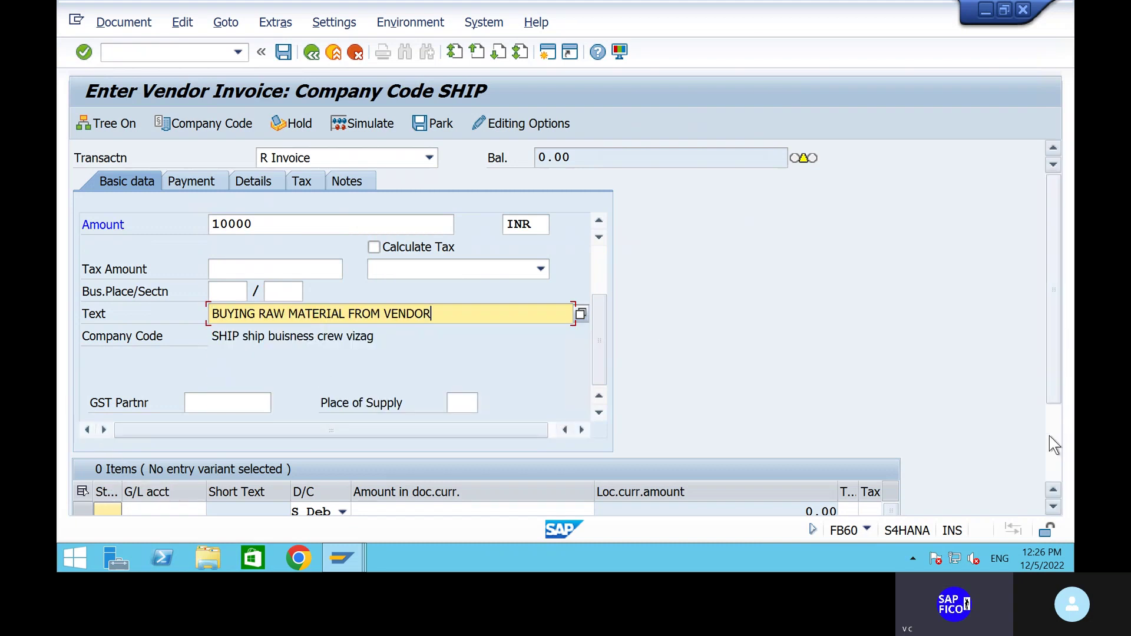
{"action": "scroll", "coordinate": [197, 408], "scroll_direction": "down", "scroll_amount": 3}
Choose G/L account 200101 RAW MATERIAL ACCOUNT for the first line item.
{"action": "left_click", "coordinate": [158, 393]}
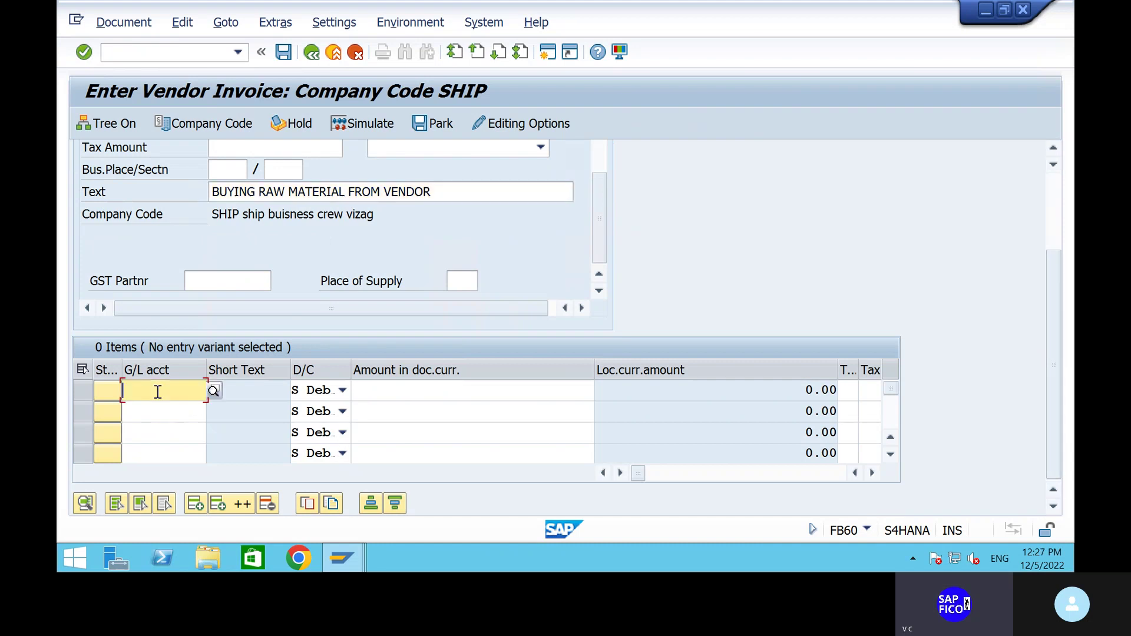
{"action": "left_click", "coordinate": [158, 393]}
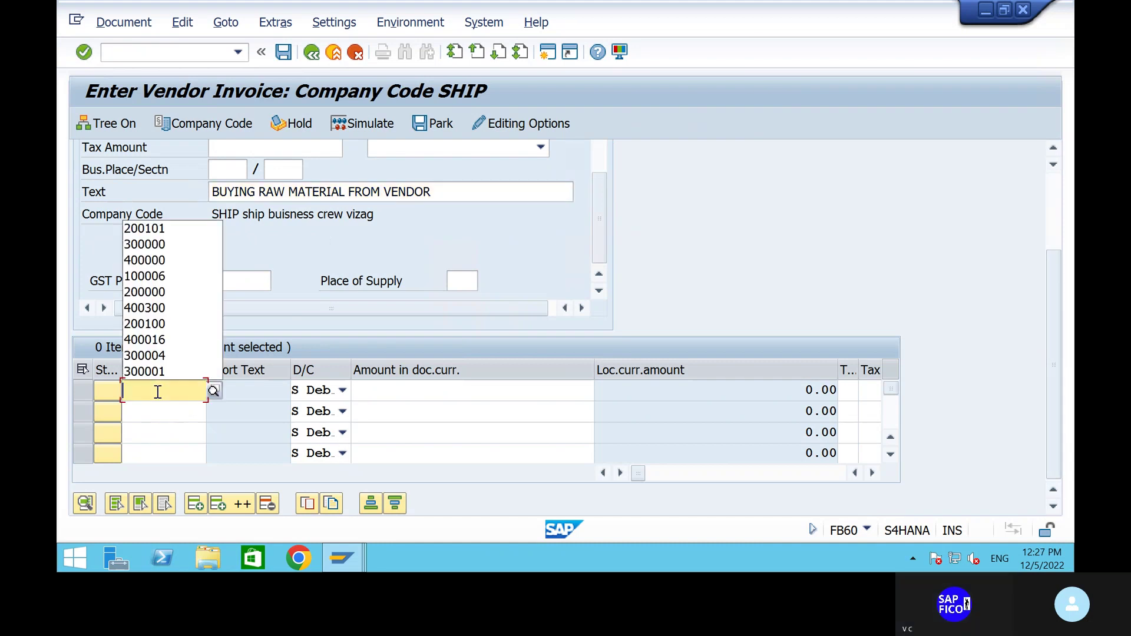
{"action": "left_click", "coordinate": [171, 232]}
{"action": "key", "text": "BackSpace"}
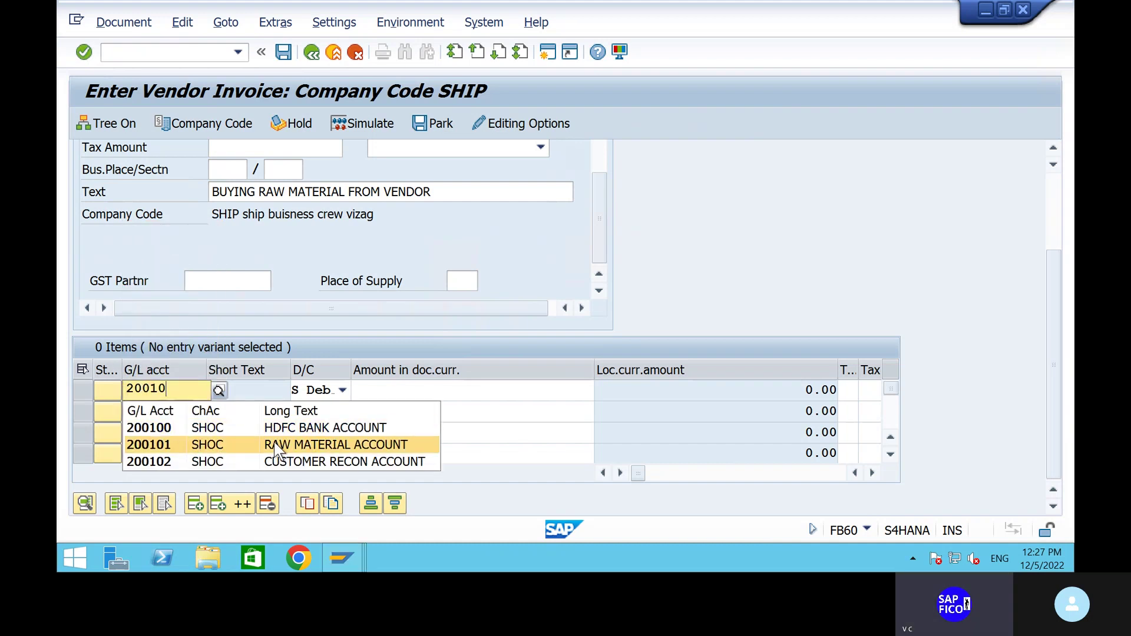
{"action": "left_click", "coordinate": [277, 453]}
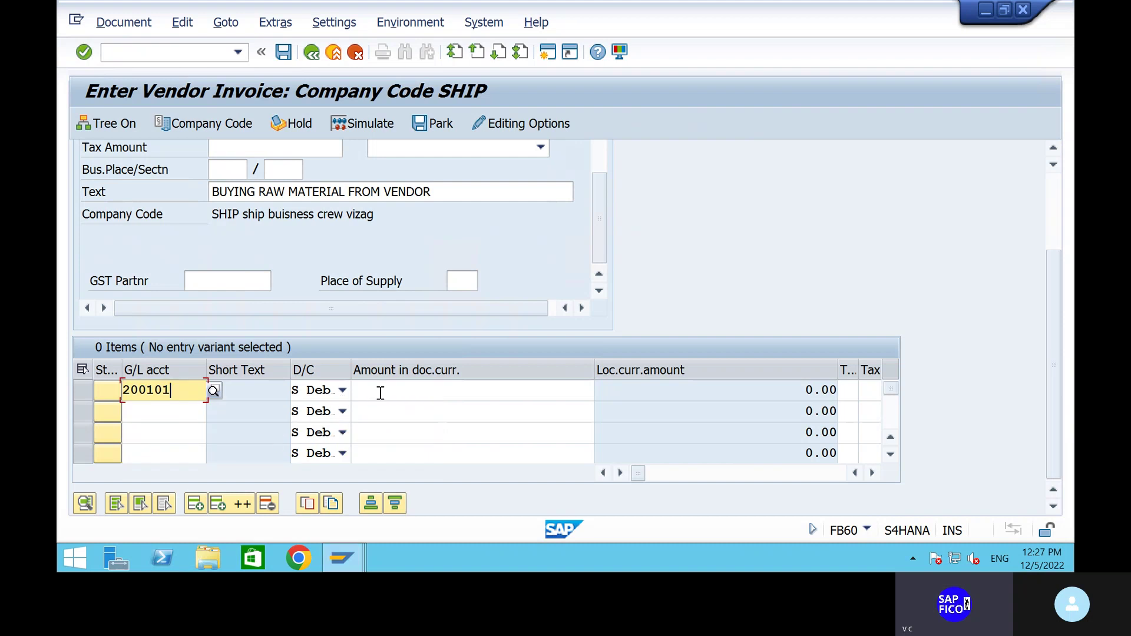
Give the line 10,000, simulate the postings, and post the invoice as document 602.
{"action": "left_click", "coordinate": [380, 392]}
{"action": "type", "text": "10,00"}
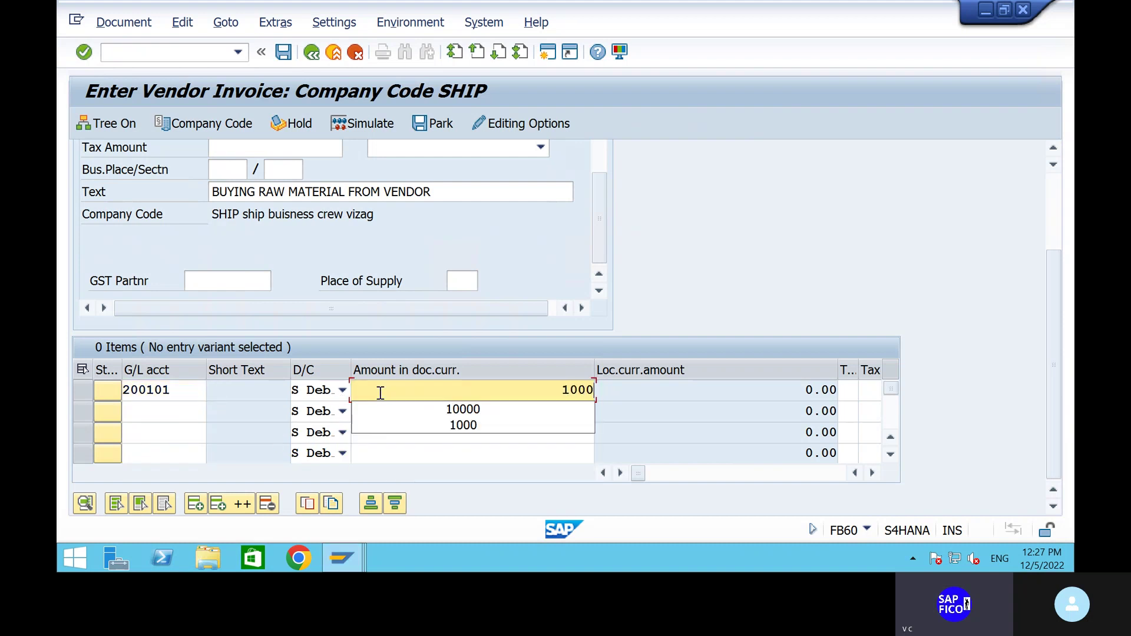
{"action": "type", "text": "0"}
{"action": "key", "text": "Return"}
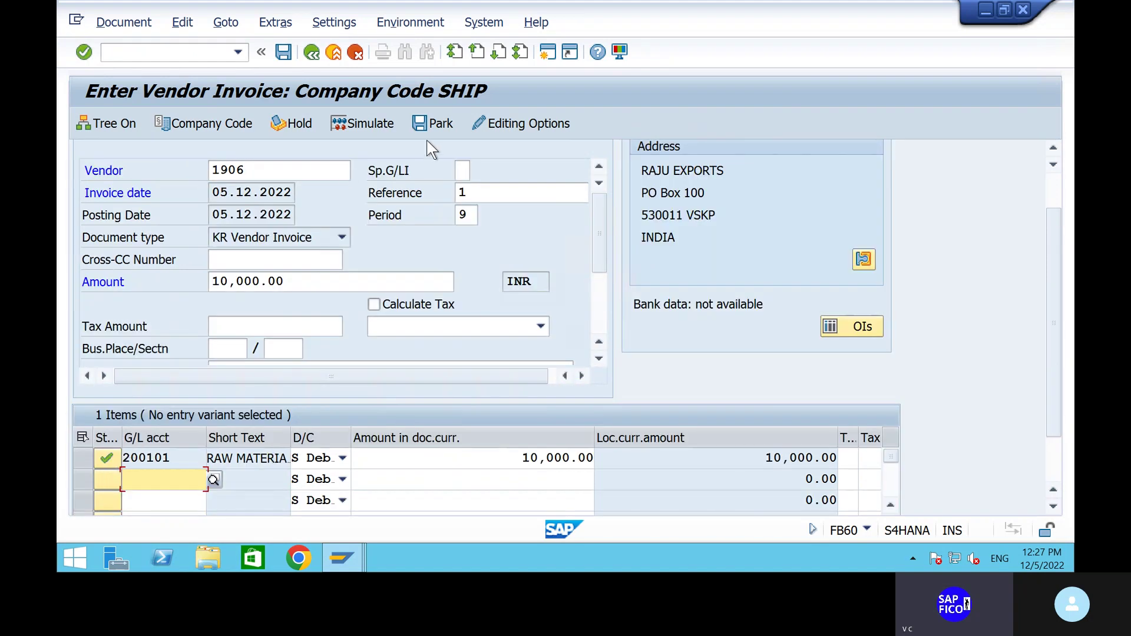
{"action": "left_click", "coordinate": [365, 126]}
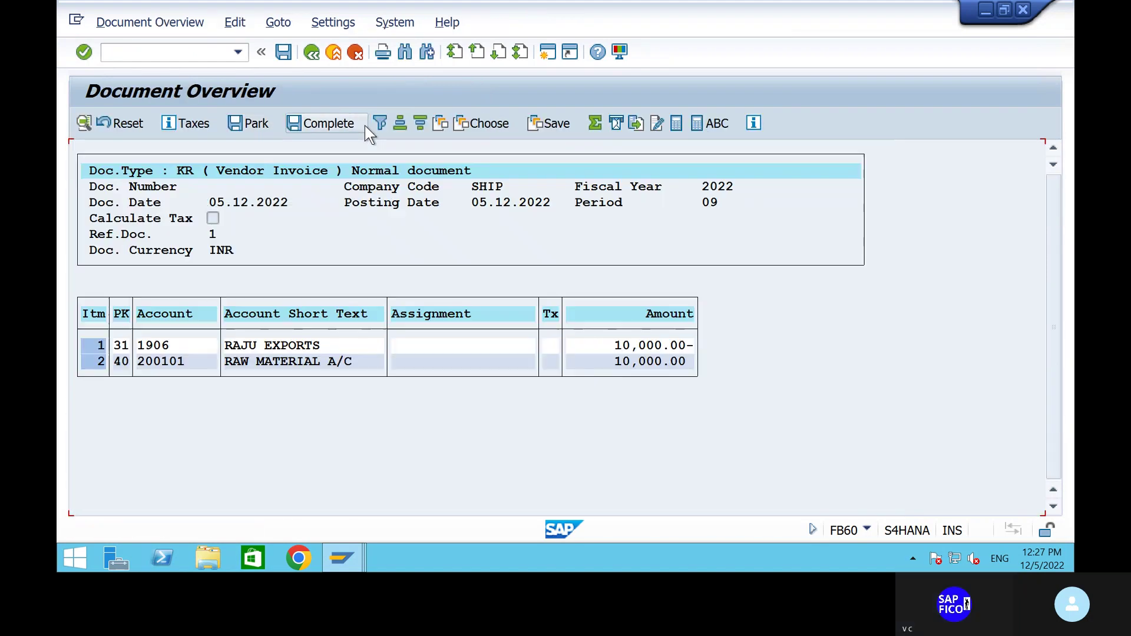
{"action": "left_click", "coordinate": [283, 53]}
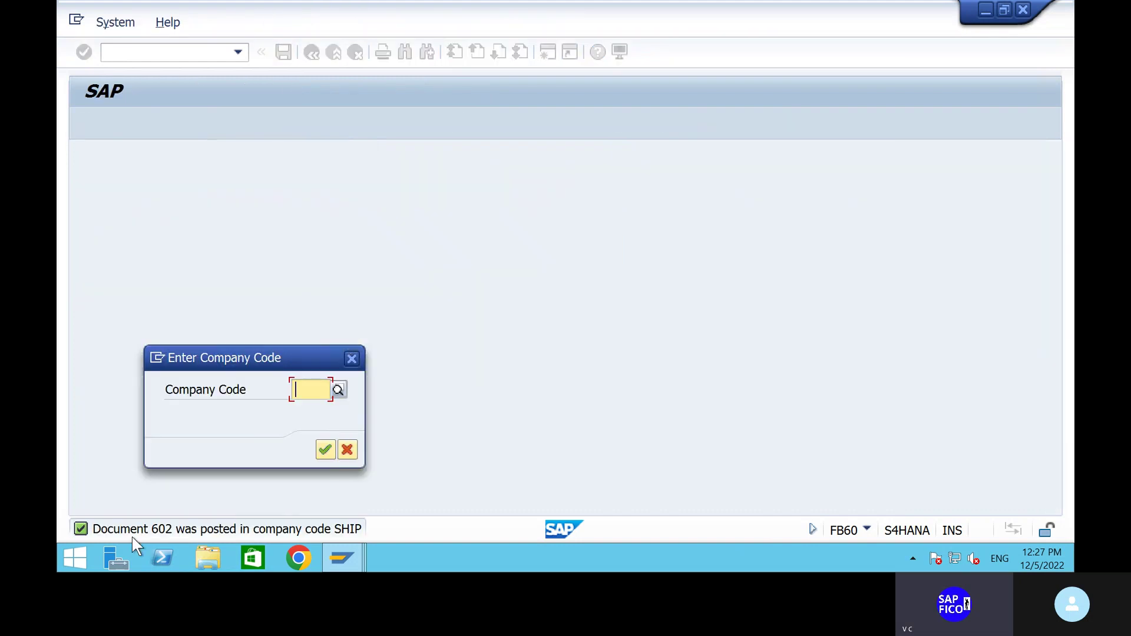
Run FBL1N for vendor 1906's open items, showing document 602 for 10,000.00-, and open a new session.
{"action": "left_click", "coordinate": [351, 361]}
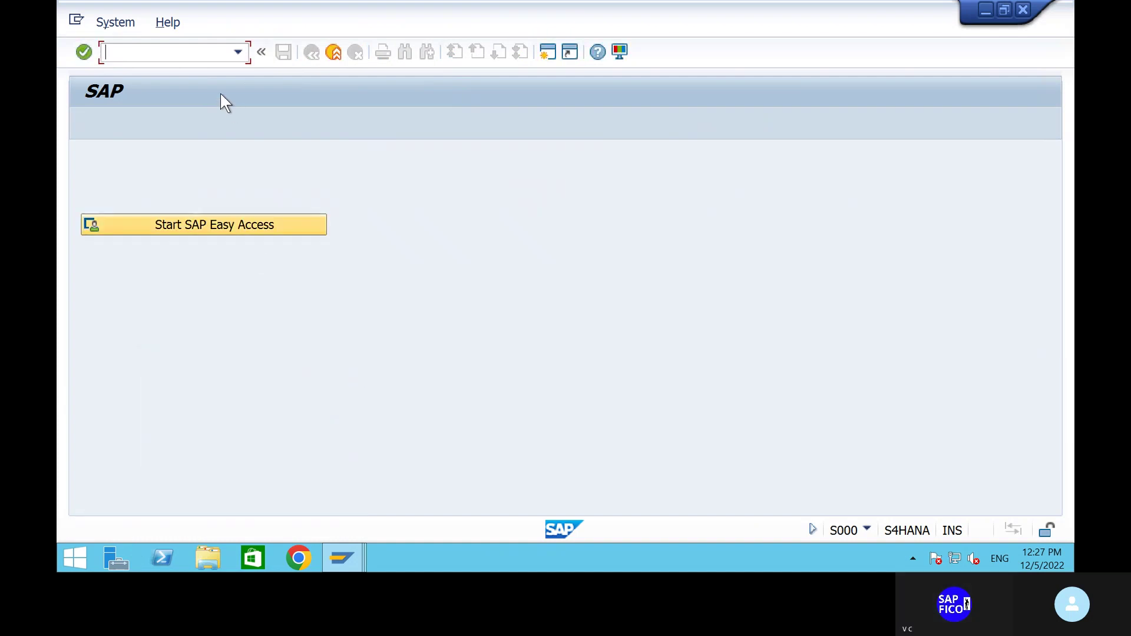
{"action": "type", "text": "/n"}
{"action": "key", "text": "Return"}
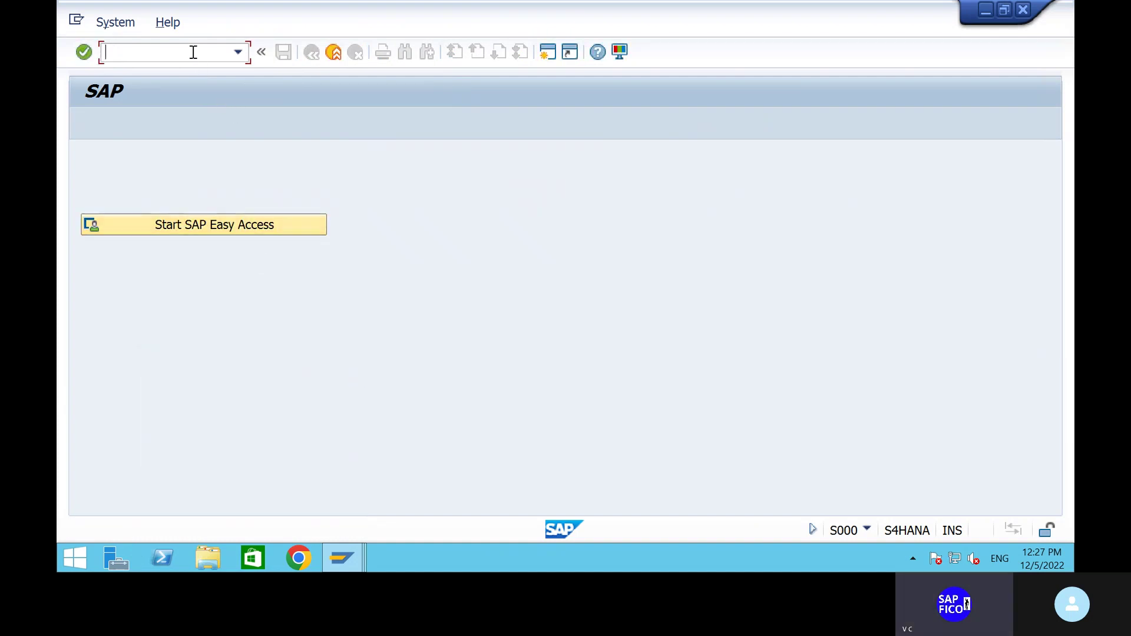
{"action": "type", "text": "fbl1n"}
{"action": "key", "text": "Return"}
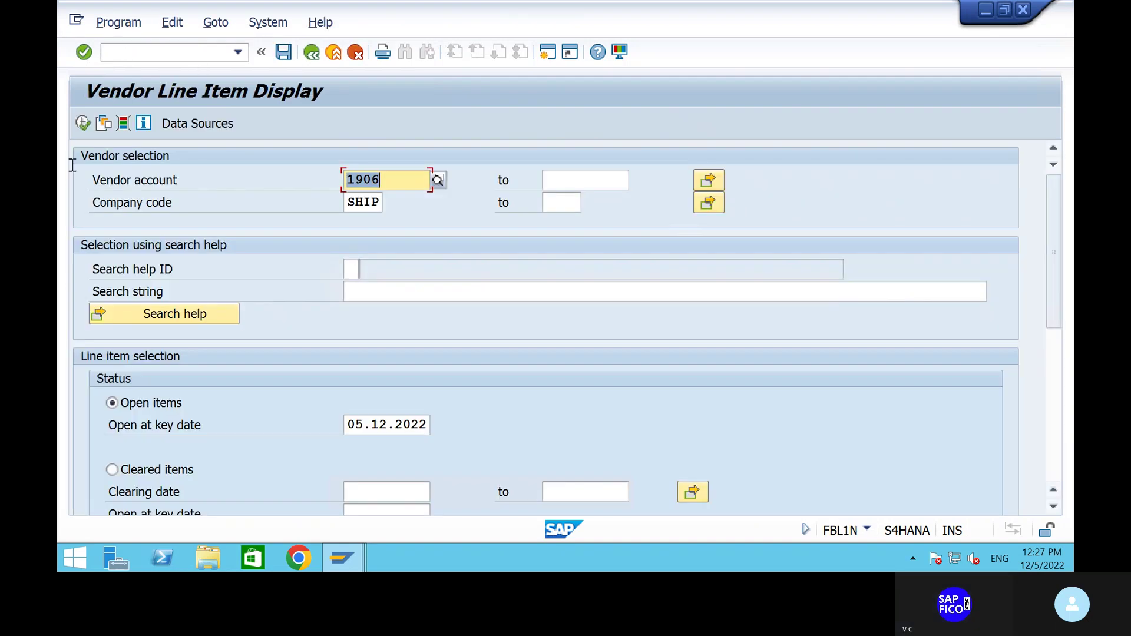
{"action": "left_click", "coordinate": [75, 126]}
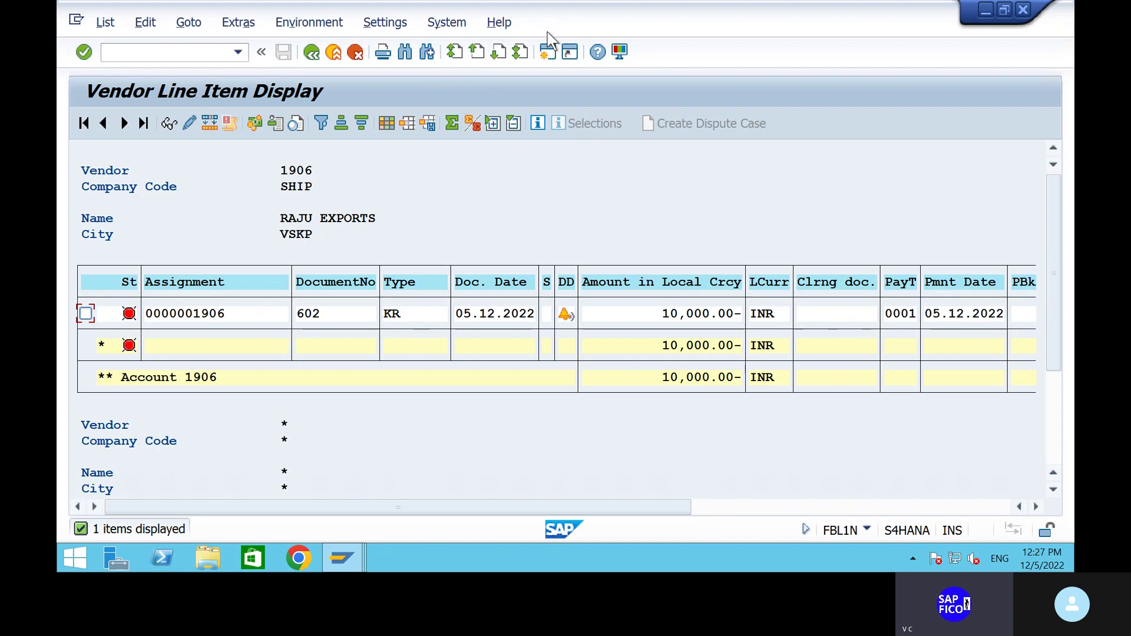
{"action": "left_click", "coordinate": [548, 52]}
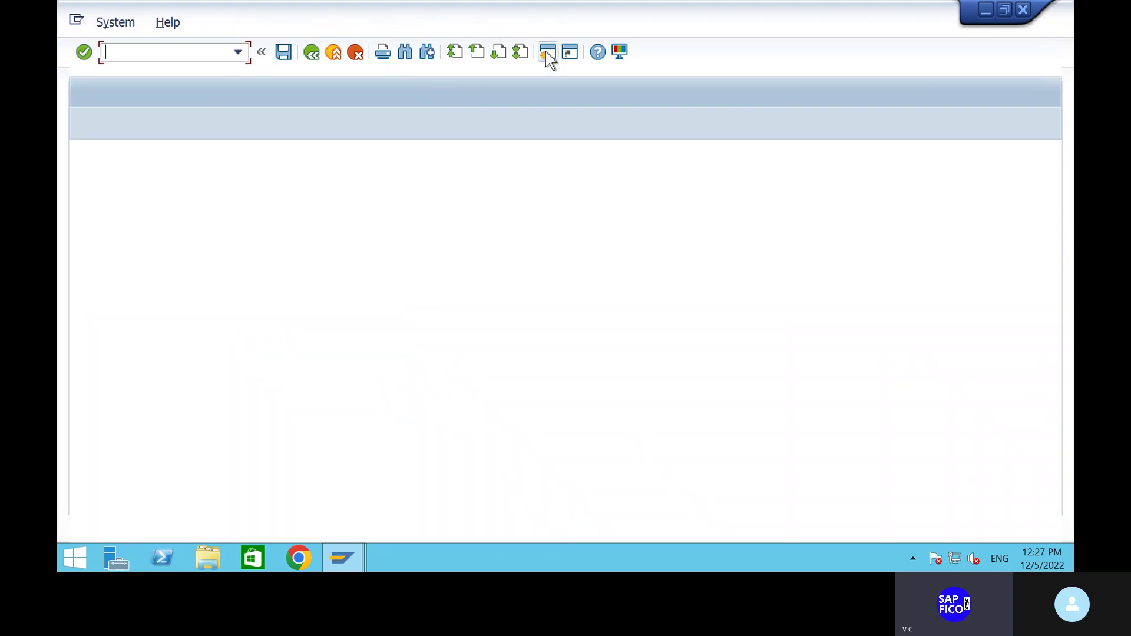
Open F110 and load payment run SHI1.
{"action": "type", "text": "f"}
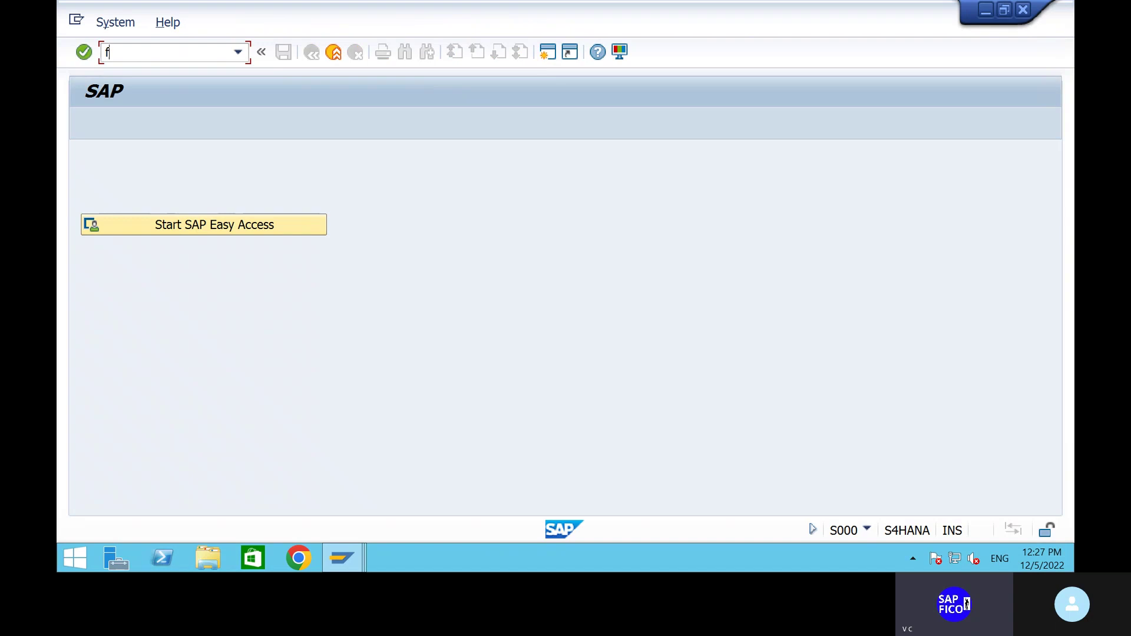
{"action": "type", "text": "110"}
{"action": "key", "text": "Return"}
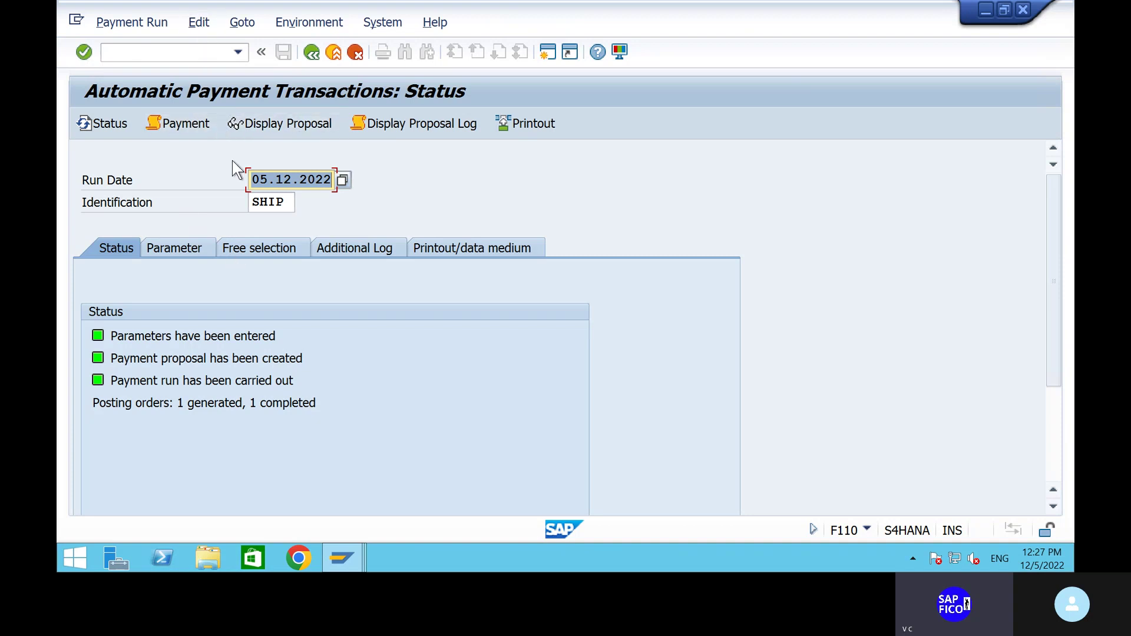
{"action": "left_click", "coordinate": [283, 205]}
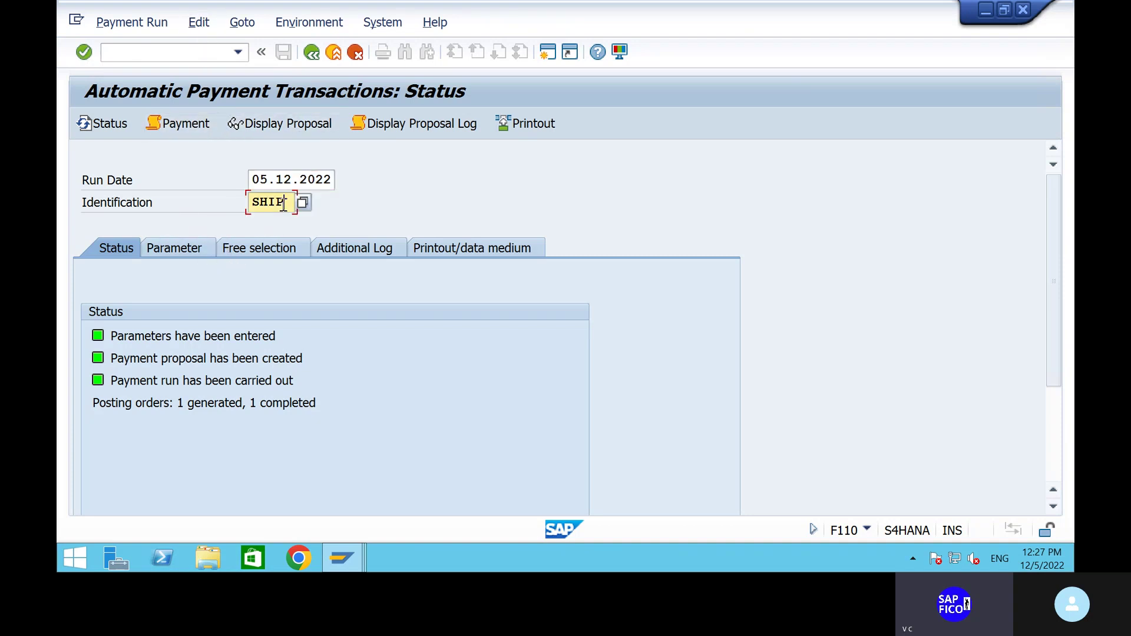
{"action": "key", "text": "BackSpace"}
{"action": "key", "text": "Return"}
Set run parameters: company code SHIP, payment method 5, next posting date 06.12.2022.
{"action": "left_click", "coordinate": [189, 243]}
{"action": "left_click", "coordinate": [149, 373]}
{"action": "type", "text": "sh"}
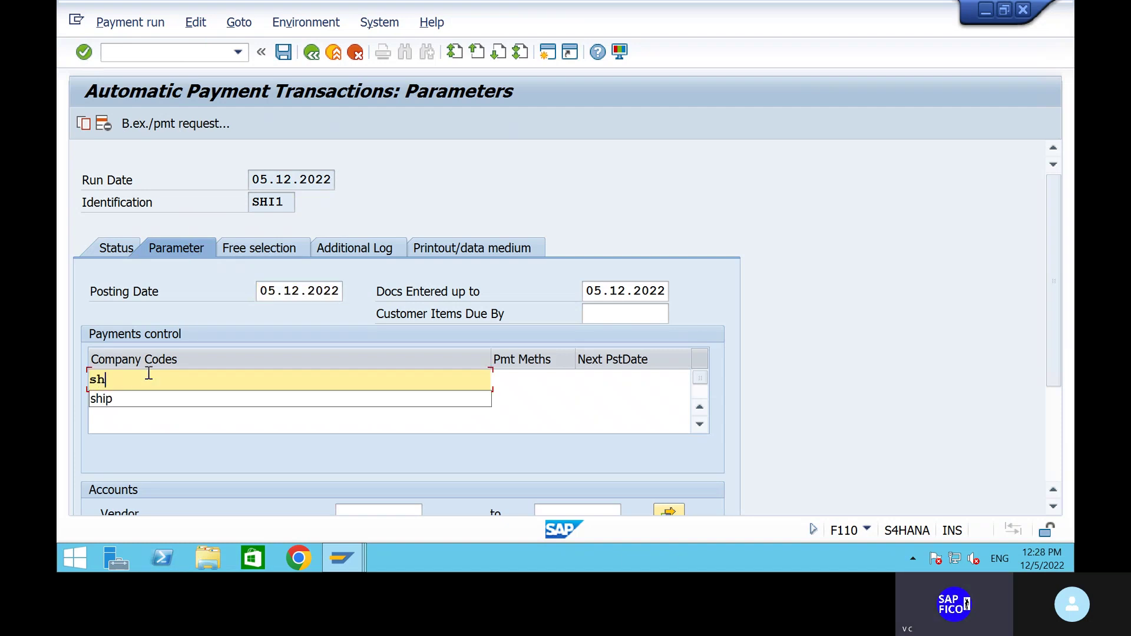
{"action": "type", "text": "ip"}
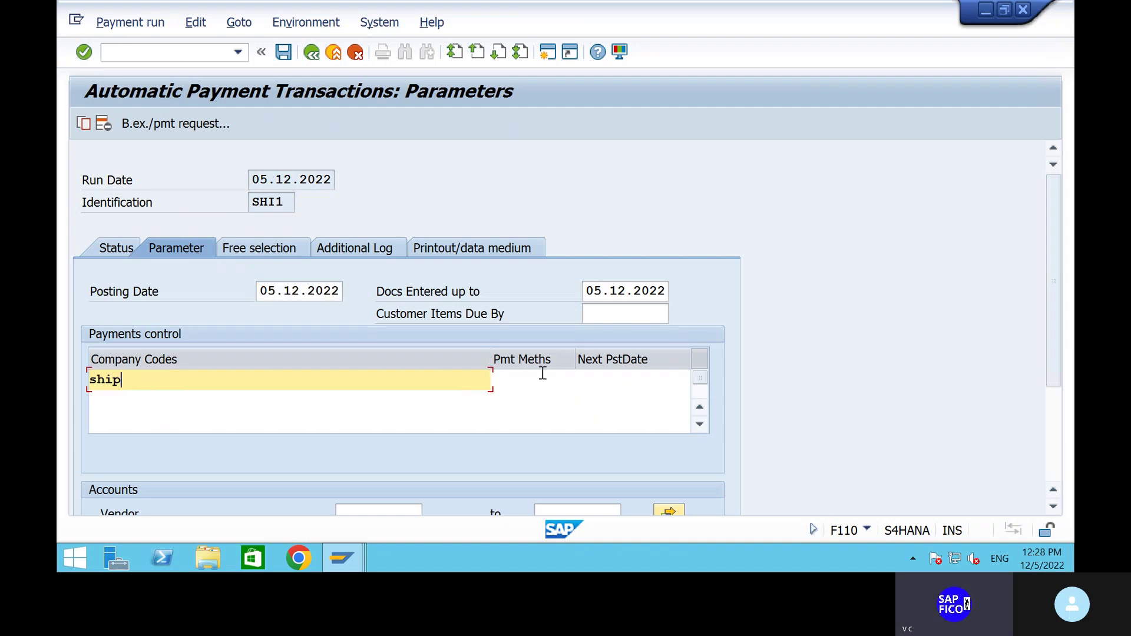
{"action": "left_click", "coordinate": [542, 374]}
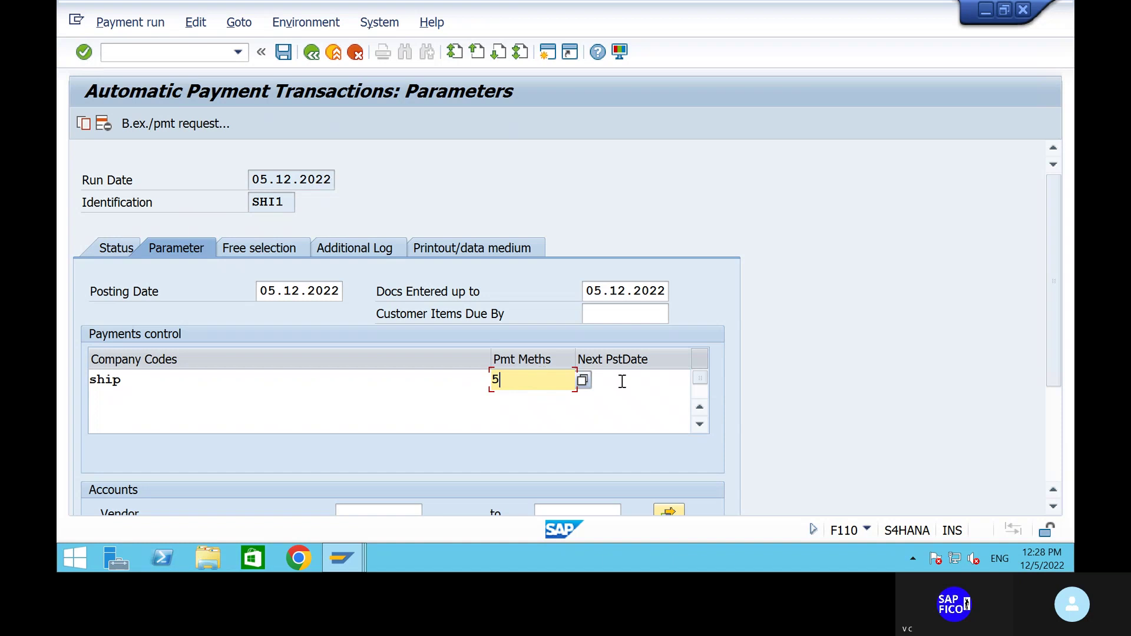
{"action": "left_click", "coordinate": [626, 382]}
{"action": "type", "text": "0"}
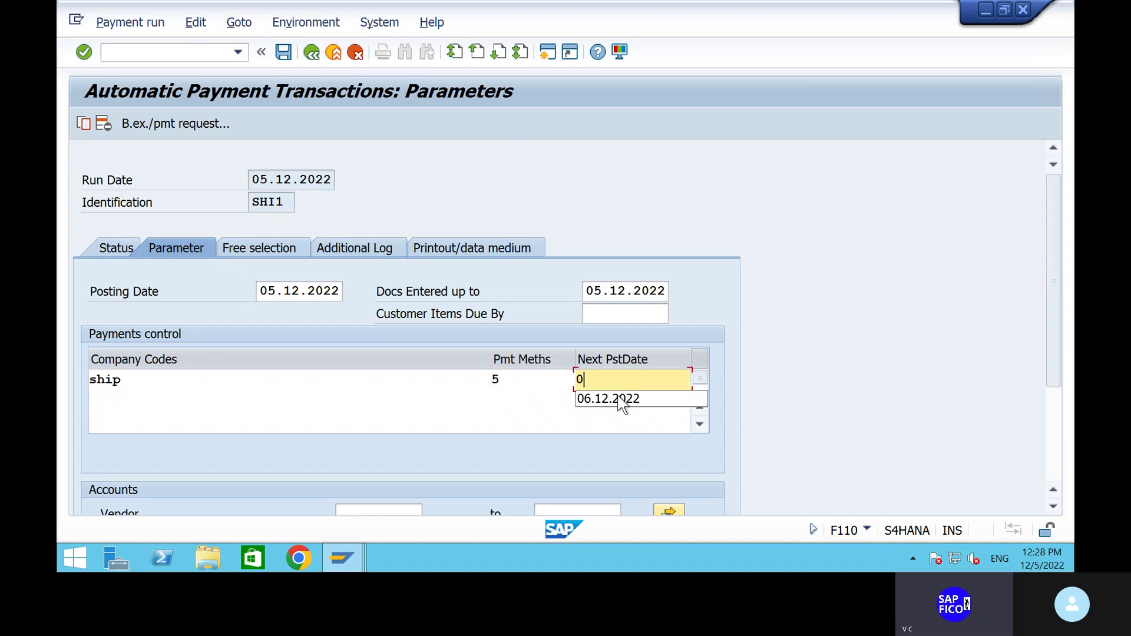
{"action": "left_click", "coordinate": [619, 399]}
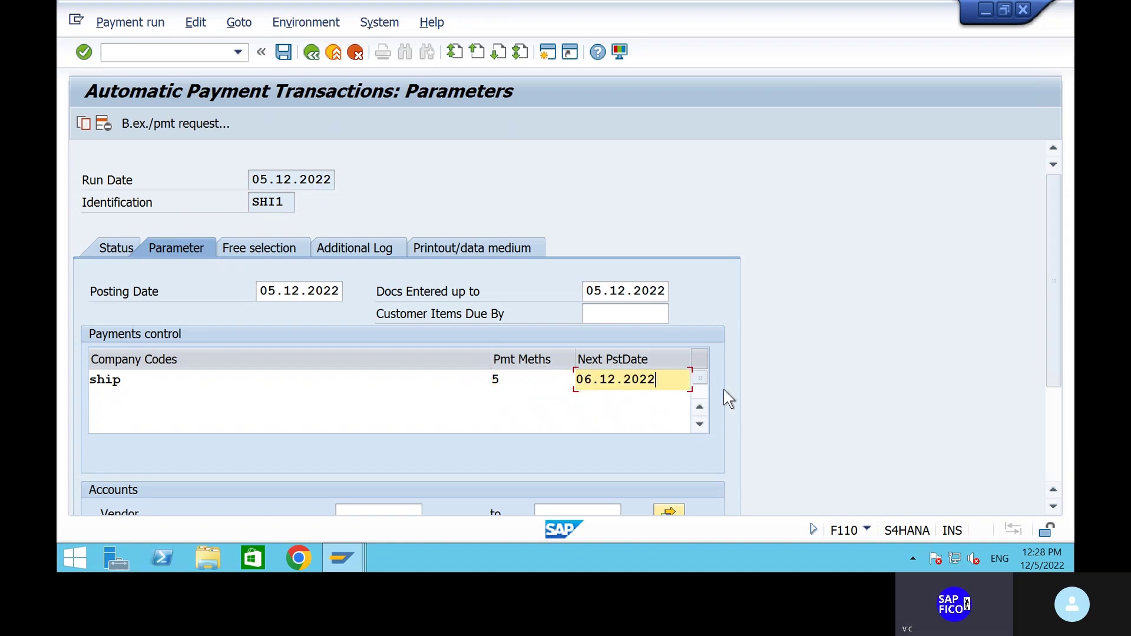
{"action": "left_click", "coordinate": [1047, 418]}
Restrict the run's vendor range to 1906 through 1906.
{"action": "left_click", "coordinate": [378, 351]}
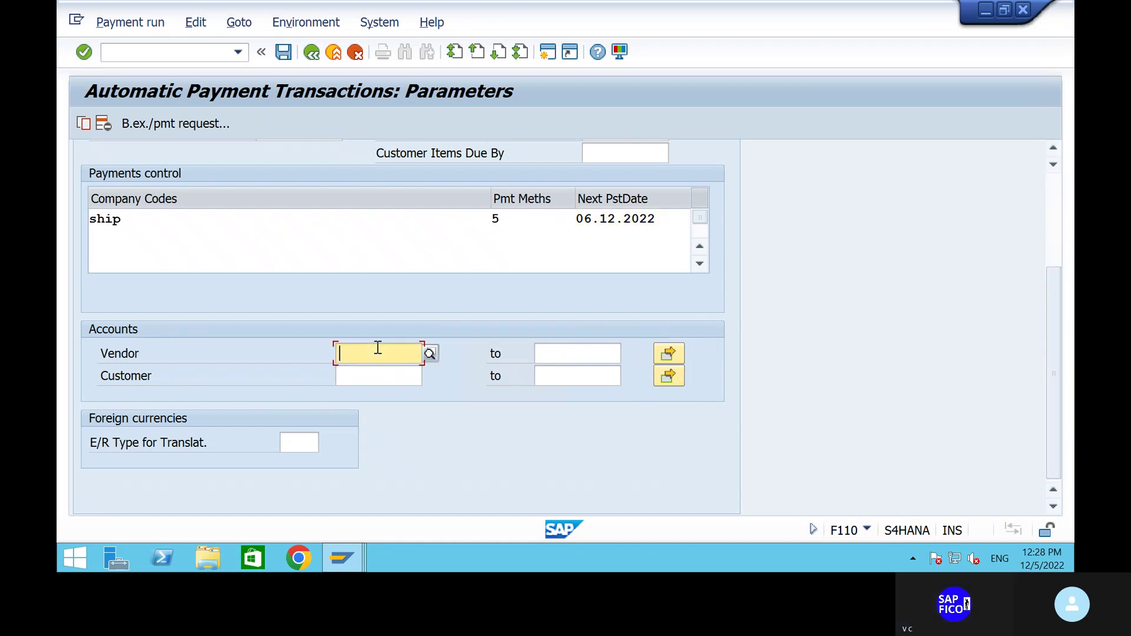
{"action": "type", "text": "190"}
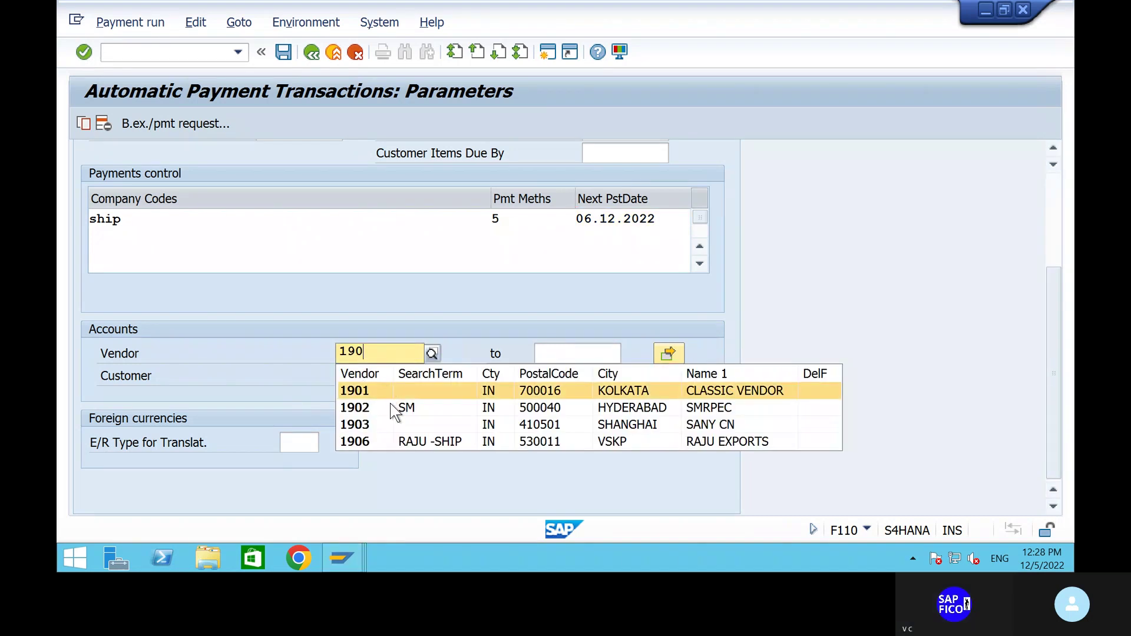
{"action": "left_click", "coordinate": [384, 439]}
{"action": "left_click", "coordinate": [557, 351]}
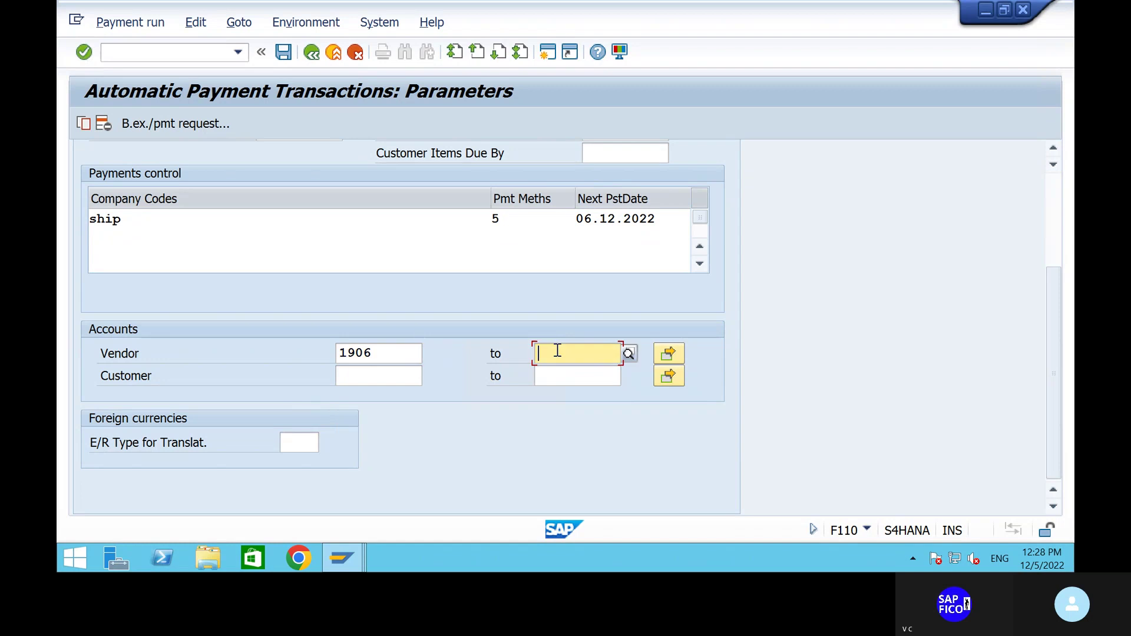
{"action": "type", "text": "190"}
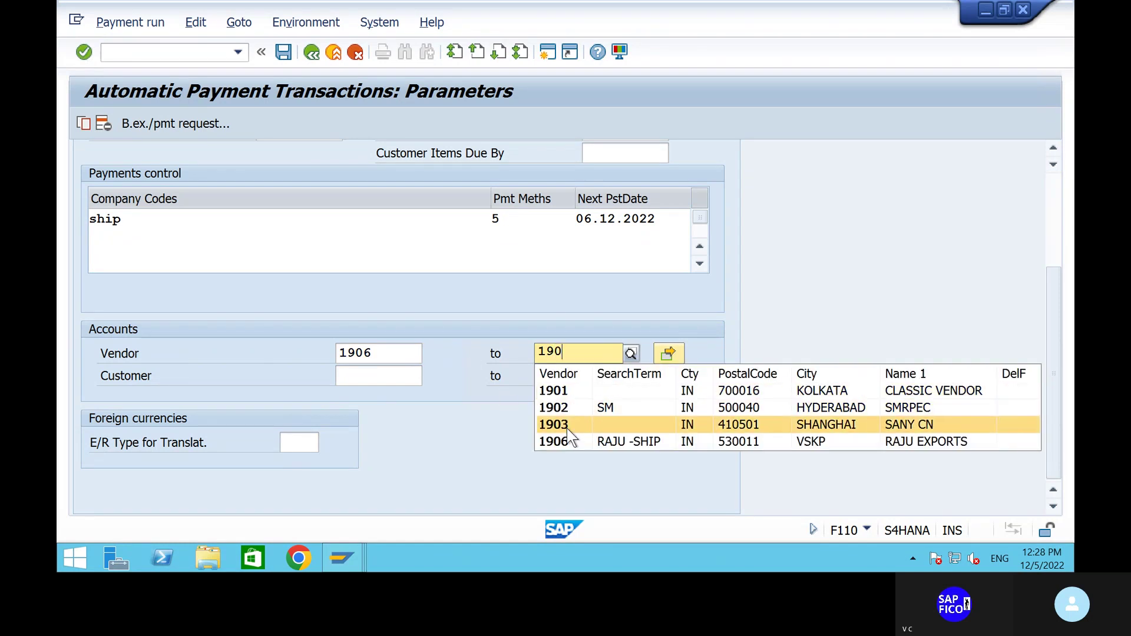
{"action": "left_click", "coordinate": [553, 442]}
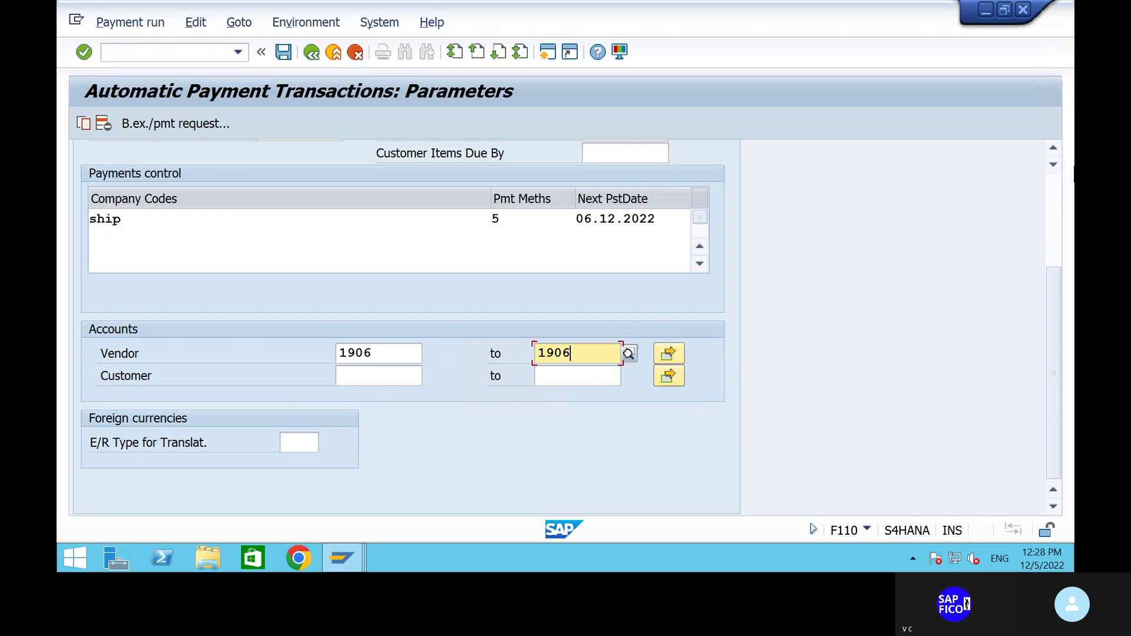
{"action": "left_click", "coordinate": [1049, 188]}
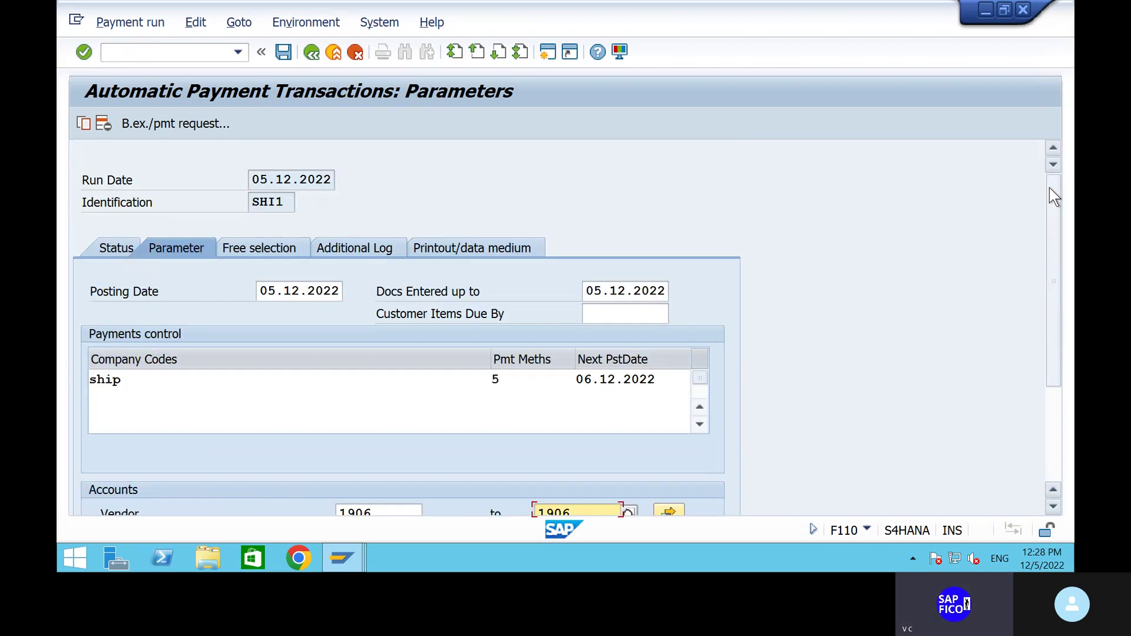
{"action": "left_click", "coordinate": [377, 242]}
Log due date checks and unsuccessful payment method selection for vendors 1906–1906, then save the parameters.
{"action": "left_click", "coordinate": [96, 336]}
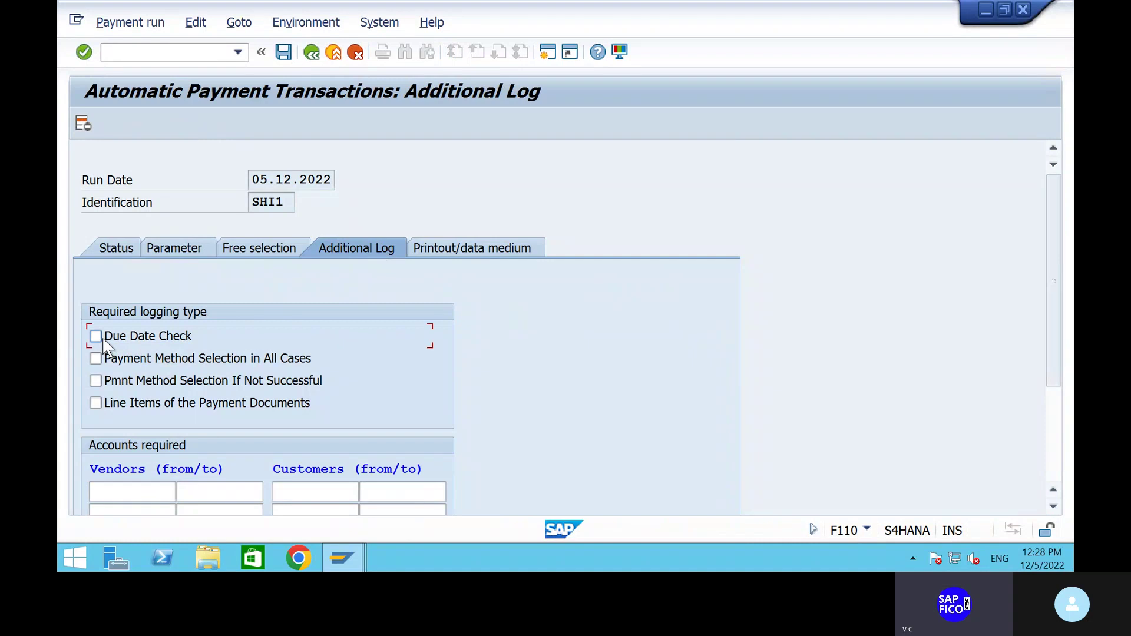
{"action": "left_click", "coordinate": [96, 380]}
{"action": "left_click", "coordinate": [147, 492]}
{"action": "type", "text": "1906"}
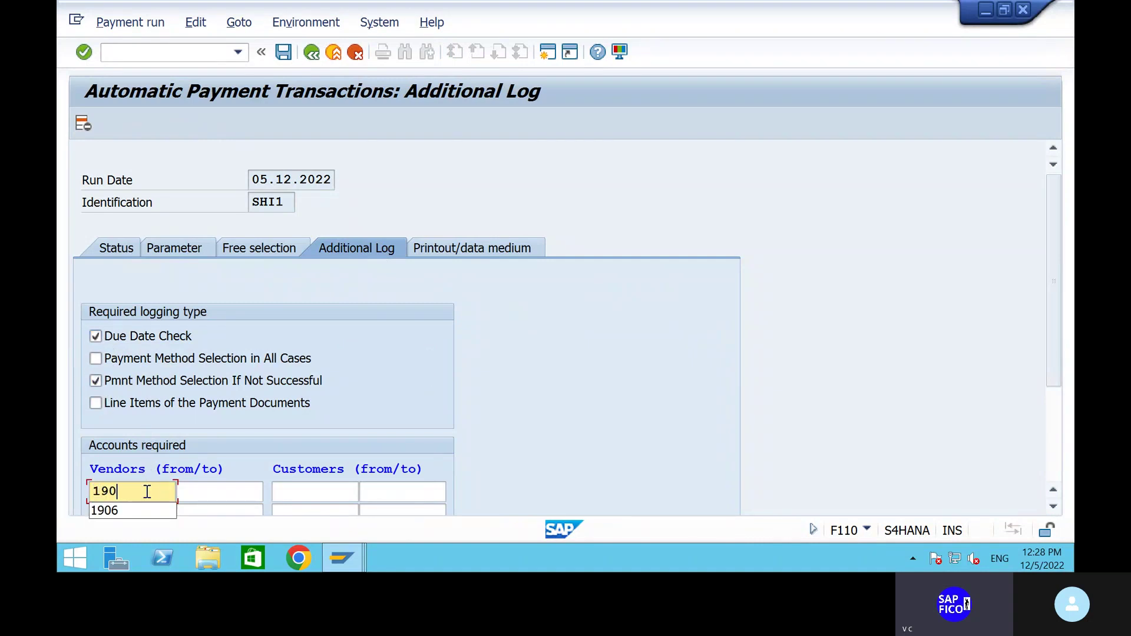
{"action": "left_click", "coordinate": [199, 492]}
{"action": "type", "text": "1906"}
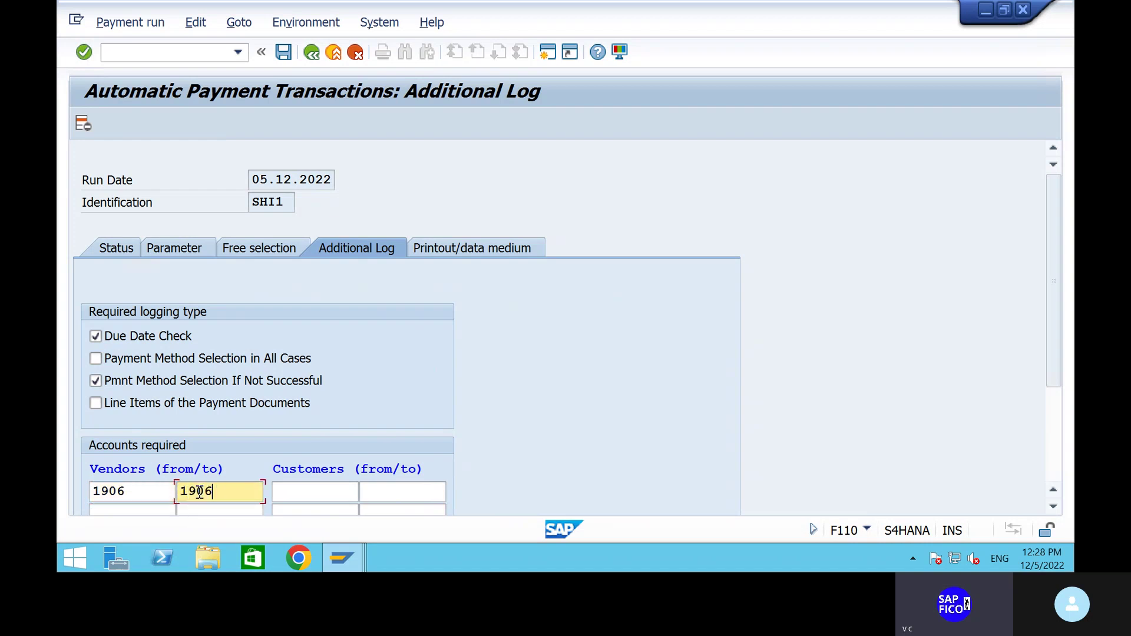
{"action": "key", "text": "shift+Tab"}
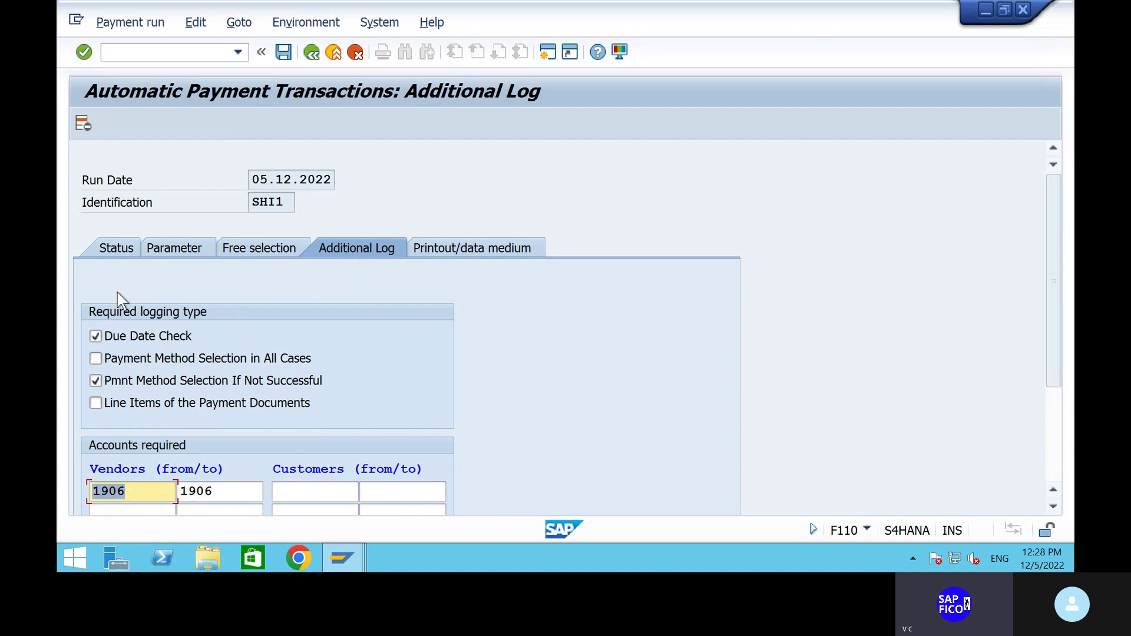
{"action": "left_click", "coordinate": [112, 248]}
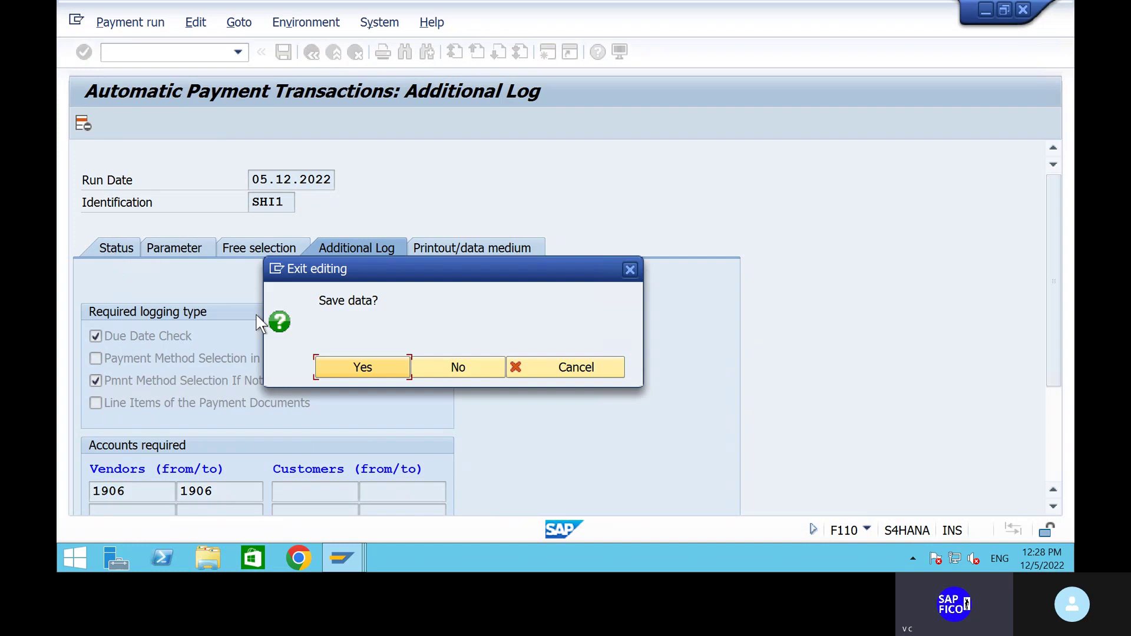
{"action": "left_click", "coordinate": [341, 369]}
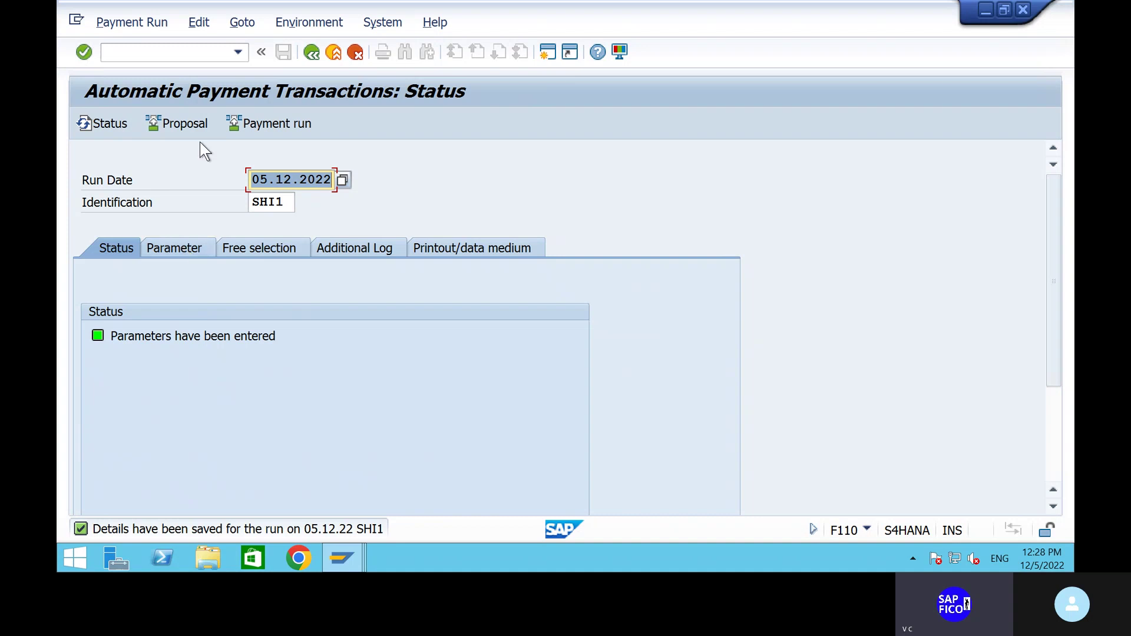
Schedule the proposal to start immediately and review its single INR payment F110000001 to vendor 1906.
{"action": "left_click", "coordinate": [185, 126]}
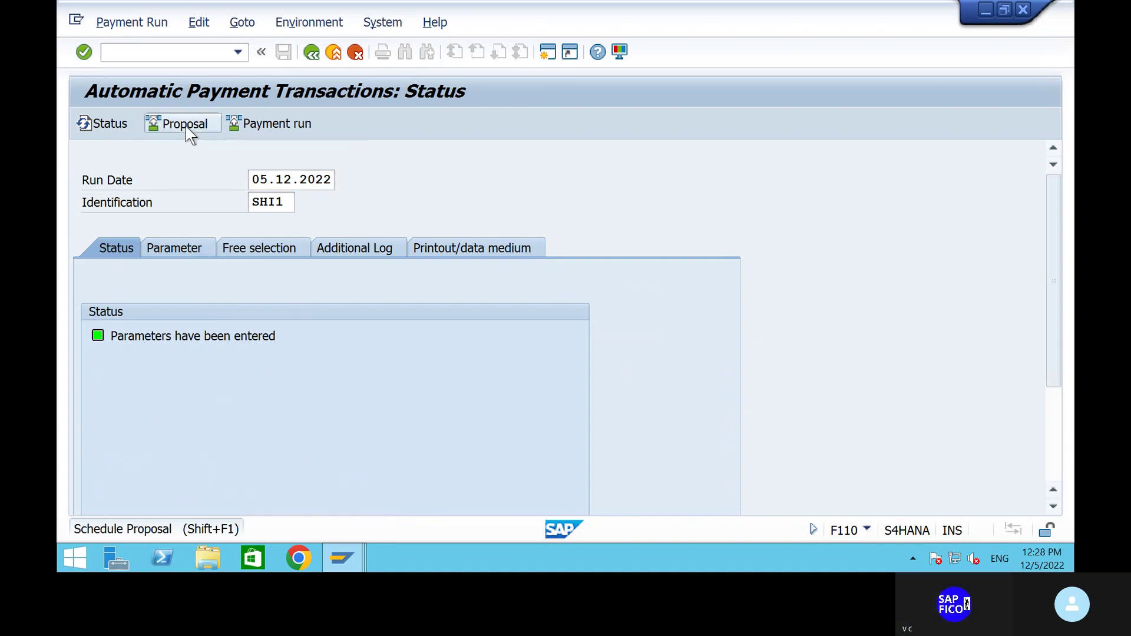
{"action": "left_click", "coordinate": [409, 367]}
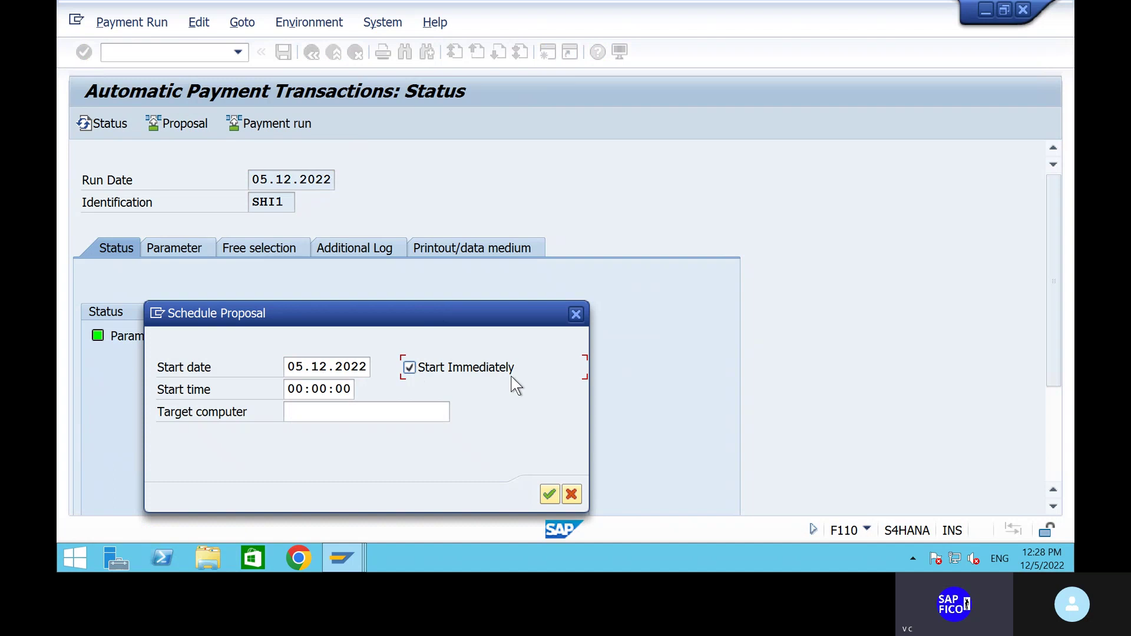
{"action": "left_click", "coordinate": [548, 495]}
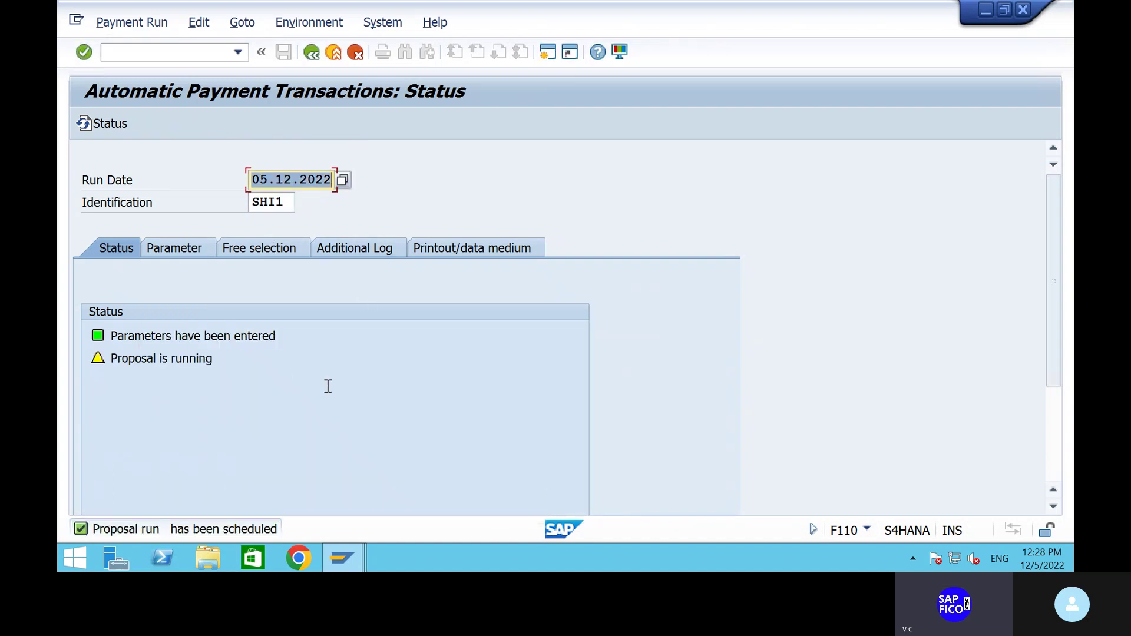
{"action": "key", "text": "Return"}
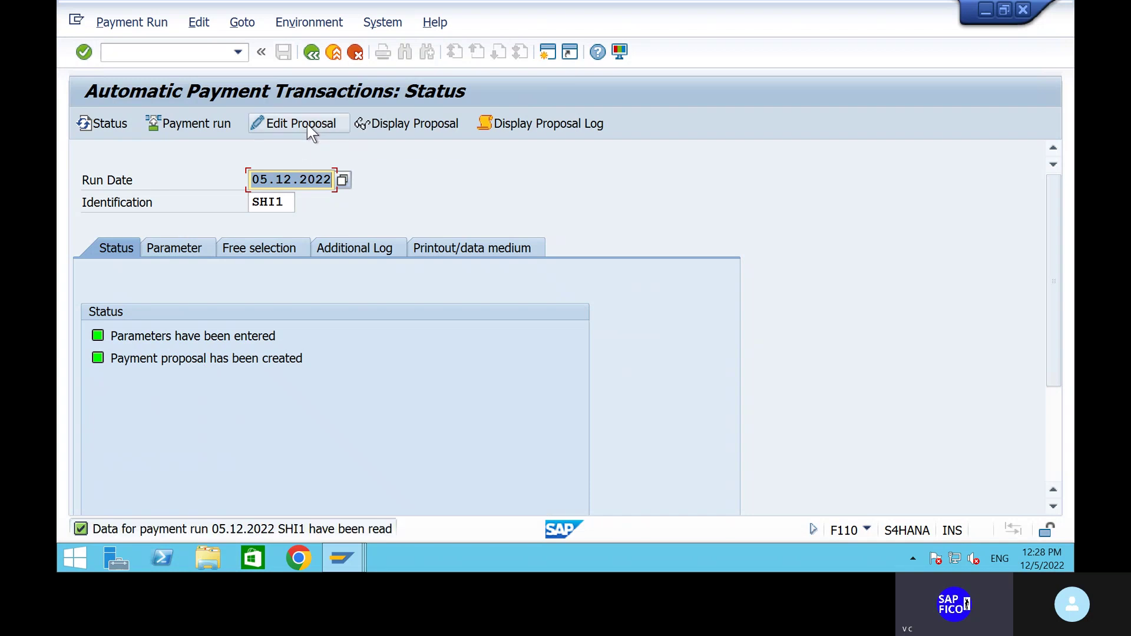
{"action": "left_click", "coordinate": [306, 125]}
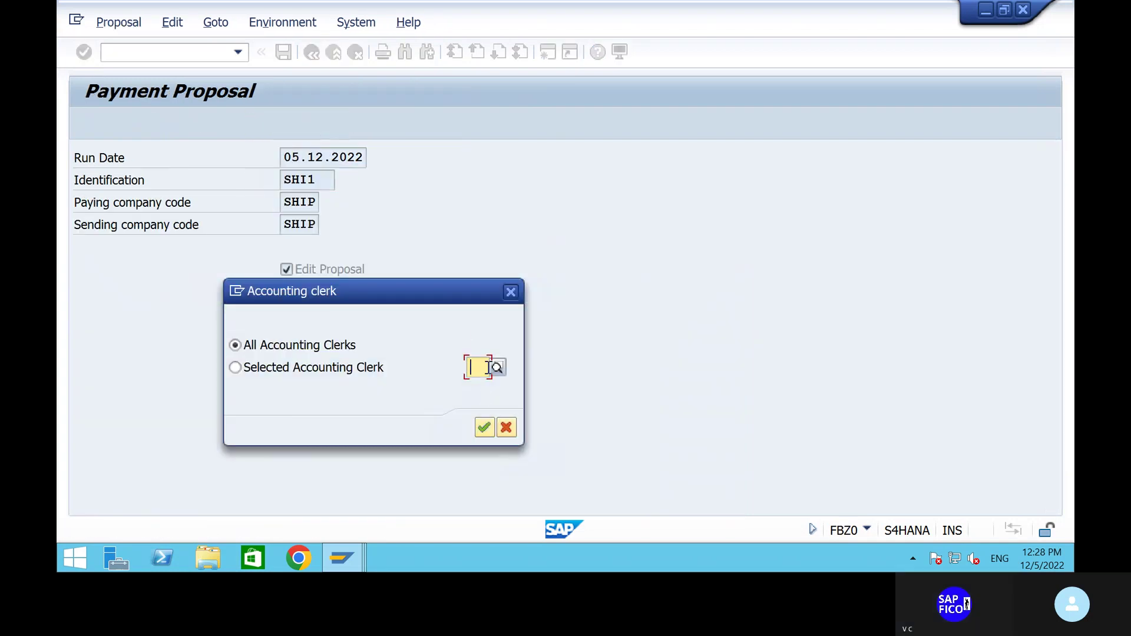
{"action": "left_click", "coordinate": [484, 427]}
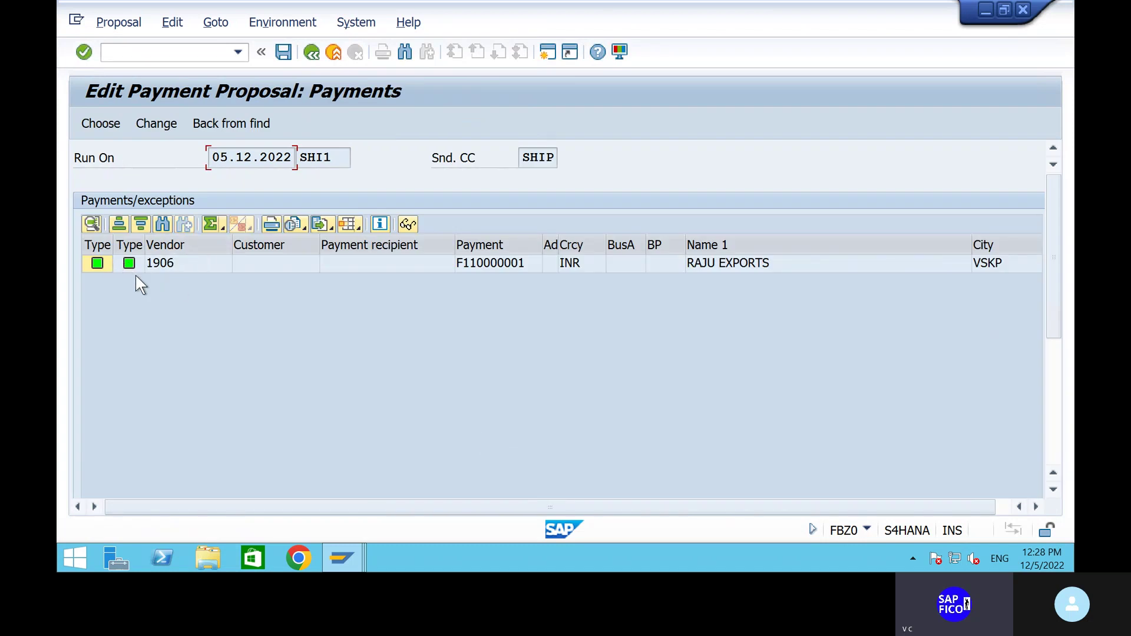
{"action": "left_click", "coordinate": [312, 53]}
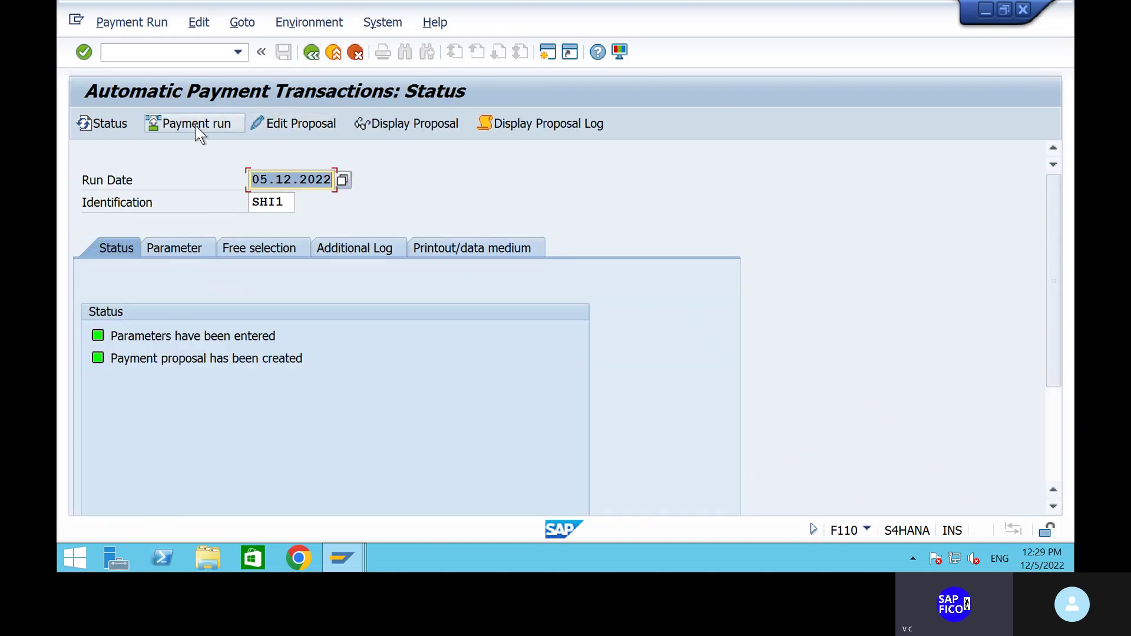
Start the payment run immediately and refresh until 1 posting order shows completed.
{"action": "left_click", "coordinate": [195, 126]}
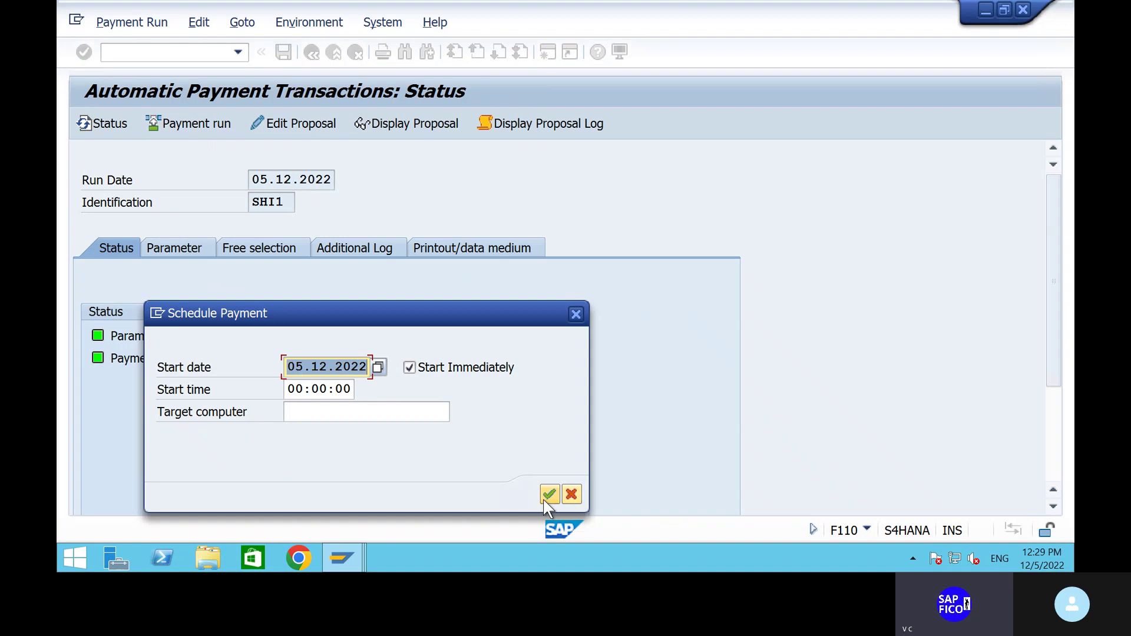
{"action": "left_click", "coordinate": [549, 495]}
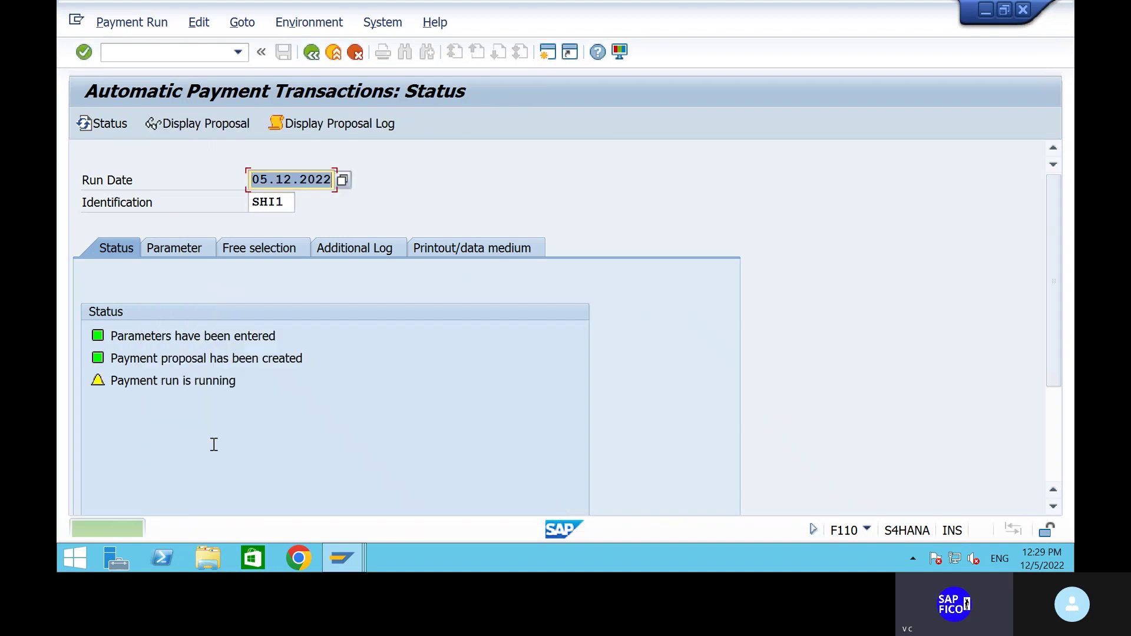
{"action": "key", "text": "Return"}
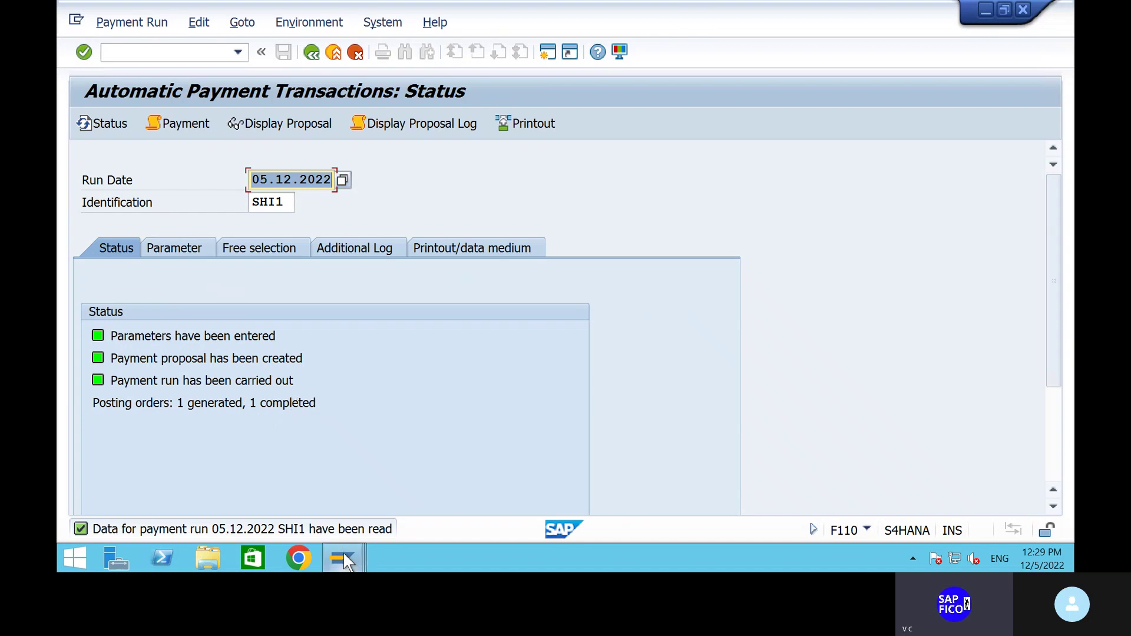
{"action": "mouse_move", "coordinate": [346, 557]}
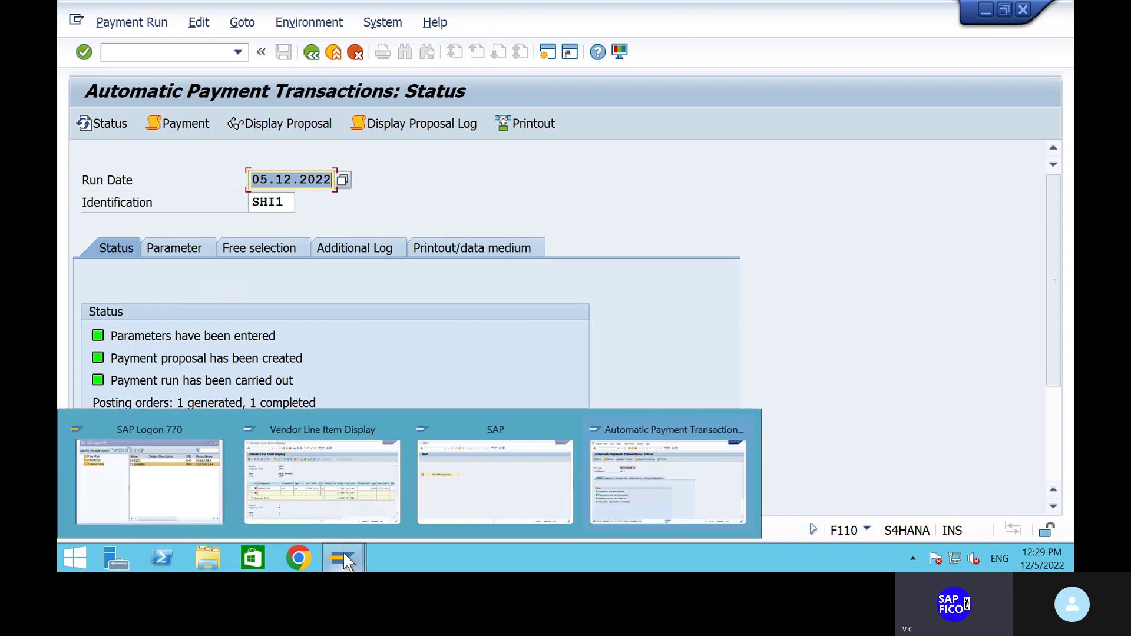
Refresh vendor 1906's open-item list in the FBL1N window and acknowledge that no items remain.
{"action": "left_click", "coordinate": [338, 507]}
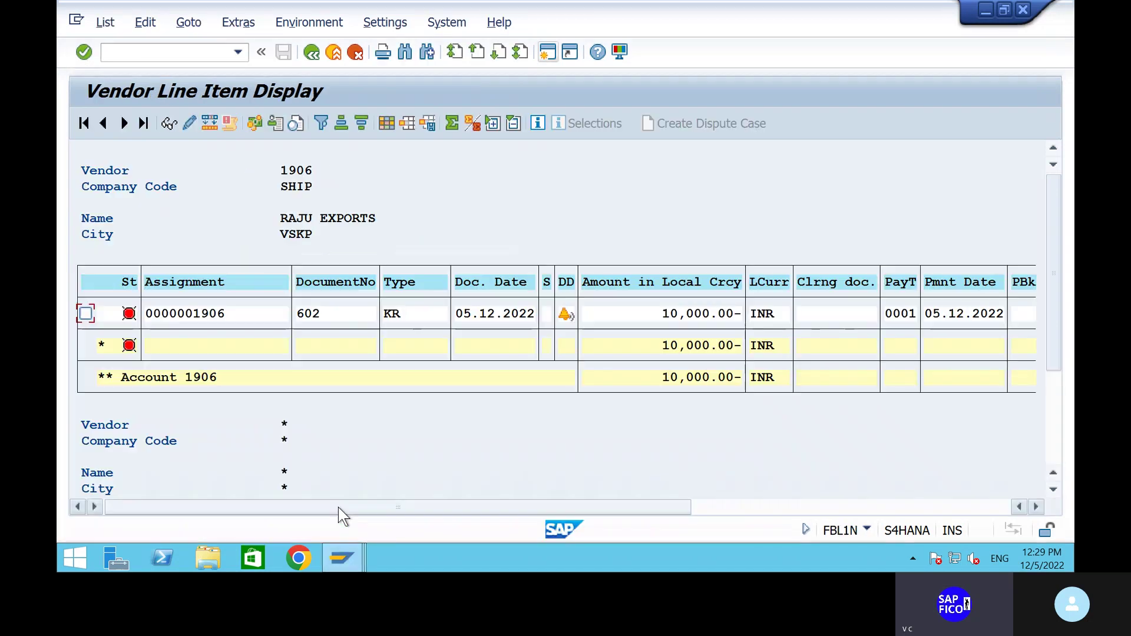
{"action": "left_click", "coordinate": [104, 23]}
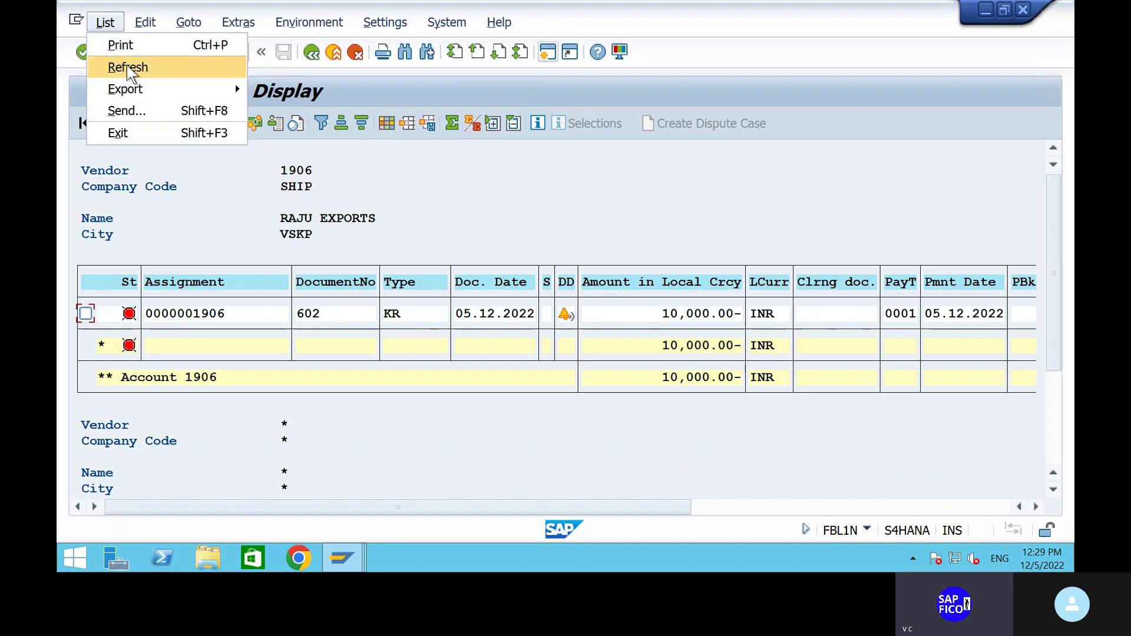
{"action": "left_click", "coordinate": [127, 67]}
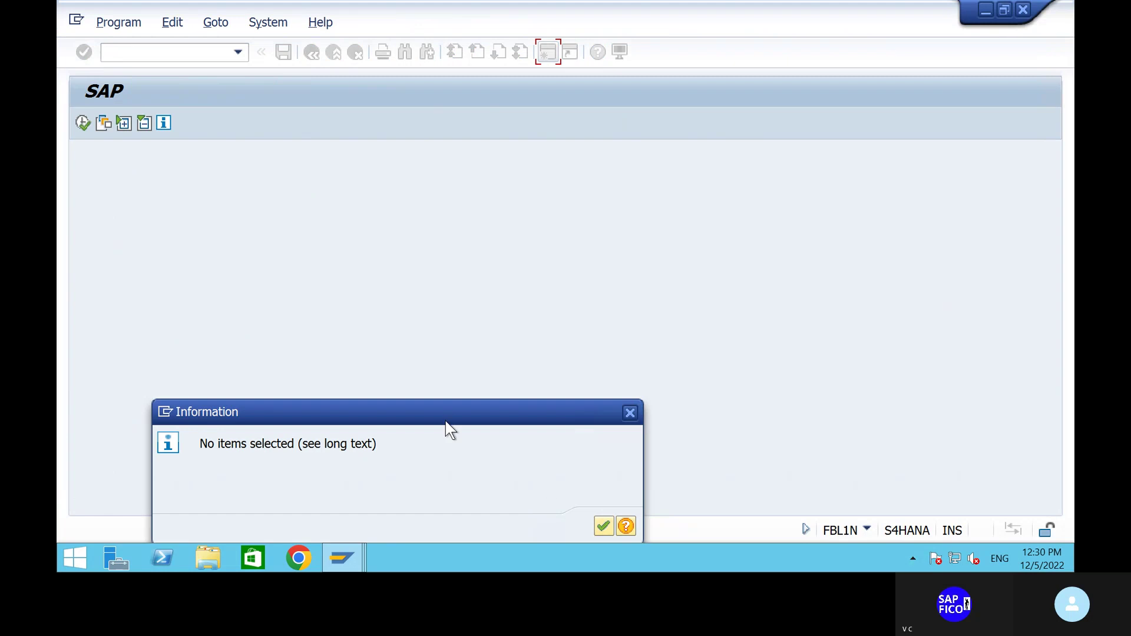
{"action": "left_click_drag", "start_coordinate": [451, 394], "coordinate": [477, 309]}
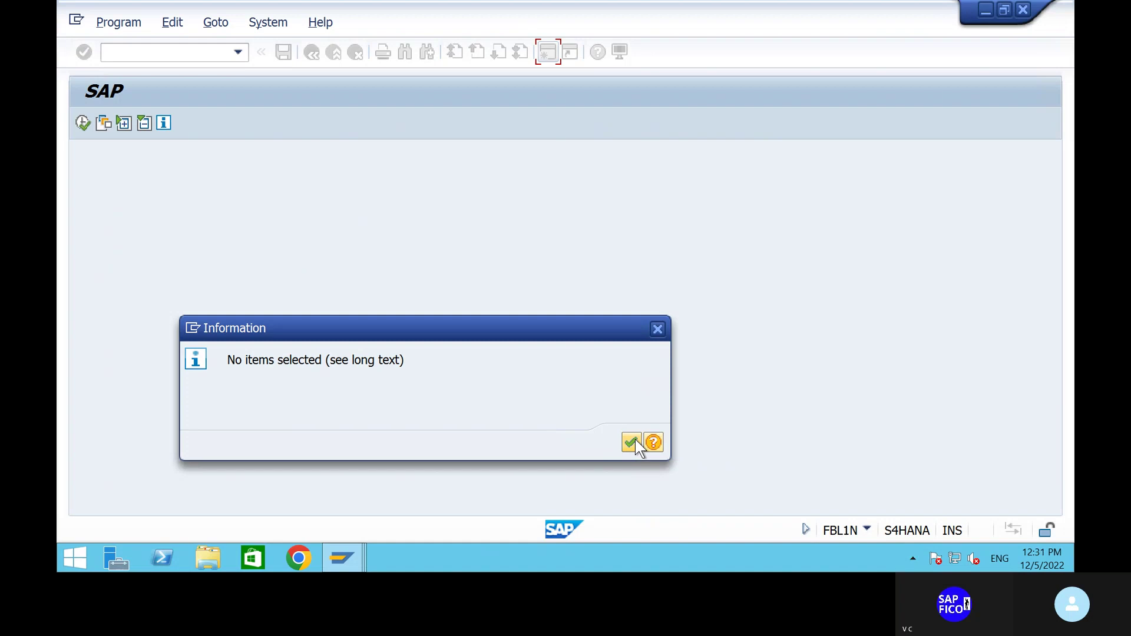
{"action": "left_click", "coordinate": [632, 442]}
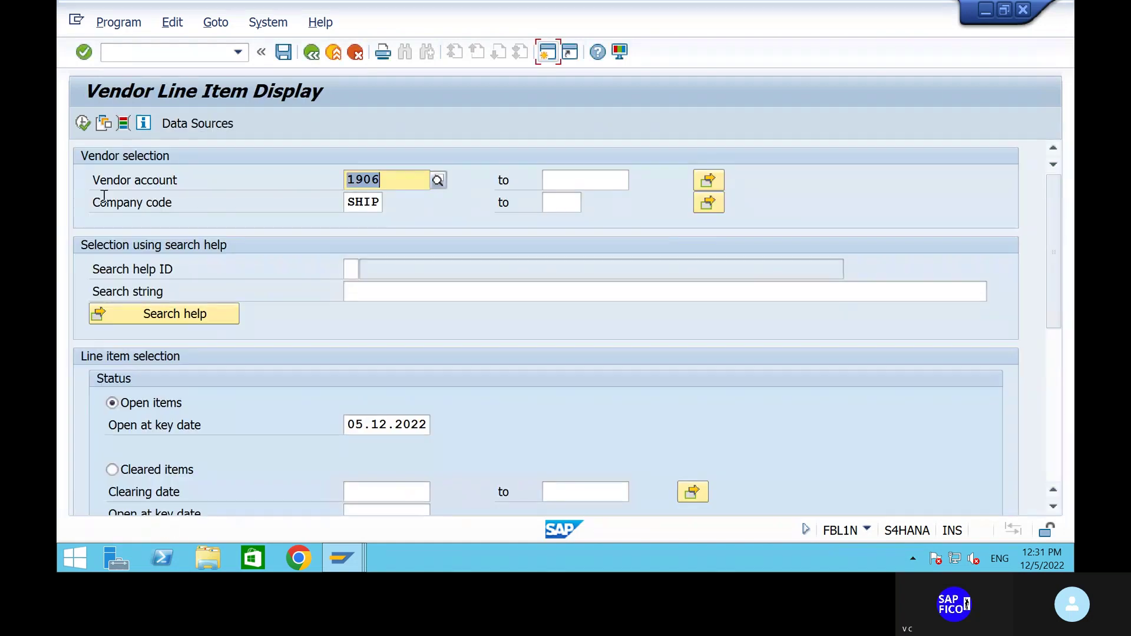
Display vendor 1906's six cleared items, including 602 netting to 0.00 INR, then return to the start screen.
{"action": "left_click", "coordinate": [83, 123]}
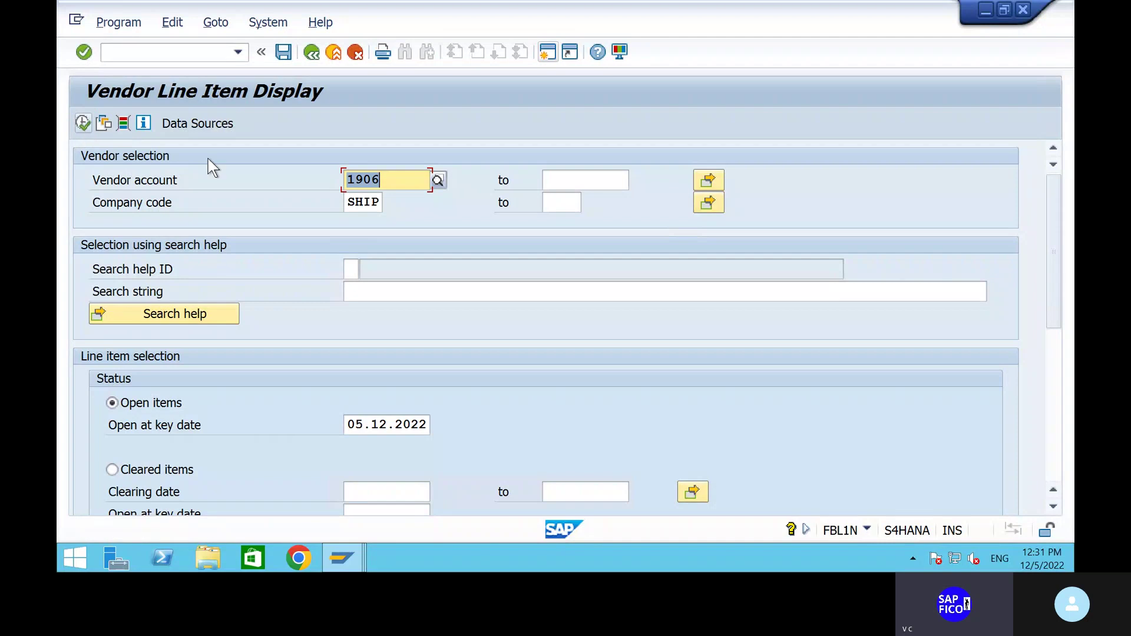
{"action": "left_click", "coordinate": [113, 470]}
{"action": "left_click", "coordinate": [83, 123]}
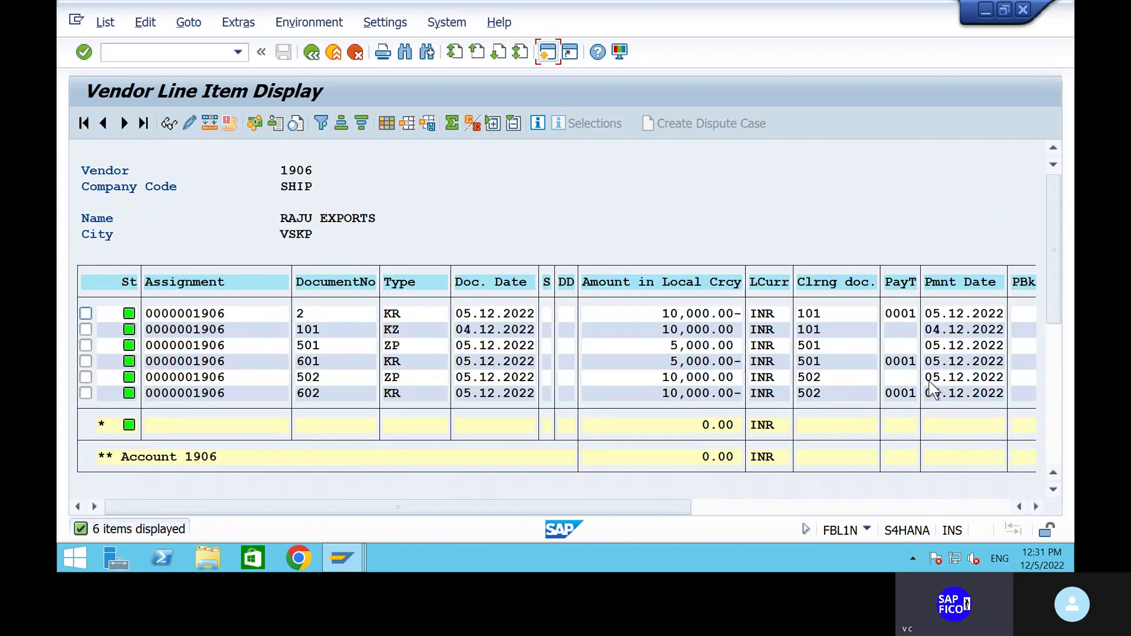
{"action": "left_click", "coordinate": [310, 53]}
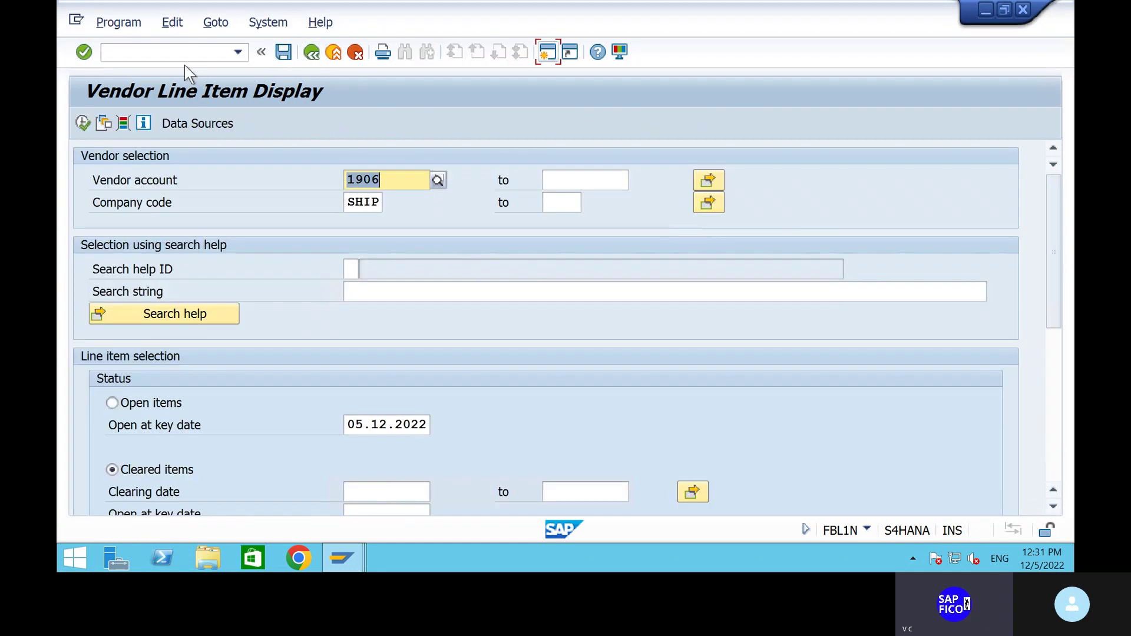
{"action": "left_click", "coordinate": [184, 54]}
{"action": "type", "text": "/n"}
{"action": "key", "text": "Return"}
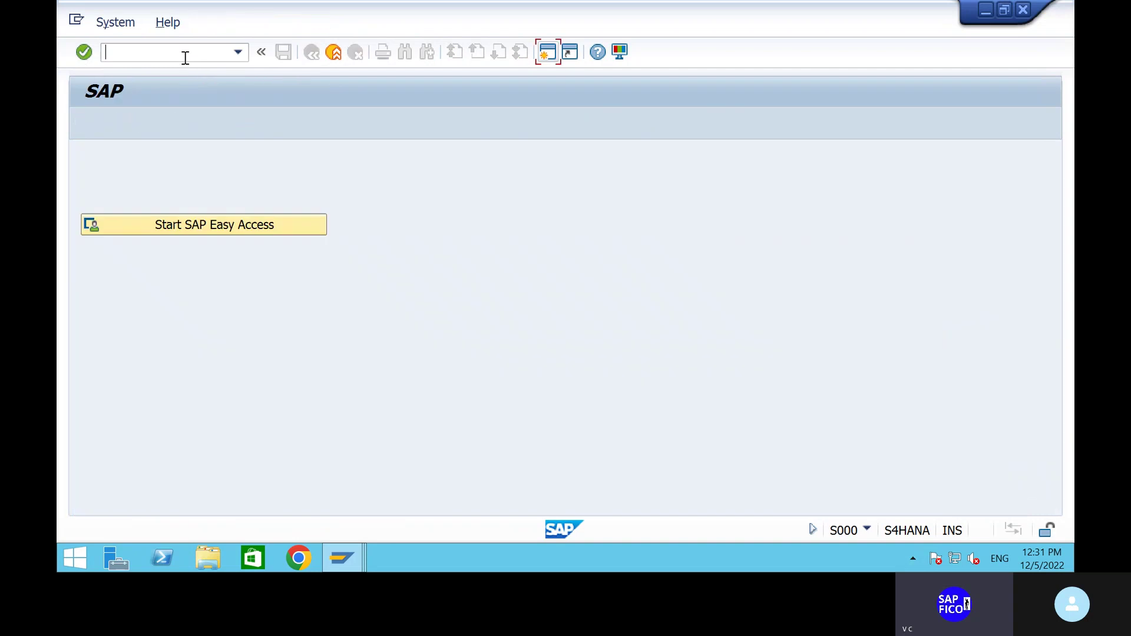